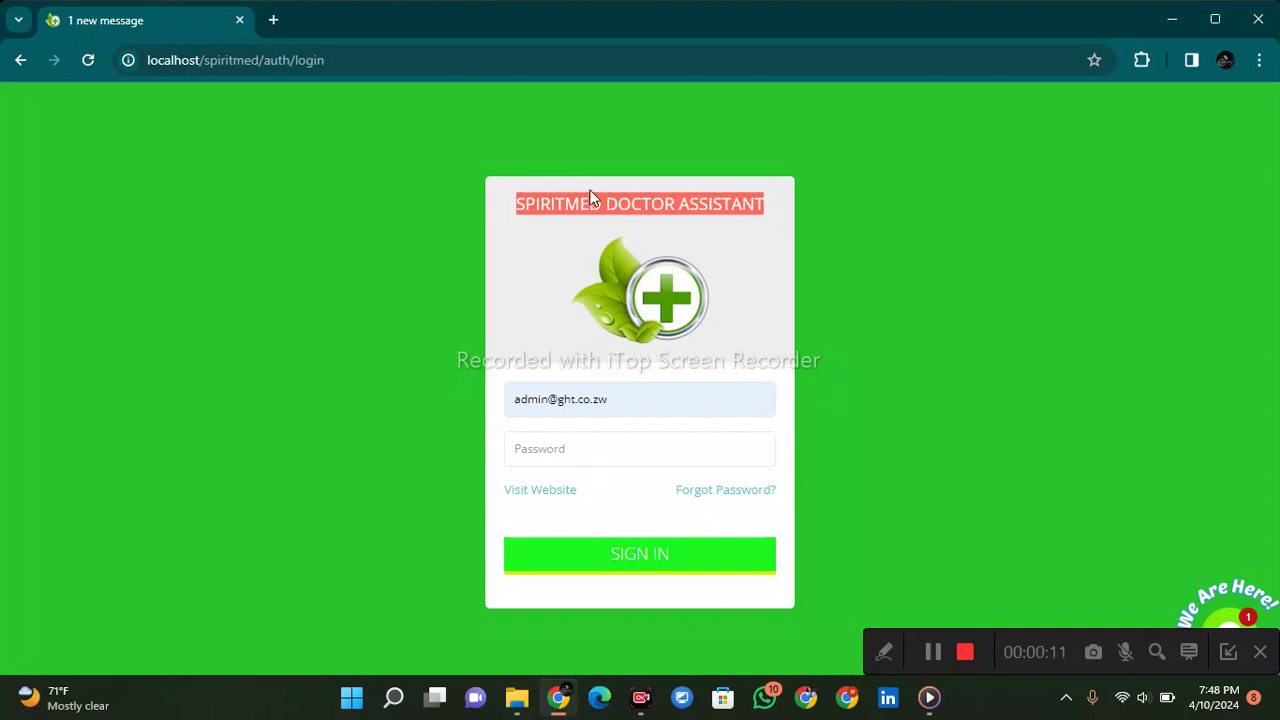
pyautogui.click(600, 185)
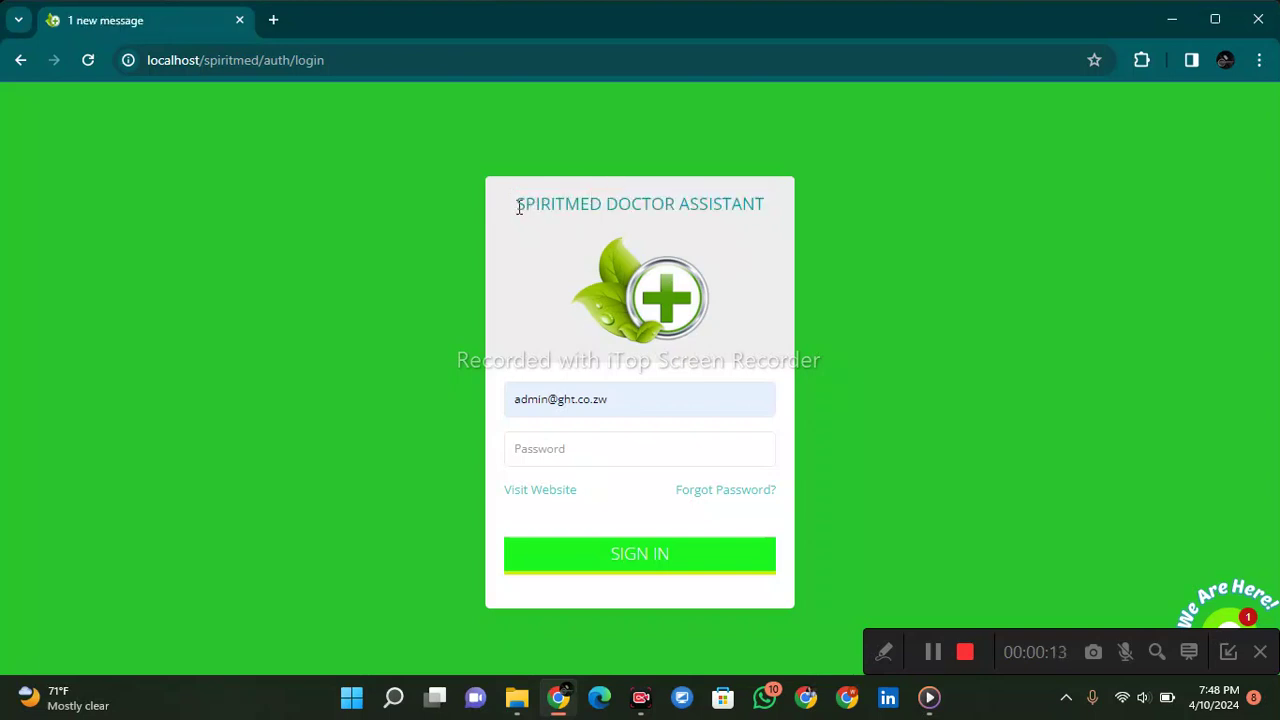
pyautogui.moveTo(517, 207); pyautogui.dragTo(770, 208)
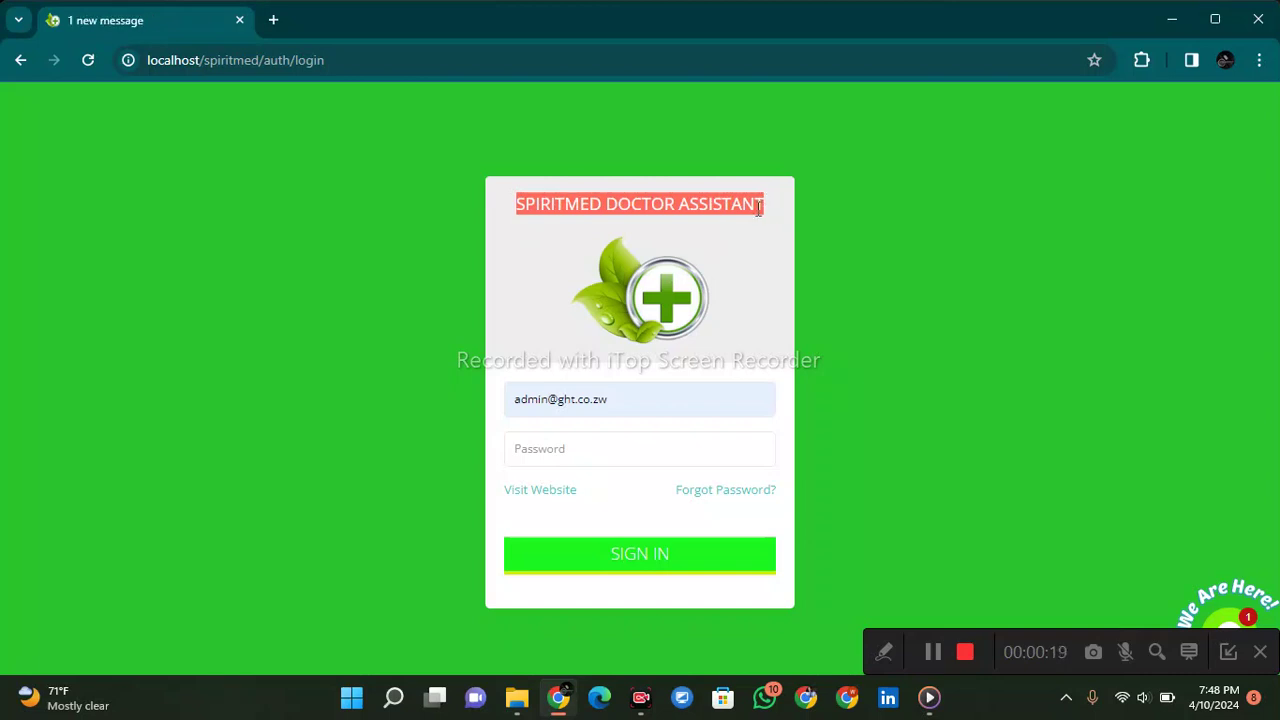
pyautogui.click(611, 400)
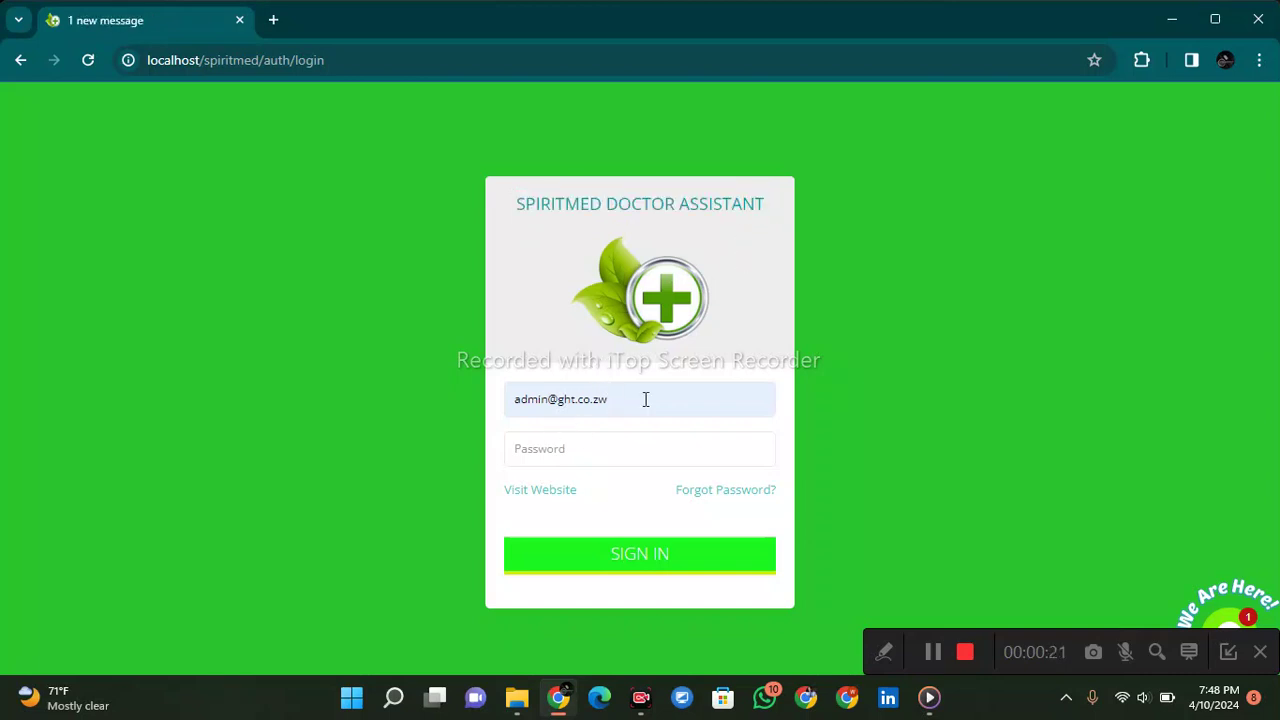
# - Clear the prefilled address from the login form's user email field
pyautogui.moveTo(645, 400); pyautogui.dragTo(488, 395)
pyautogui.press('BackSpace')
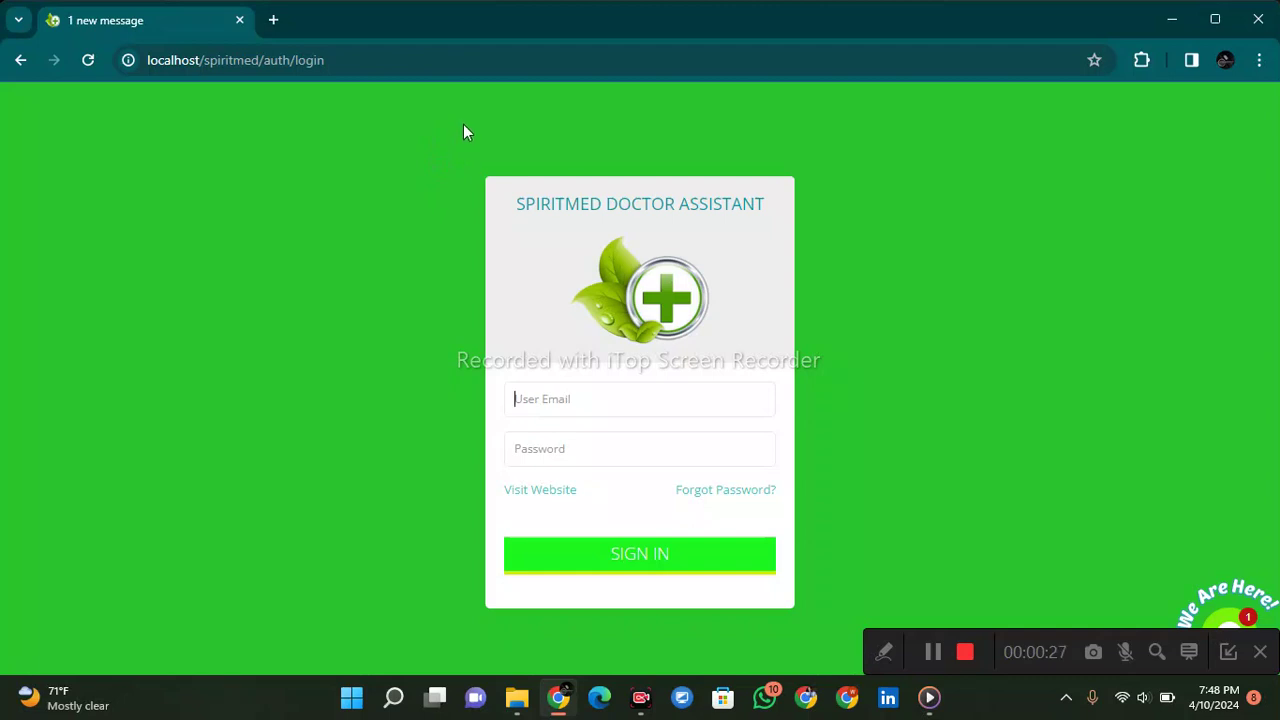
pyautogui.moveTo(597, 203); pyautogui.dragTo(572, 257)
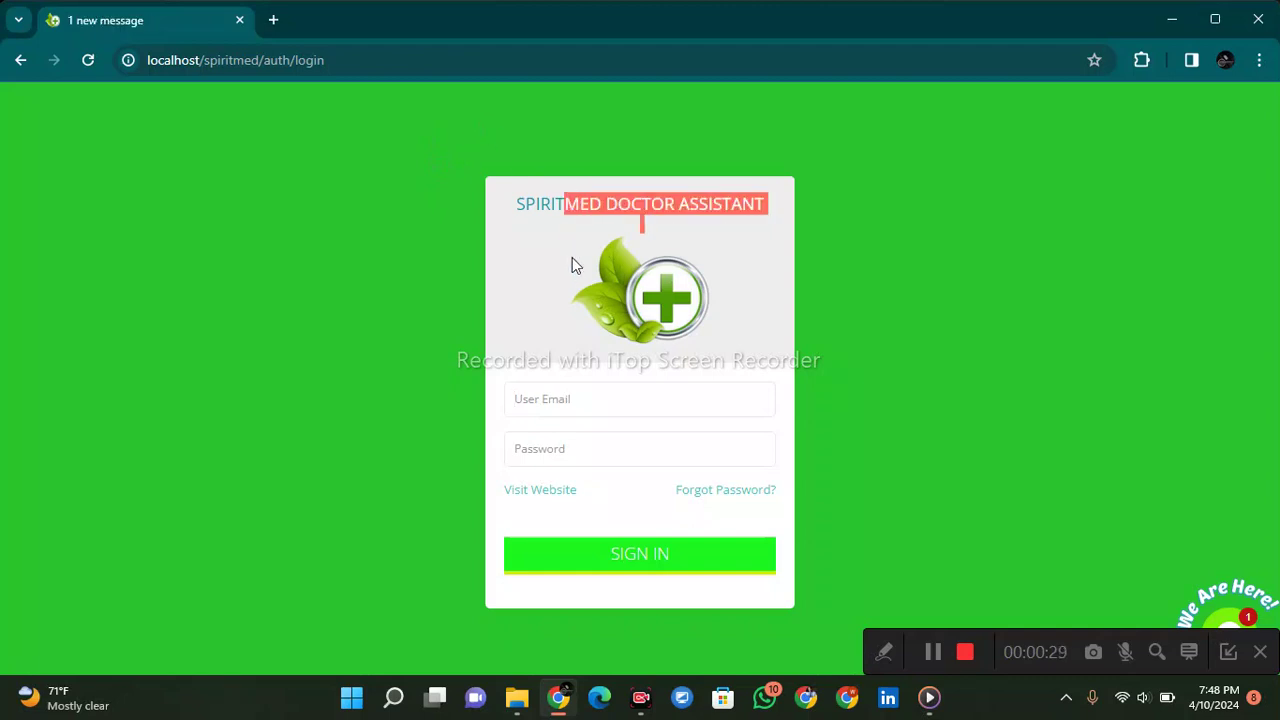
pyautogui.click(741, 139)
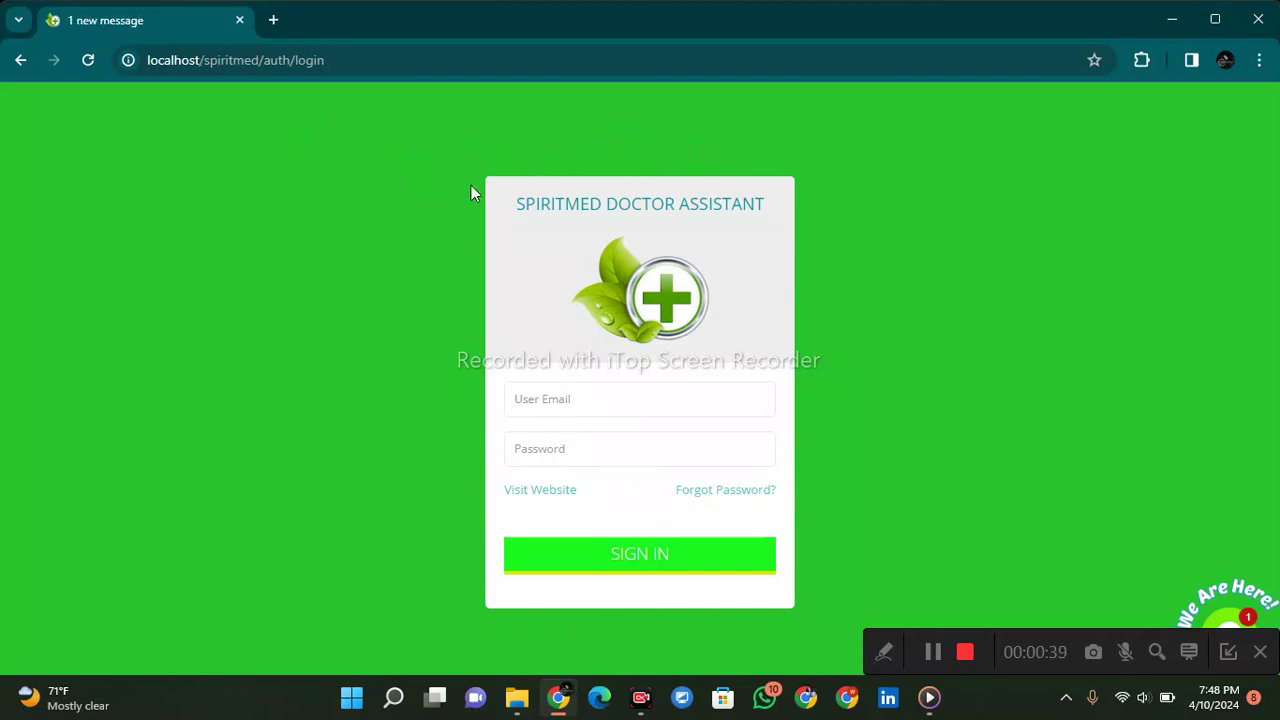
pyautogui.moveTo(471, 209); pyautogui.dragTo(704, 453)
# - Fill in the saved administrator email at the login form, enter the account password and sign in
pyautogui.click(666, 398)
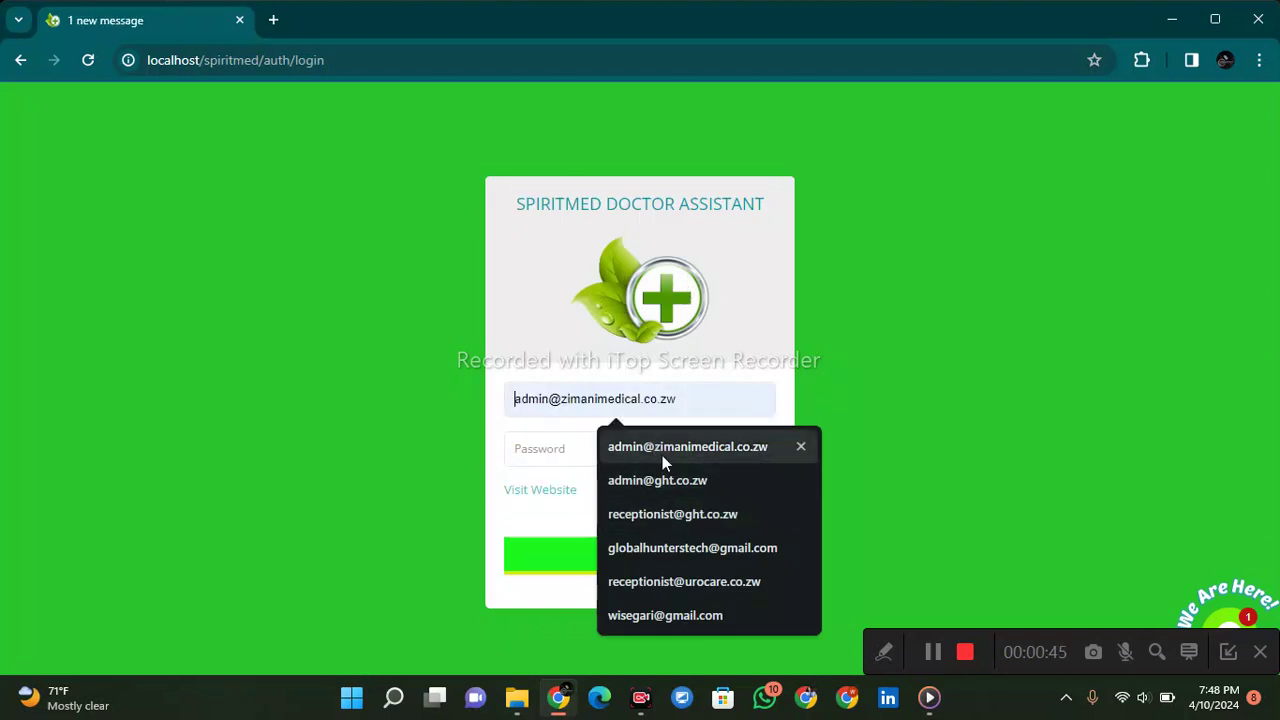
pyautogui.click(655, 480)
pyautogui.click(624, 437)
pyautogui.write('••')
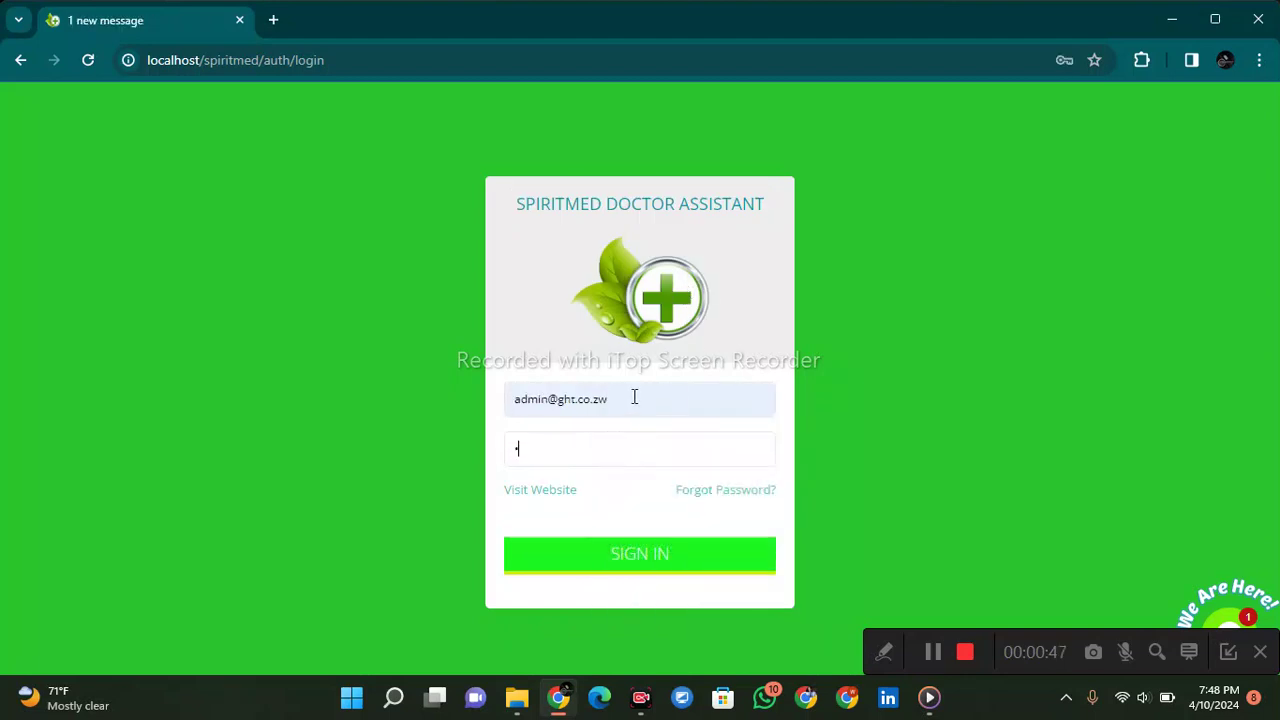
pyautogui.write('•••')
pyautogui.press('Return')
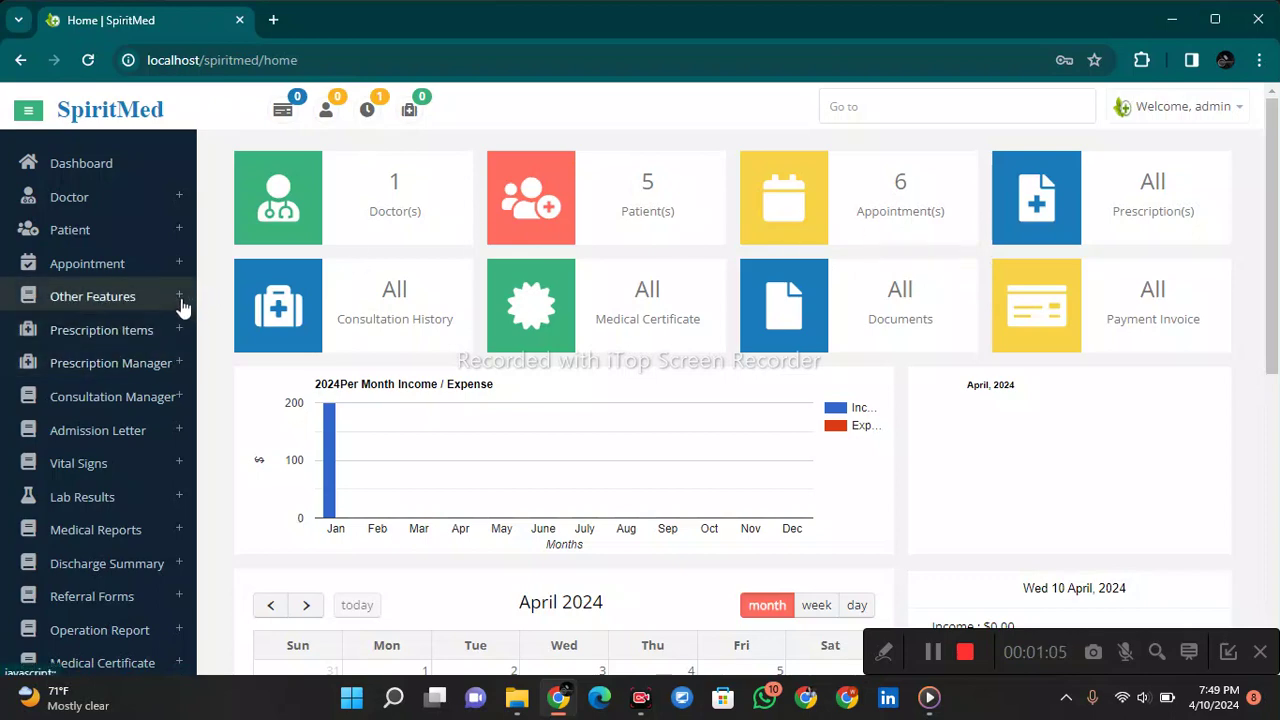
# - Look through the dashboard's available modules from Doctor down to Profile, along with its summary cards, income chart and calendar
pyautogui.scroll(-1, 175, 302)
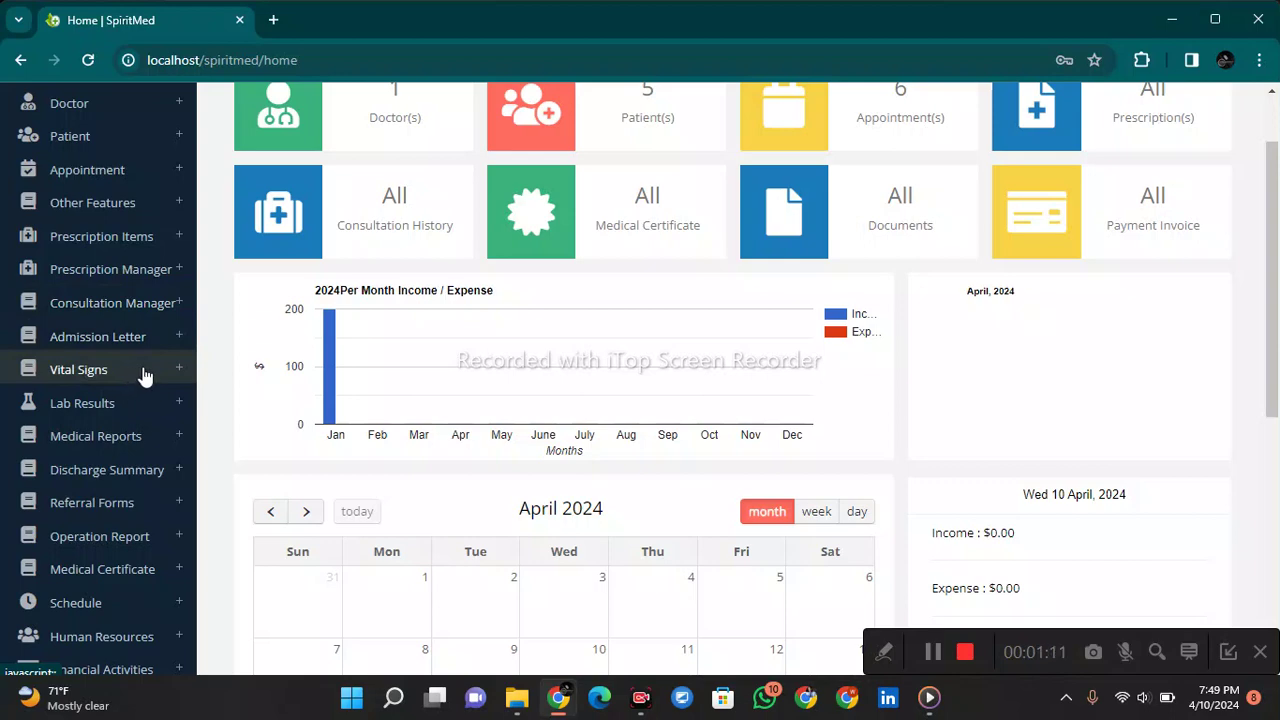
pyautogui.scroll(-1, 160, 420)
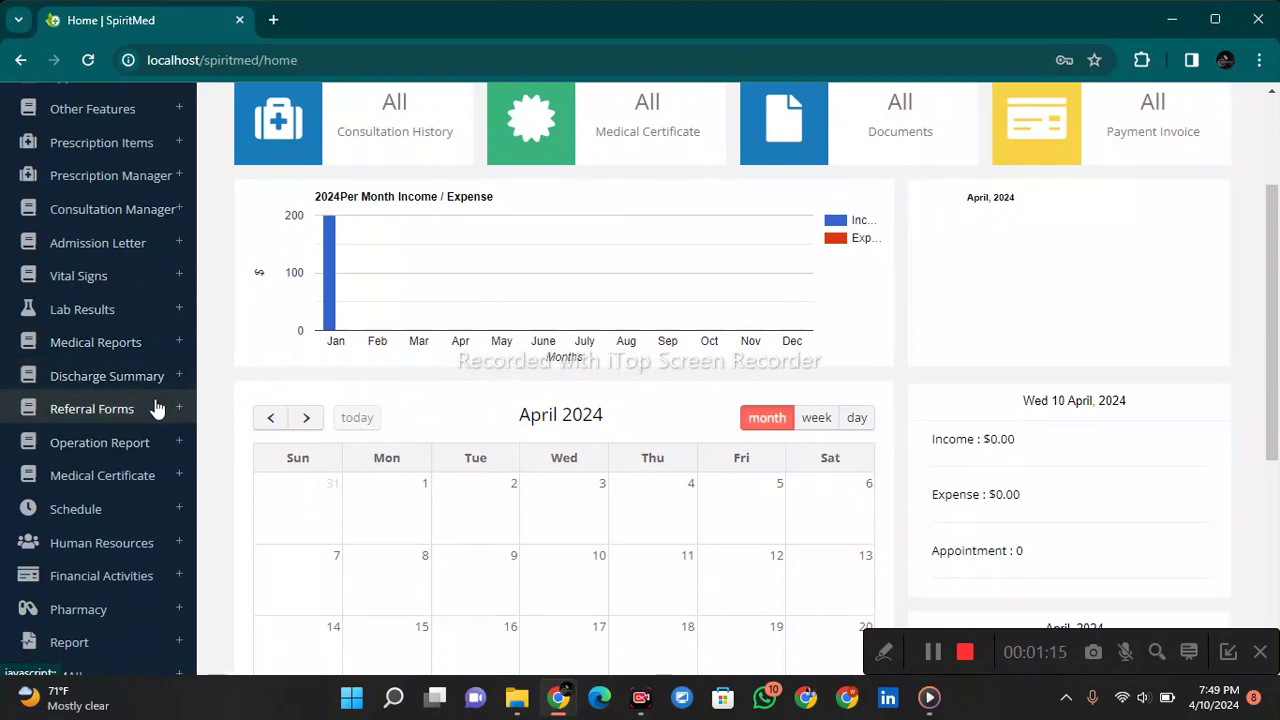
pyautogui.scroll(-1, 157, 407)
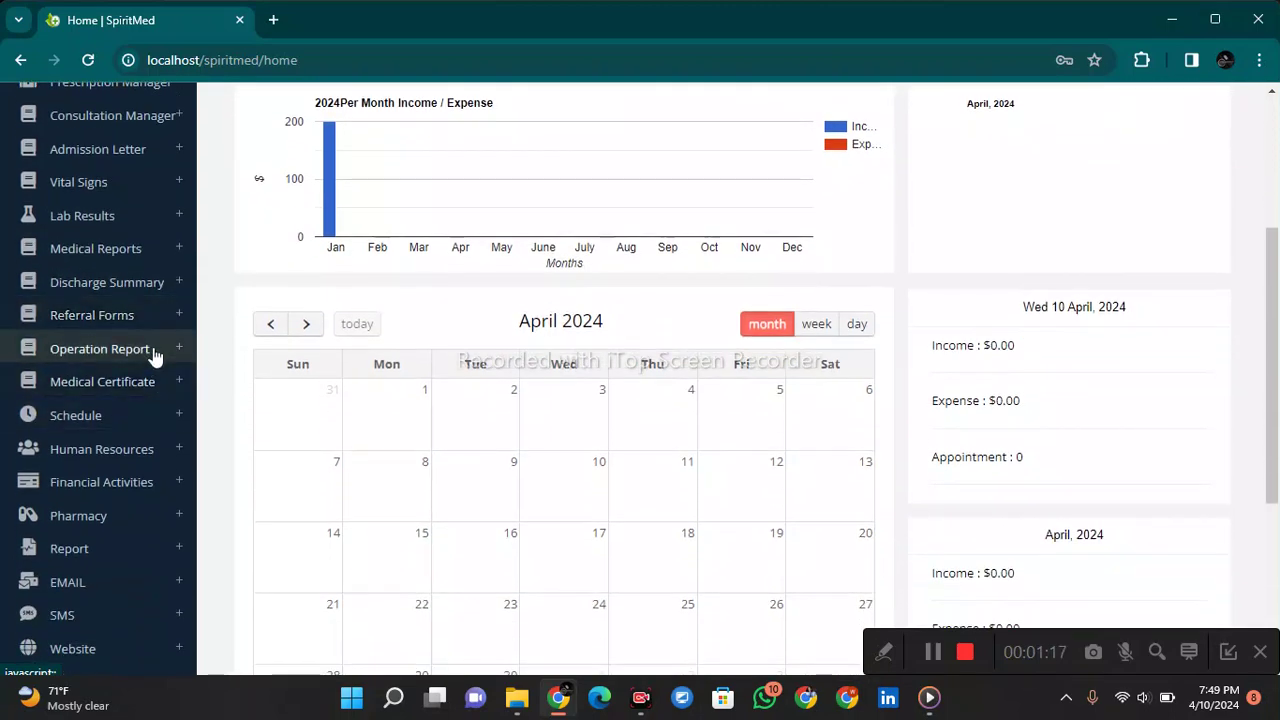
pyautogui.scroll(-1, 160, 375)
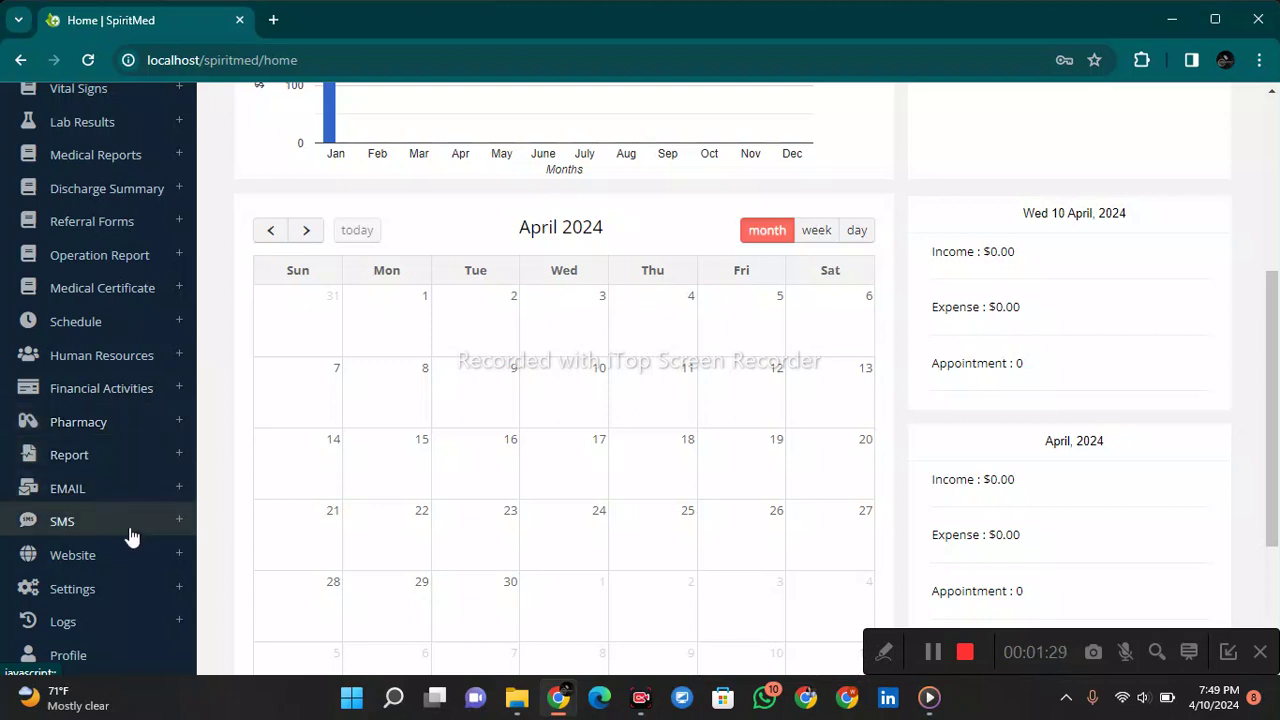
pyautogui.scroll(-2, 130, 530)
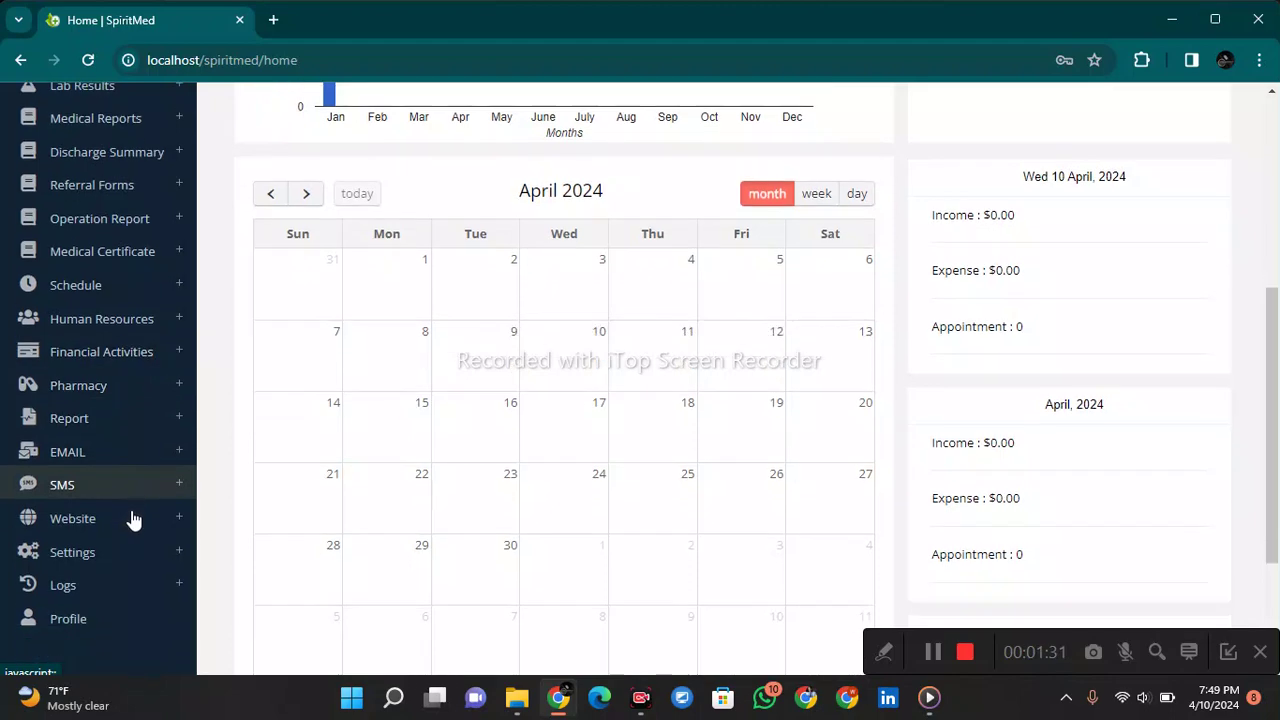
pyautogui.scroll(5, 146, 443)
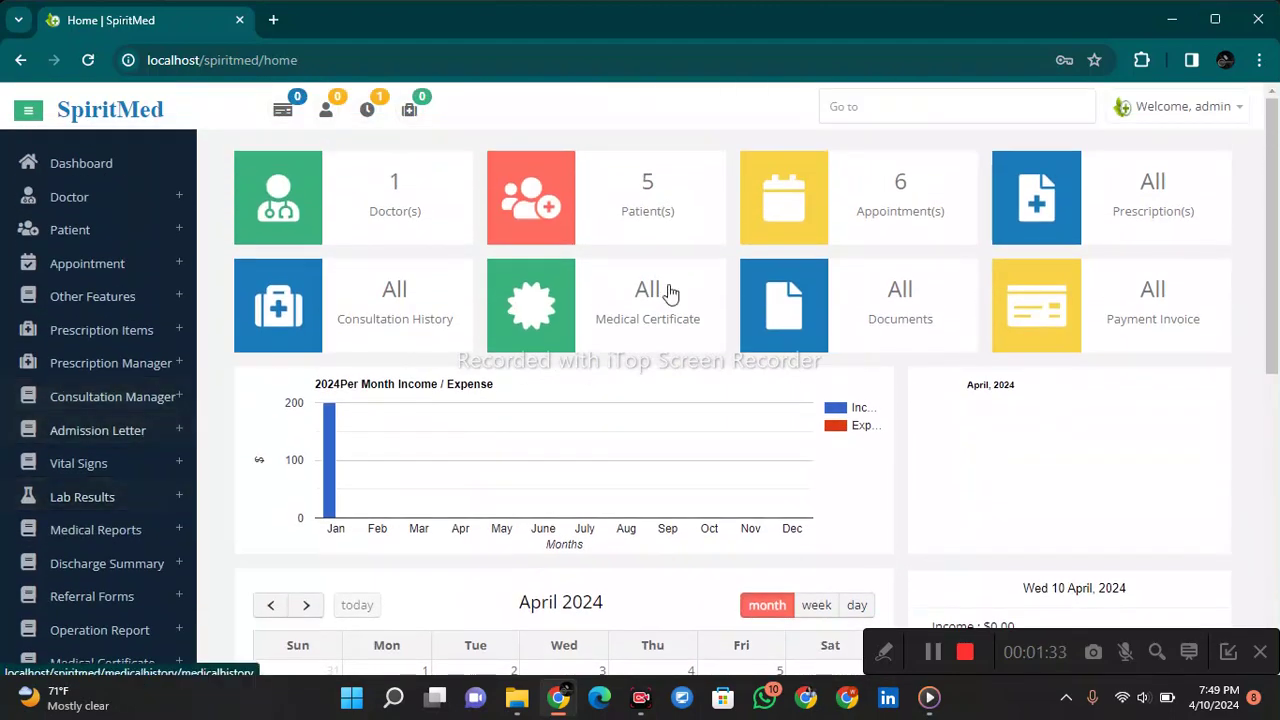
pyautogui.scroll(-2, 671, 289)
pyautogui.scroll(2, 671, 289)
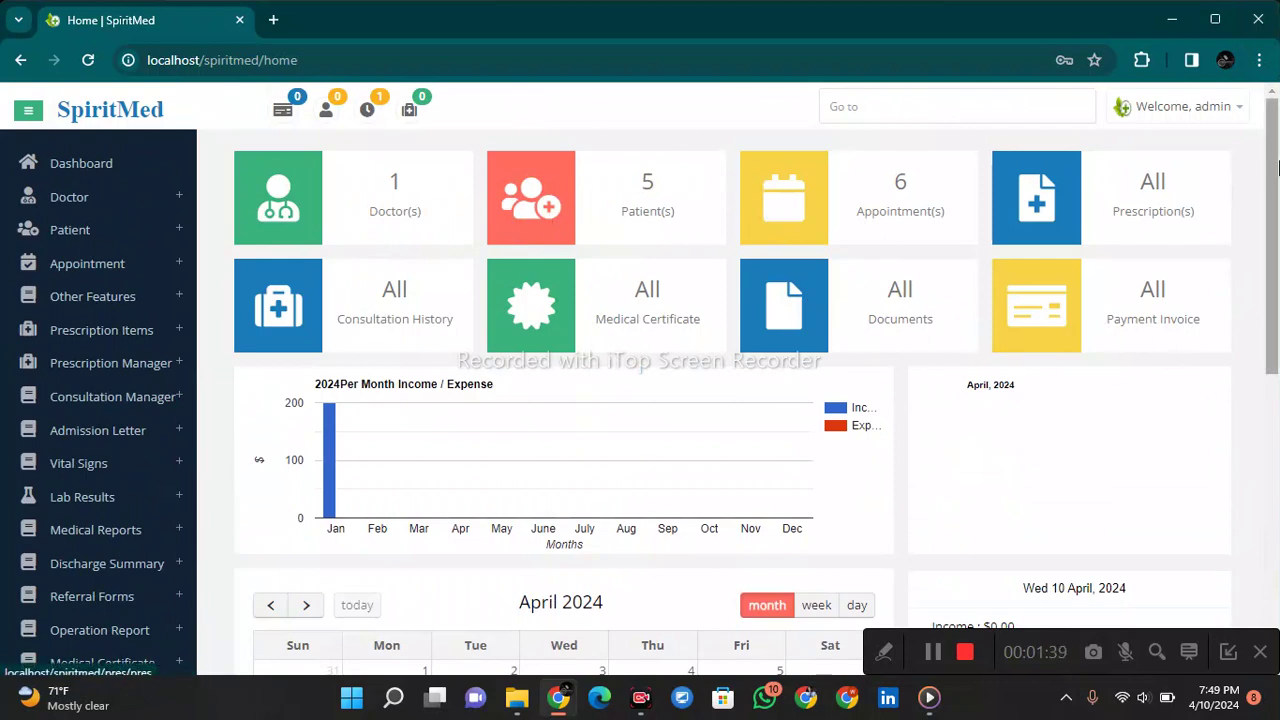
pyautogui.press('XF86AudioRaiseVolume')
pyautogui.press('XF86AudioRaiseVolume')
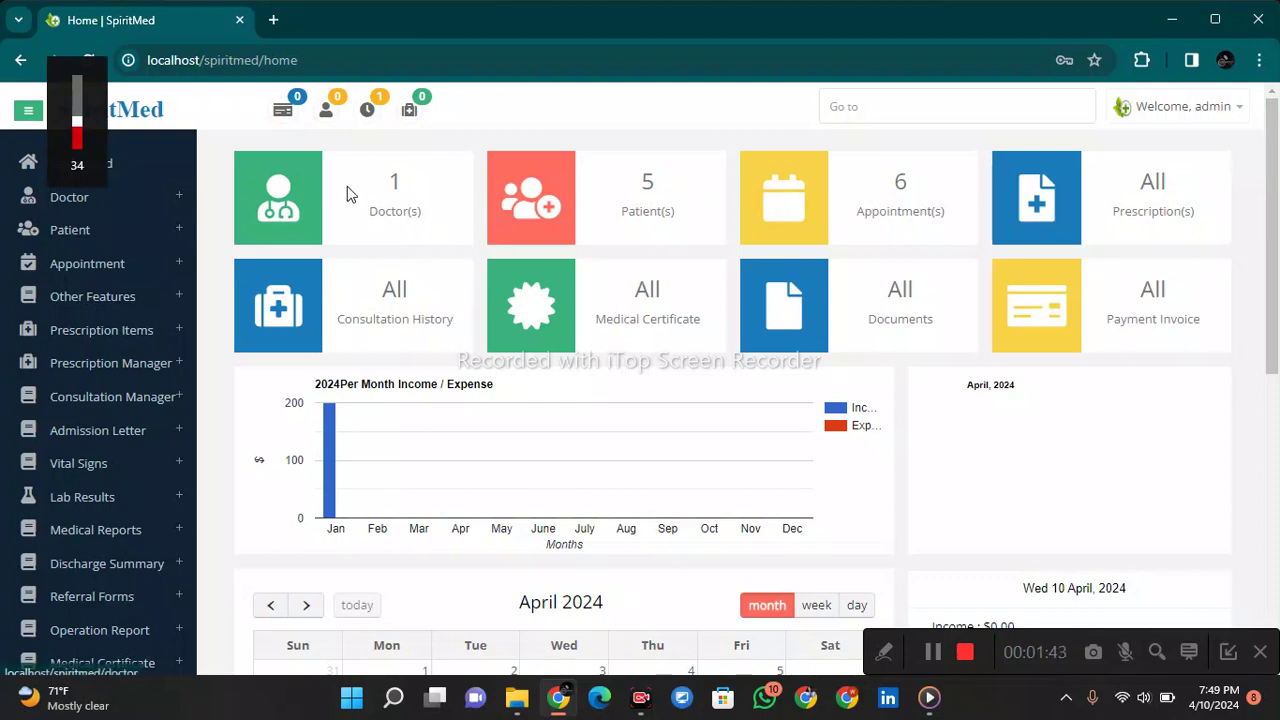
# - Open the doctors list from the dashboard's doctor count card and review the table of doctor records
pyautogui.click(405, 192)
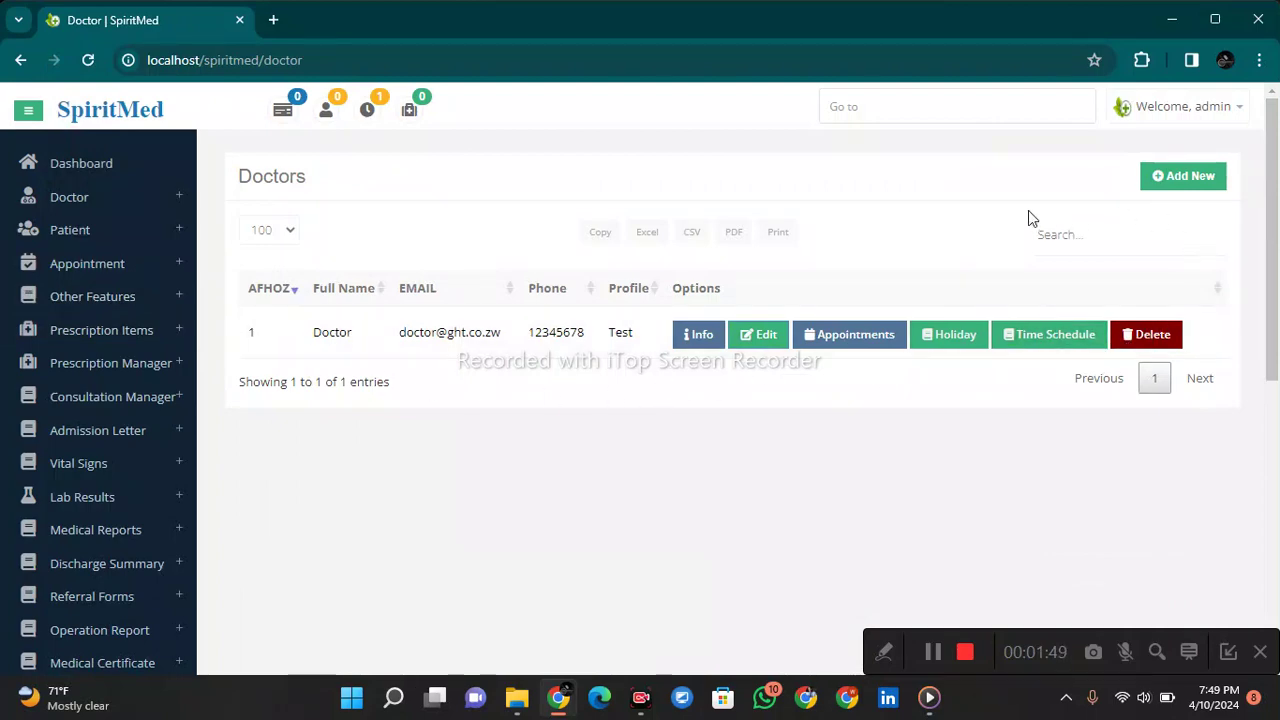
pyautogui.click(798, 344)
pyautogui.moveTo(228, 244); pyautogui.dragTo(838, 378)
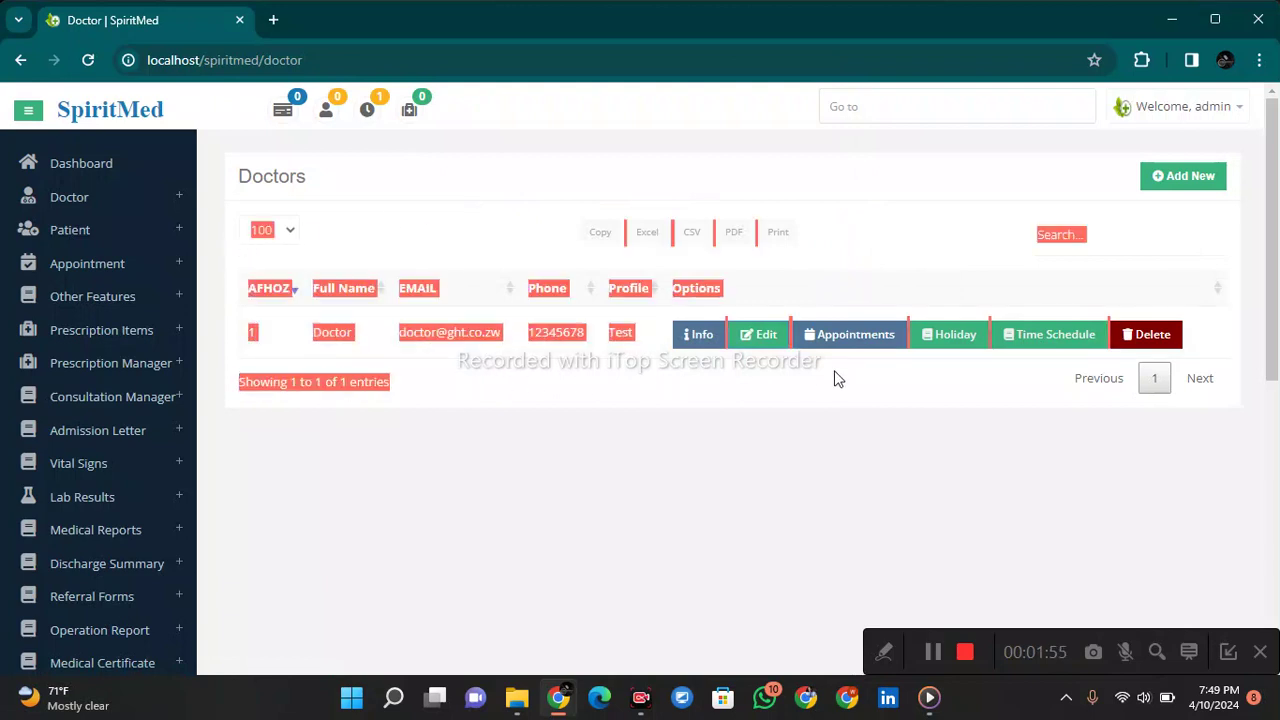
pyautogui.click(915, 425)
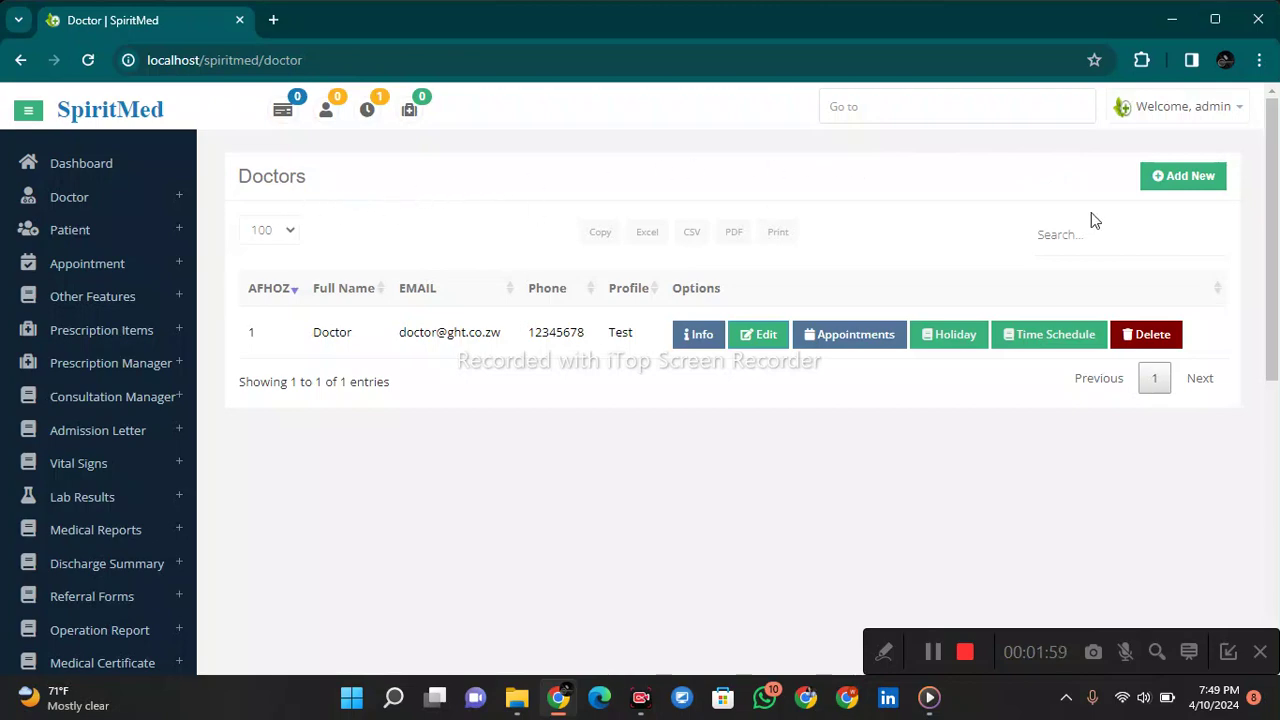
# - View the fields of the Add New Doctor form and close it without submitting
pyautogui.moveTo(1273, 146); pyautogui.dragTo(1277, 330)
pyautogui.scroll(5, 1277, 330)
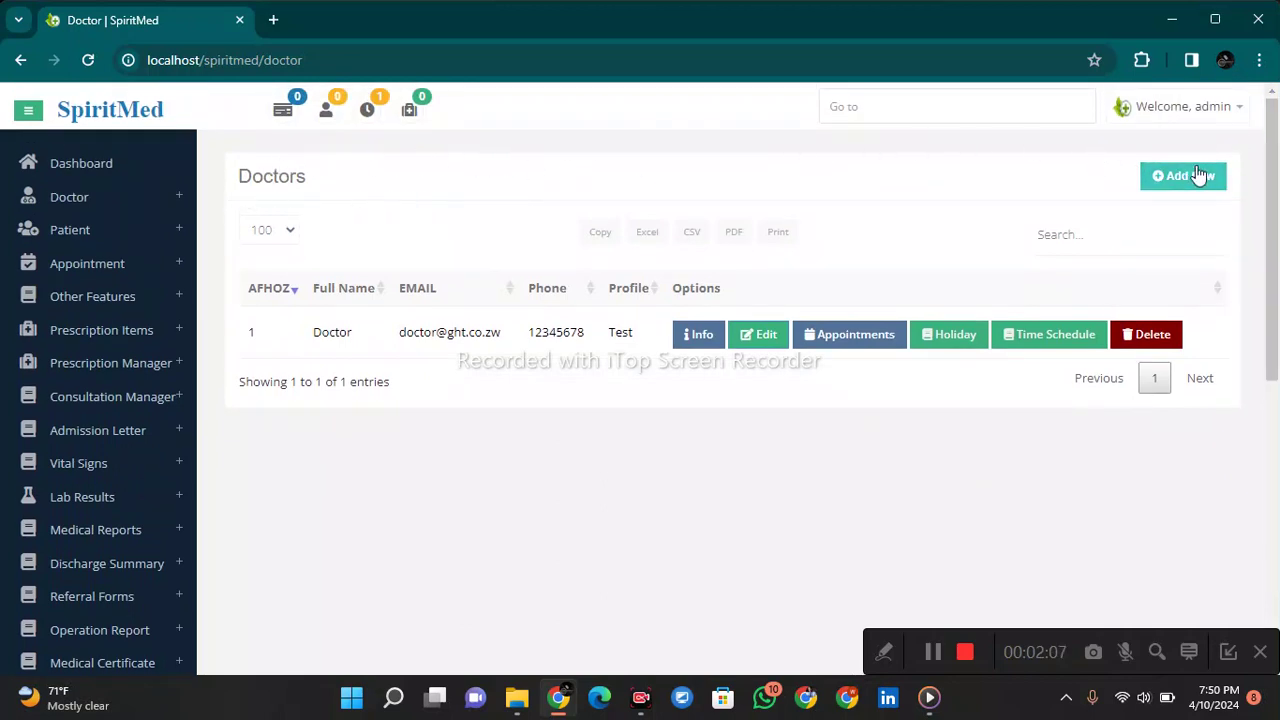
pyautogui.moveTo(1277, 166)
pyautogui.mouseDown()
pyautogui.moveTo(1277, 178)
pyautogui.moveTo(1275, 164)
pyautogui.mouseUp()
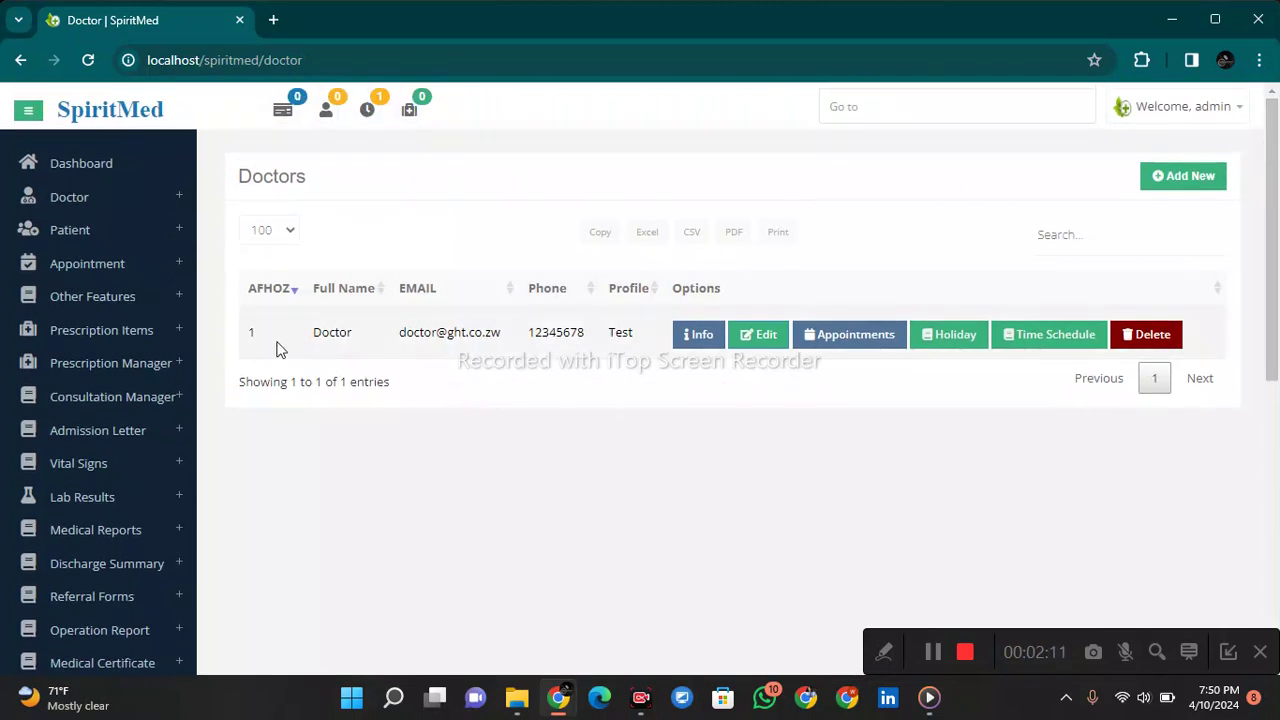
pyautogui.moveTo(277, 343); pyautogui.dragTo(1100, 330)
pyautogui.click(1190, 177)
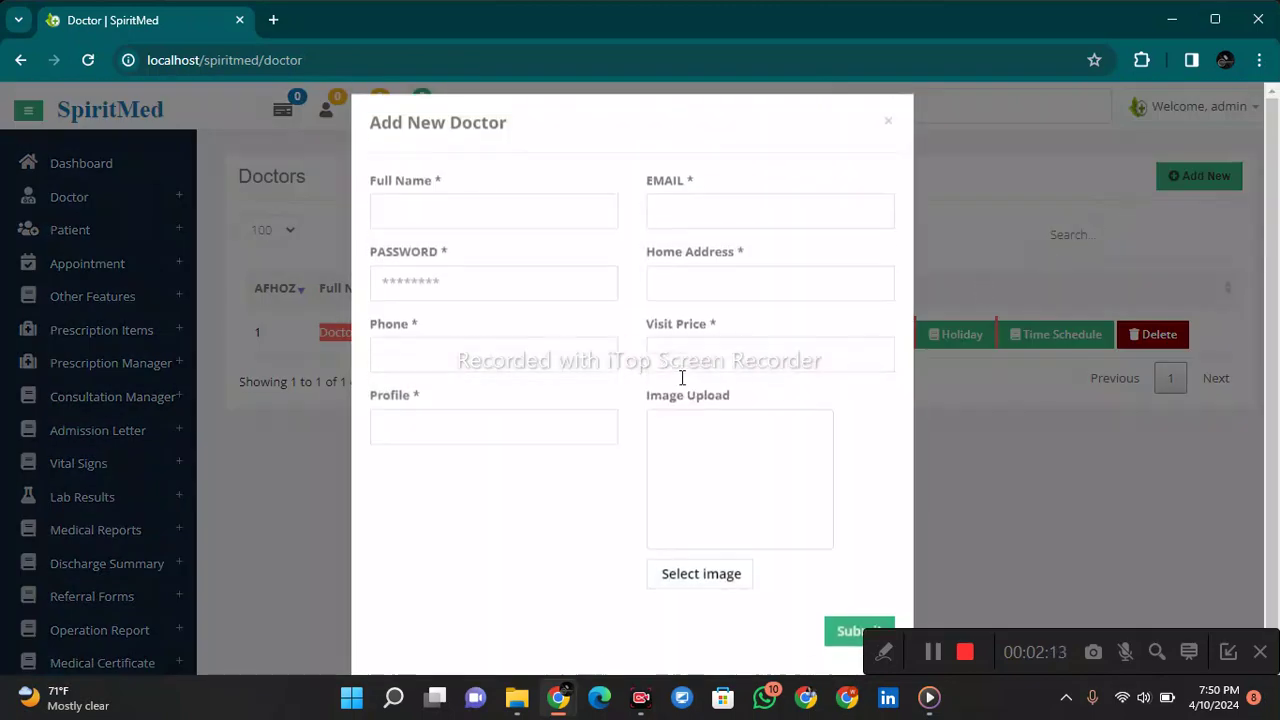
pyautogui.click(1079, 184)
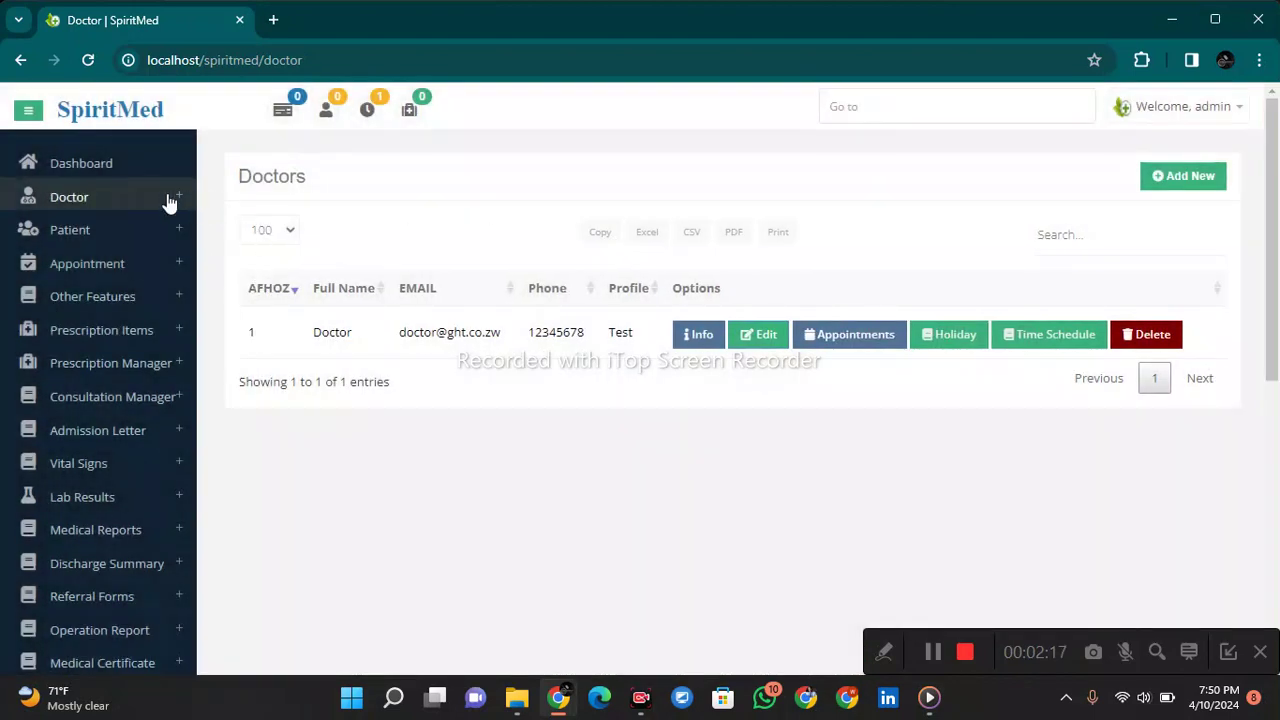
# - Open the Patient List and examine the Patient Database table with its columns, patient statuses and due balances
pyautogui.click(160, 222)
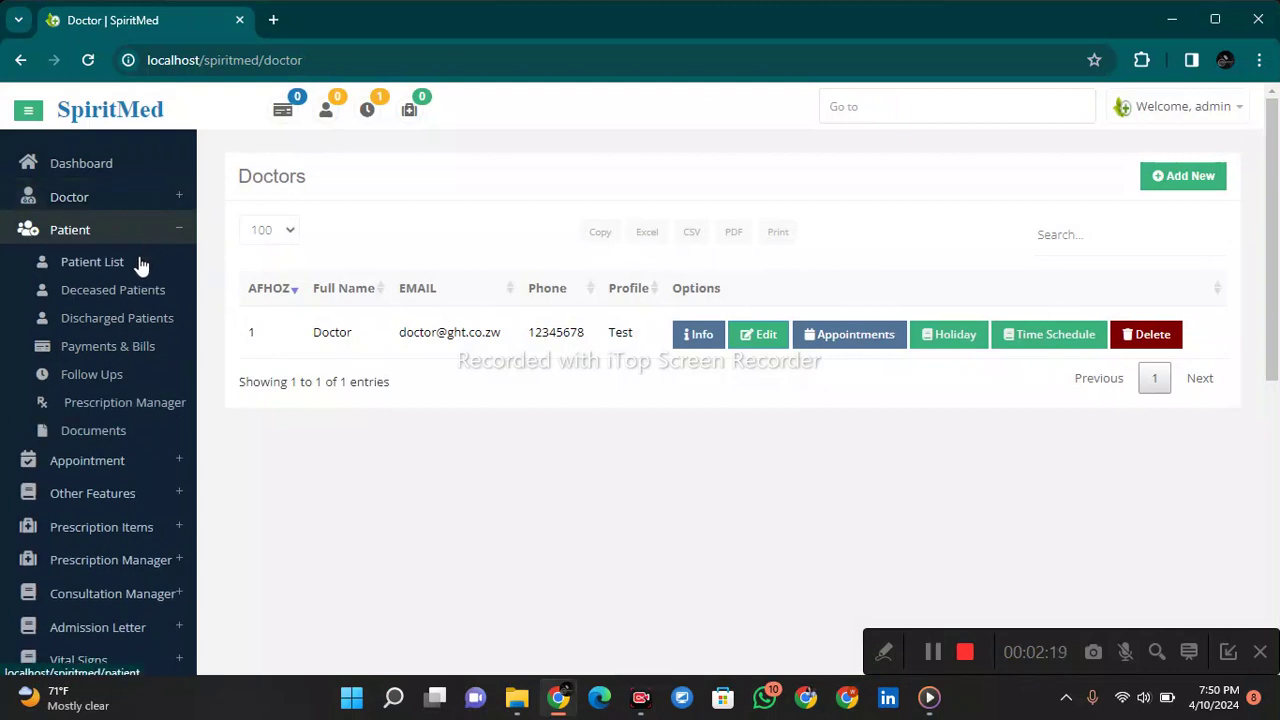
pyautogui.click(137, 262)
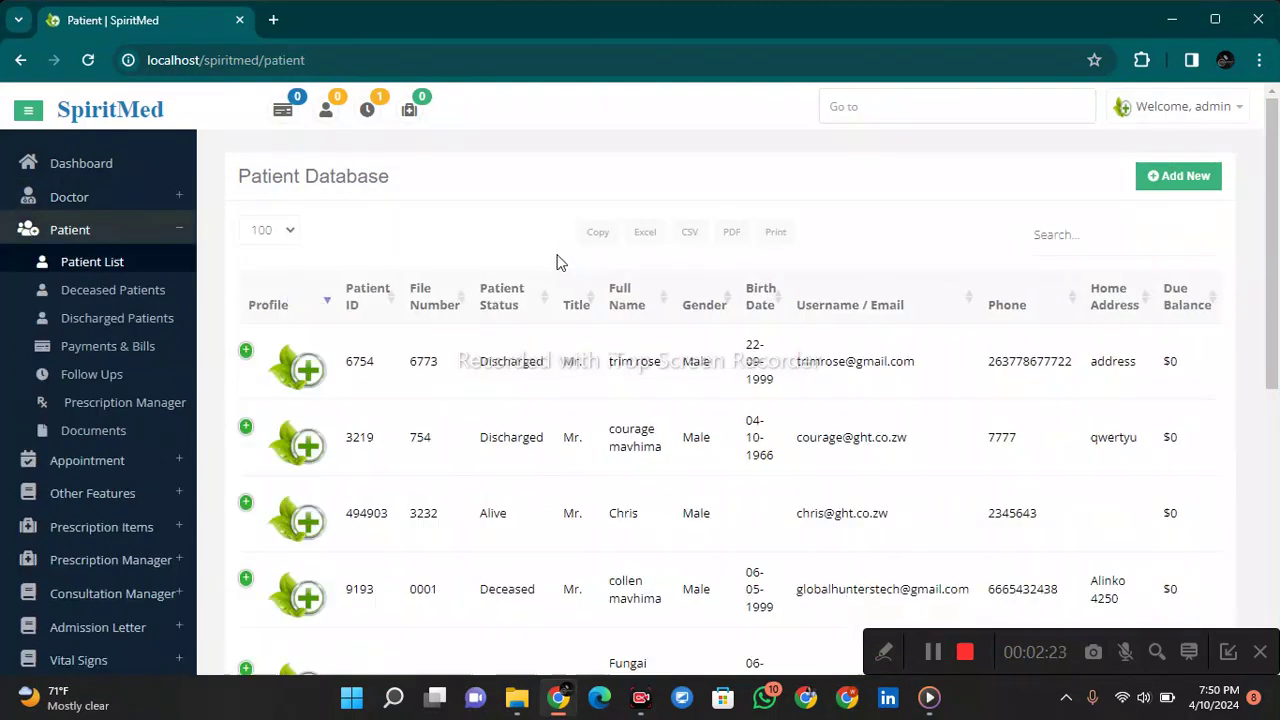
pyautogui.scroll(-1, 918, 218)
pyautogui.scroll(-3, 870, 220)
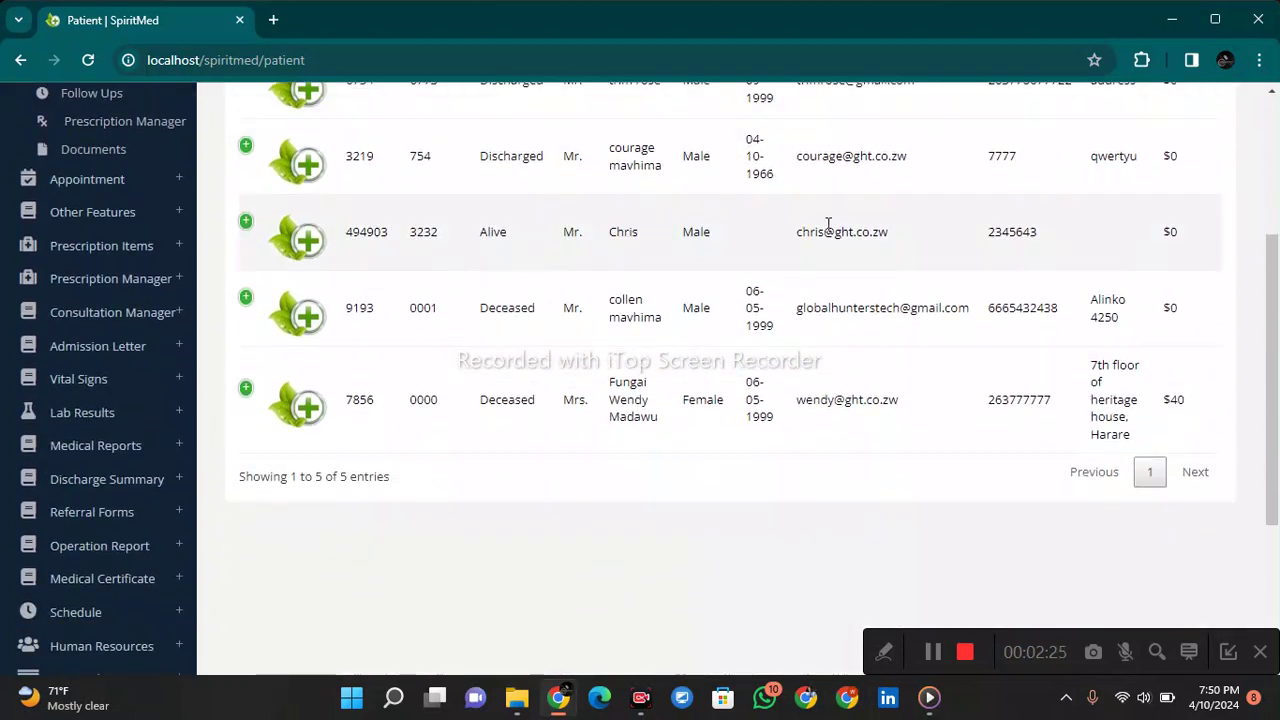
pyautogui.scroll(3, 822, 228)
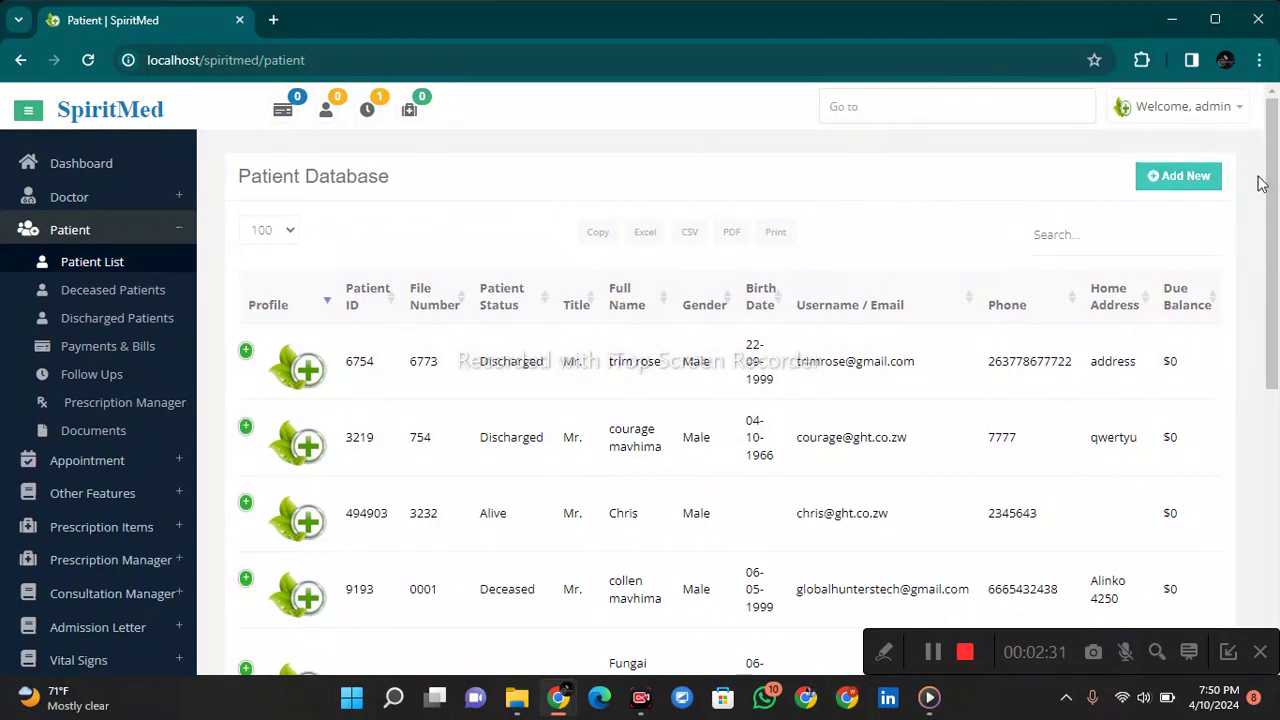
pyautogui.moveTo(1272, 150)
pyautogui.mouseDown()
pyautogui.moveTo(1260, 355)
pyautogui.moveTo(1275, 147)
pyautogui.mouseUp()
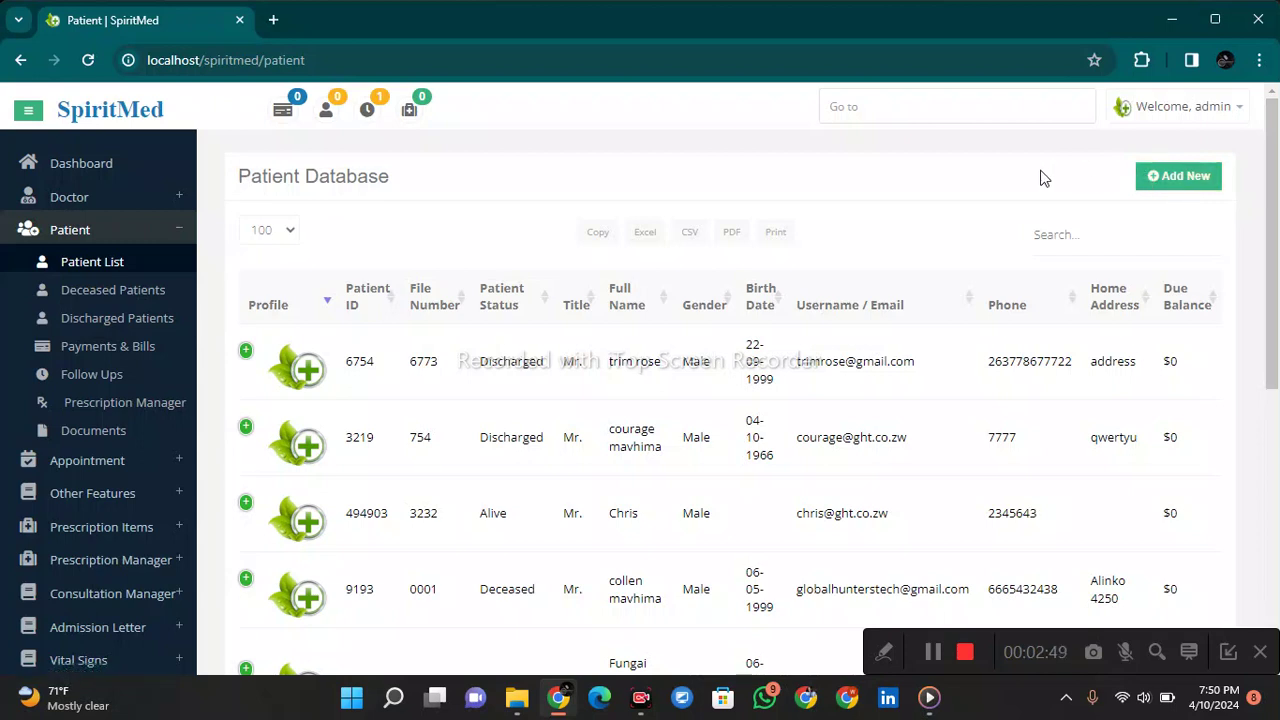
pyautogui.scroll(-3, 486, 329)
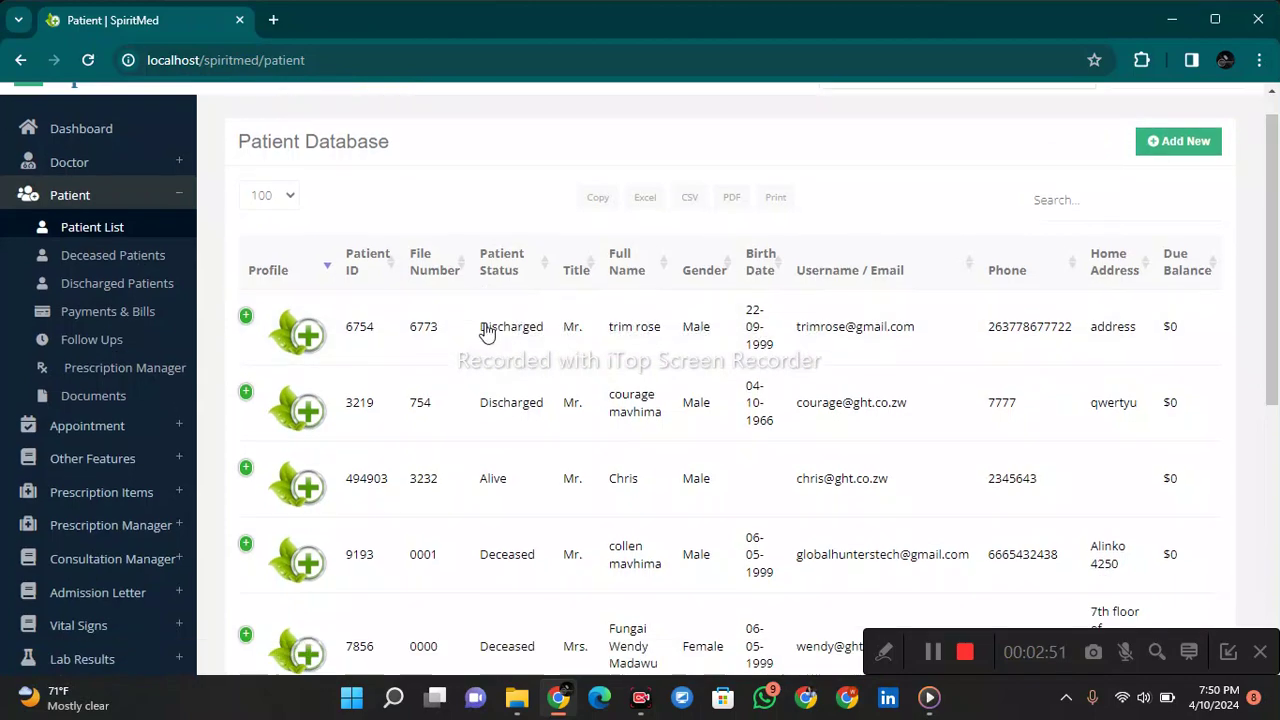
pyautogui.scroll(3, 486, 329)
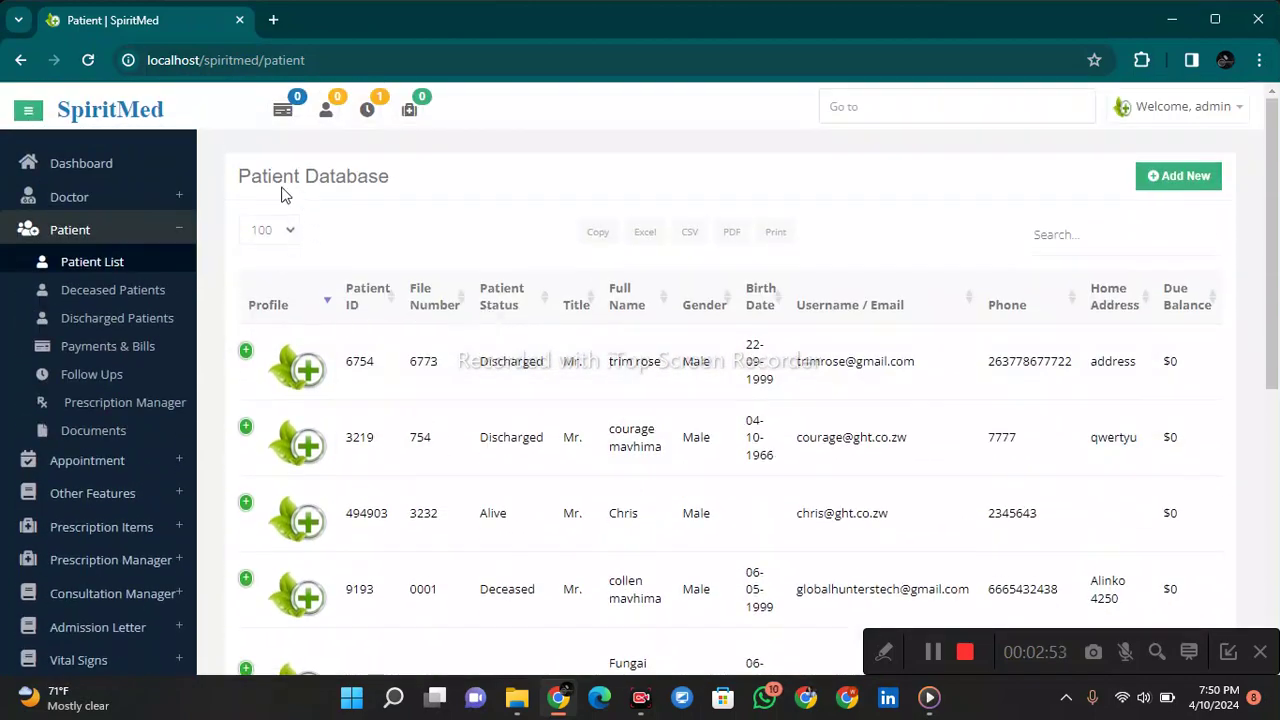
pyautogui.moveTo(240, 165); pyautogui.dragTo(820, 513)
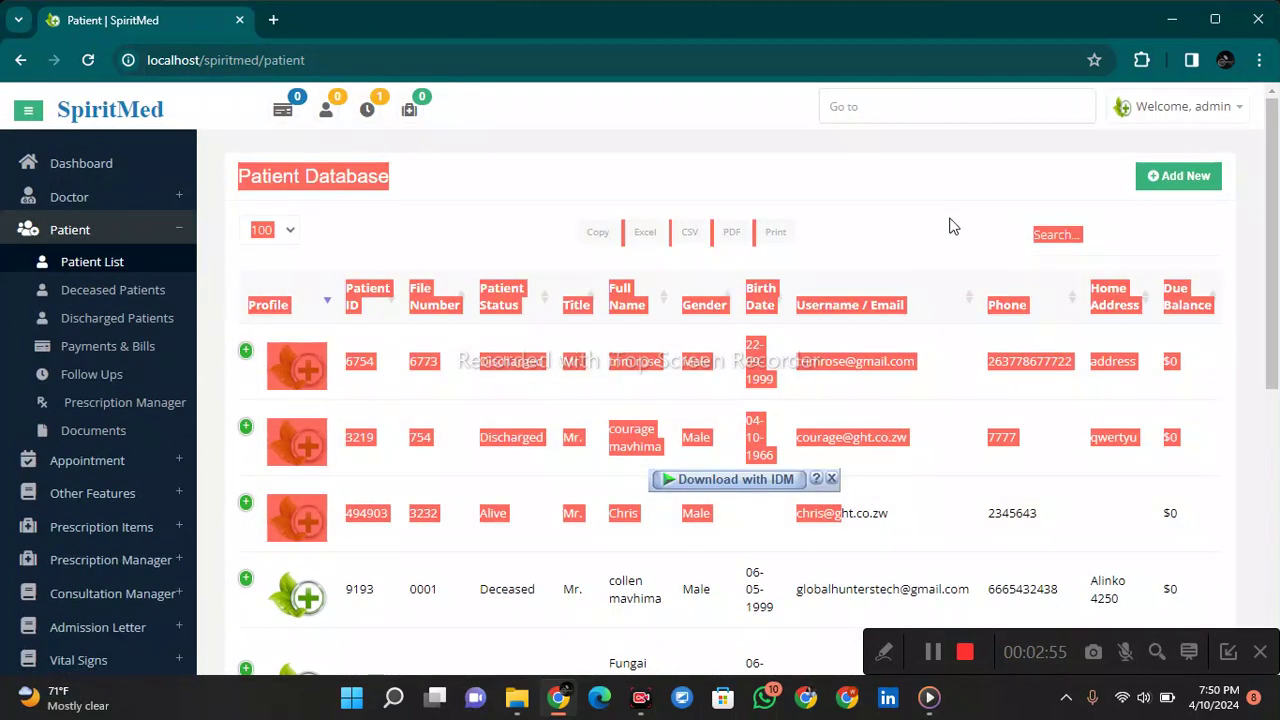
pyautogui.click(563, 590)
pyautogui.scroll(-3, 563, 590)
pyautogui.scroll(3, 471, 523)
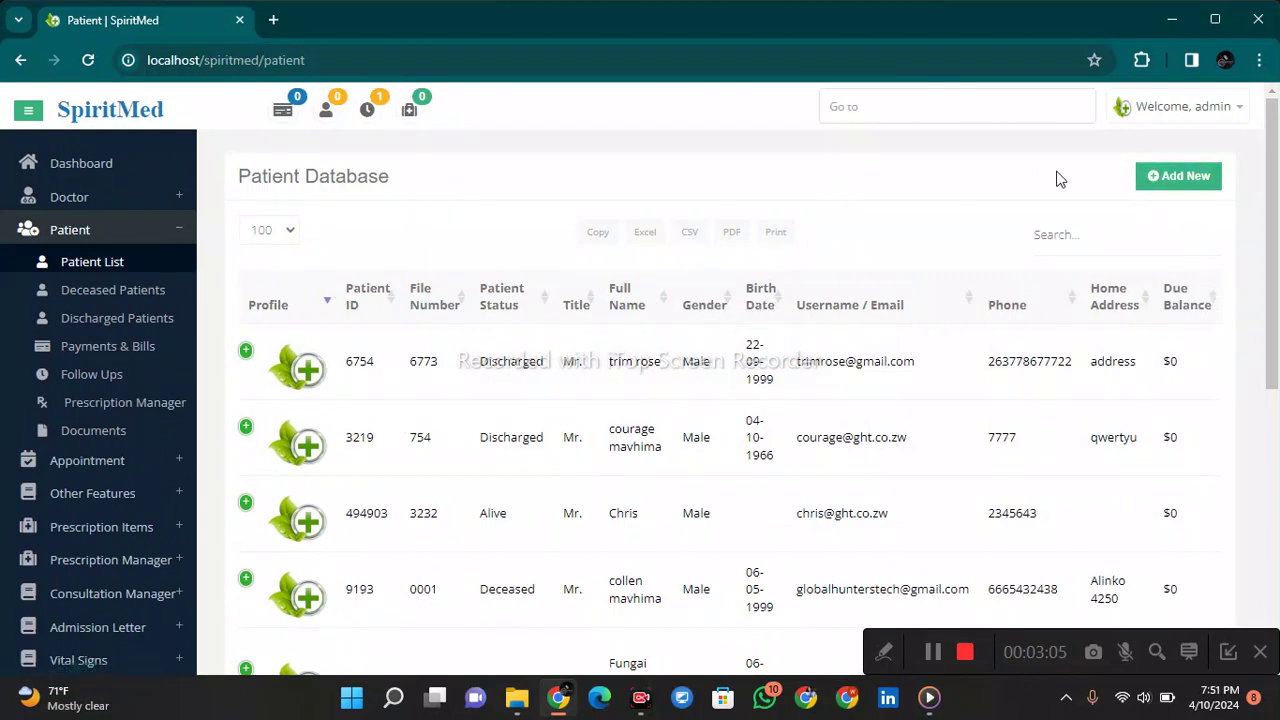
# - Open the Register Patient form and look through its fields, from personal details and clinical history to the medical aid details
pyautogui.click(1175, 177)
pyautogui.scroll(-5, 520, 300)
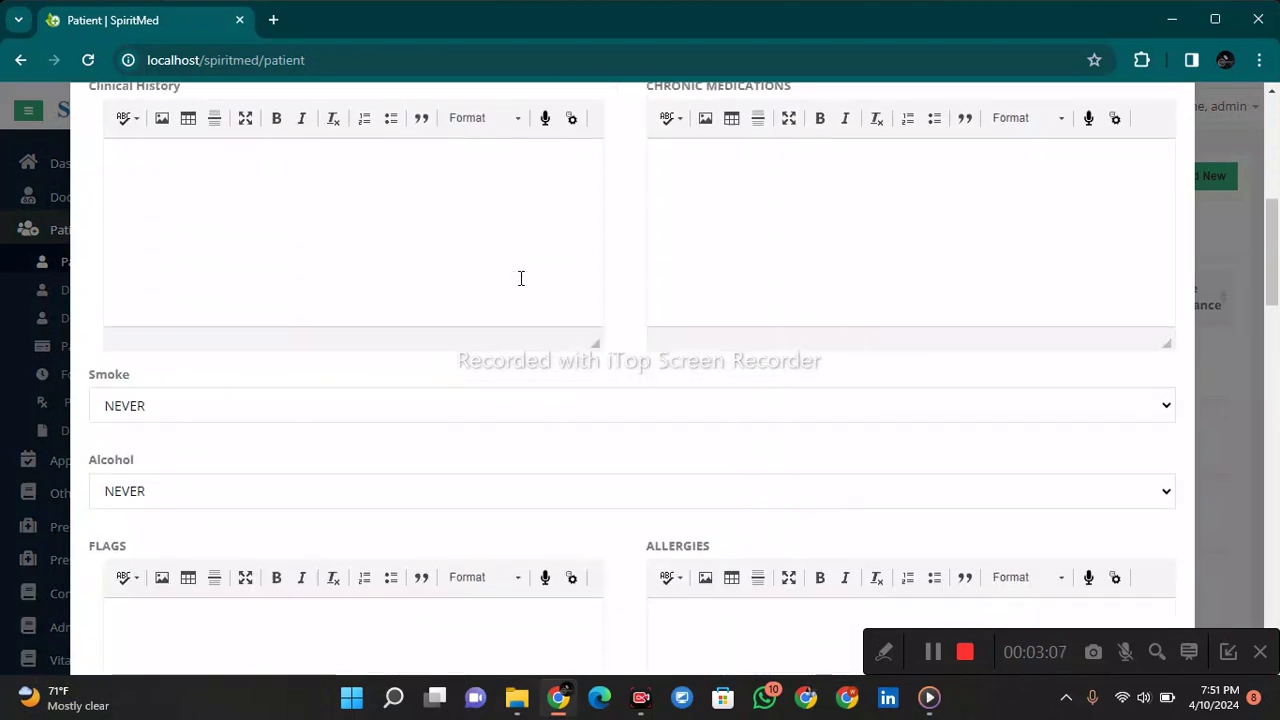
pyautogui.scroll(-10, 520, 280)
pyautogui.scroll(1, 520, 286)
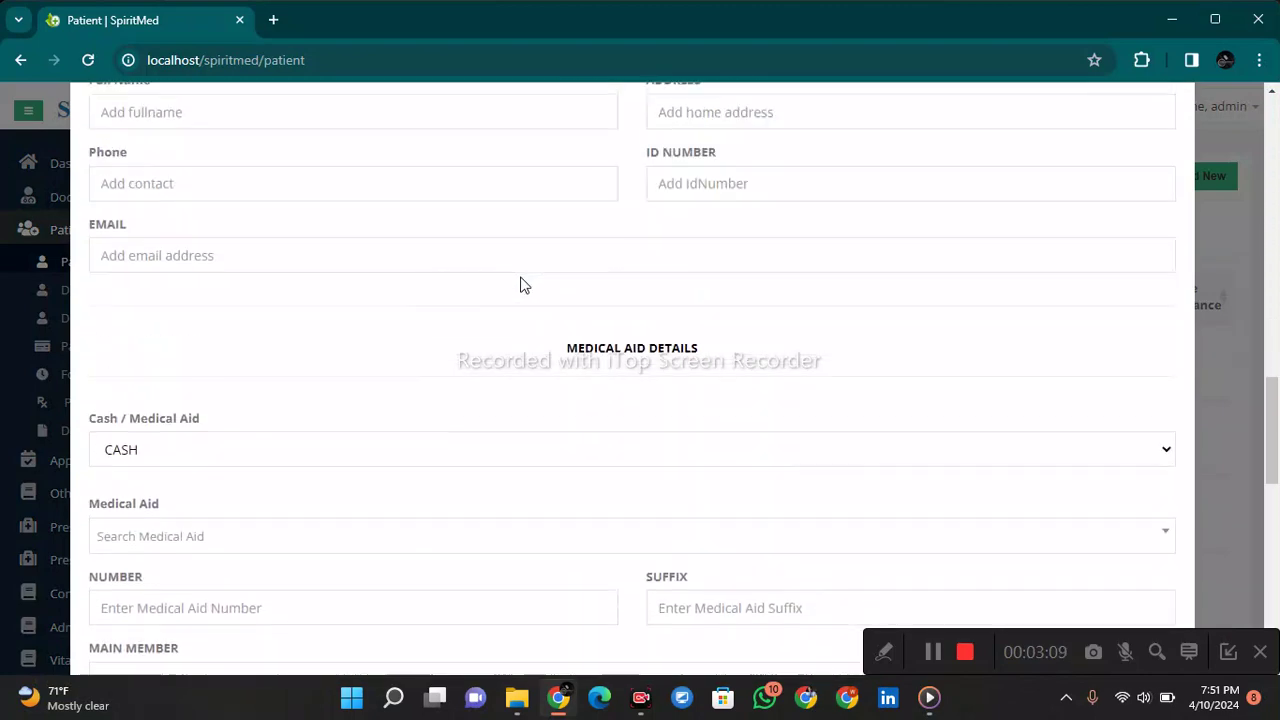
pyautogui.scroll(8, 521, 280)
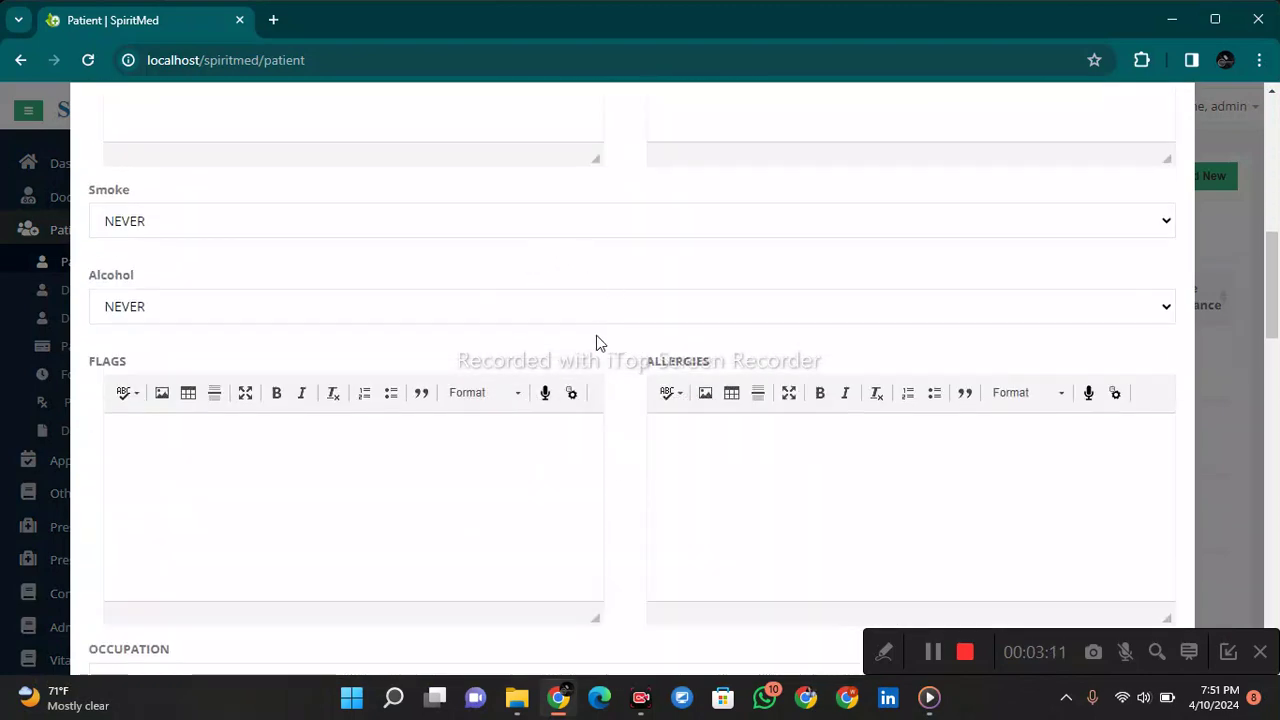
pyautogui.scroll(5, 596, 343)
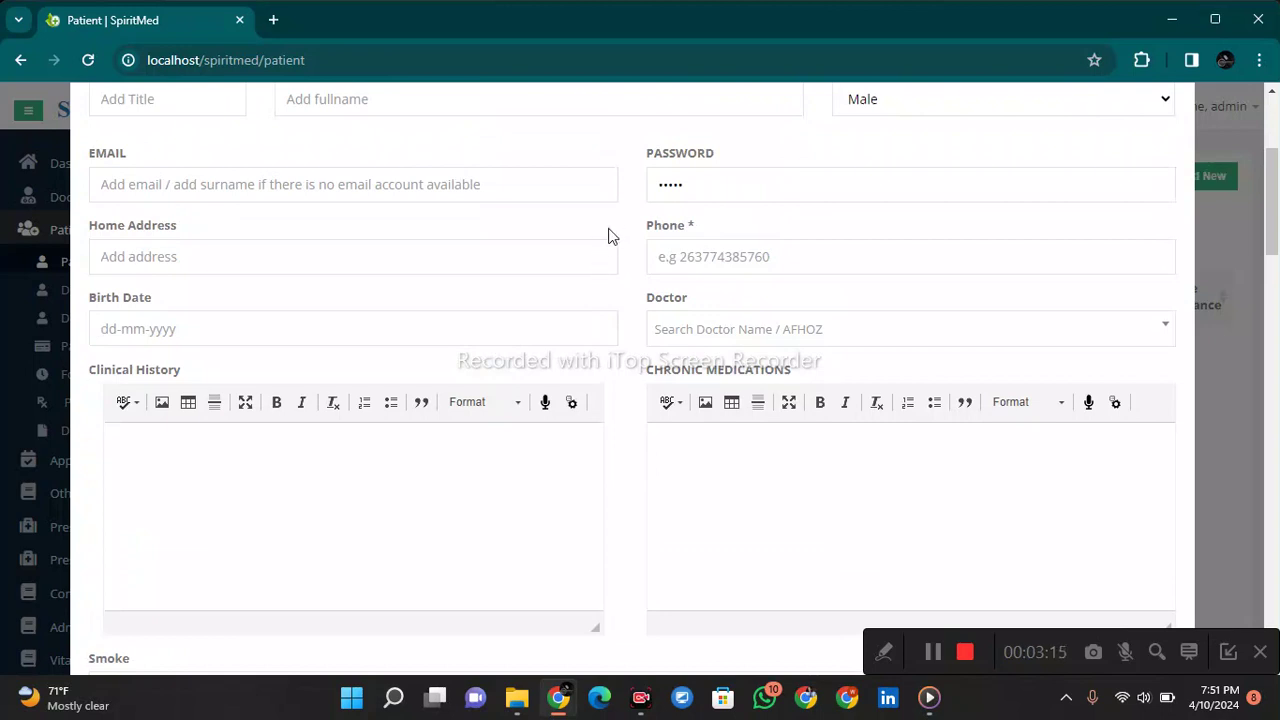
# - Try voice dictation in the Clinical History editor with microphone access allowed this time, stop it, and close the registration form without submitting
pyautogui.click(545, 401)
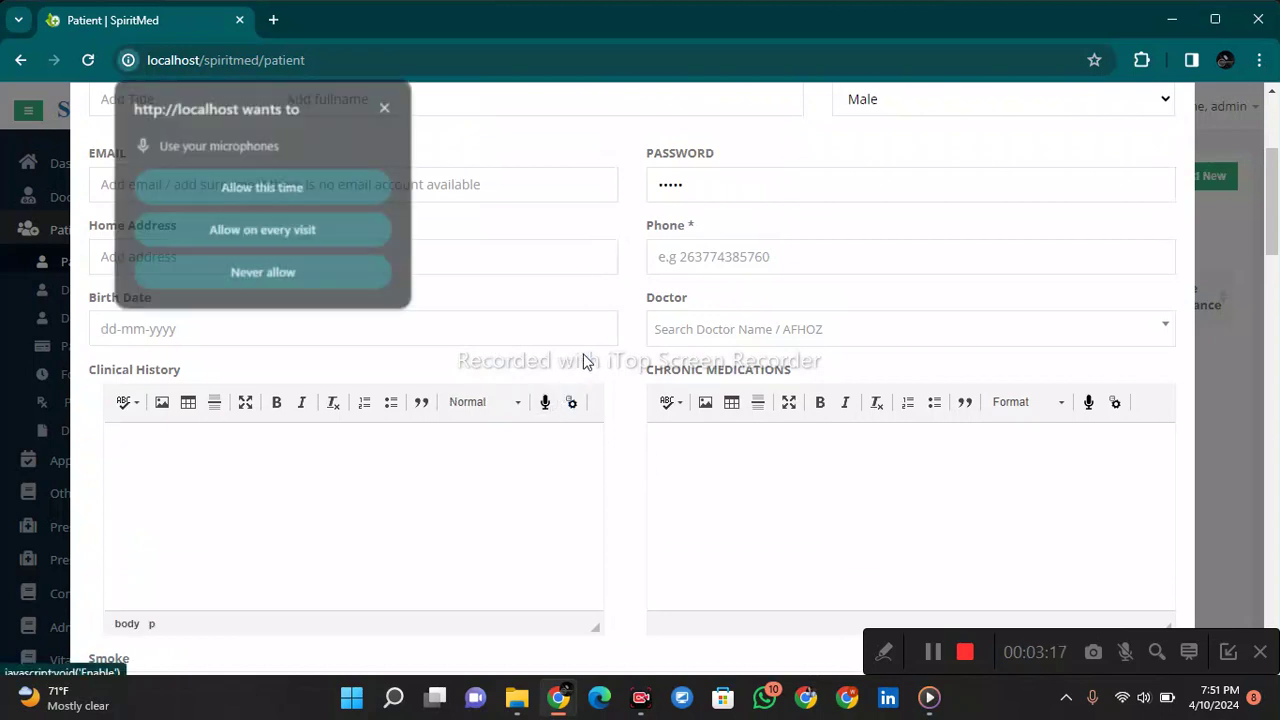
pyautogui.click(307, 190)
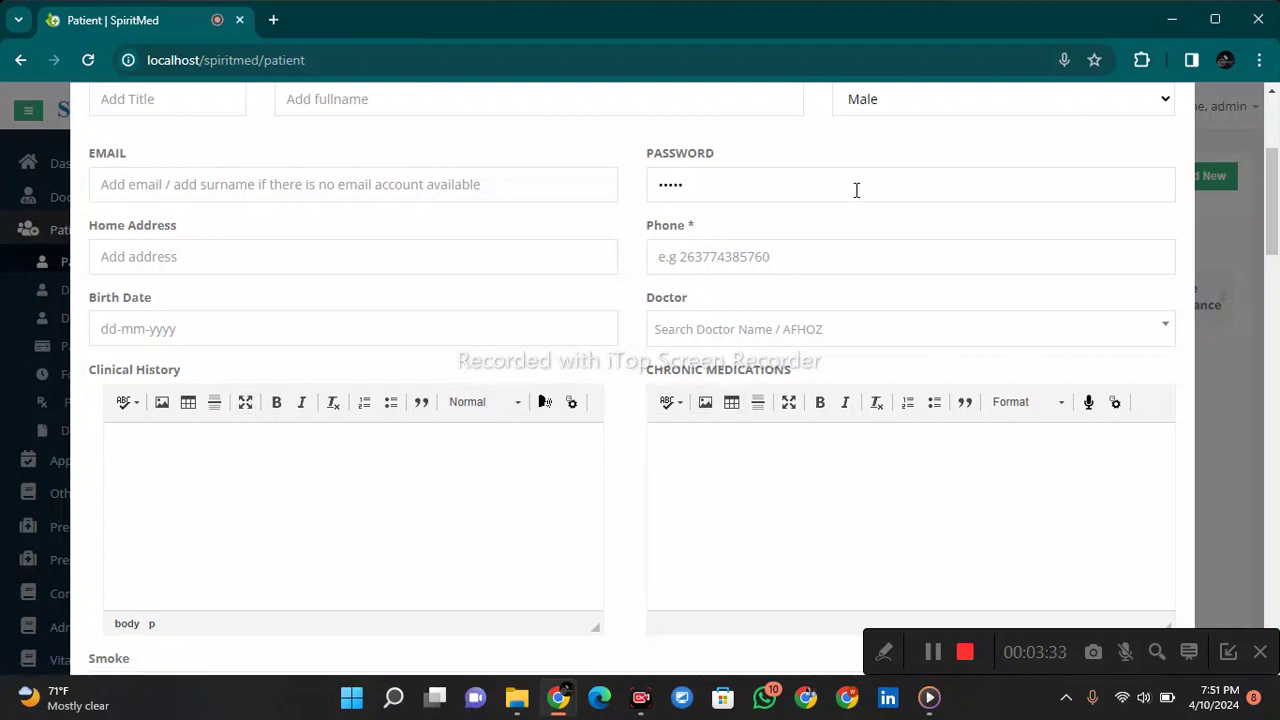
pyautogui.scroll(3, 845, 175)
pyautogui.scroll(-4, 830, 155)
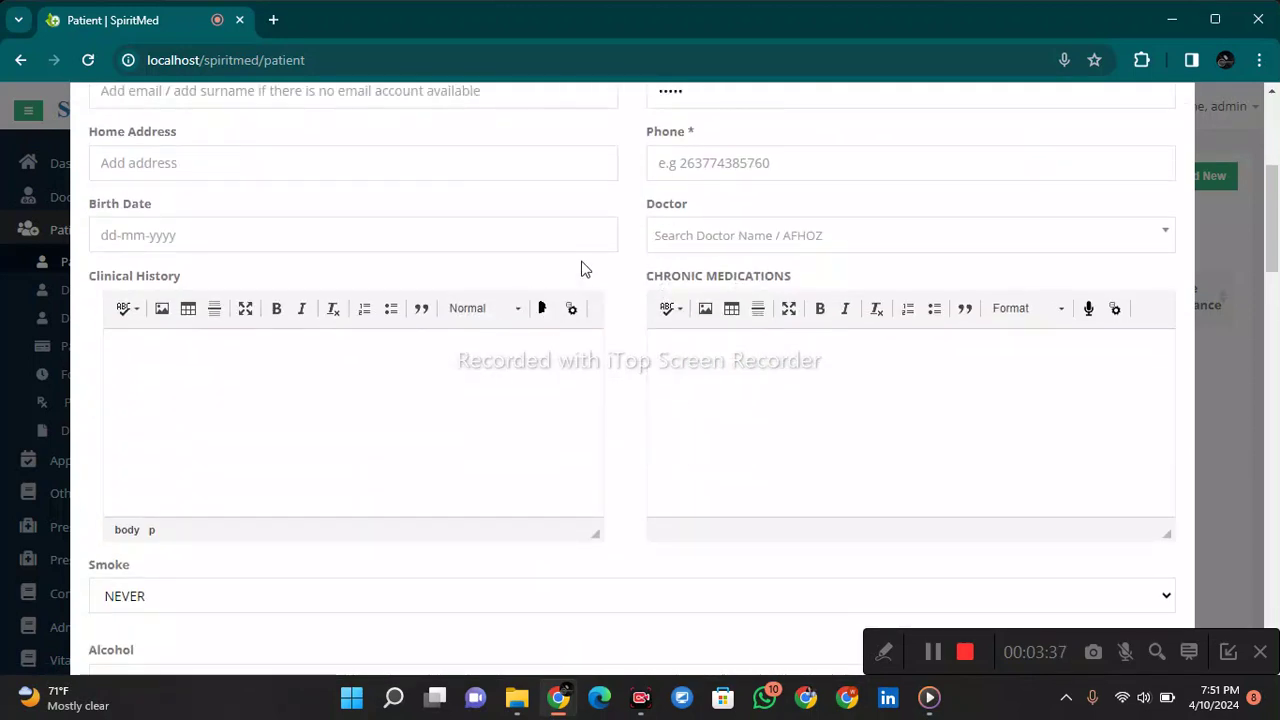
pyautogui.click(545, 308)
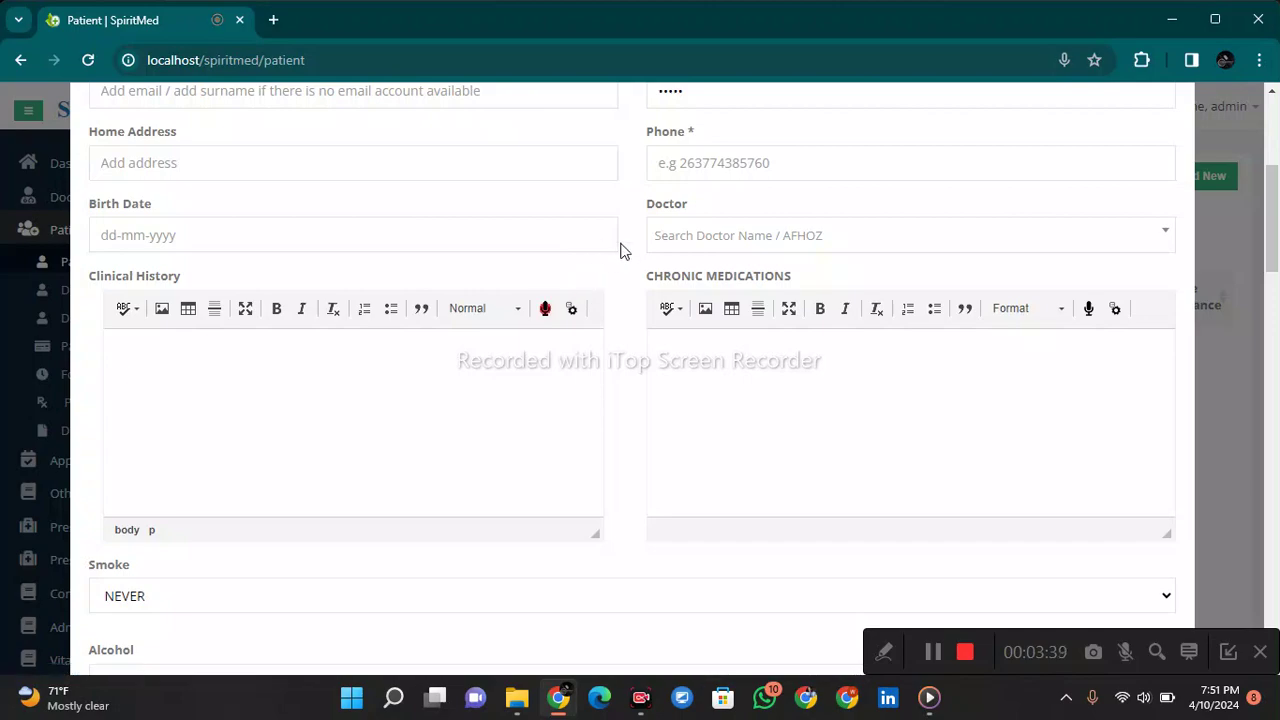
pyautogui.scroll(3, 623, 249)
pyautogui.scroll(1, 630, 240)
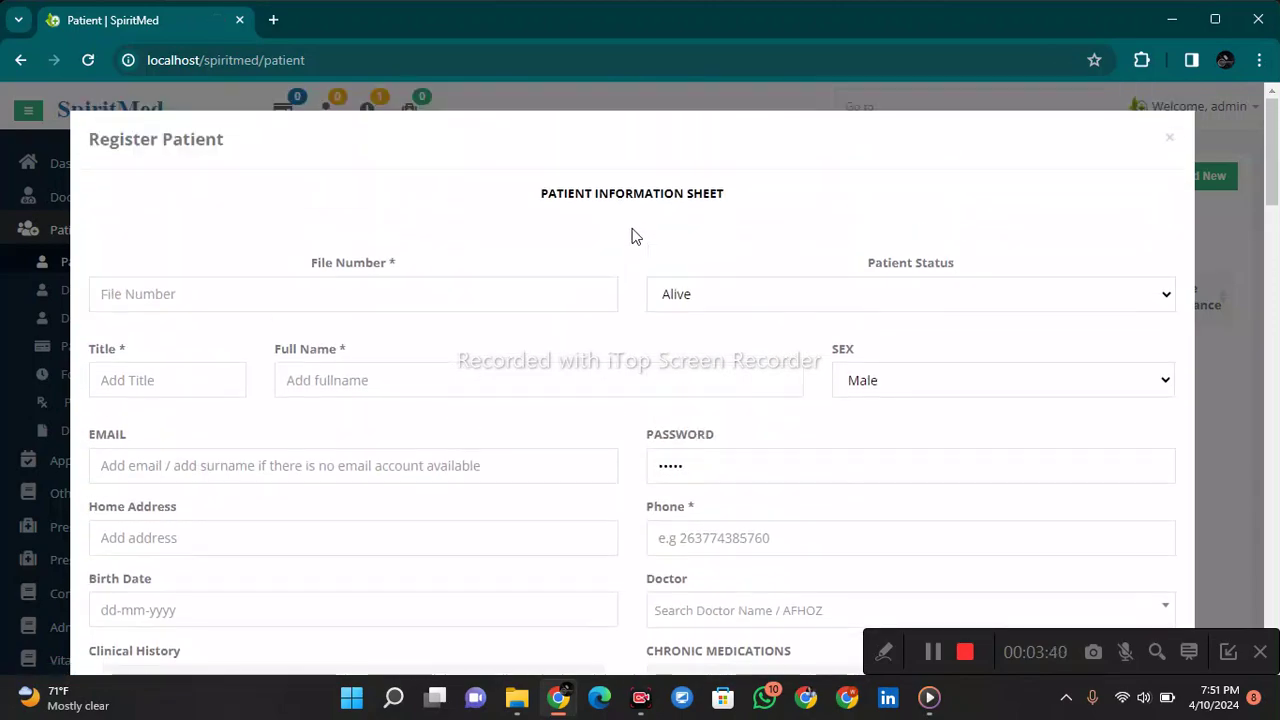
pyautogui.click(1169, 139)
pyautogui.scroll(-3, 494, 309)
pyautogui.scroll(2, 288, 190)
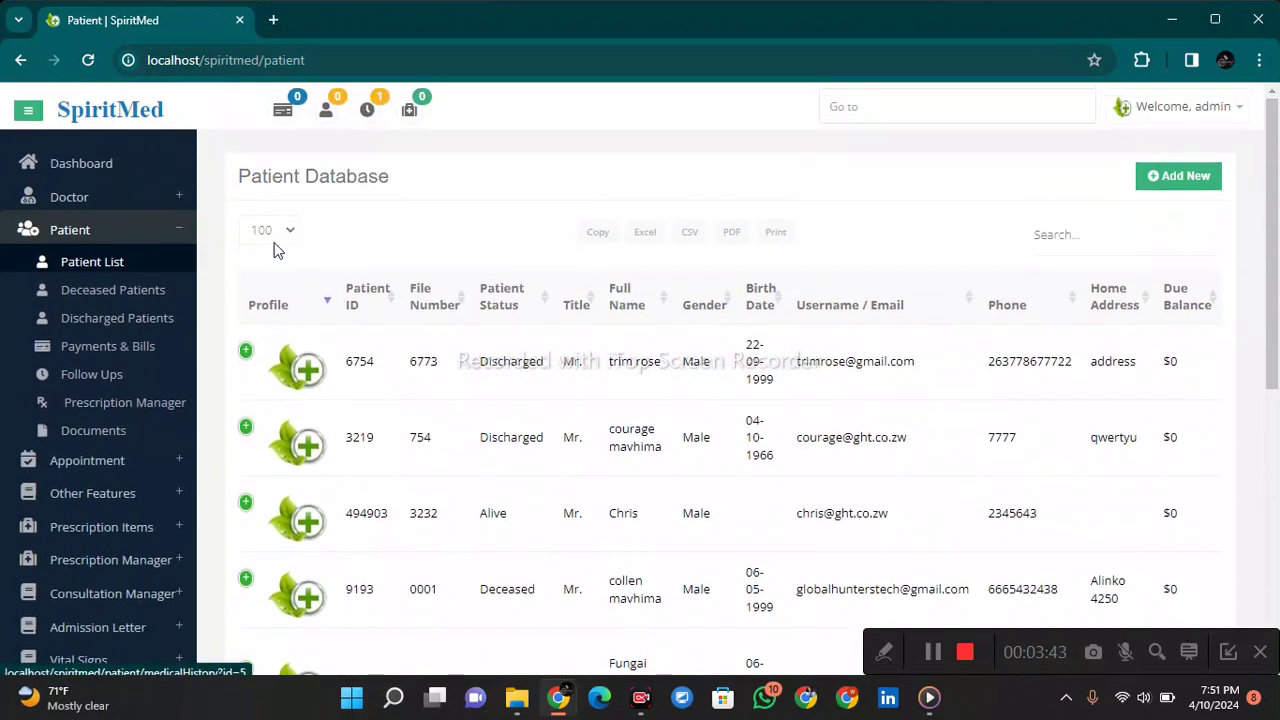
# - Expand the first listed patient's options and view the patient's Info sheet and Edit Patient form, closing both without changes
pyautogui.click(246, 352)
pyautogui.scroll(-1, 438, 306)
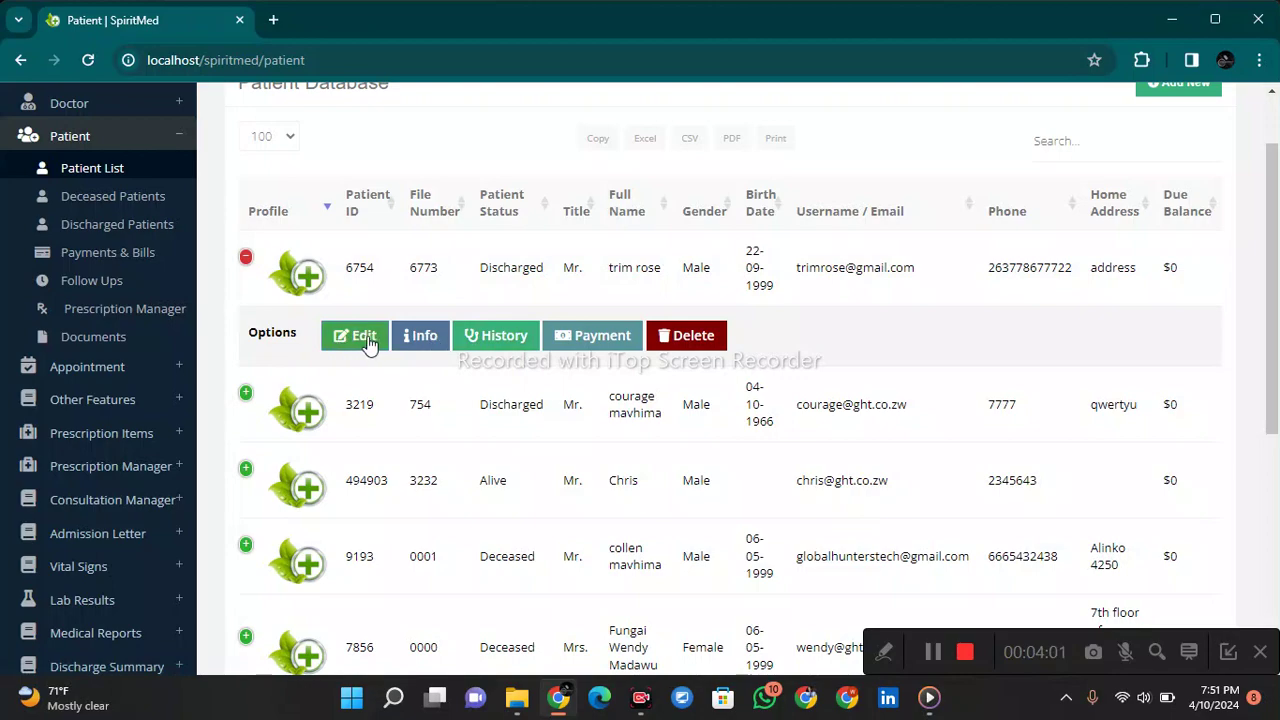
pyautogui.click(431, 340)
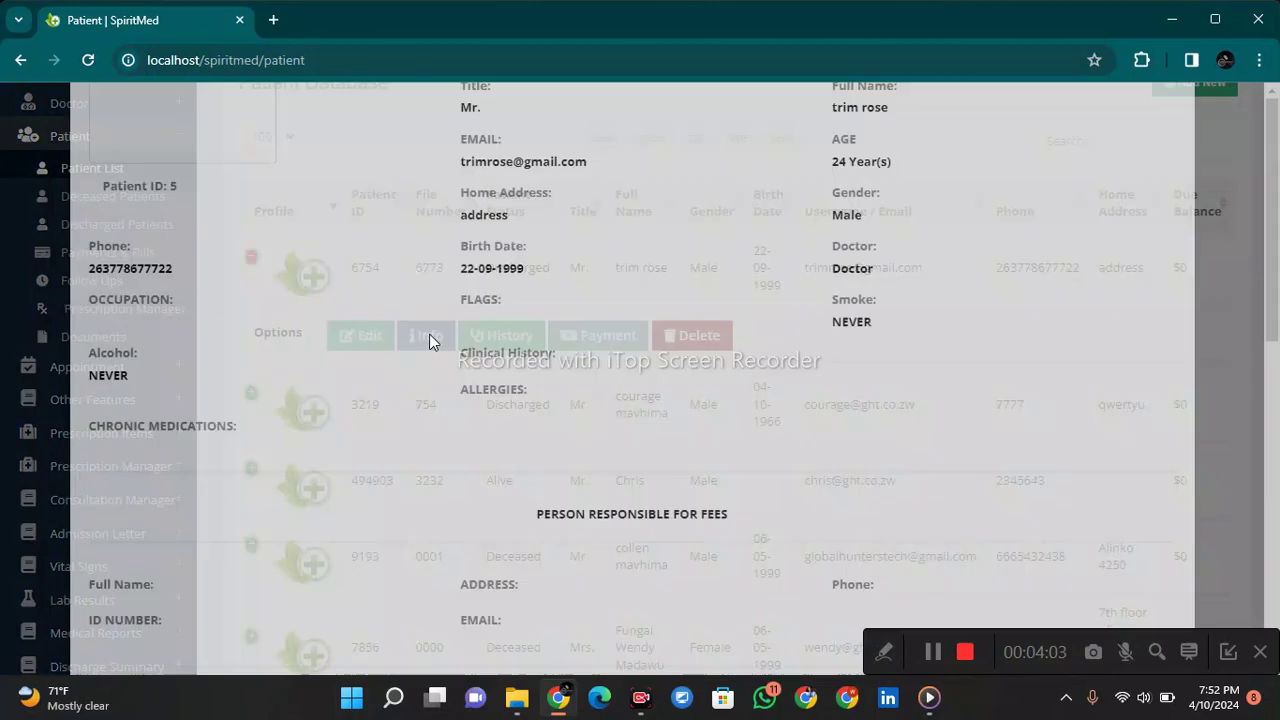
pyautogui.press('Escape')
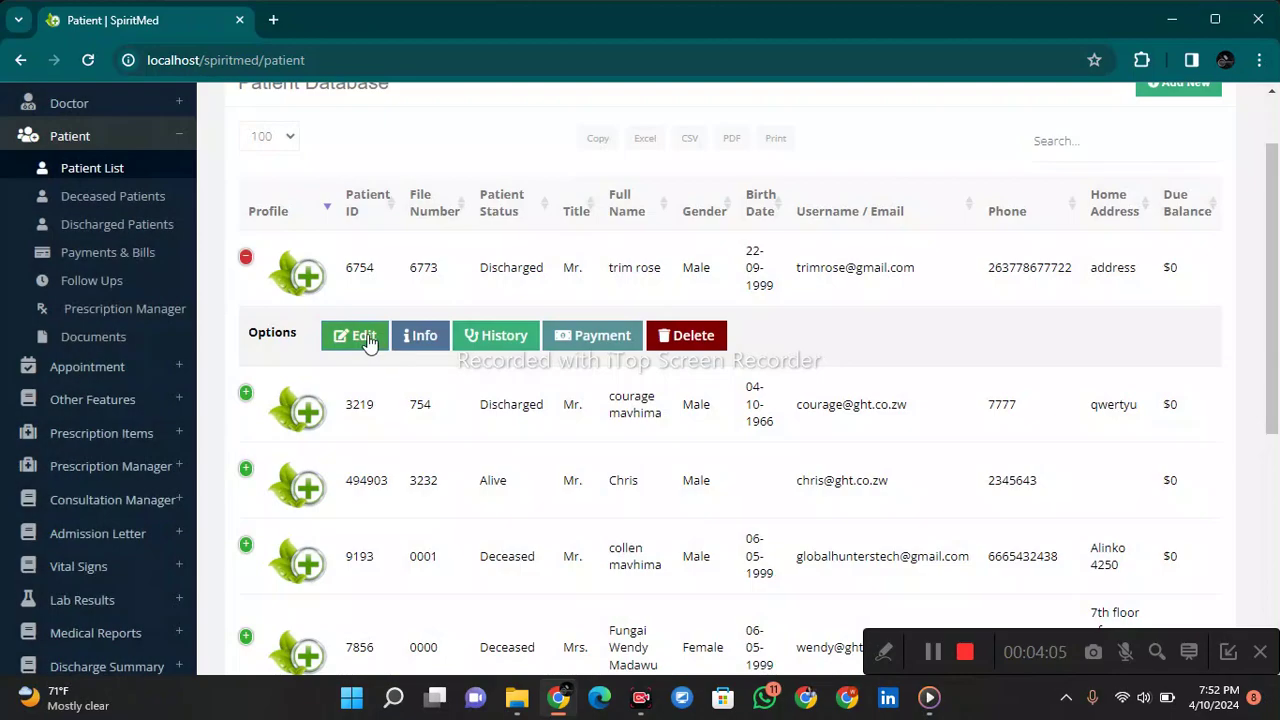
pyautogui.click(368, 337)
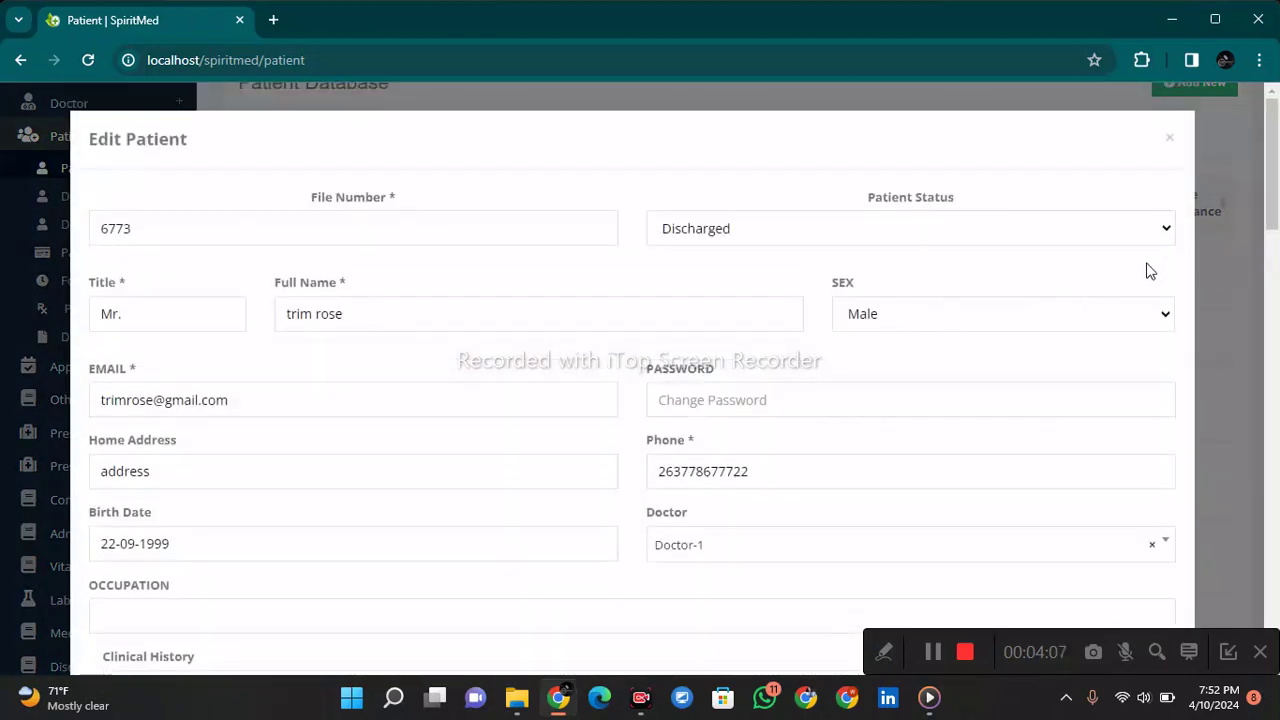
pyautogui.press('Escape')
# - Open the first listed patient's medical history and examine the header's patient status and the Appointments table columns
pyautogui.click(490, 340)
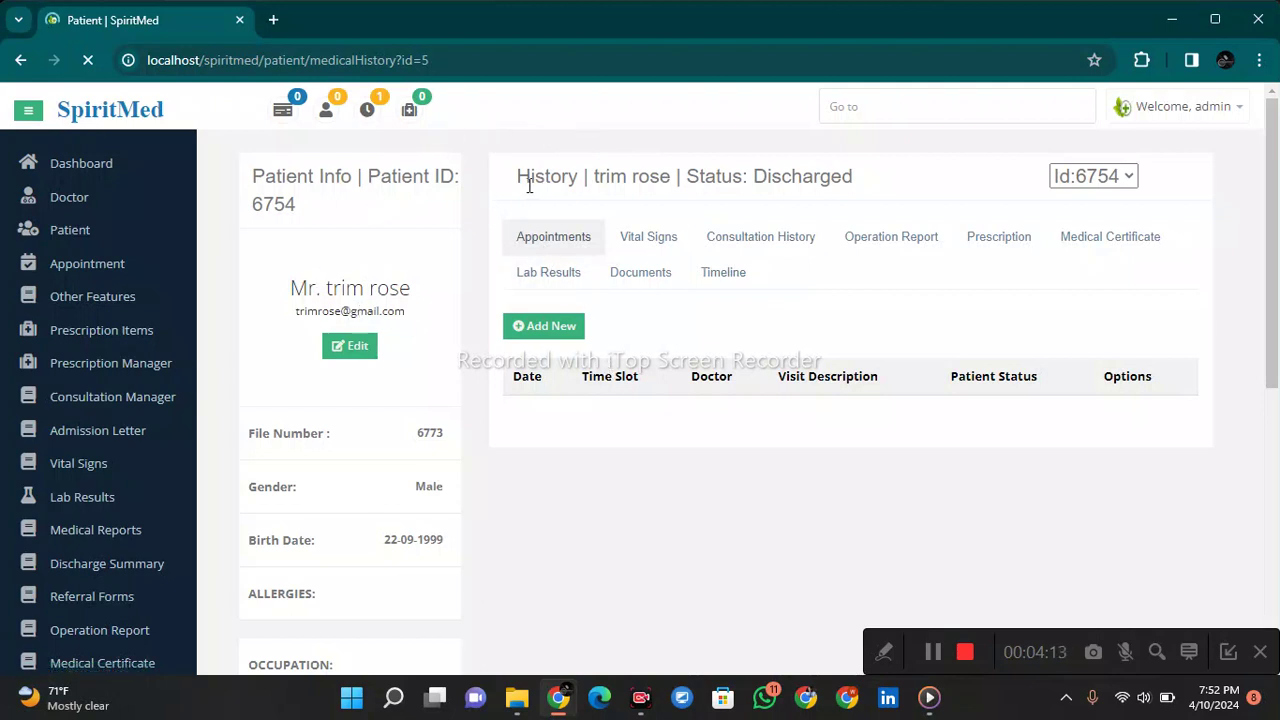
pyautogui.moveTo(529, 185); pyautogui.dragTo(744, 183)
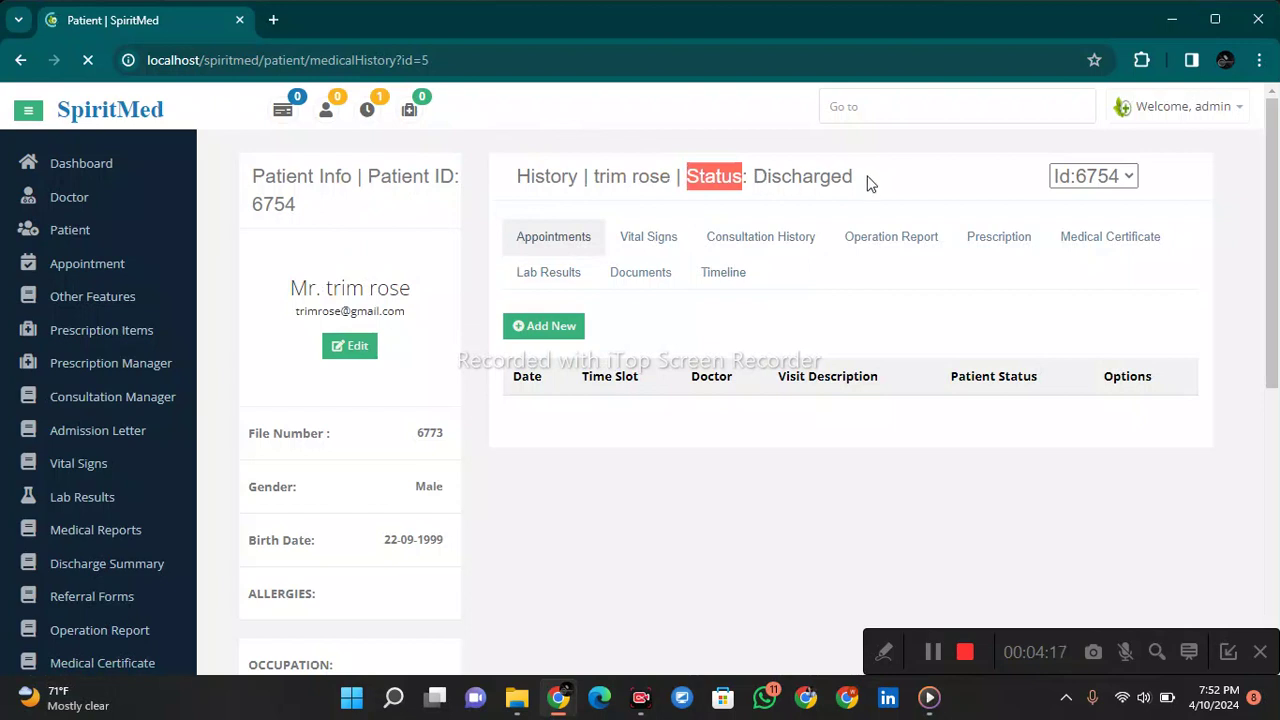
pyautogui.moveTo(862, 182); pyautogui.dragTo(752, 176)
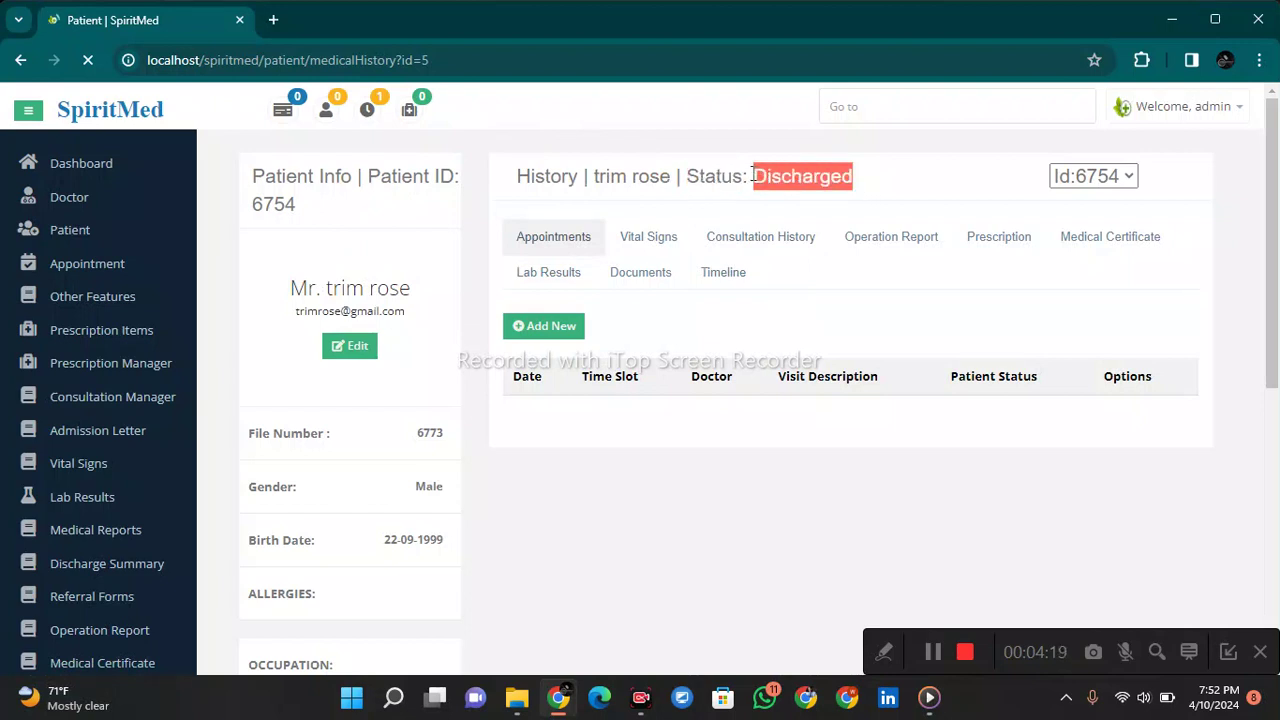
pyautogui.moveTo(871, 180); pyautogui.dragTo(774, 172)
pyautogui.click(951, 186)
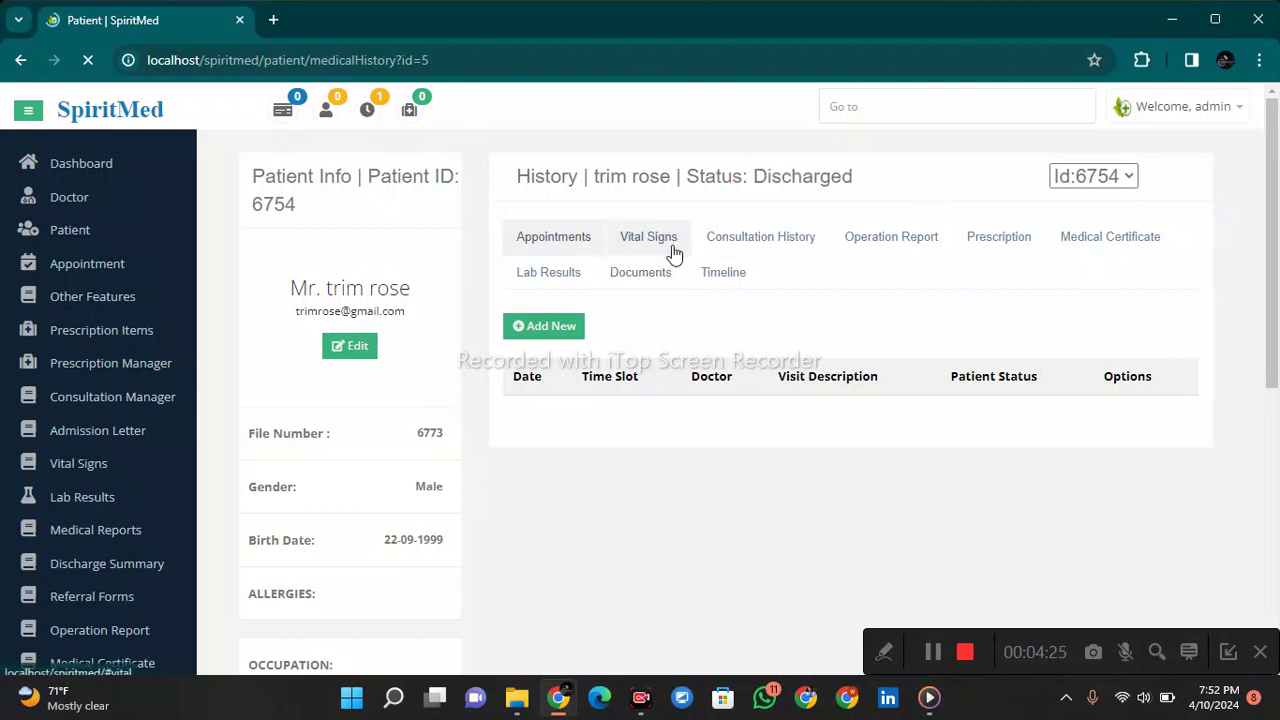
pyautogui.click(566, 241)
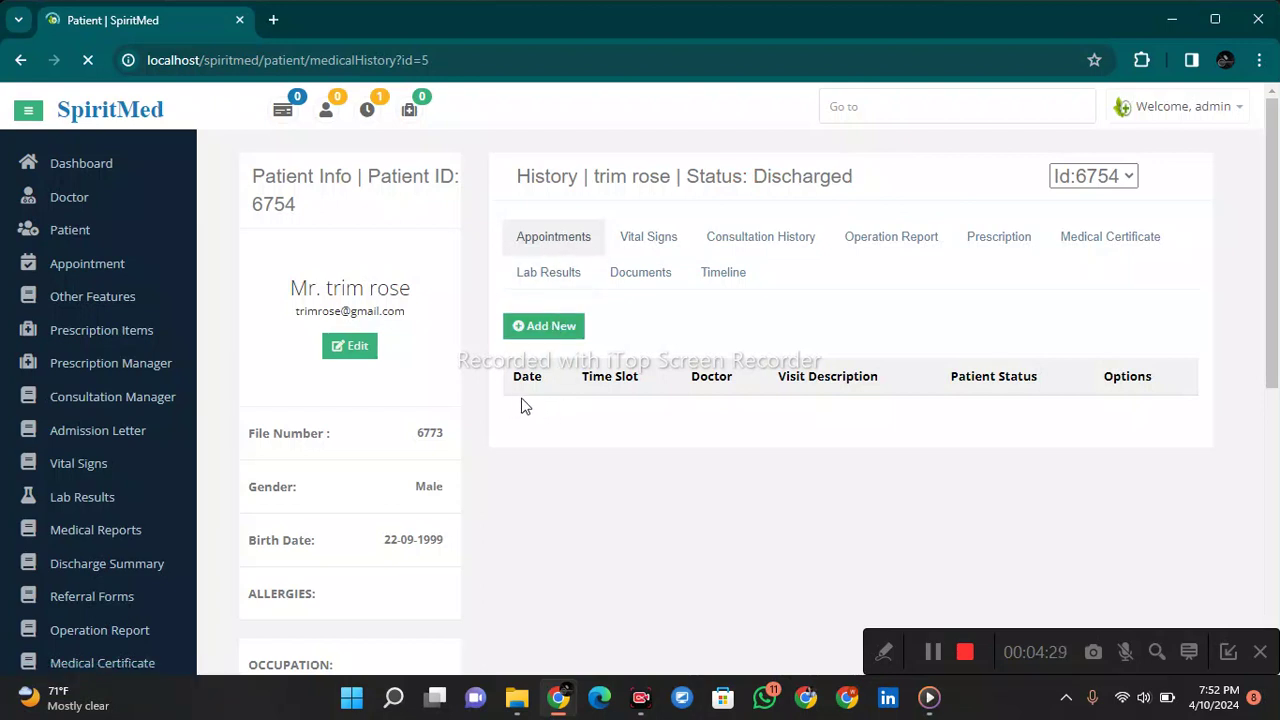
pyautogui.moveTo(850, 407); pyautogui.dragTo(1127, 400)
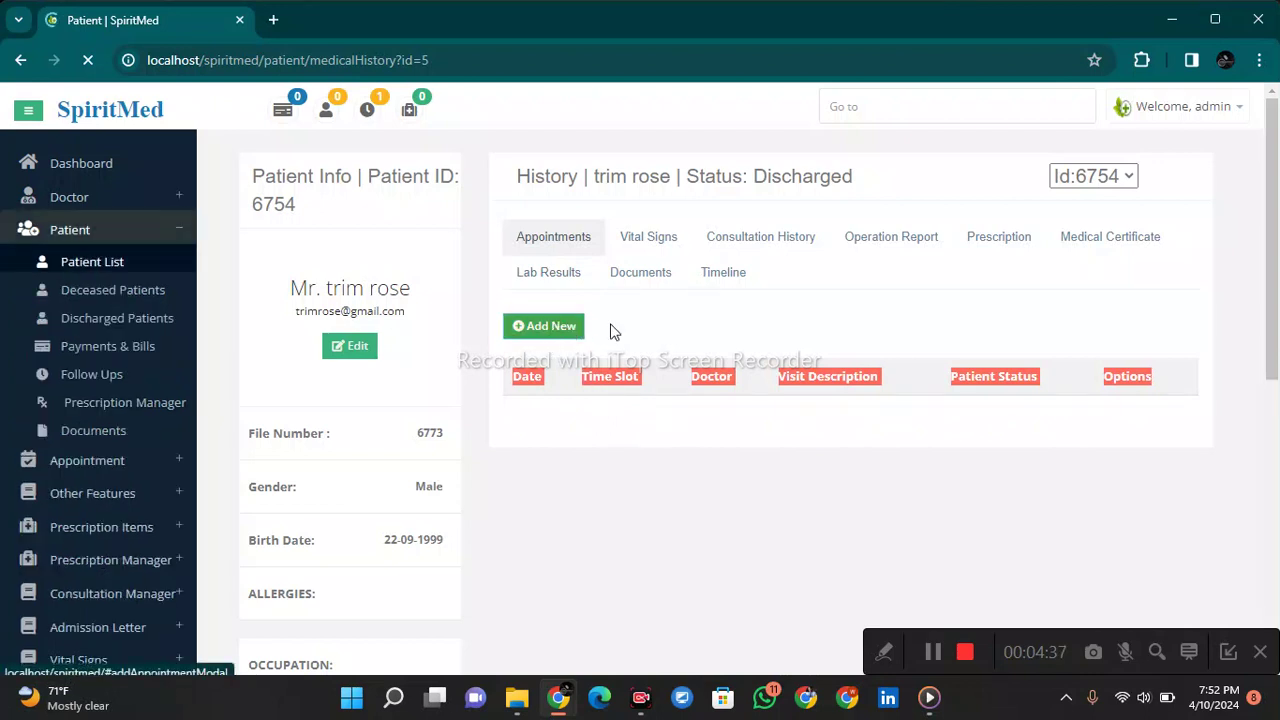
pyautogui.click(606, 443)
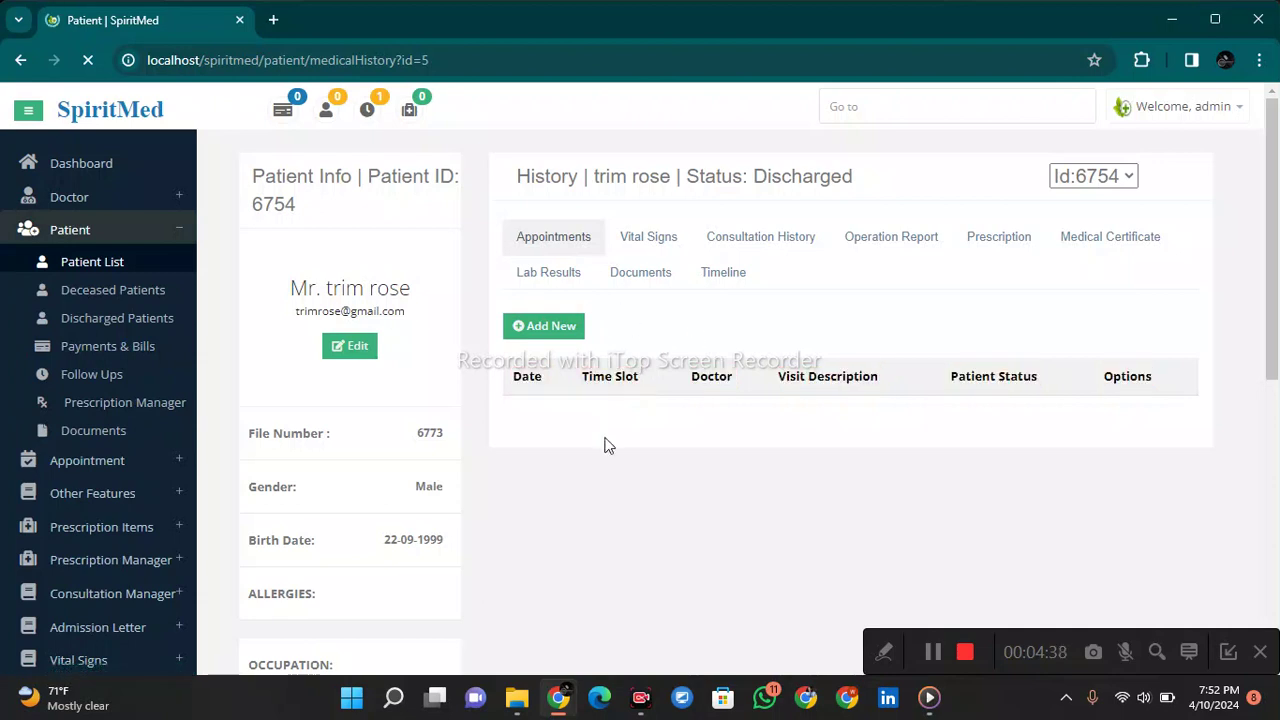
# - Show the patient's Vital Signs history and view the Add Vital Signs form fields, closing the form without saving
pyautogui.click(643, 234)
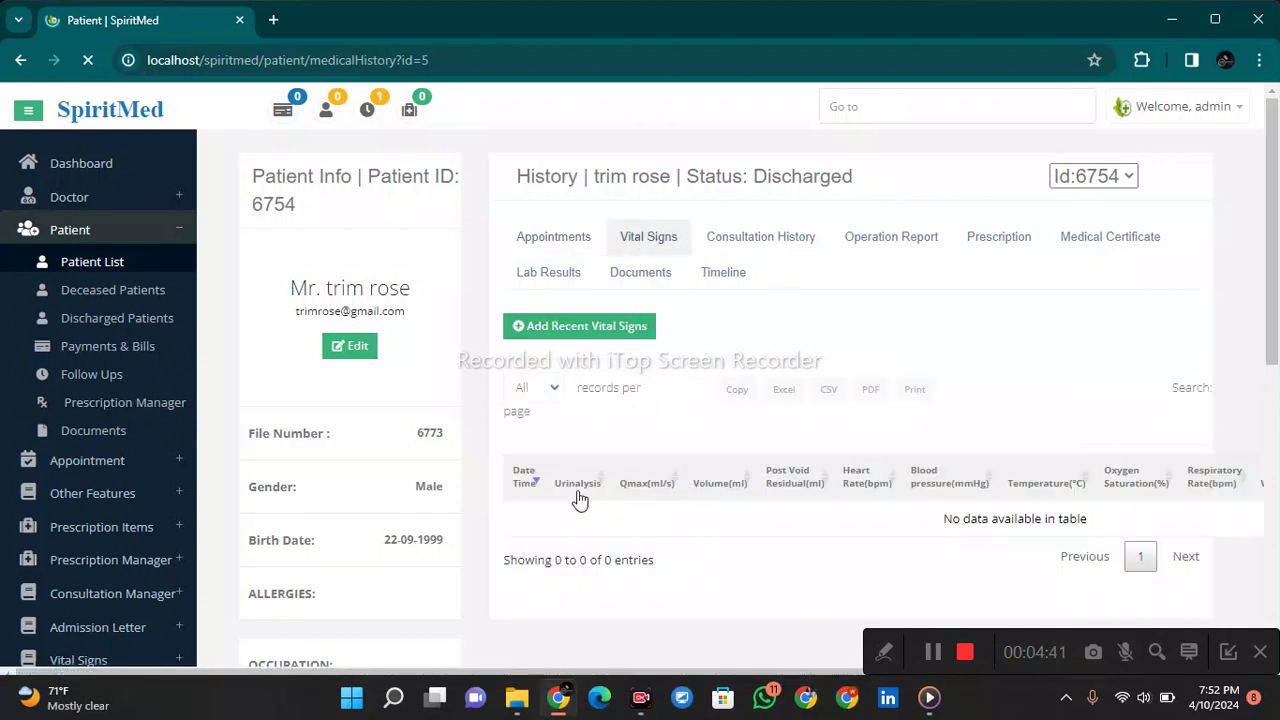
pyautogui.click(625, 326)
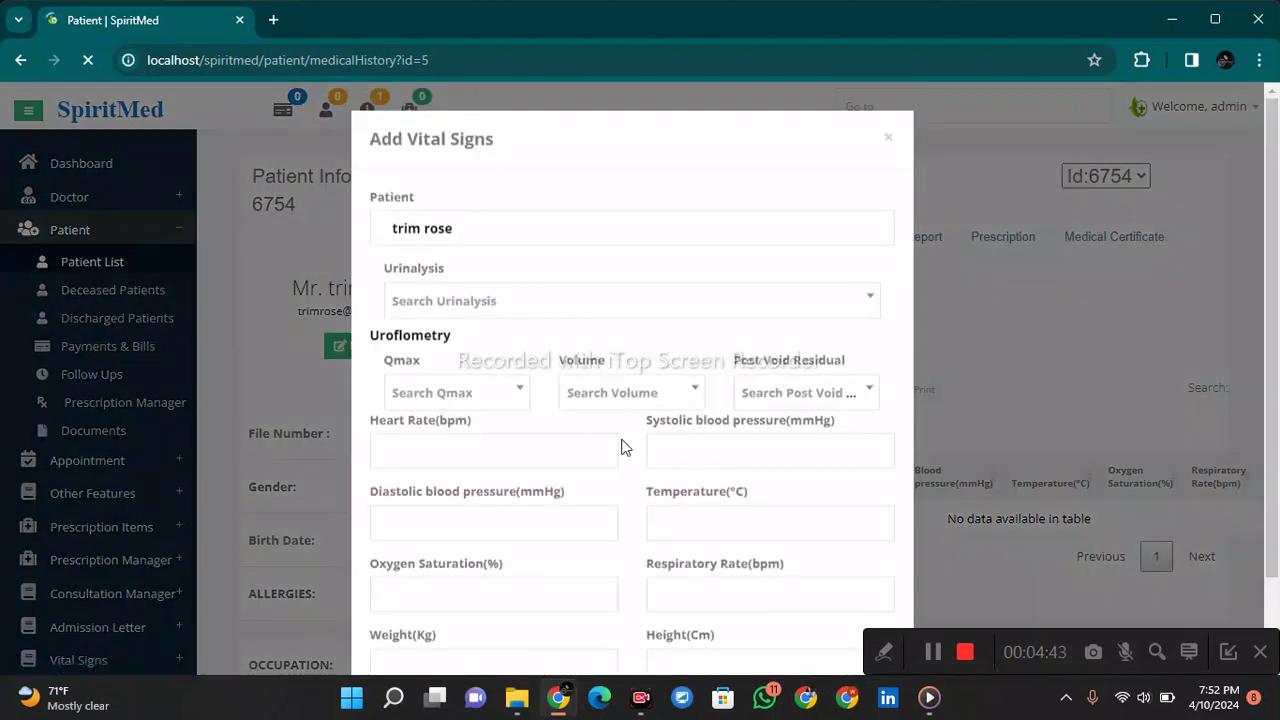
pyautogui.scroll(-2, 600, 331)
pyautogui.scroll(2, 803, 300)
pyautogui.click(960, 298)
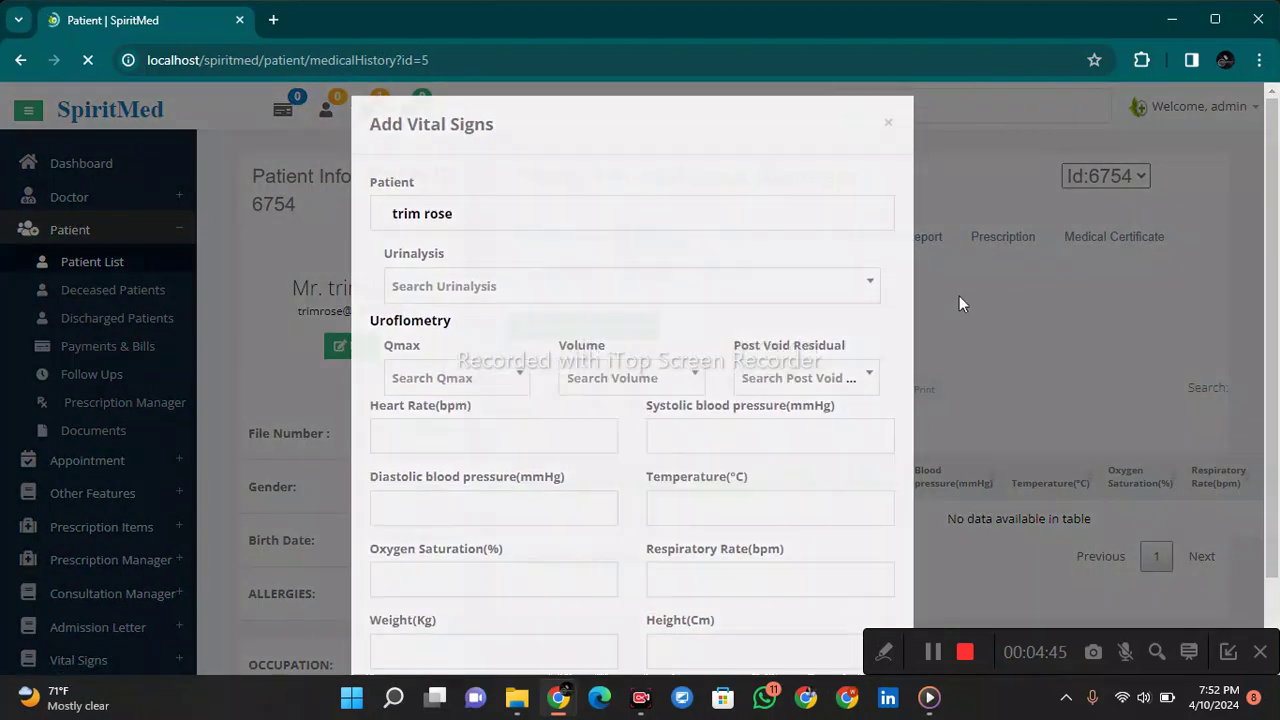
# - Show the Consultation History, open a new consultation form and review its medical history, vital signs, operation and lab results sections
pyautogui.click(762, 237)
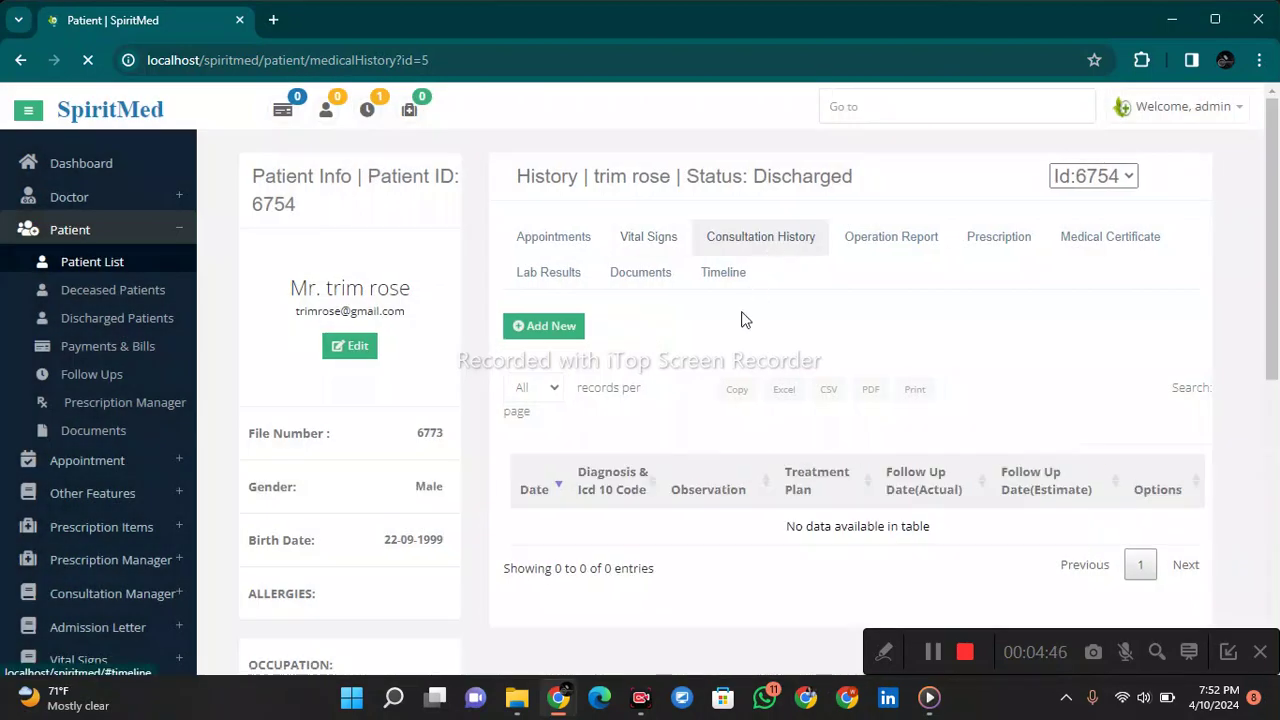
pyautogui.click(548, 332)
pyautogui.scroll(-2, 755, 250)
pyautogui.scroll(-5, 752, 250)
pyautogui.scroll(5, 748, 248)
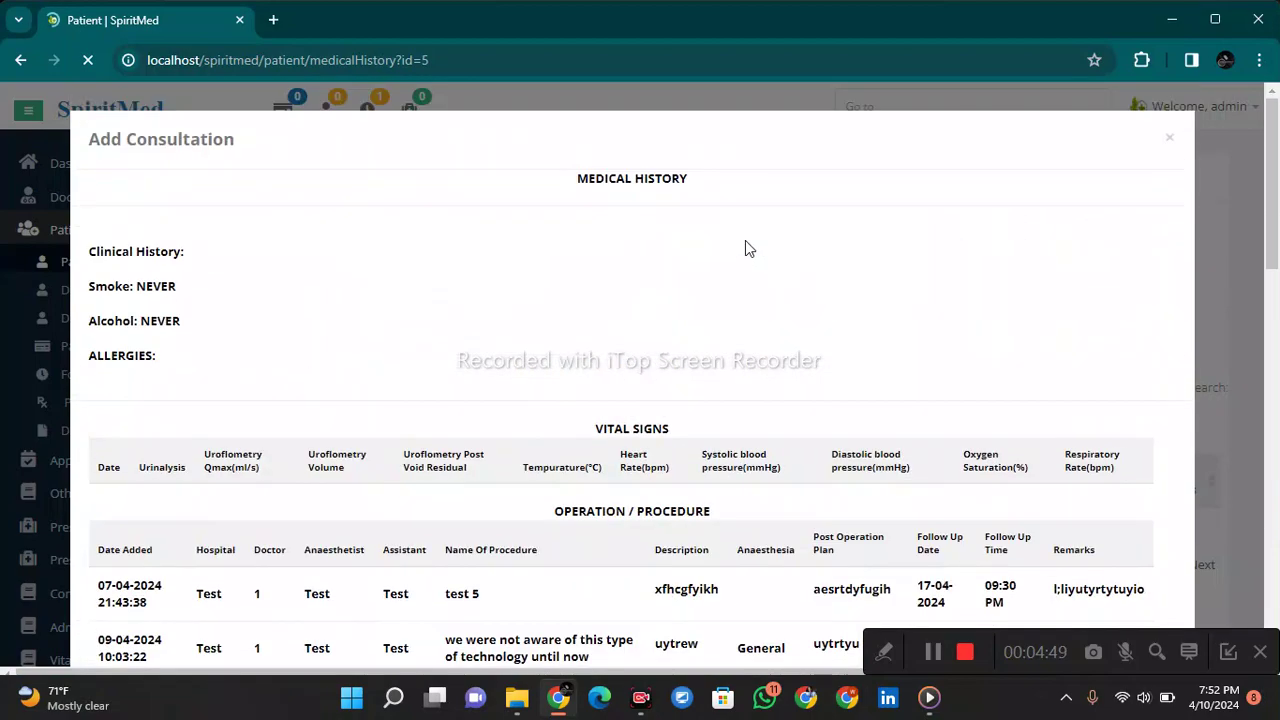
pyautogui.scroll(-1, 700, 250)
pyautogui.moveTo(201, 152); pyautogui.dragTo(196, 289)
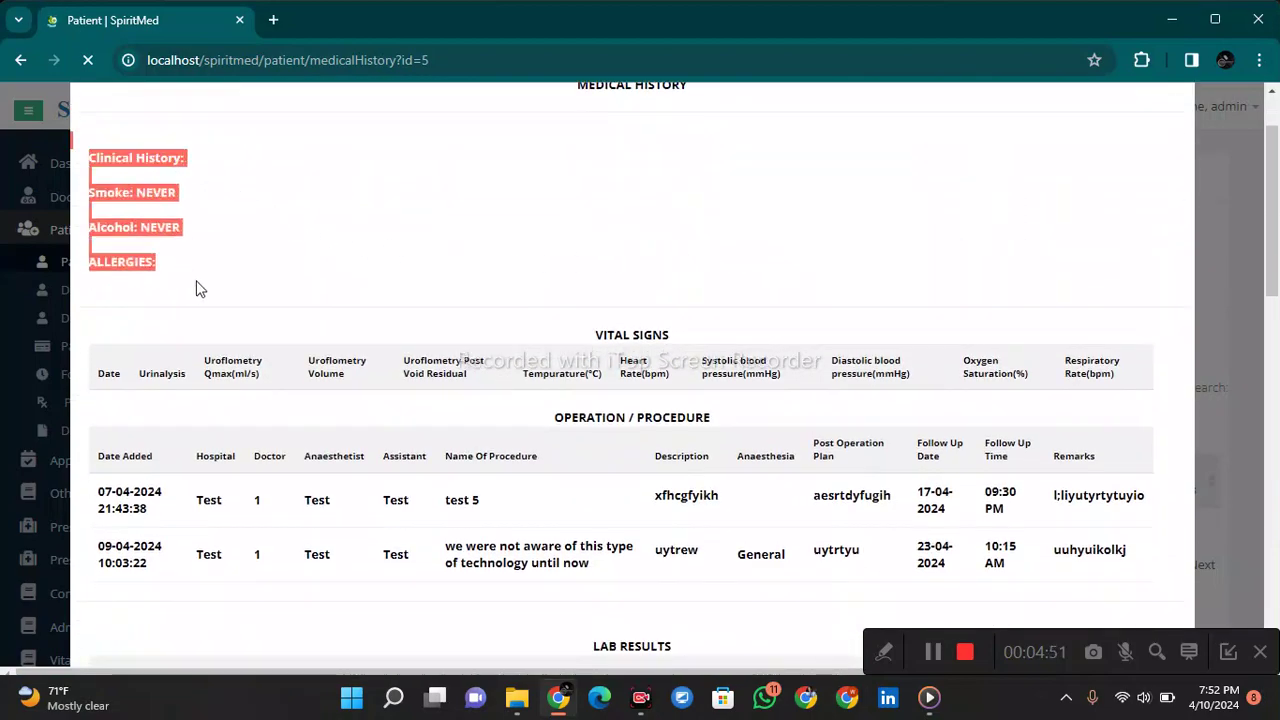
pyautogui.scroll(-4, 685, 310)
pyautogui.scroll(3, 677, 249)
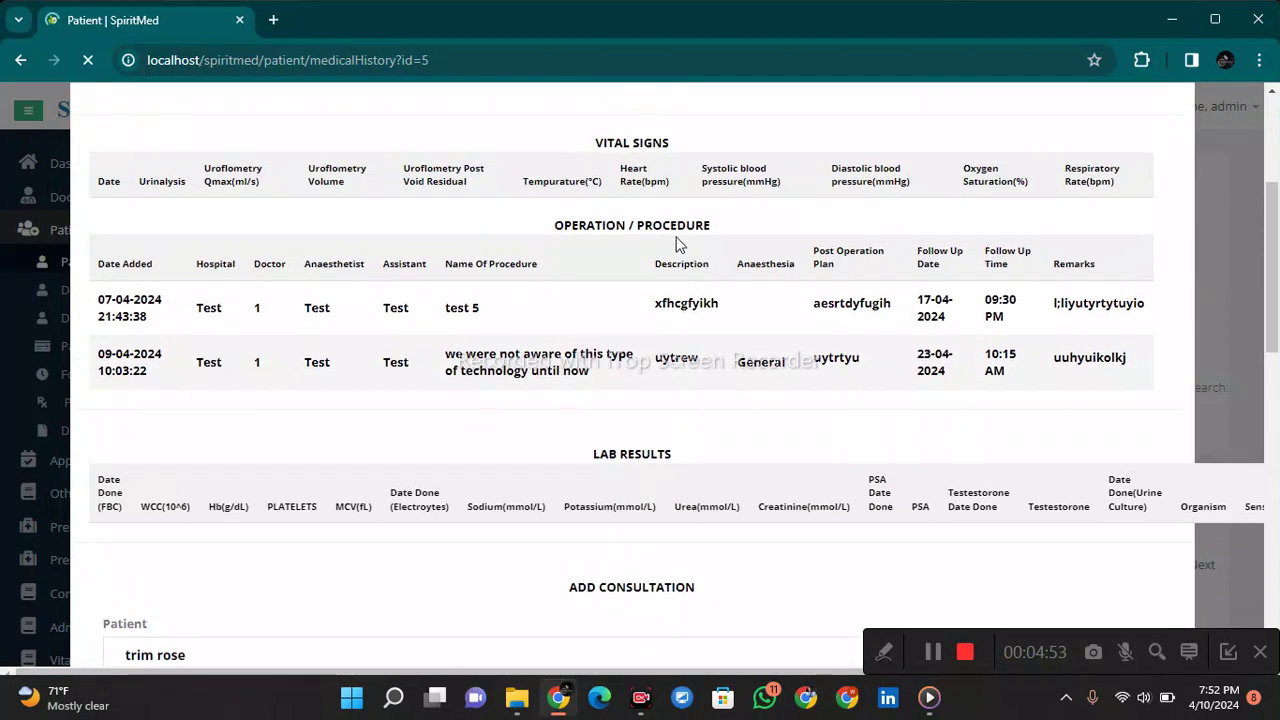
# - Review the Add Consultation entry fields from diagnosis and complaints to follow-up and remarks, and close the form without saving
pyautogui.scroll(-4, 676, 240)
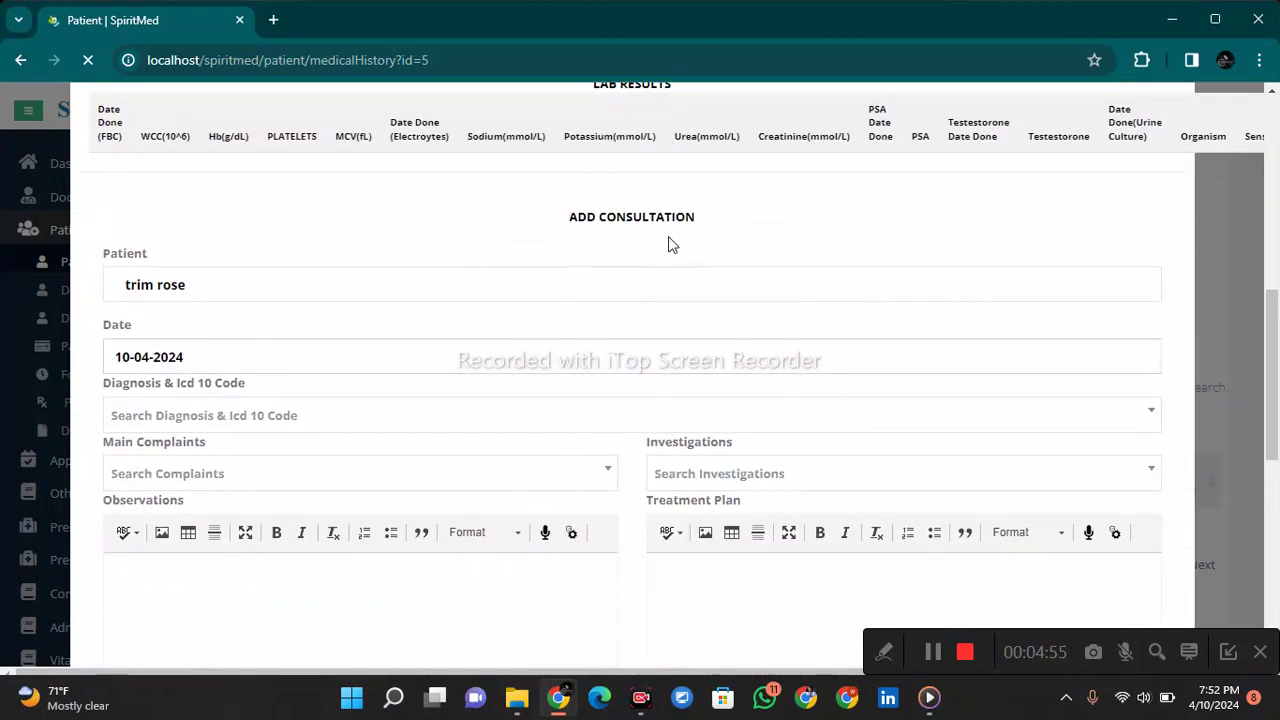
pyautogui.scroll(-2, 668, 241)
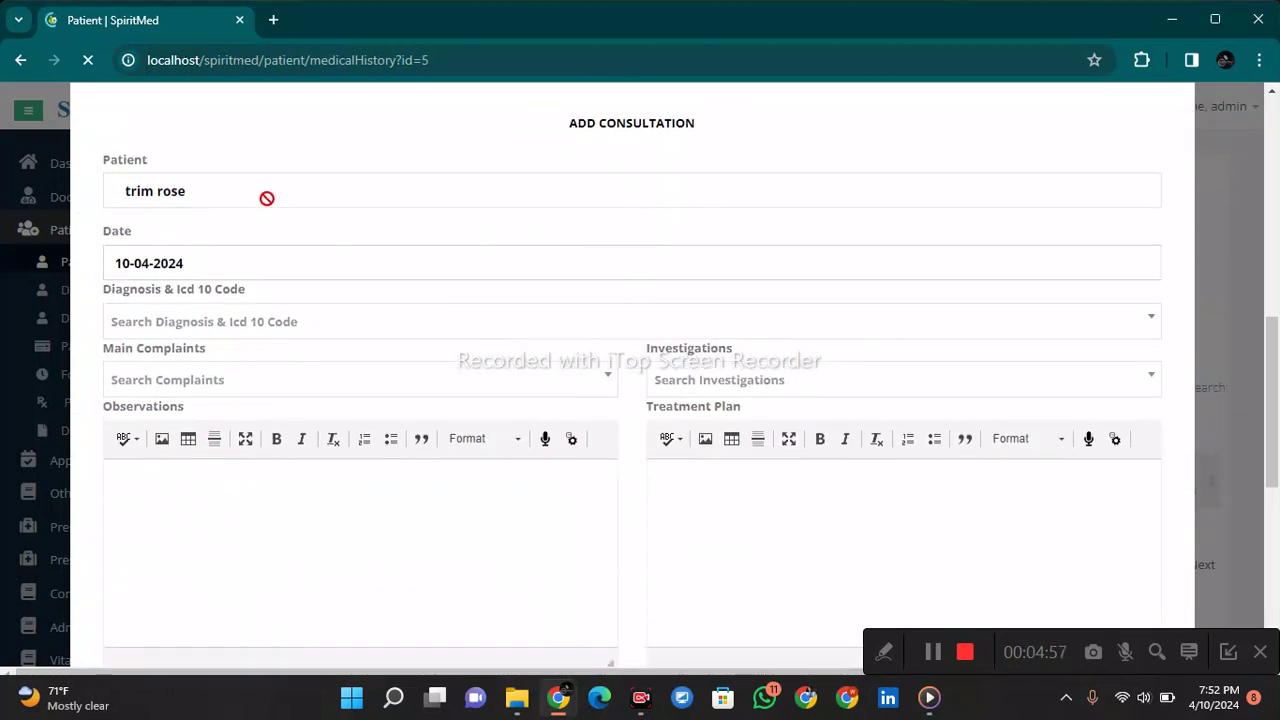
pyautogui.scroll(-5, 749, 187)
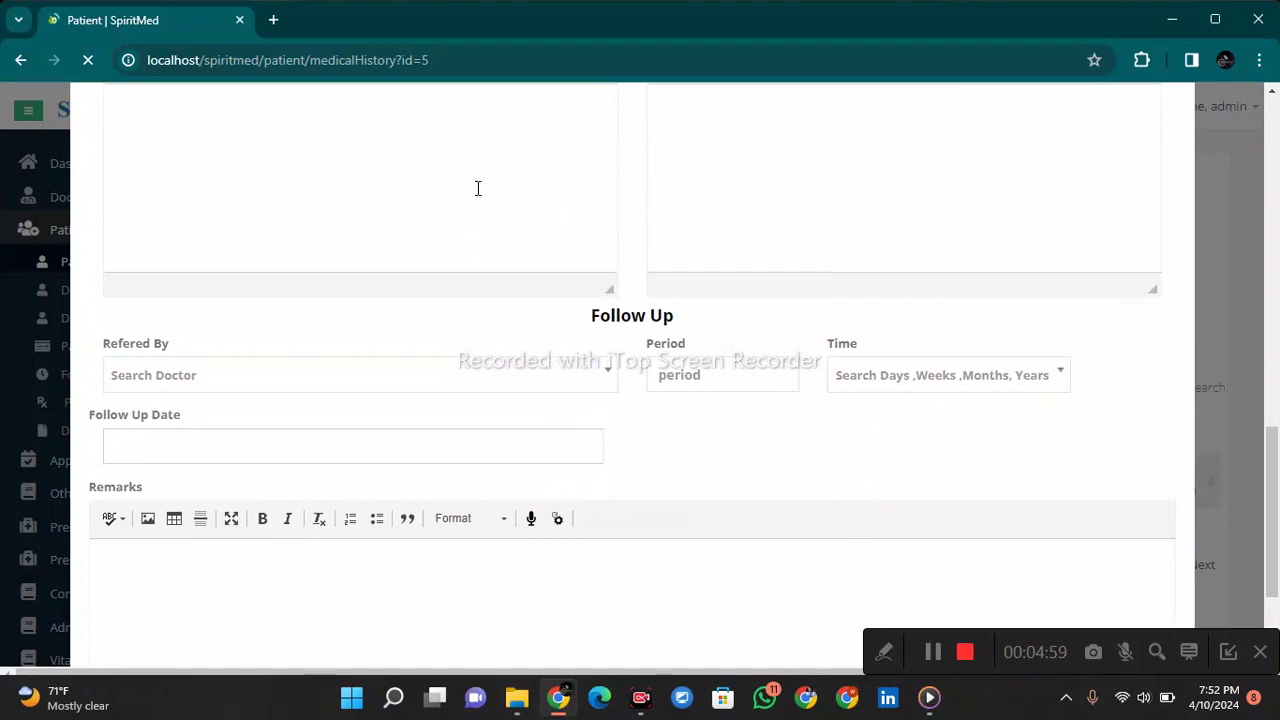
pyautogui.scroll(-2, 518, 197)
pyautogui.scroll(10, 563, 420)
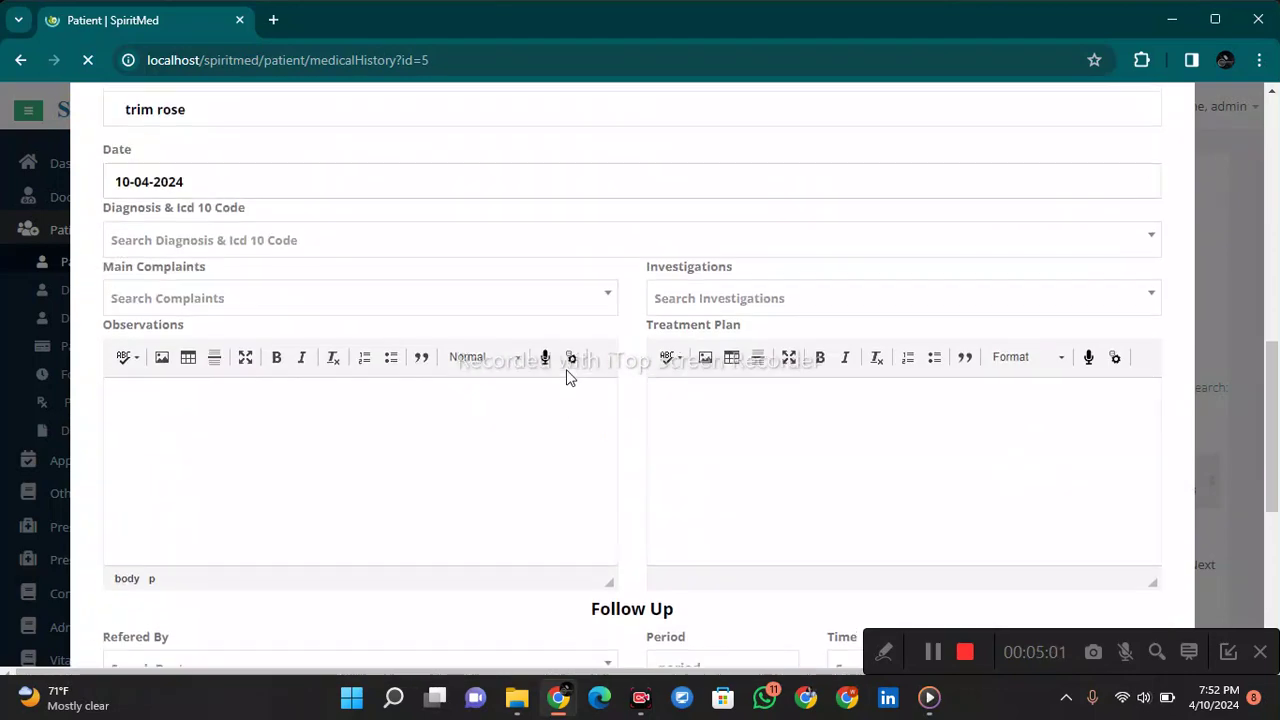
pyautogui.scroll(3, 620, 330)
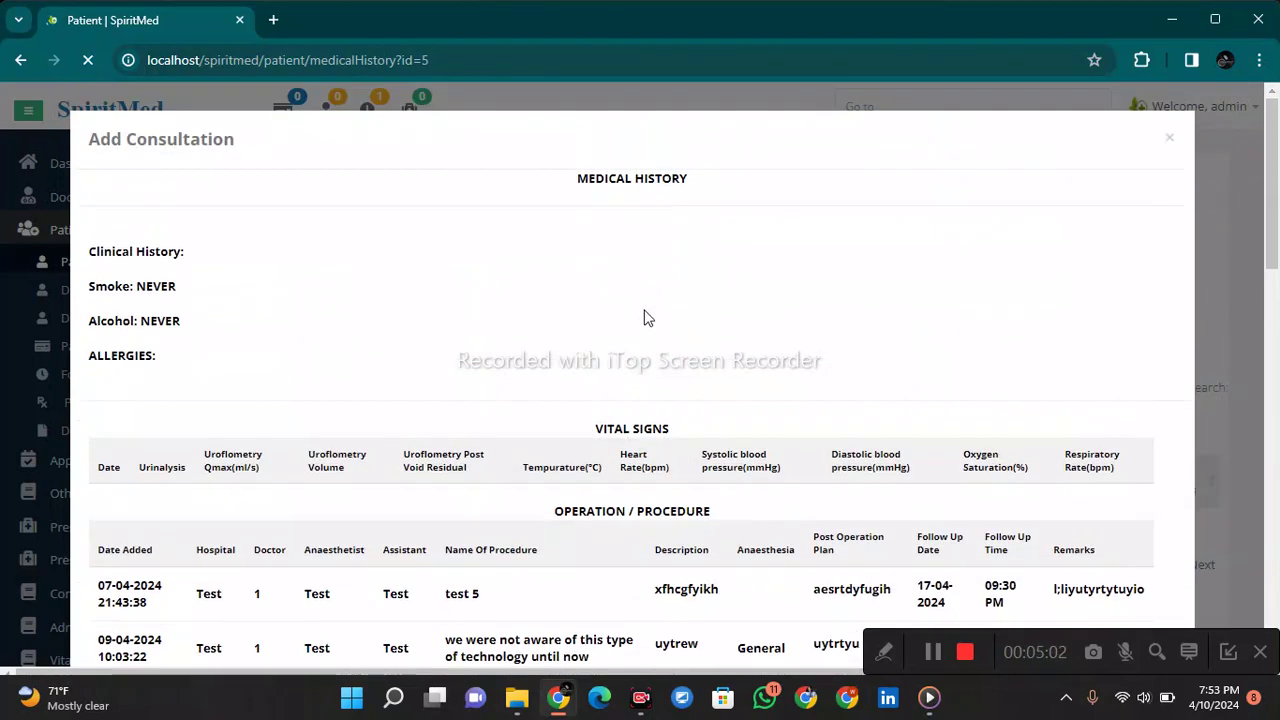
pyautogui.click(1160, 143)
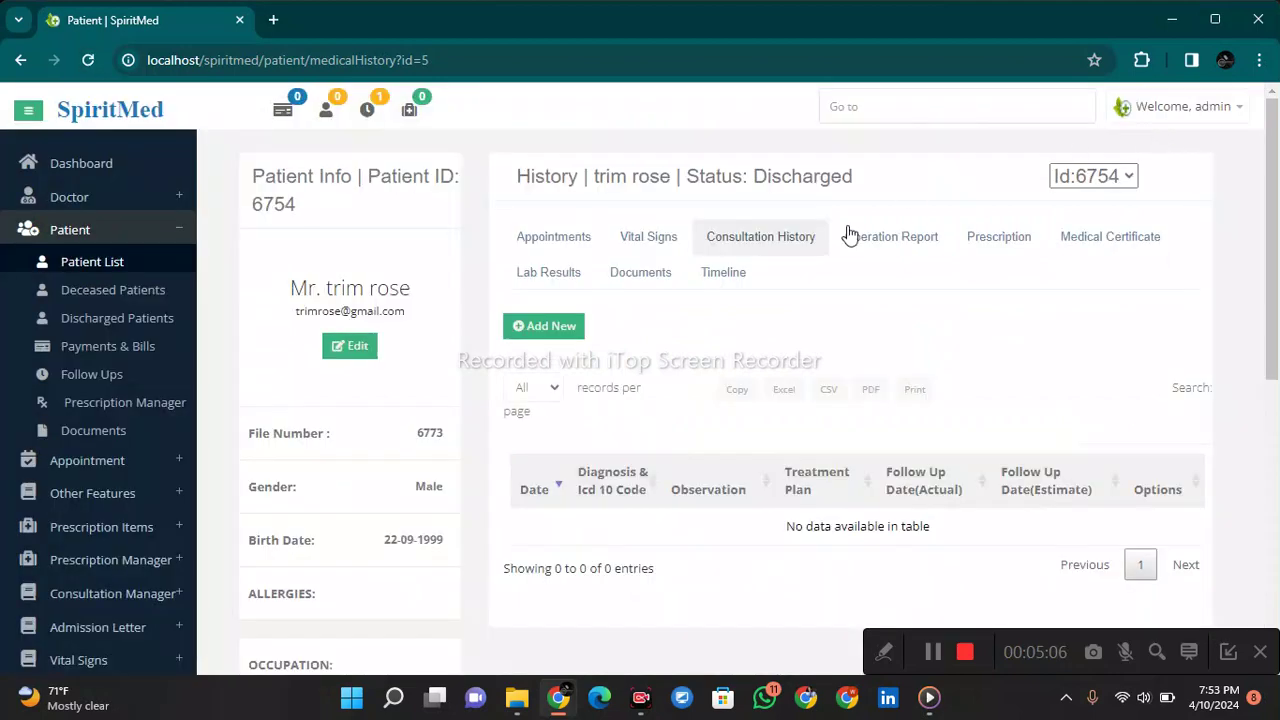
# - Show the patient's Operation Report history and examine the table's columns from report date to remarks
pyautogui.click(912, 240)
pyautogui.scroll(-3, 849, 323)
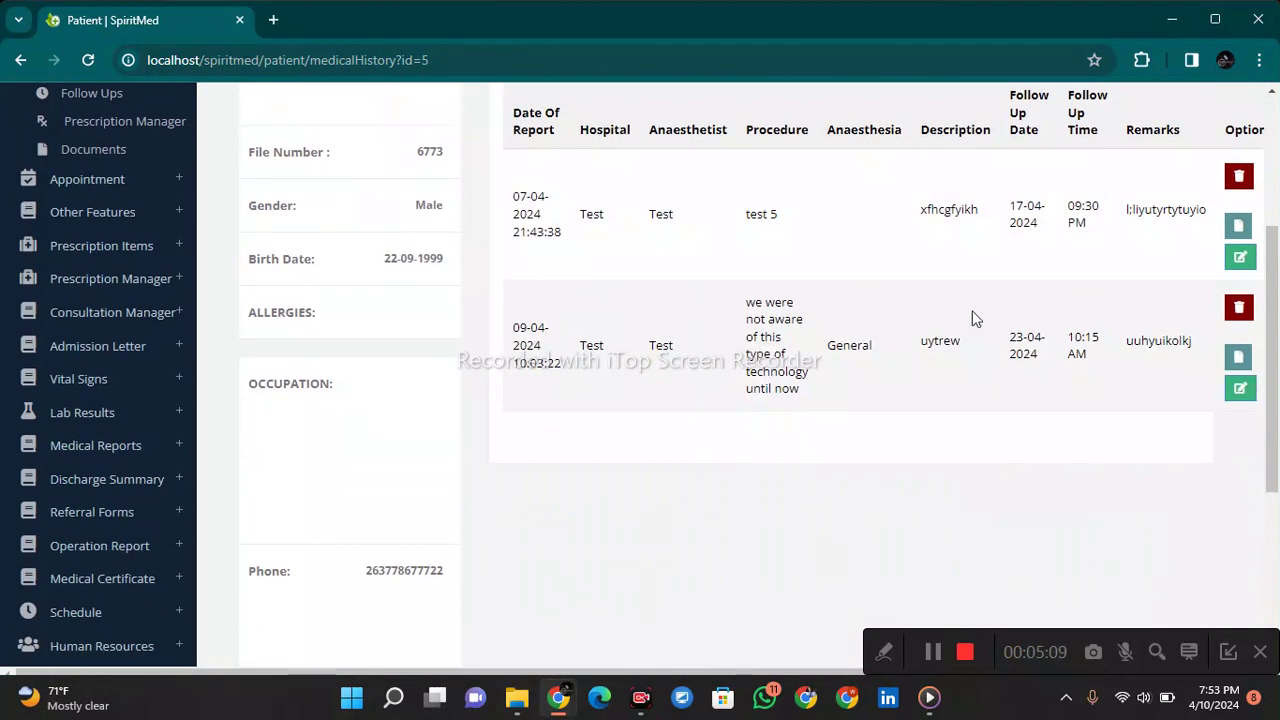
pyautogui.scroll(1, 974, 320)
pyautogui.moveTo(519, 193); pyautogui.dragTo(1190, 430)
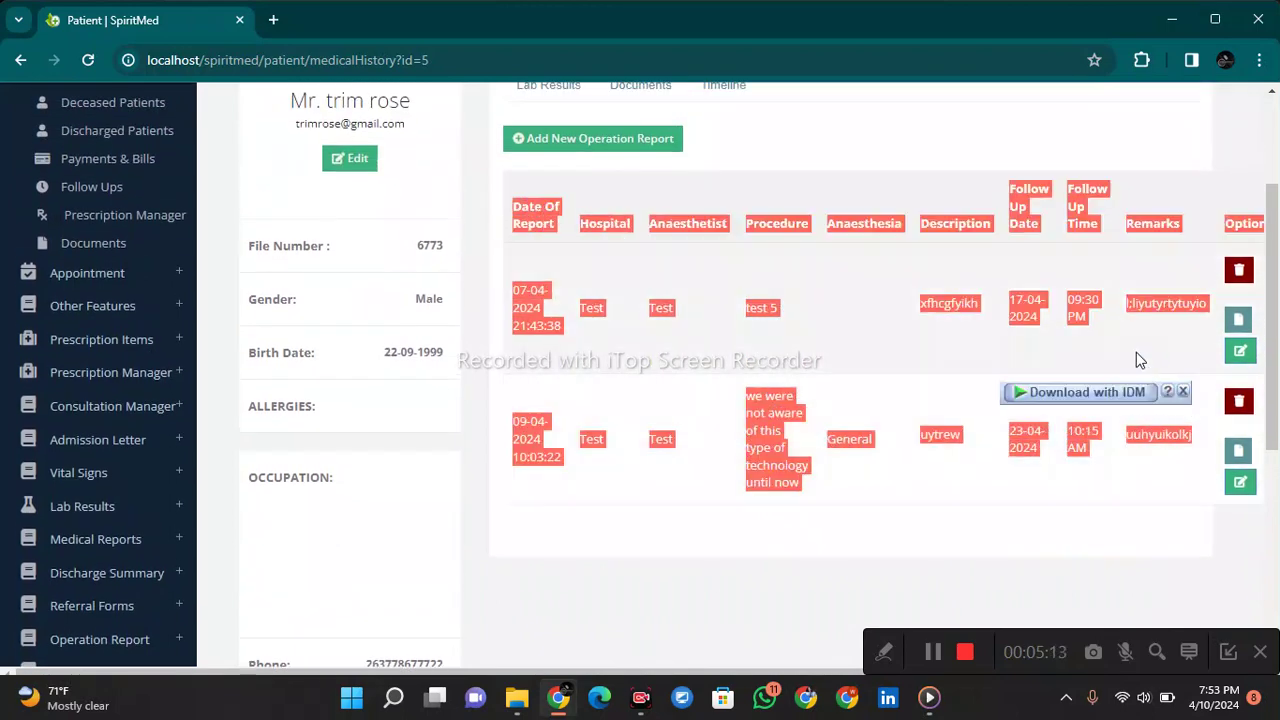
pyautogui.scroll(2, 1140, 320)
pyautogui.click(1091, 331)
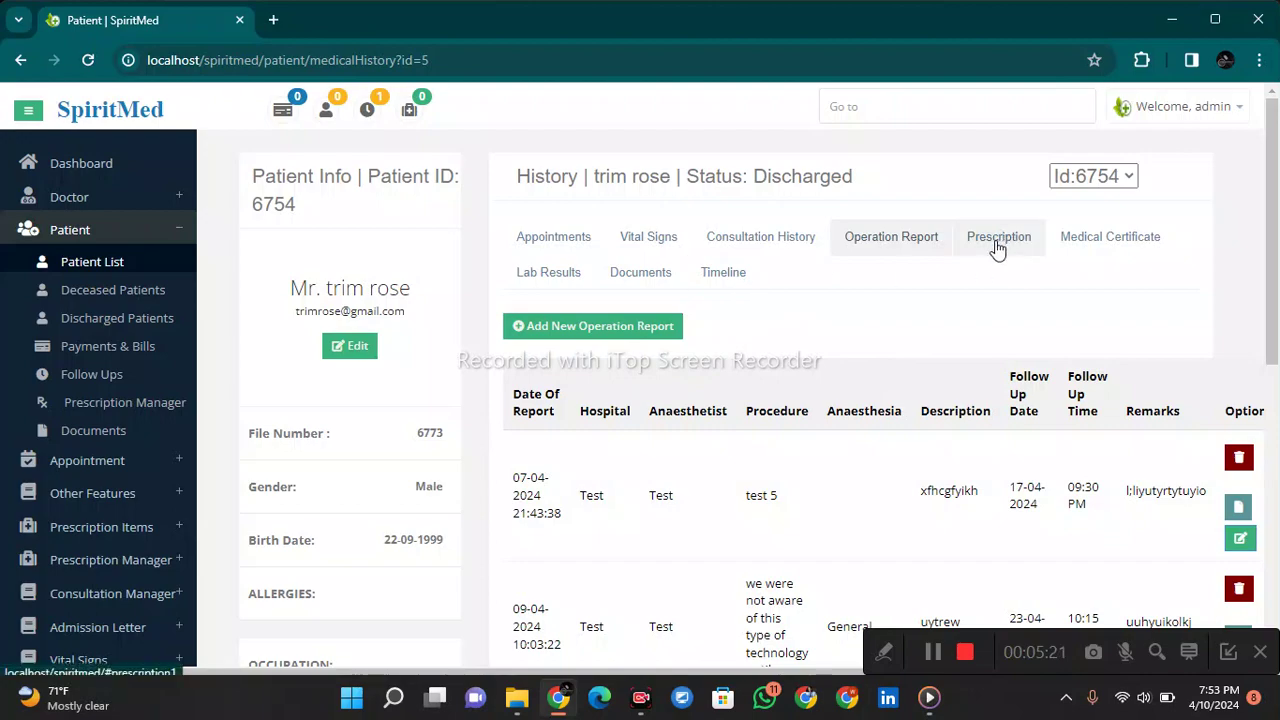
# - Review the Add Operation Report form from doctor and date of operation to follow-up and remarks, and close it without saving
pyautogui.click(668, 330)
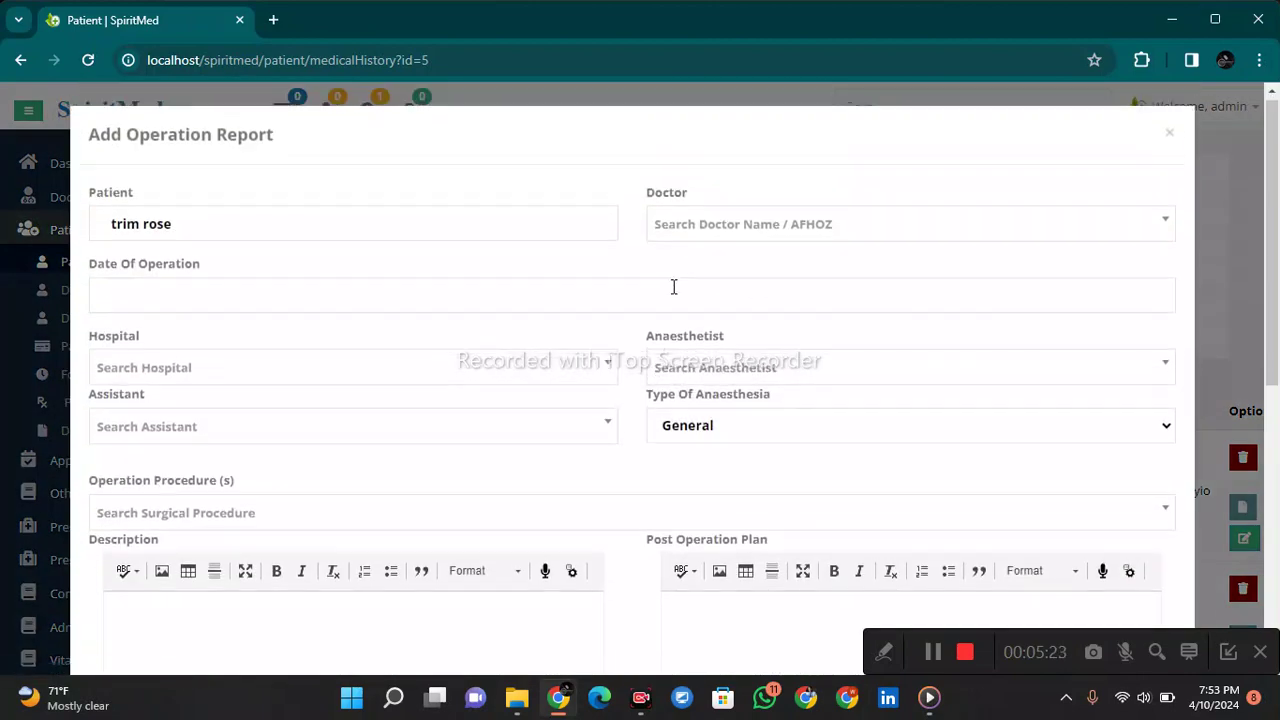
pyautogui.scroll(-4, 672, 286)
pyautogui.scroll(-2, 672, 286)
pyautogui.scroll(6, 651, 303)
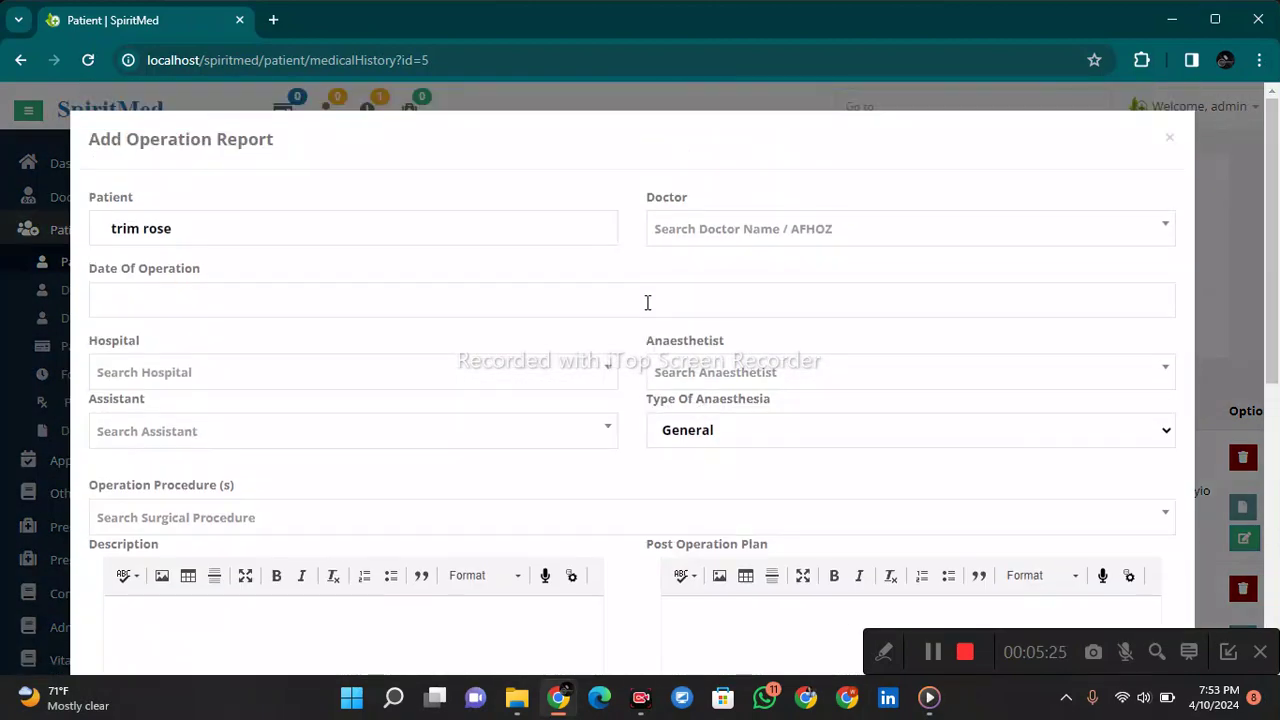
pyautogui.scroll(-6, 647, 301)
pyautogui.scroll(6, 646, 300)
pyautogui.scroll(-6, 480, 186)
pyautogui.scroll(6, 486, 182)
pyautogui.scroll(-3, 487, 181)
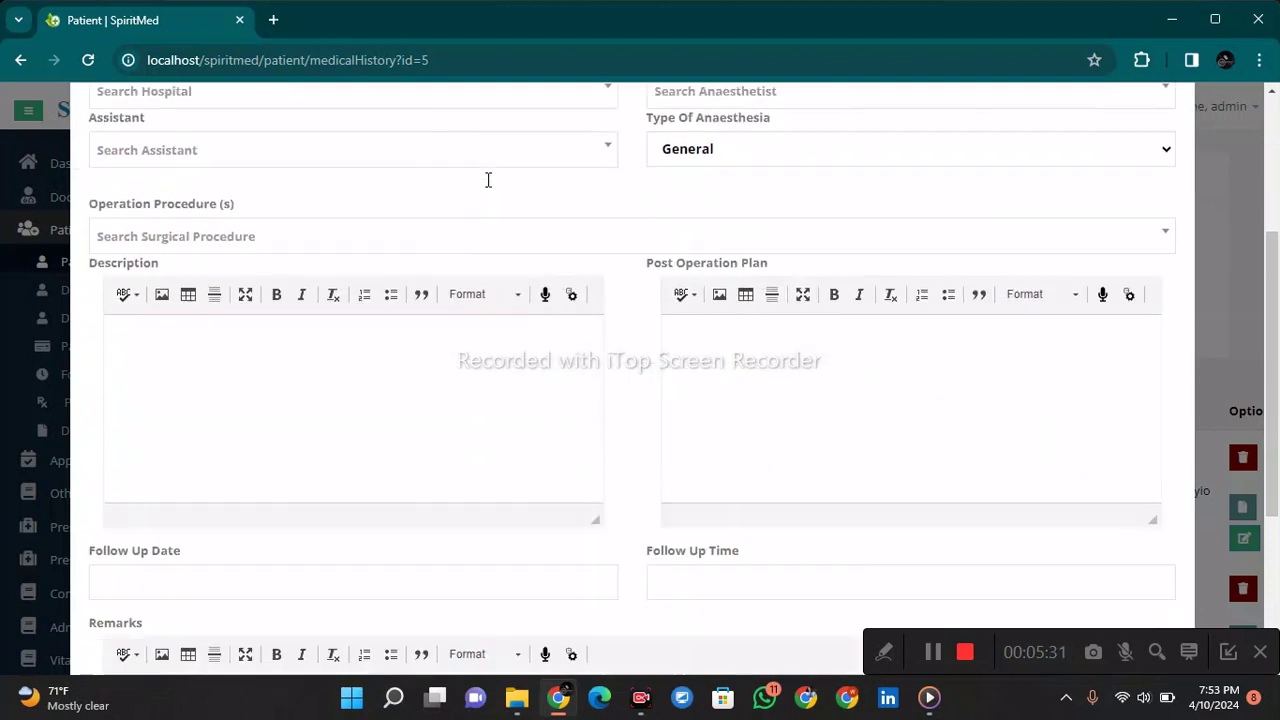
pyautogui.scroll(3, 488, 180)
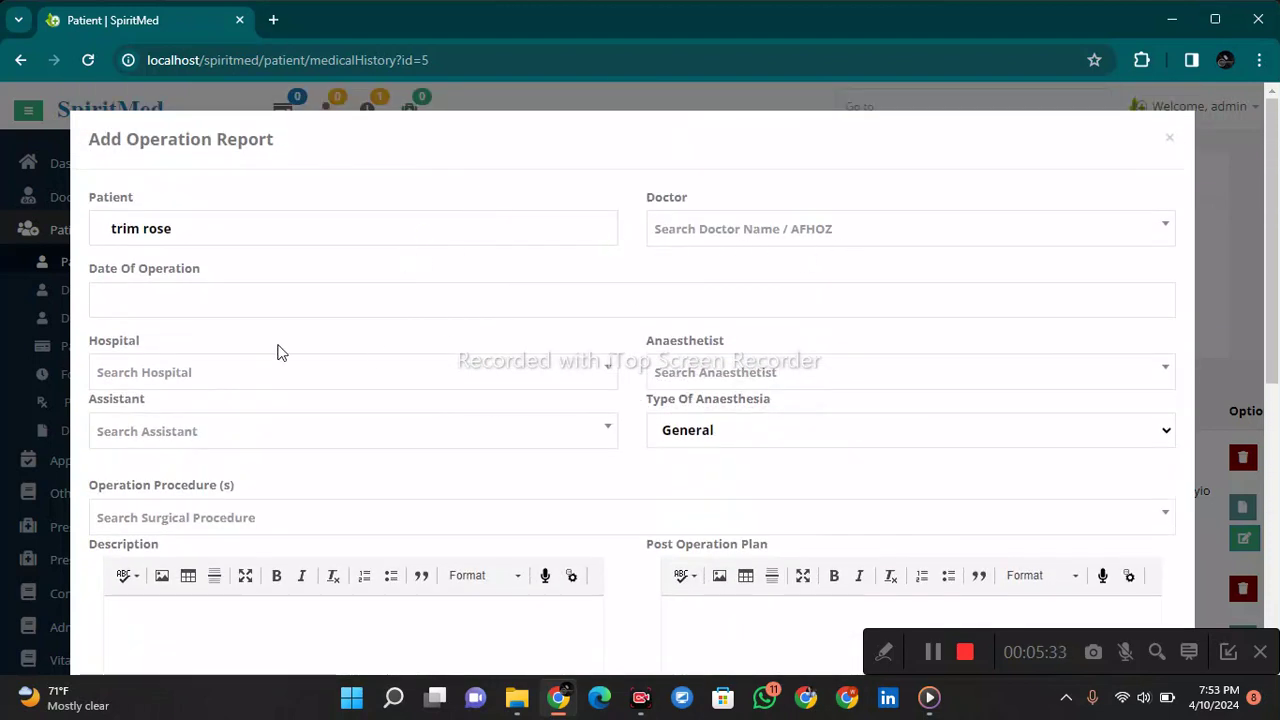
pyautogui.scroll(-3, 457, 451)
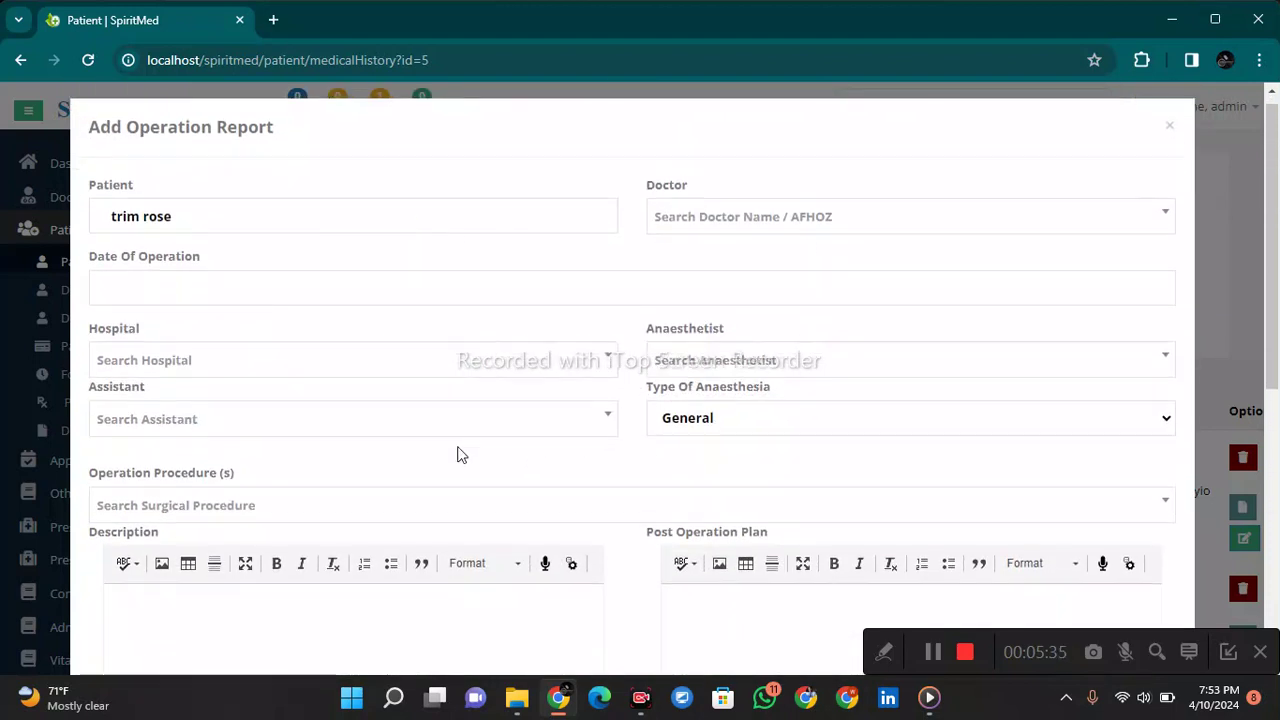
pyautogui.scroll(-1, 428, 425)
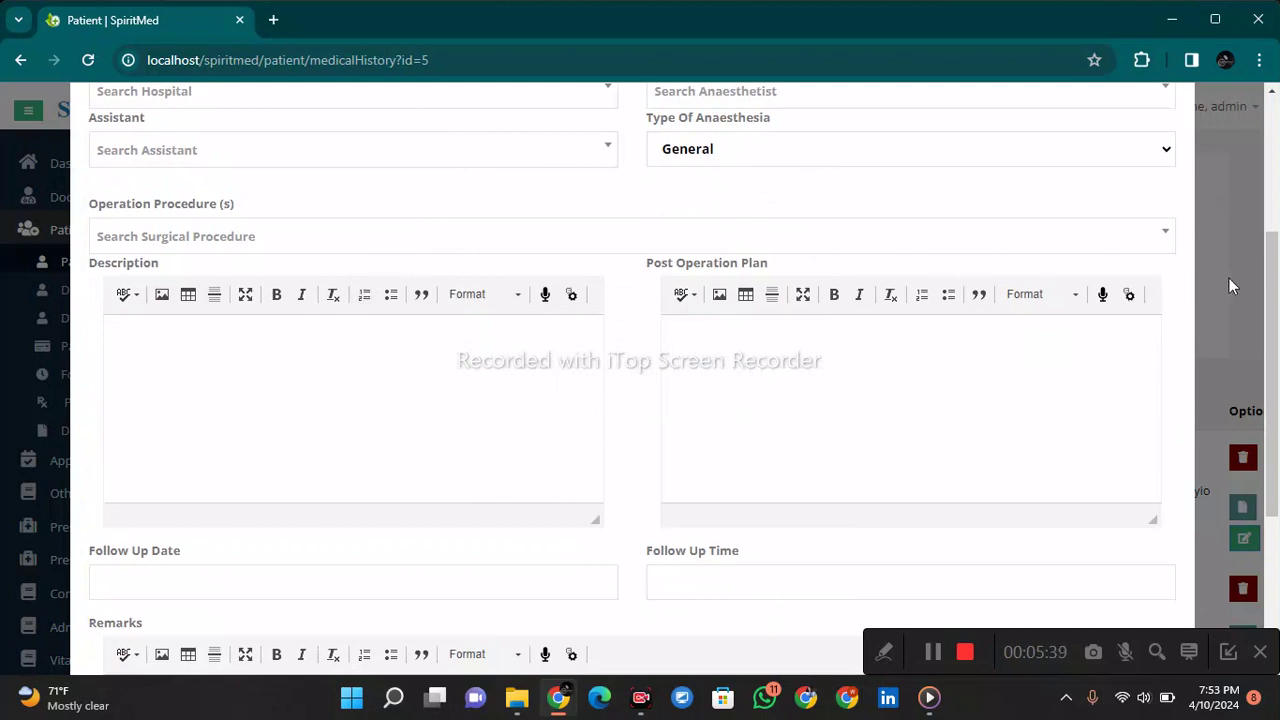
pyautogui.scroll(-5, 617, 427)
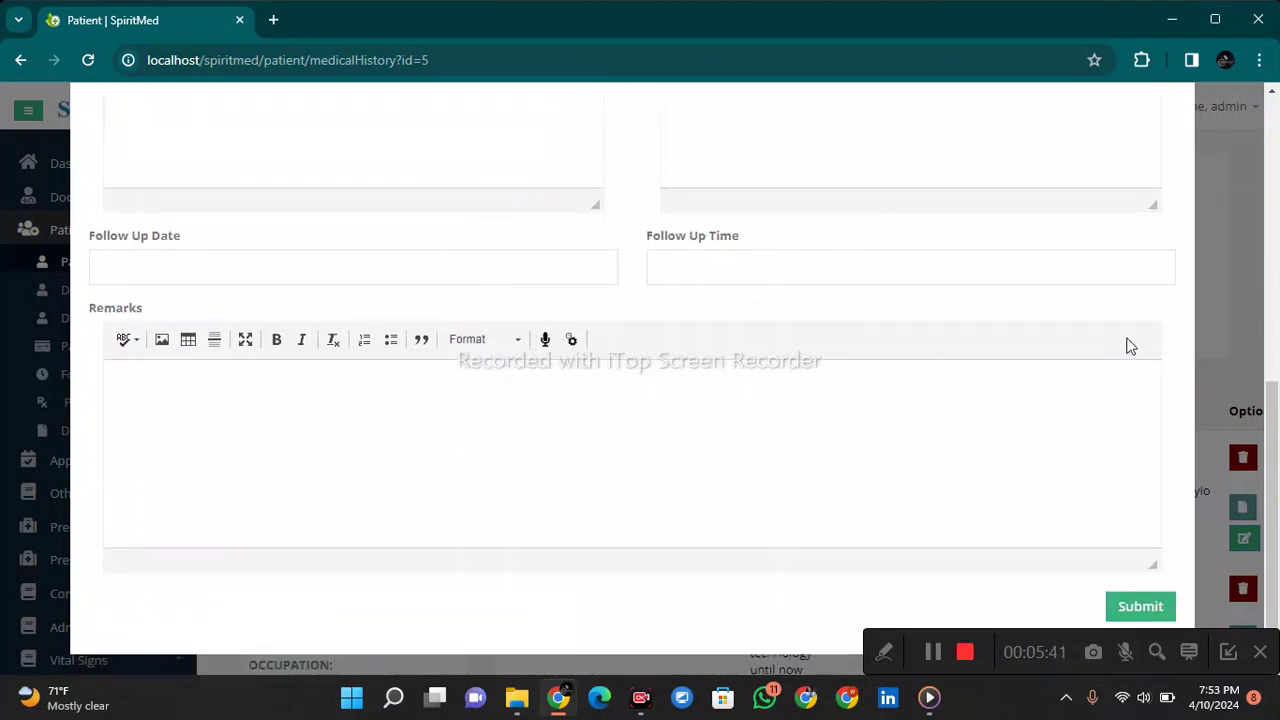
pyautogui.click(1231, 287)
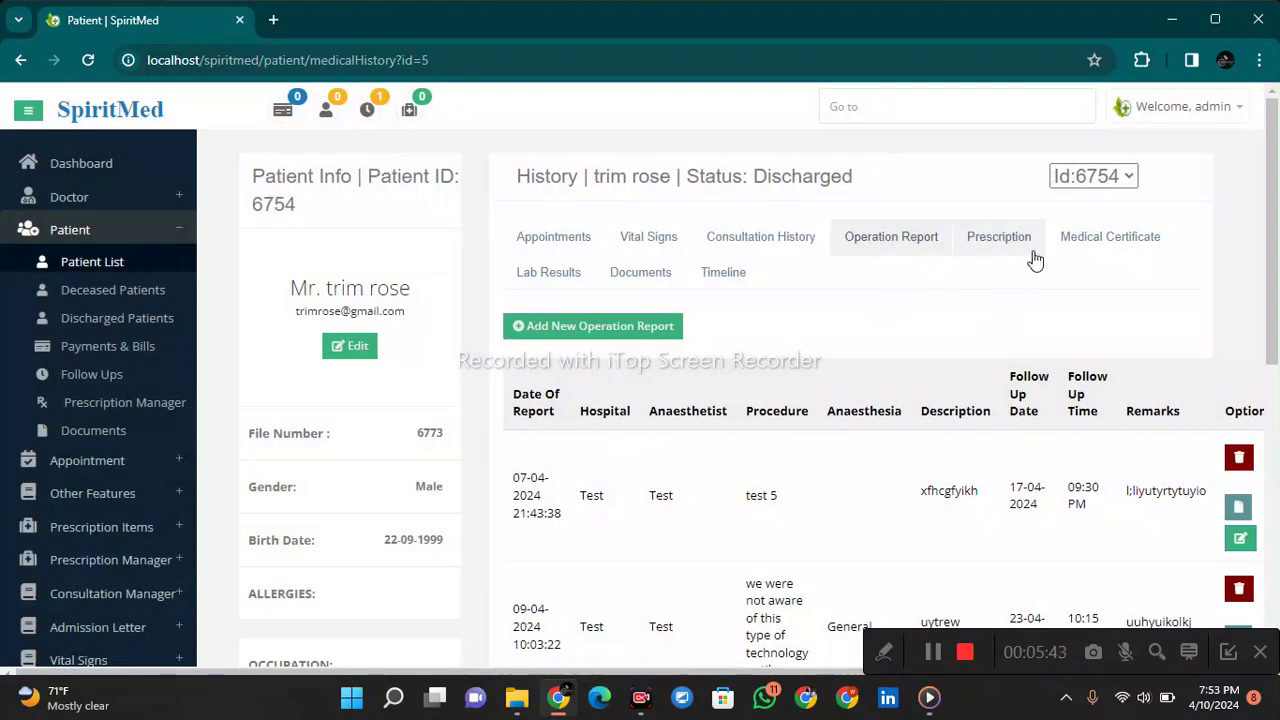
# - Show the patient's Prescription section and view the Add Prescription form's medicine sections, closing the form without saving
pyautogui.click(998, 240)
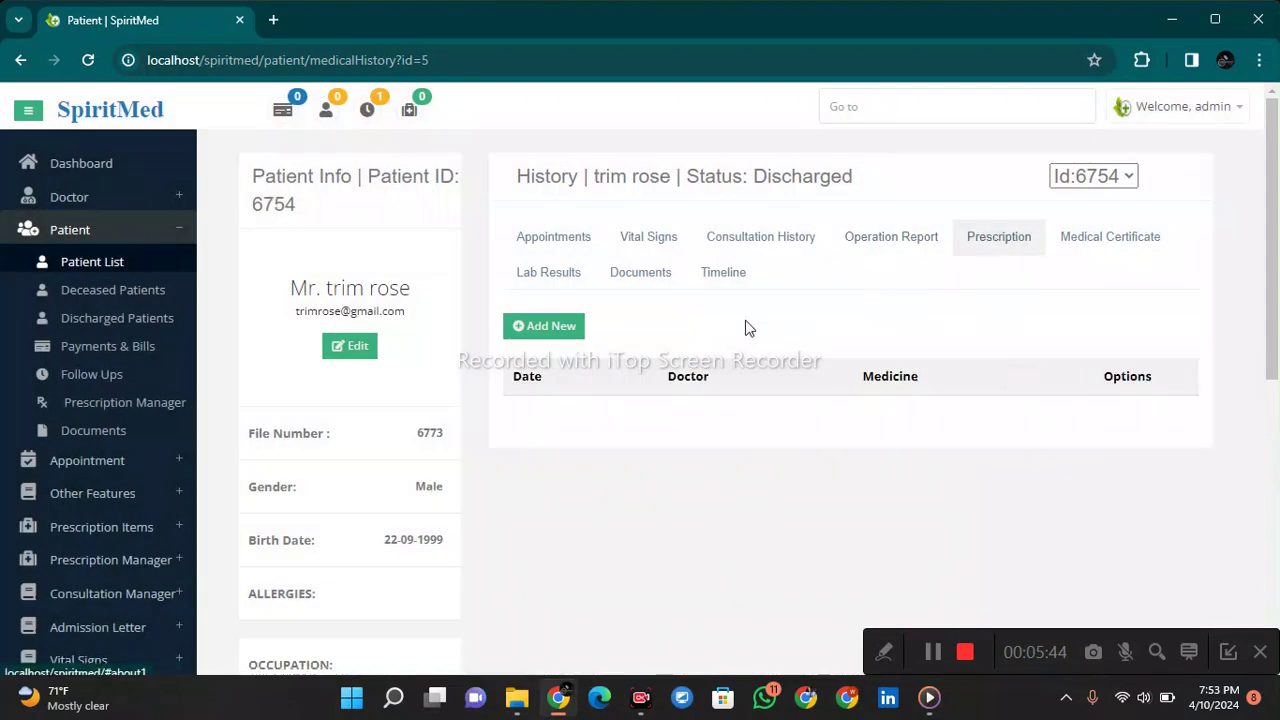
pyautogui.click(535, 326)
pyautogui.scroll(-12, 631, 320)
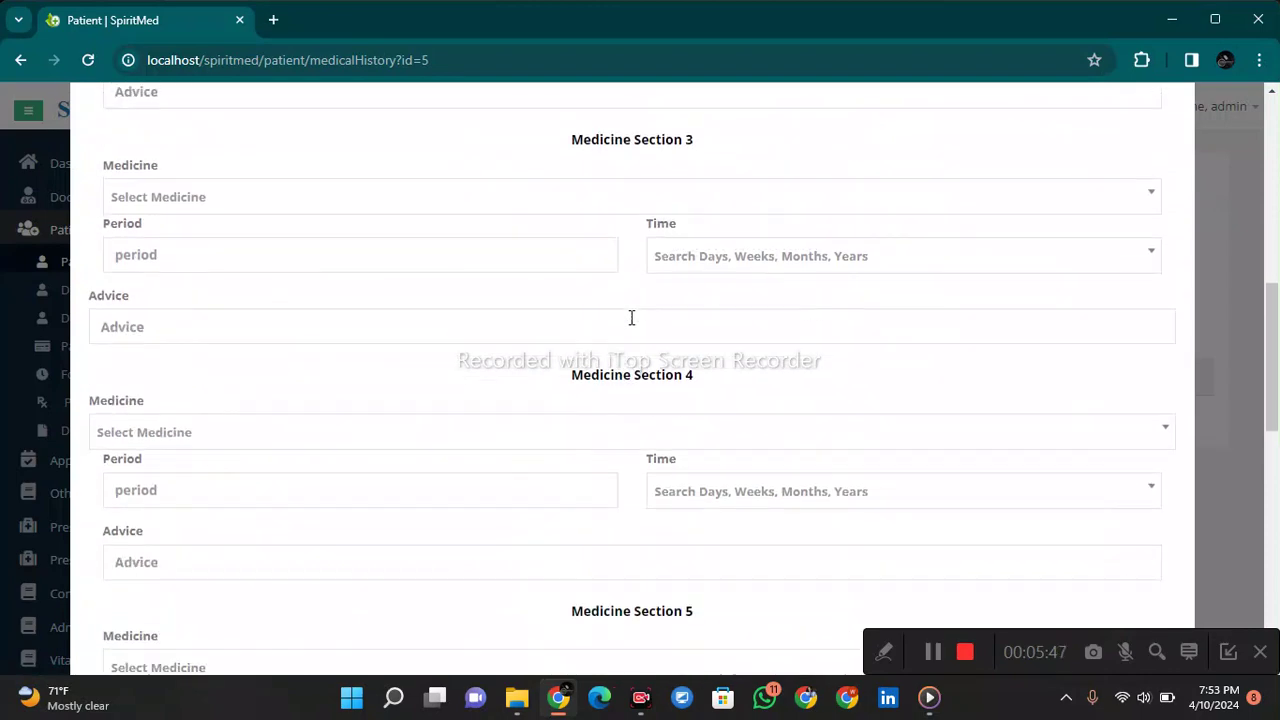
pyautogui.scroll(12, 629, 317)
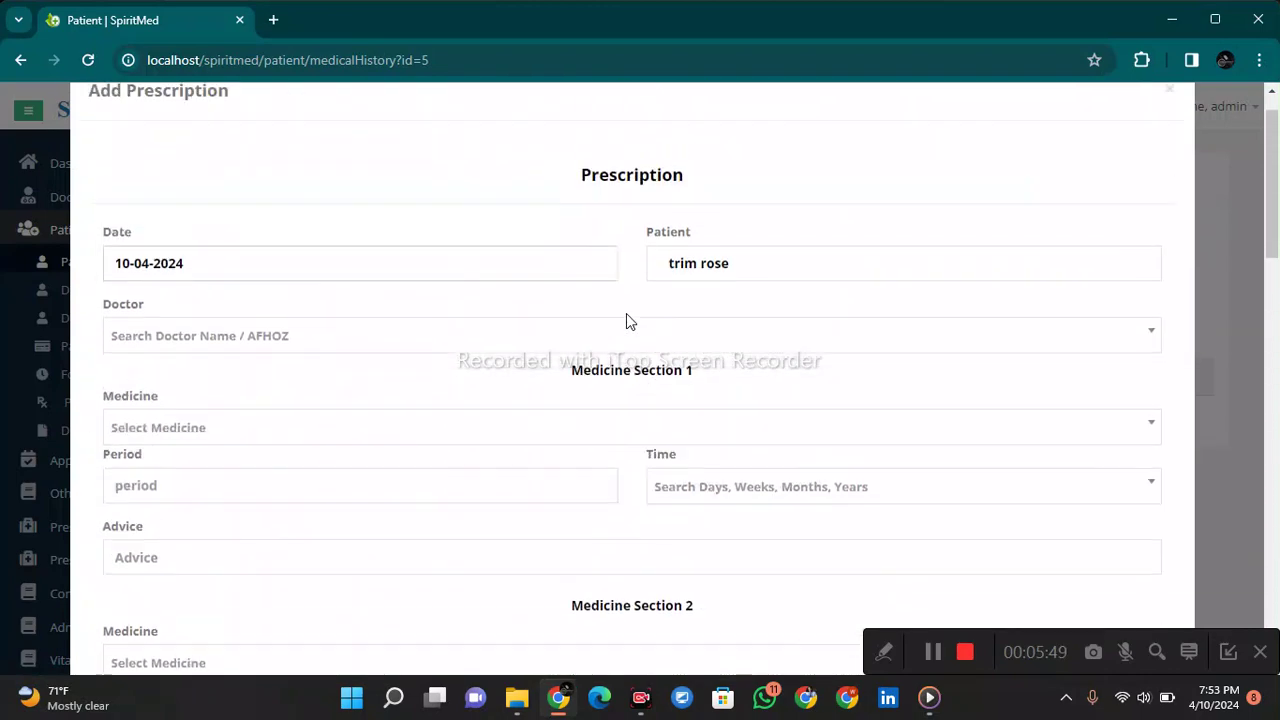
pyautogui.click(1226, 222)
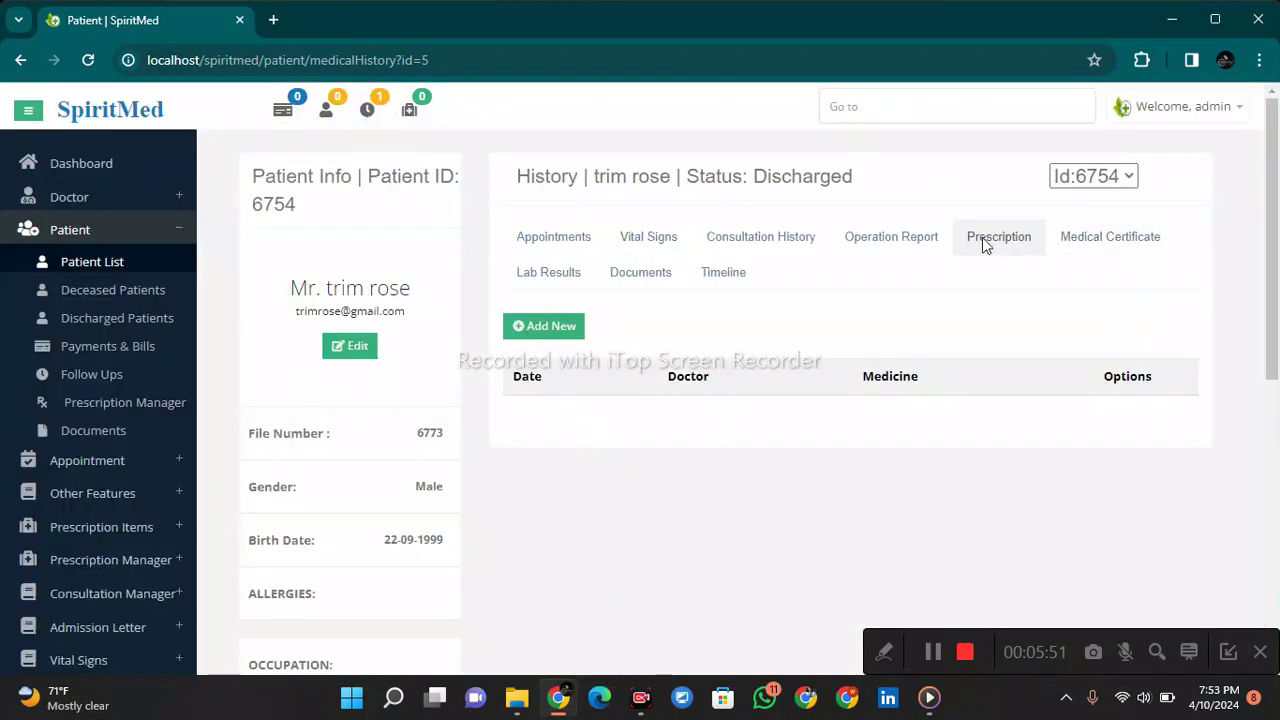
# - Show the patient's Medical Certificate records and Lab Results table
pyautogui.click(1147, 240)
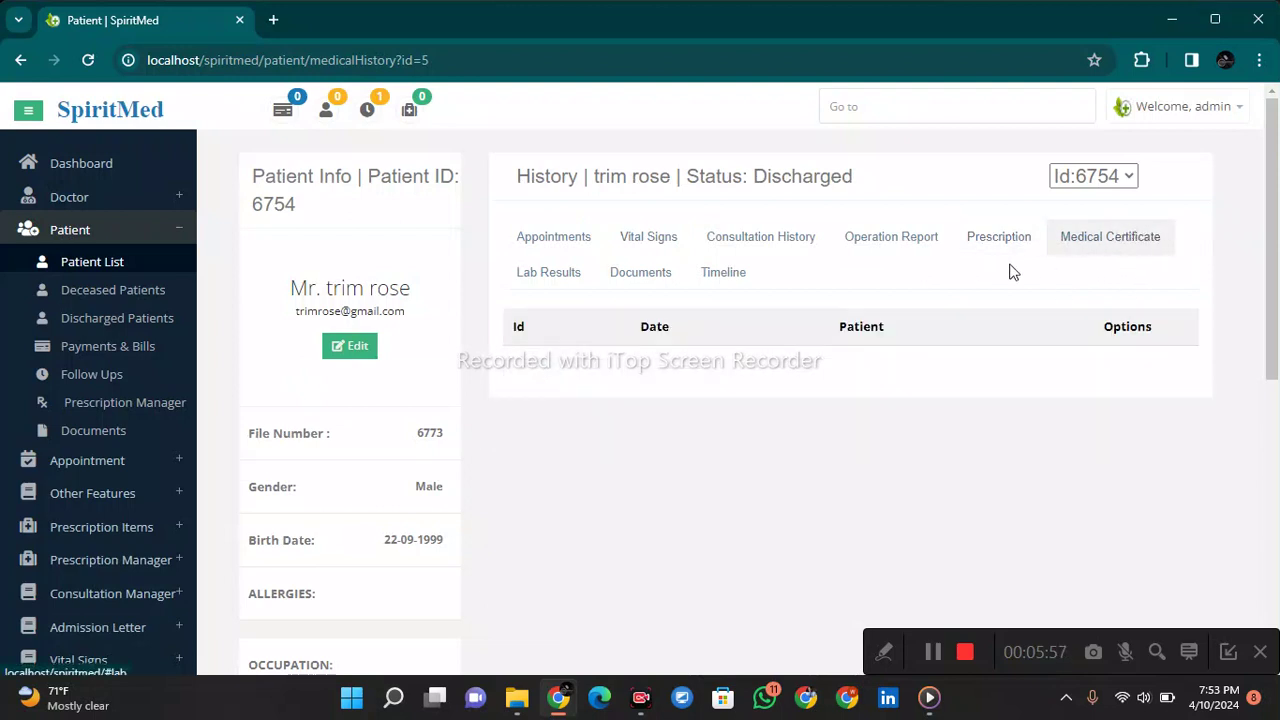
pyautogui.click(552, 280)
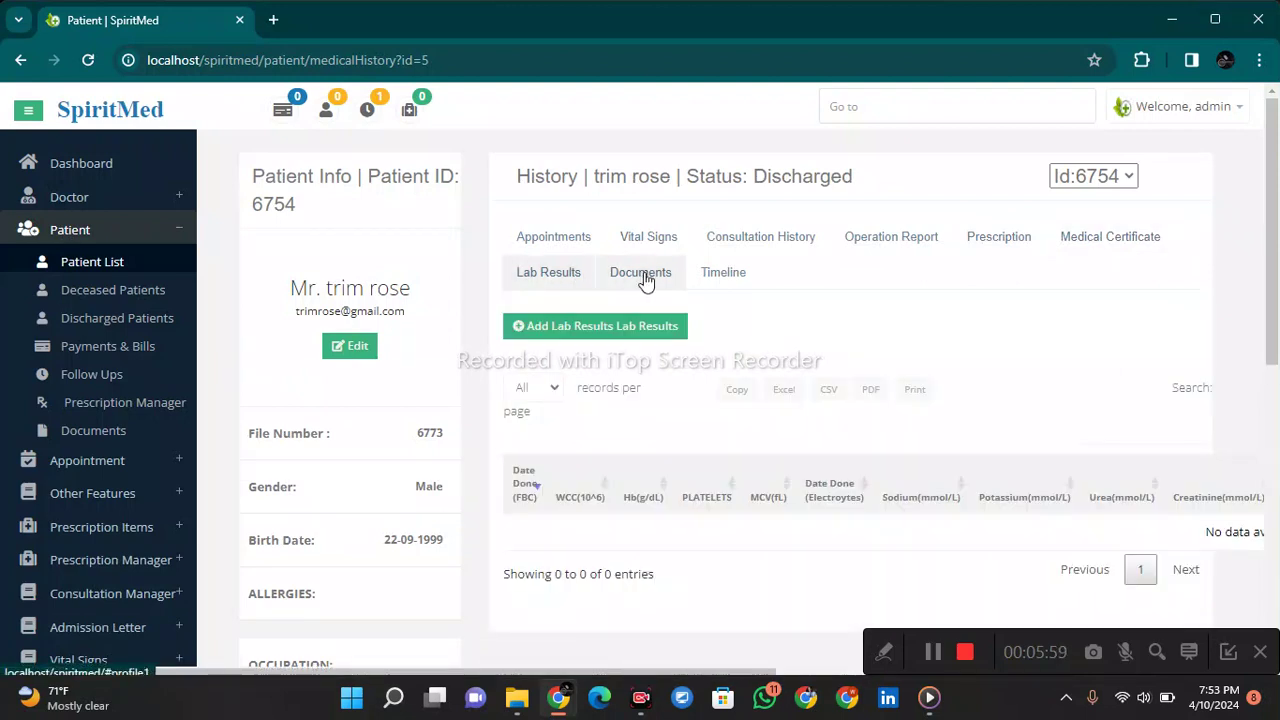
# - Show the patient's Documents section and view the Add Files form, closing it without uploading a file
pyautogui.click(646, 281)
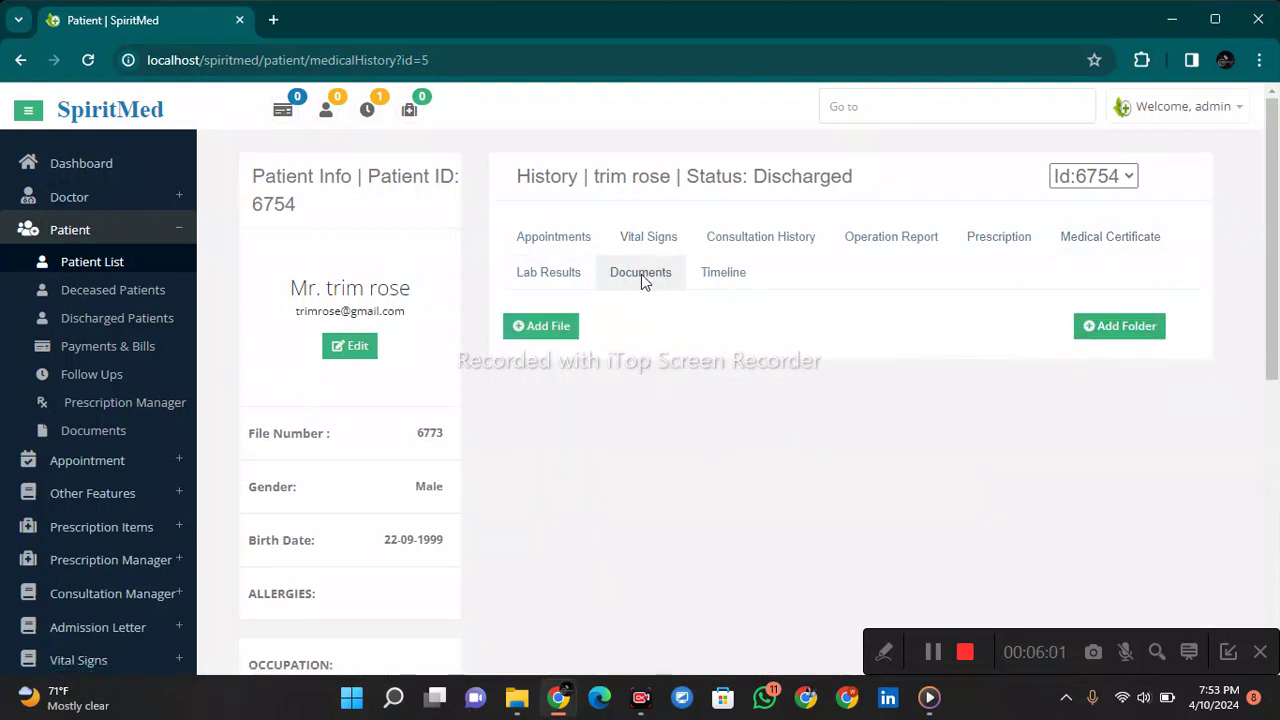
pyautogui.click(548, 332)
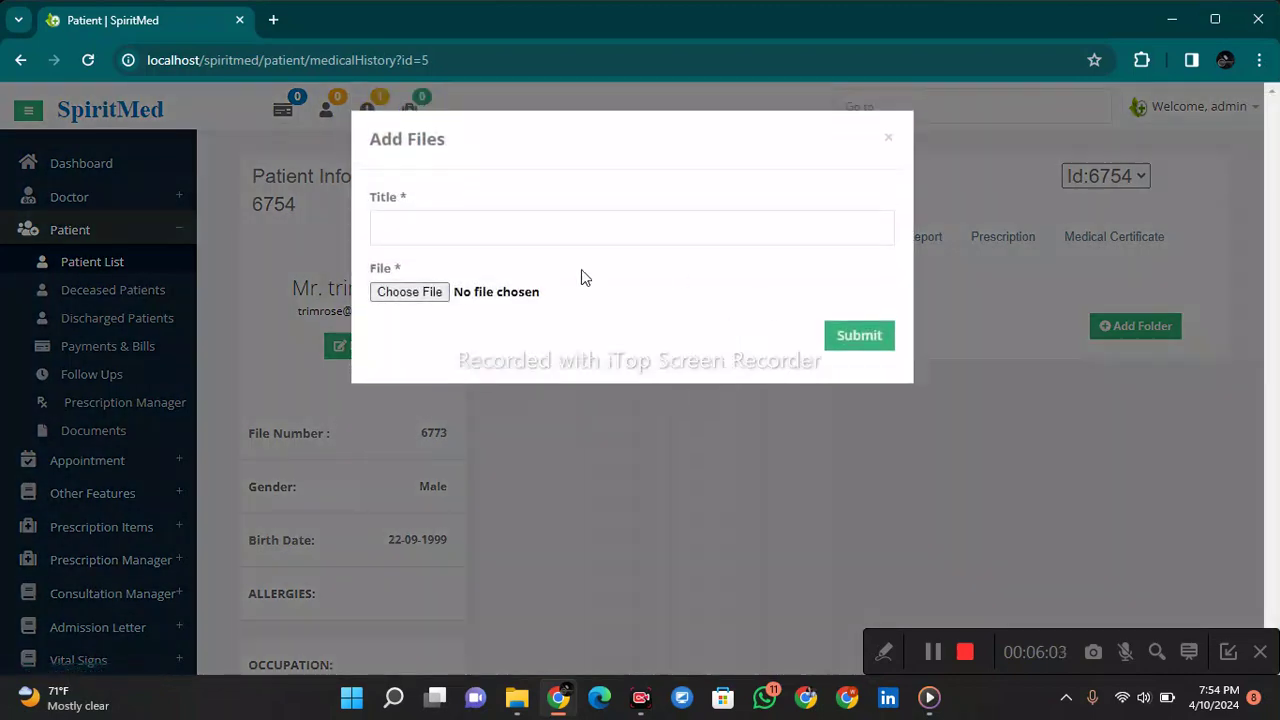
pyautogui.click(888, 142)
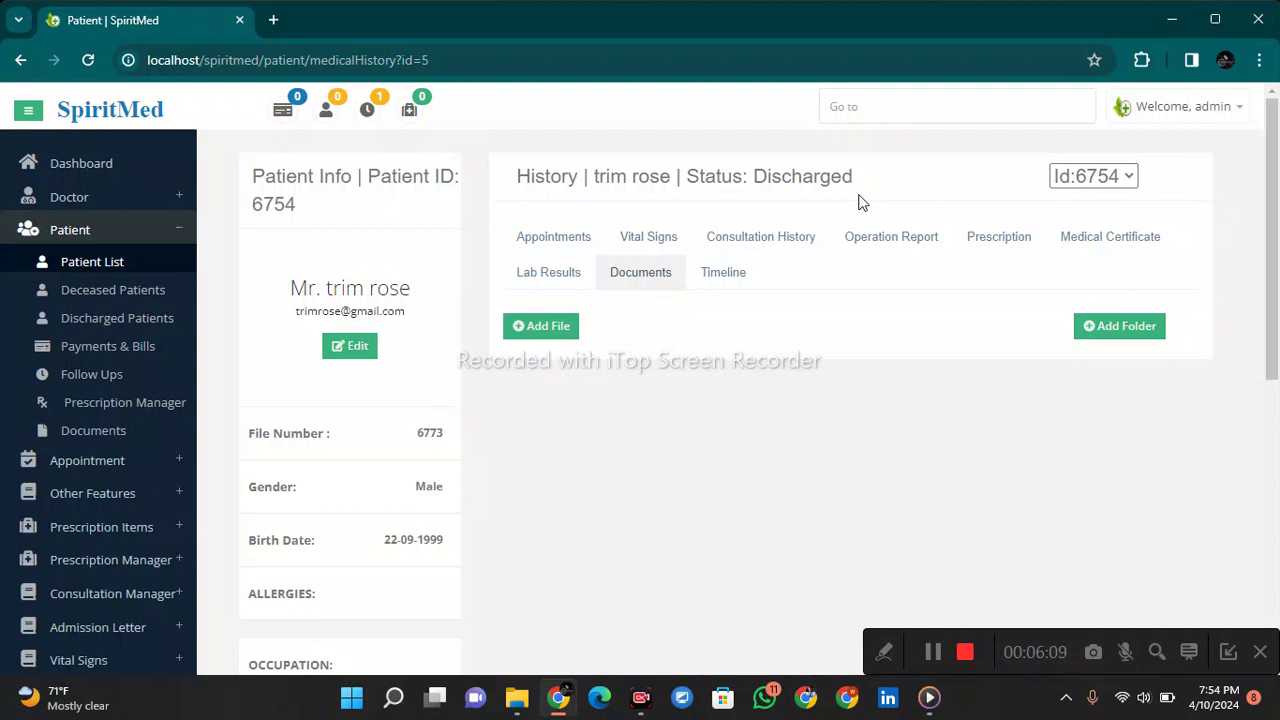
# - Add a folder named Operation Report to the patient's documents
pyautogui.click(1111, 332)
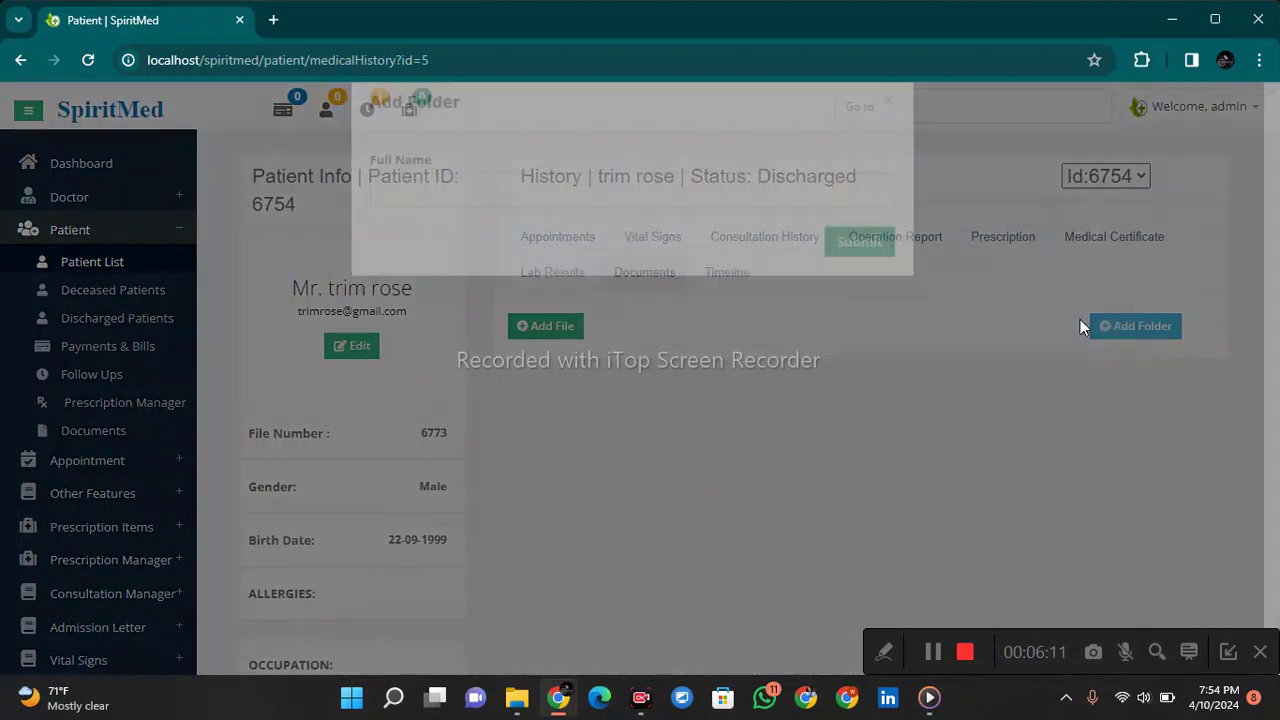
pyautogui.click(581, 224)
pyautogui.click(535, 277)
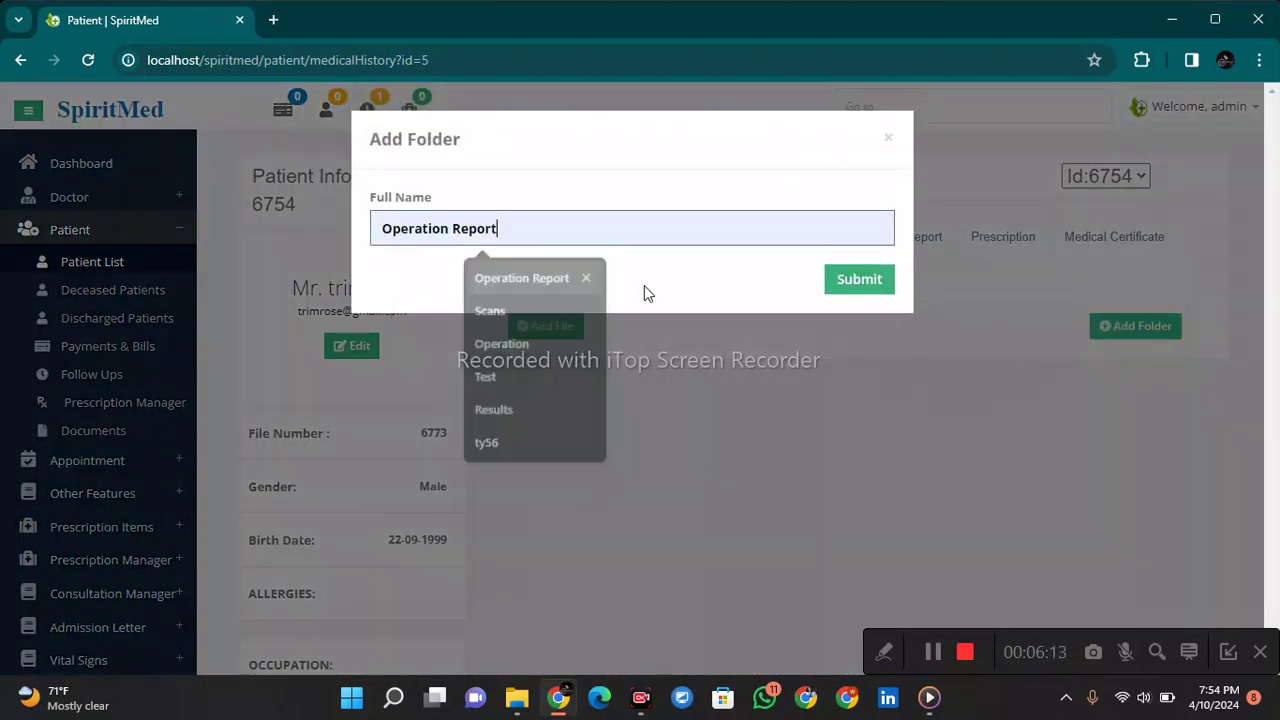
pyautogui.click(859, 290)
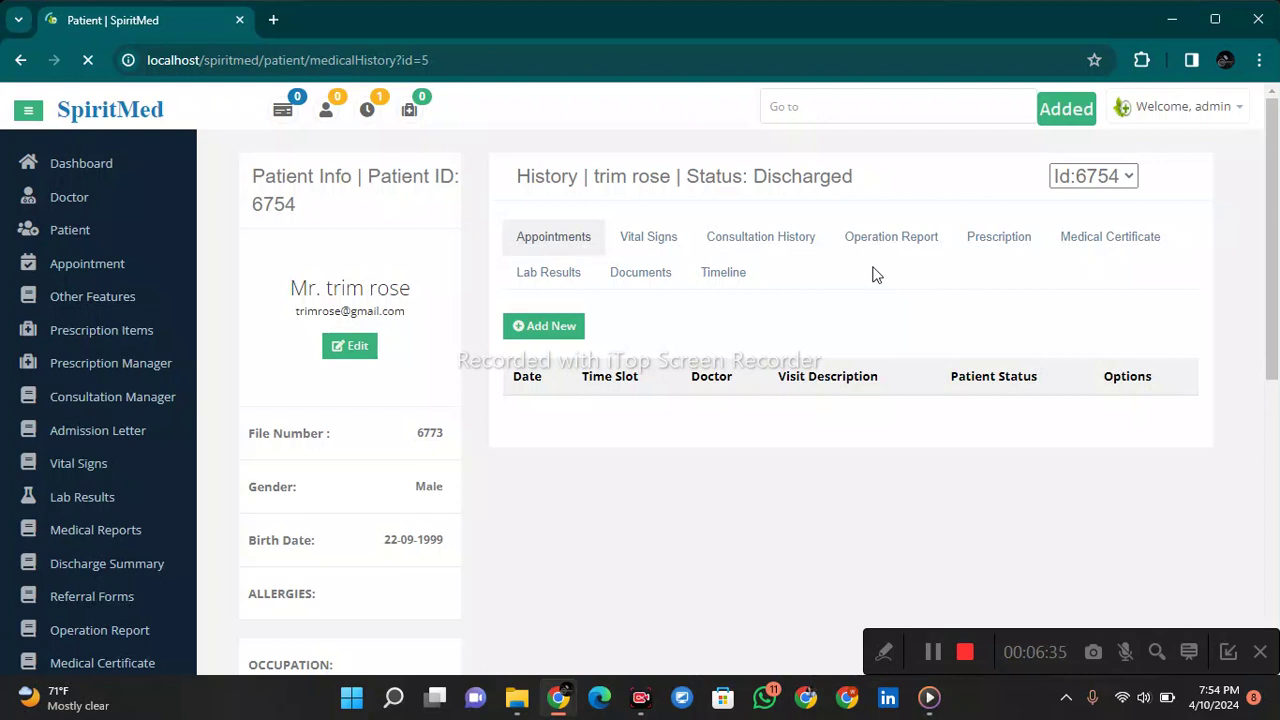
# - Return to the patient's documents and view the Operation Report folder's available actions without choosing one
pyautogui.click(652, 287)
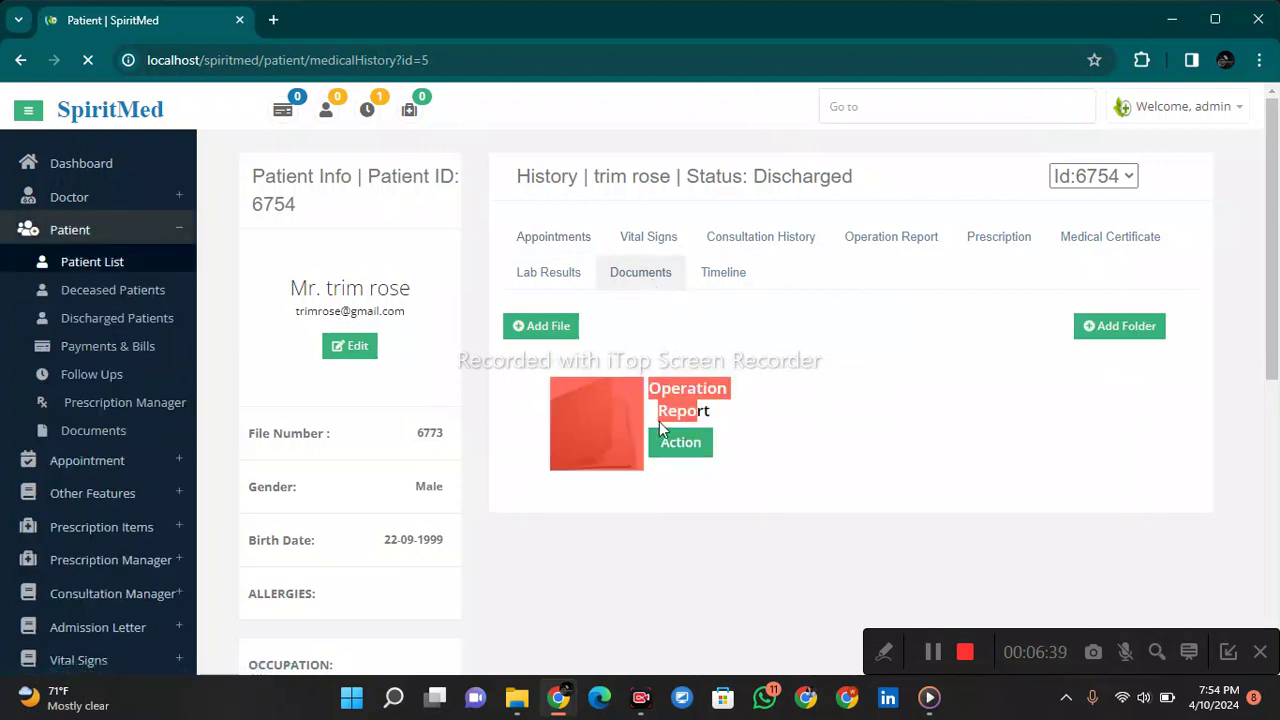
pyautogui.click(699, 449)
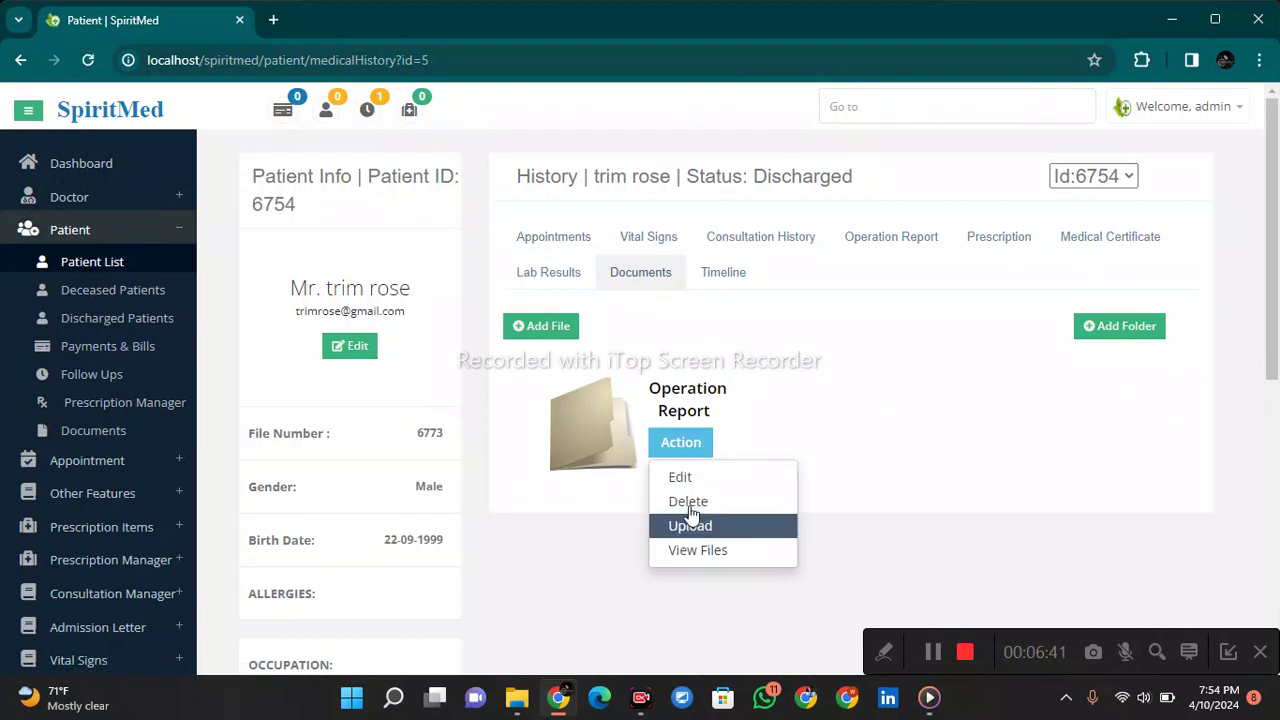
pyautogui.click(768, 379)
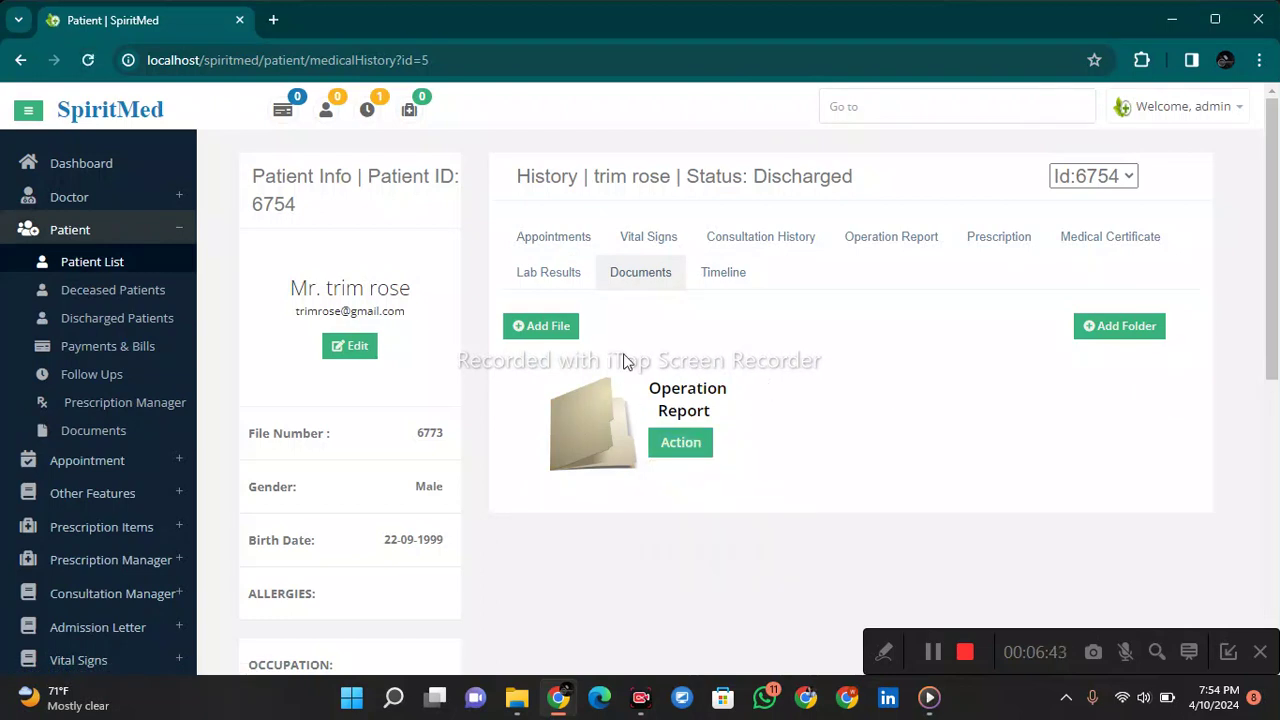
# - Show the patient's Timeline section and look over the patient info panel beside it
pyautogui.scroll(-1, 654, 280)
pyautogui.click(724, 180)
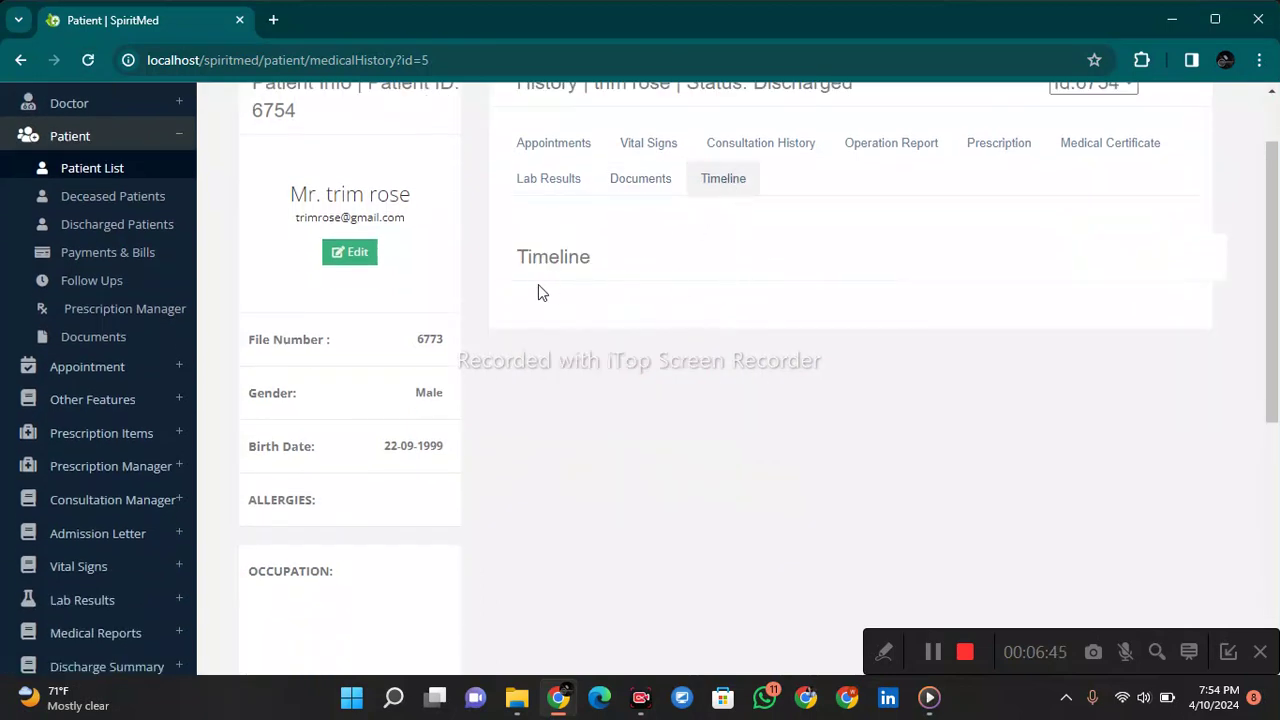
pyautogui.scroll(1, 595, 245)
pyautogui.scroll(-2, 595, 248)
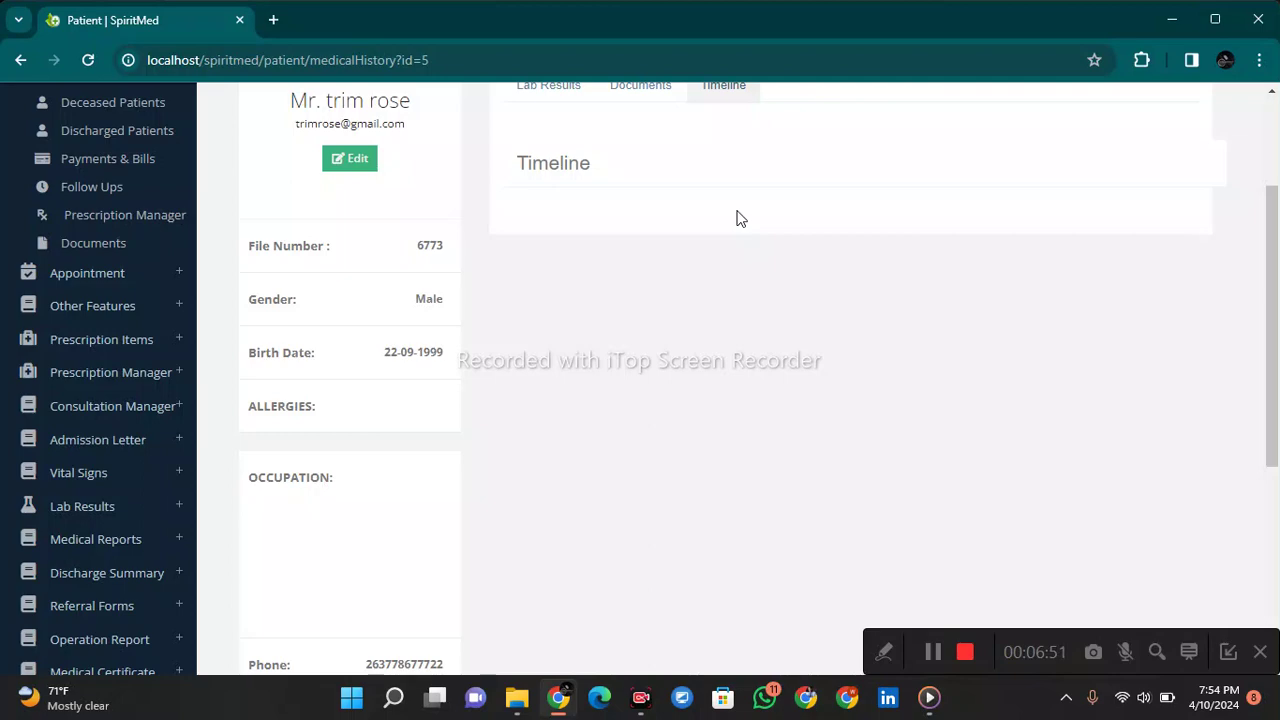
pyautogui.scroll(2, 685, 234)
pyautogui.scroll(-3, 683, 229)
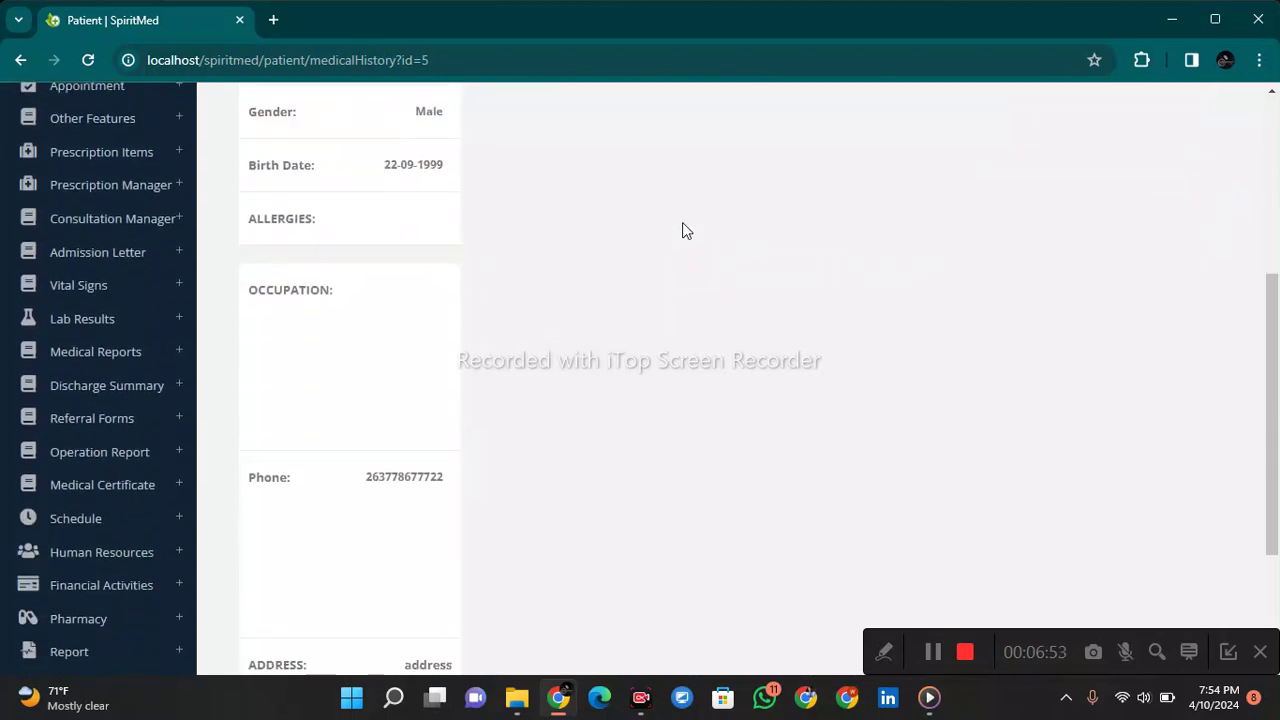
pyautogui.scroll(4, 683, 224)
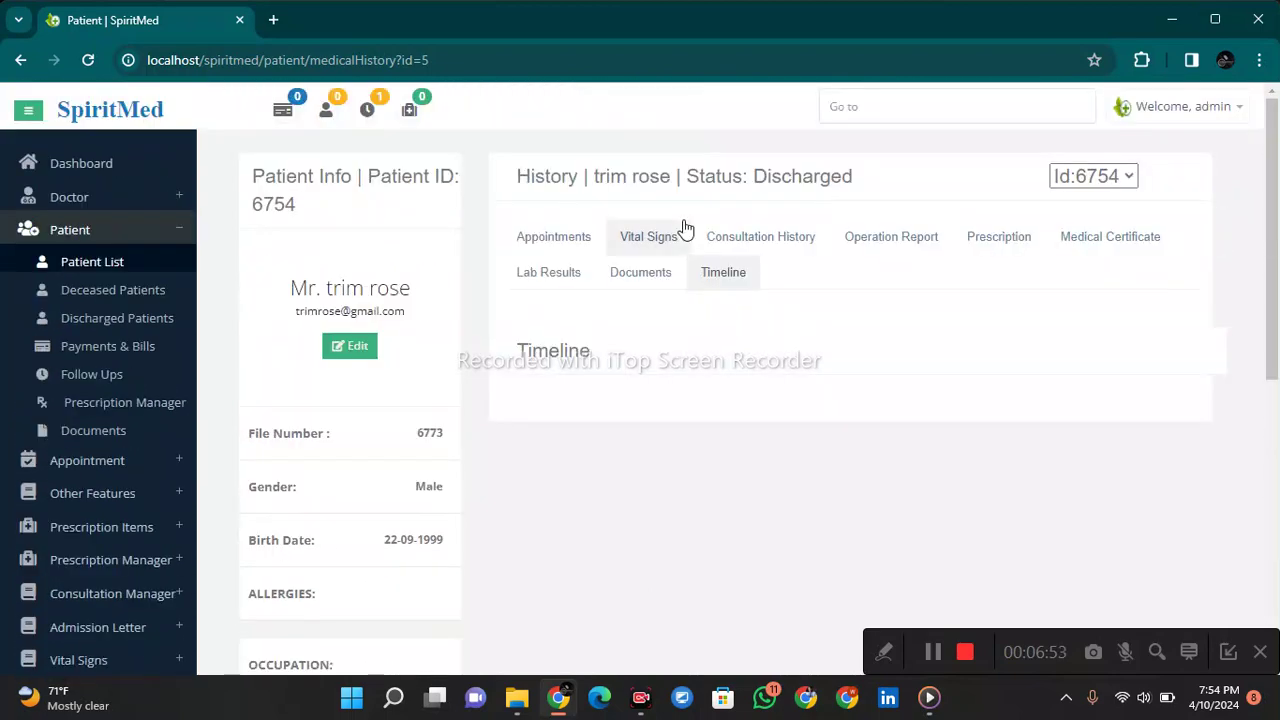
# - Show the Deceased Patients list and examine its patient, unoccupied file number and status columns
pyautogui.click(150, 289)
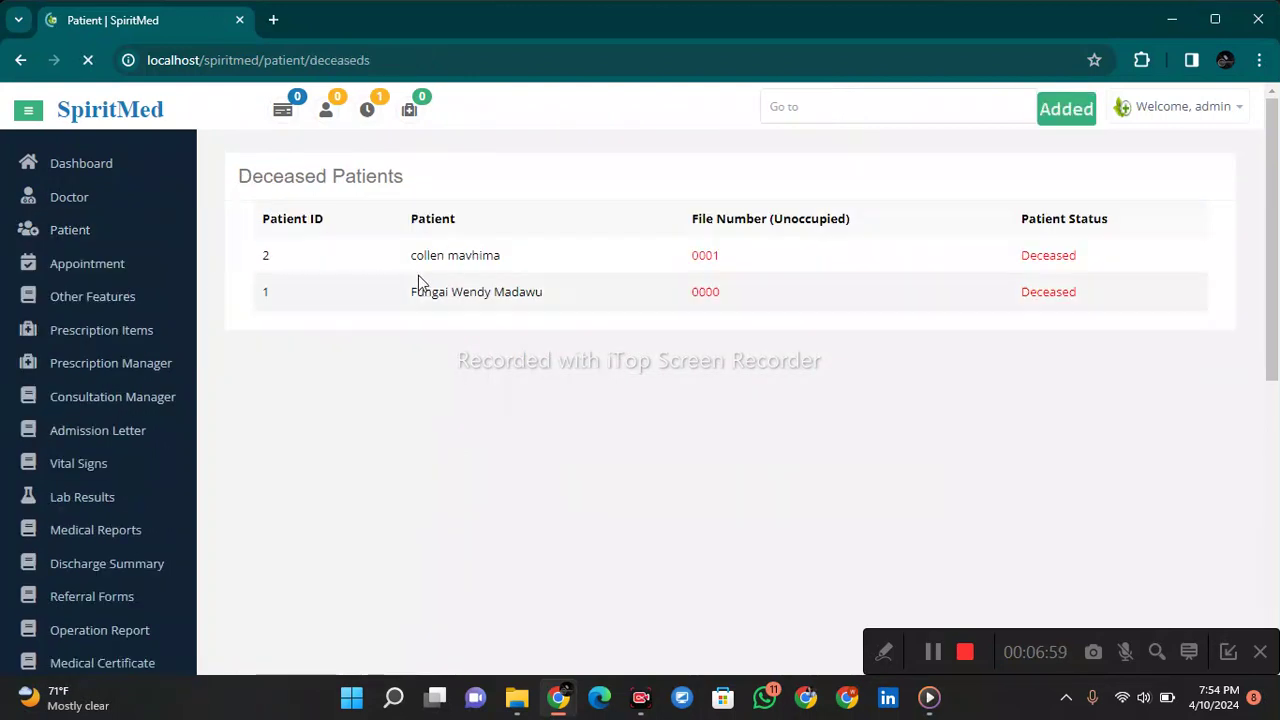
pyautogui.moveTo(1131, 249); pyautogui.dragTo(240, 233)
pyautogui.moveTo(230, 190); pyautogui.dragTo(689, 360)
pyautogui.click(689, 353)
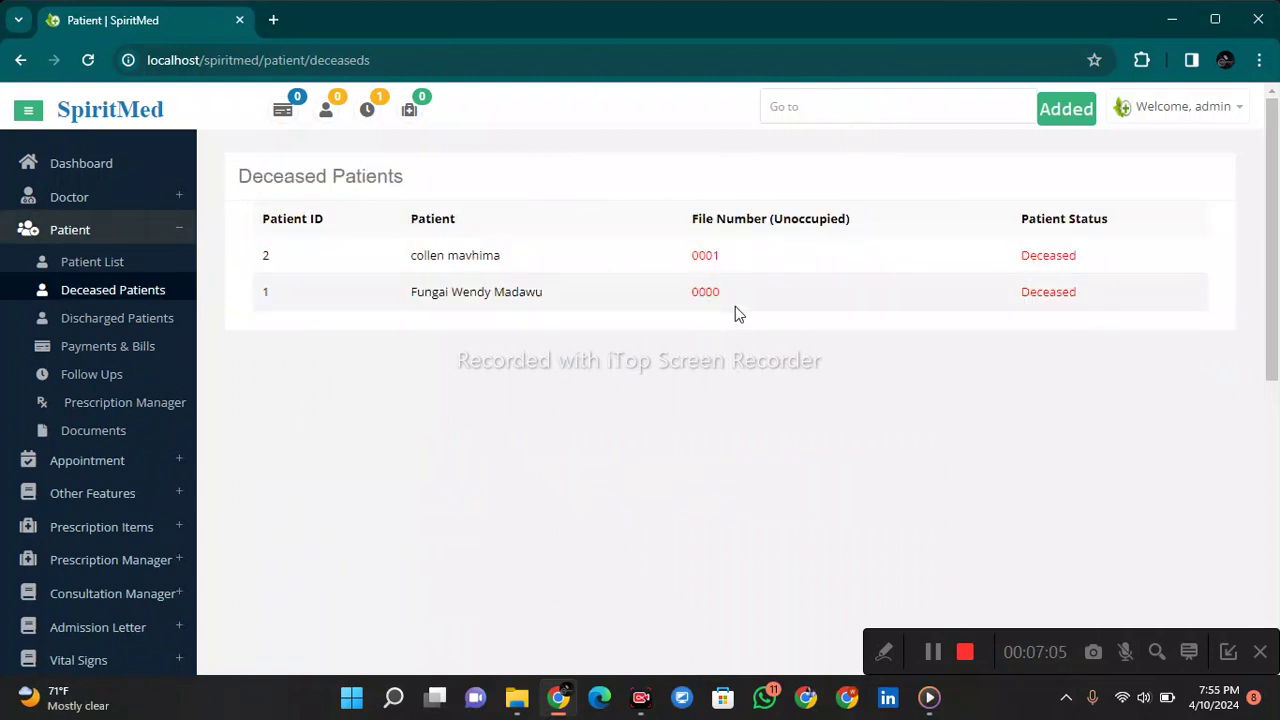
pyautogui.moveTo(740, 291); pyautogui.dragTo(726, 206)
pyautogui.click(672, 222)
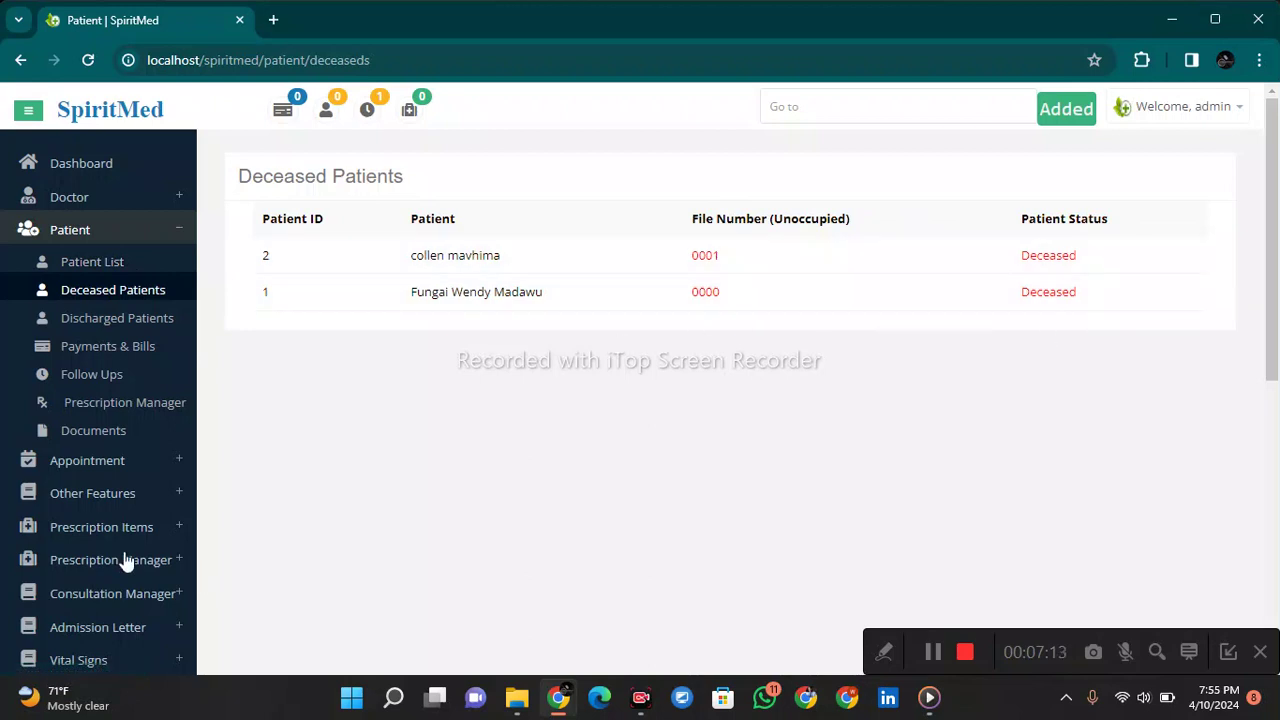
# - Show the Discharged Patients list, followed by the Patient Payments & Bills table
pyautogui.click(130, 318)
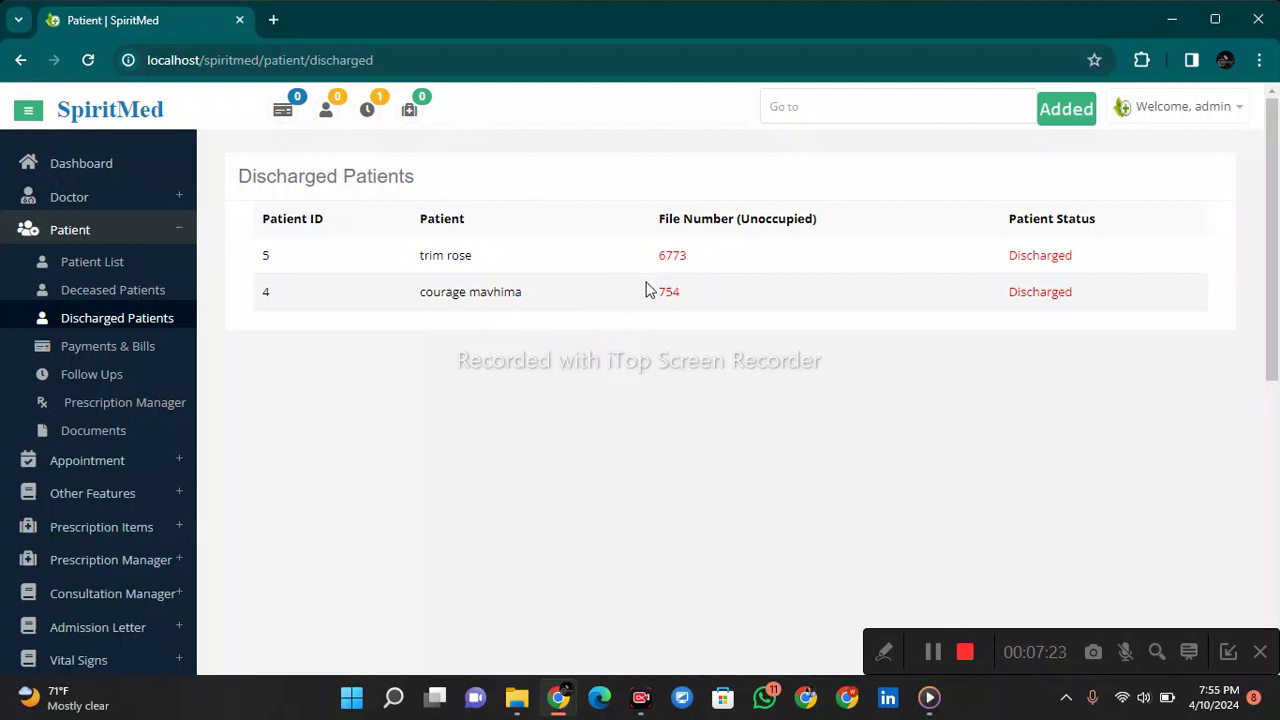
pyautogui.click(140, 348)
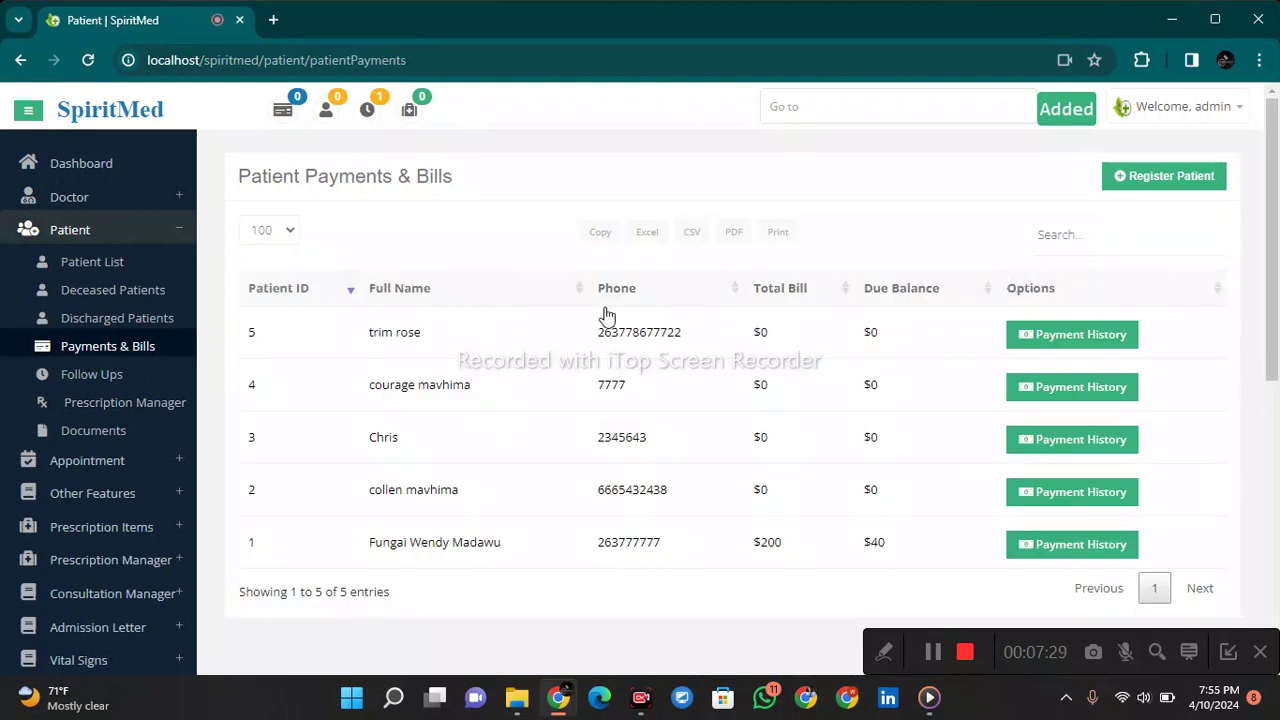
# - Show the Payment History of the patient with ID 5 and look over the bills, deposits and due amount sections
pyautogui.moveTo(248, 332); pyautogui.dragTo(768, 333)
pyautogui.click(880, 477)
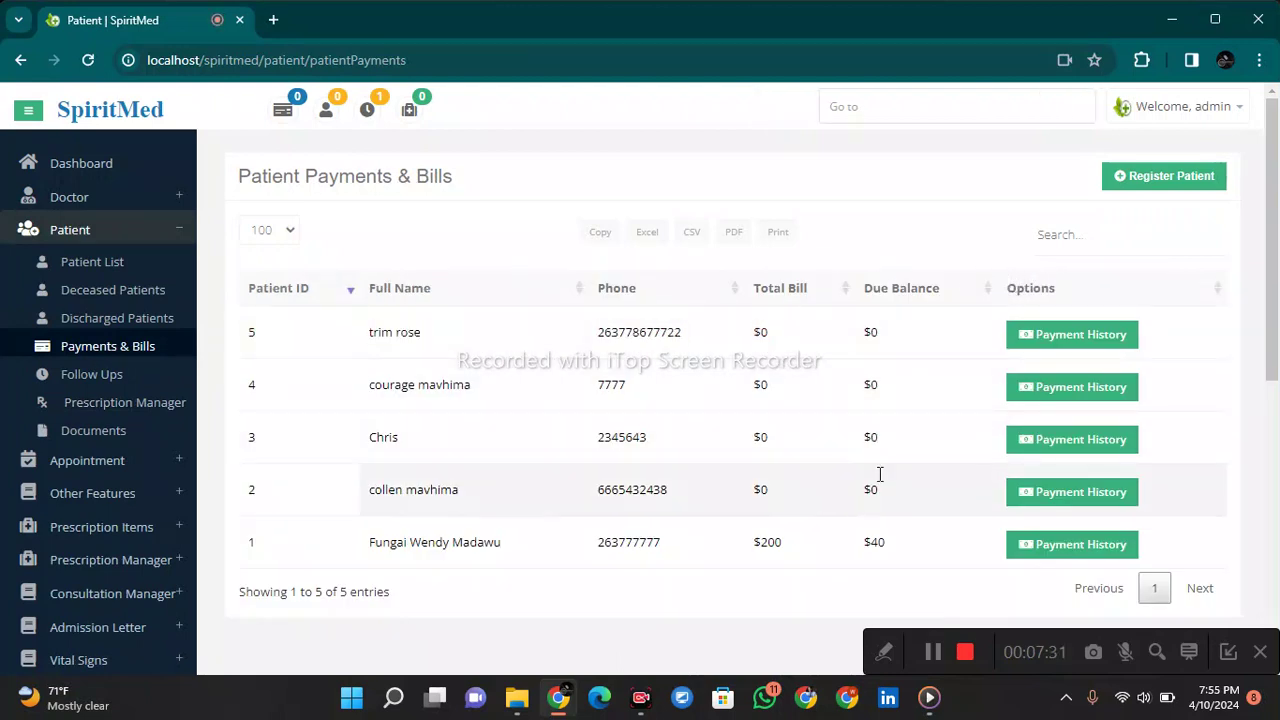
pyautogui.click(1080, 334)
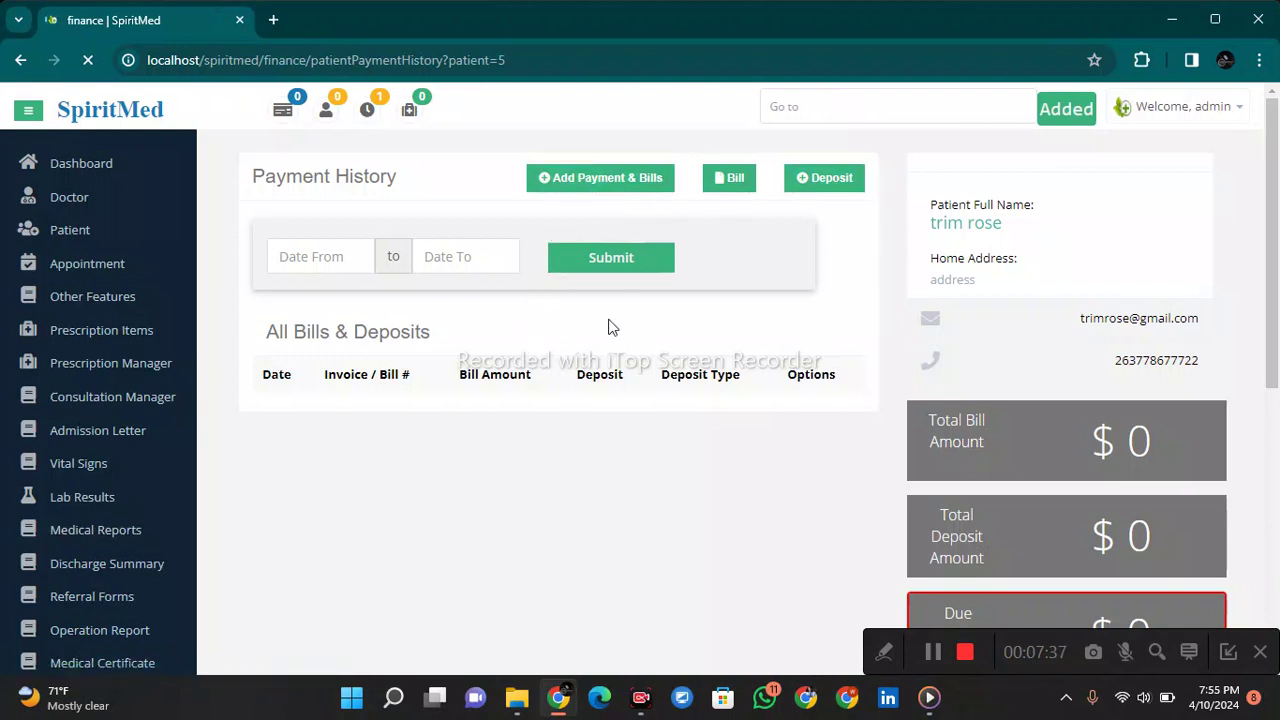
pyautogui.scroll(-2, 610, 327)
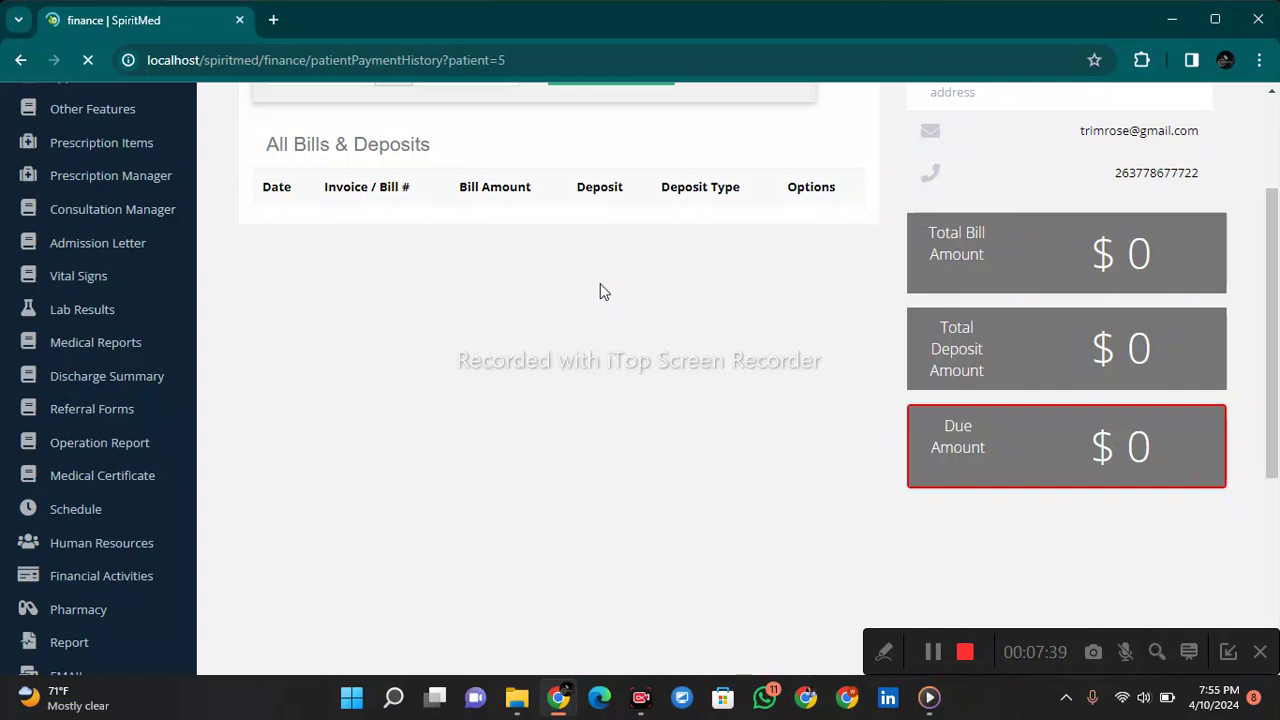
pyautogui.scroll(2, 600, 291)
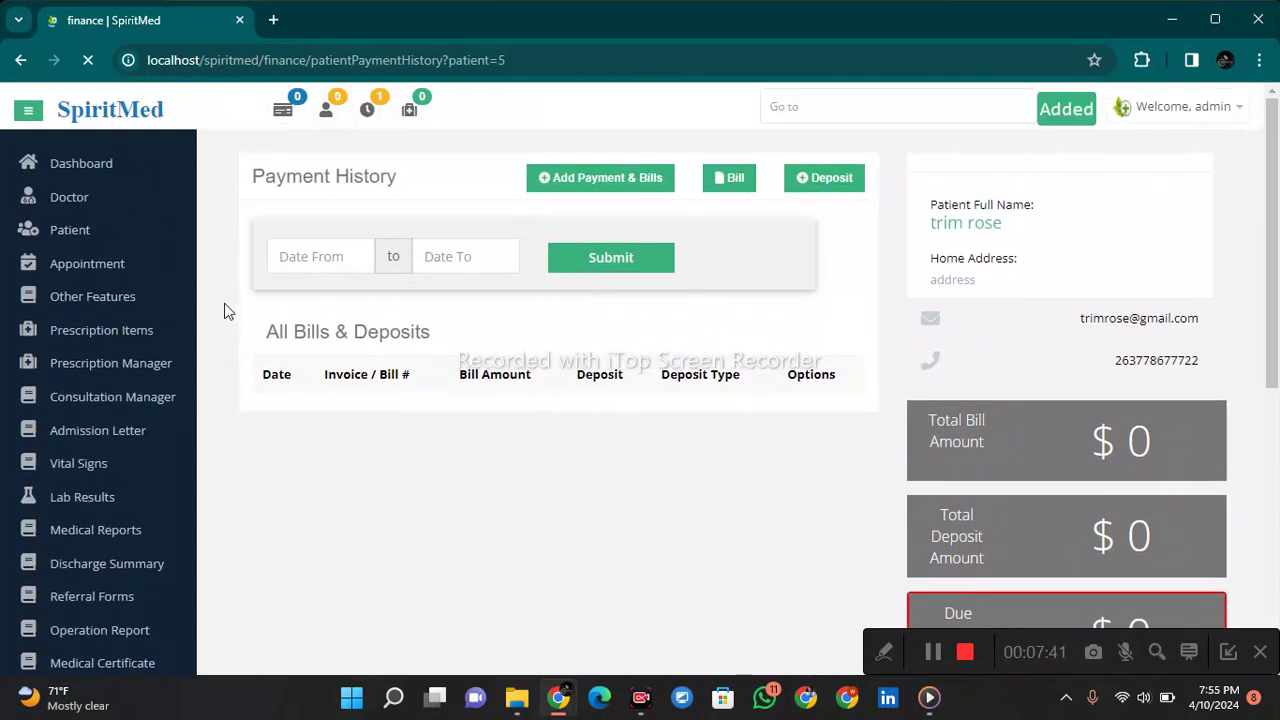
pyautogui.scroll(-4, 512, 218)
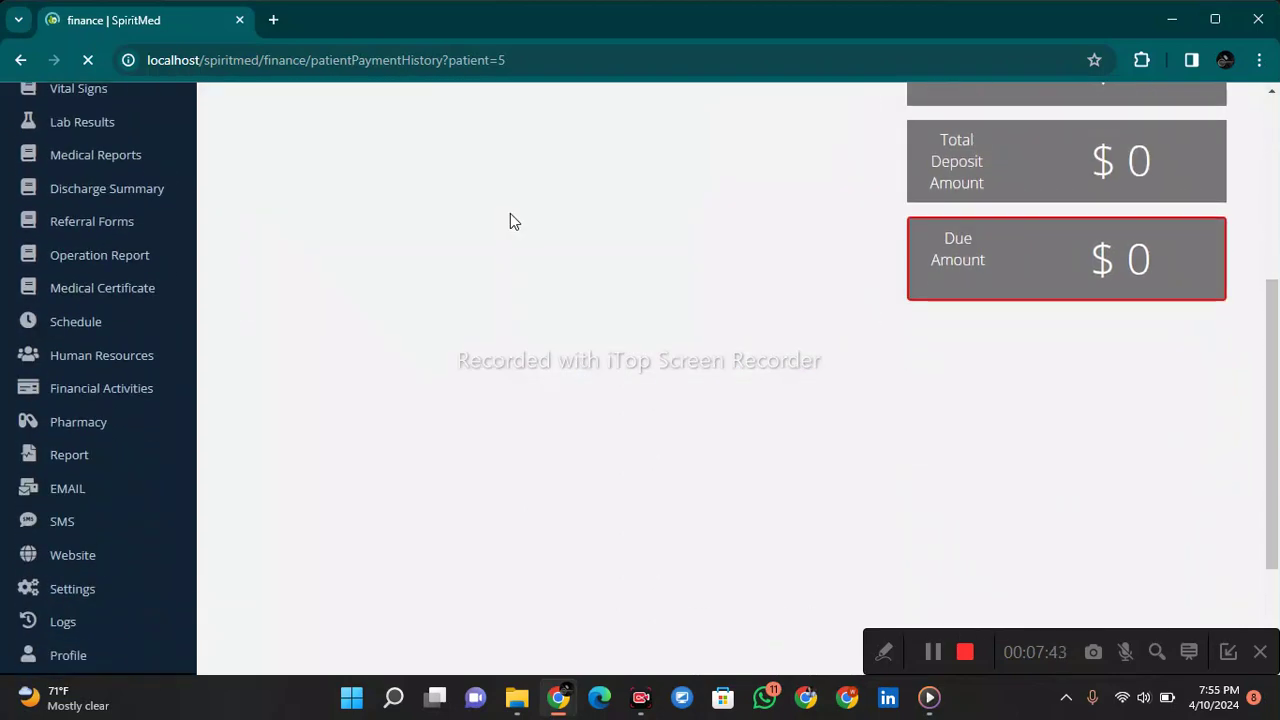
pyautogui.scroll(3, 520, 210)
pyautogui.scroll(1, 640, 360)
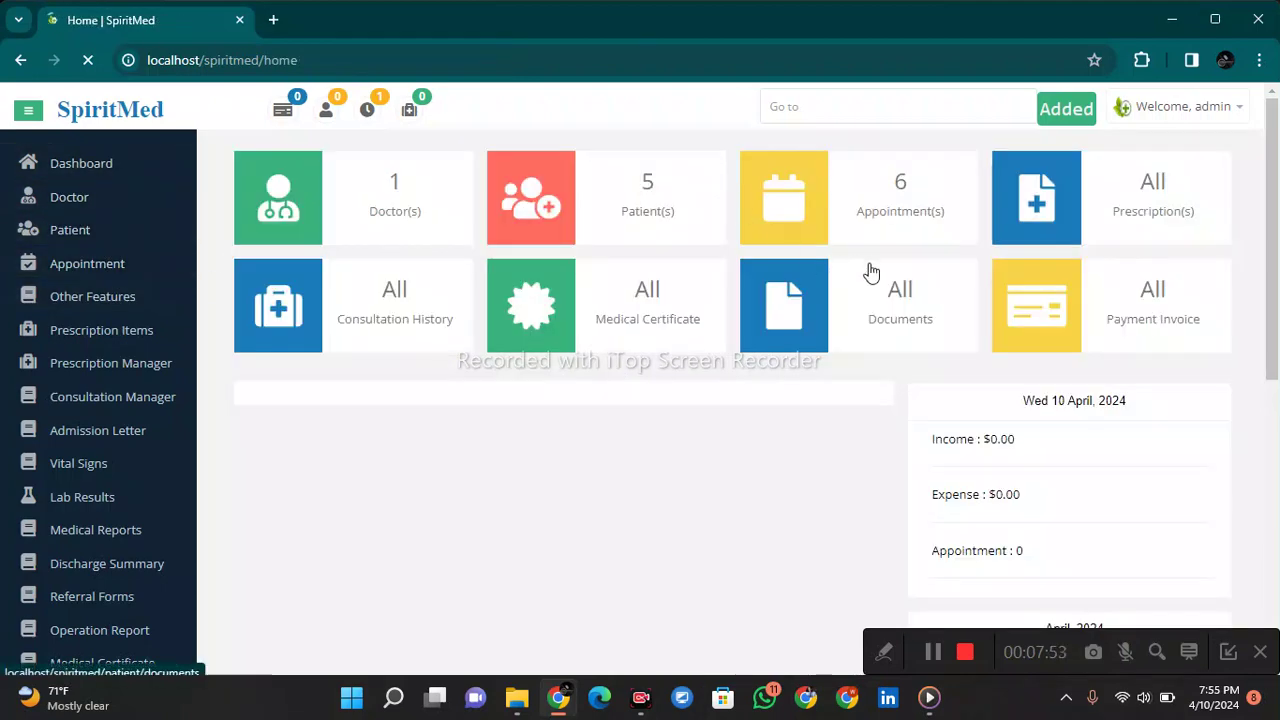
# - Show the Appointment list from the dashboard and try to start a new appointment, returning to the list
pyautogui.click(880, 205)
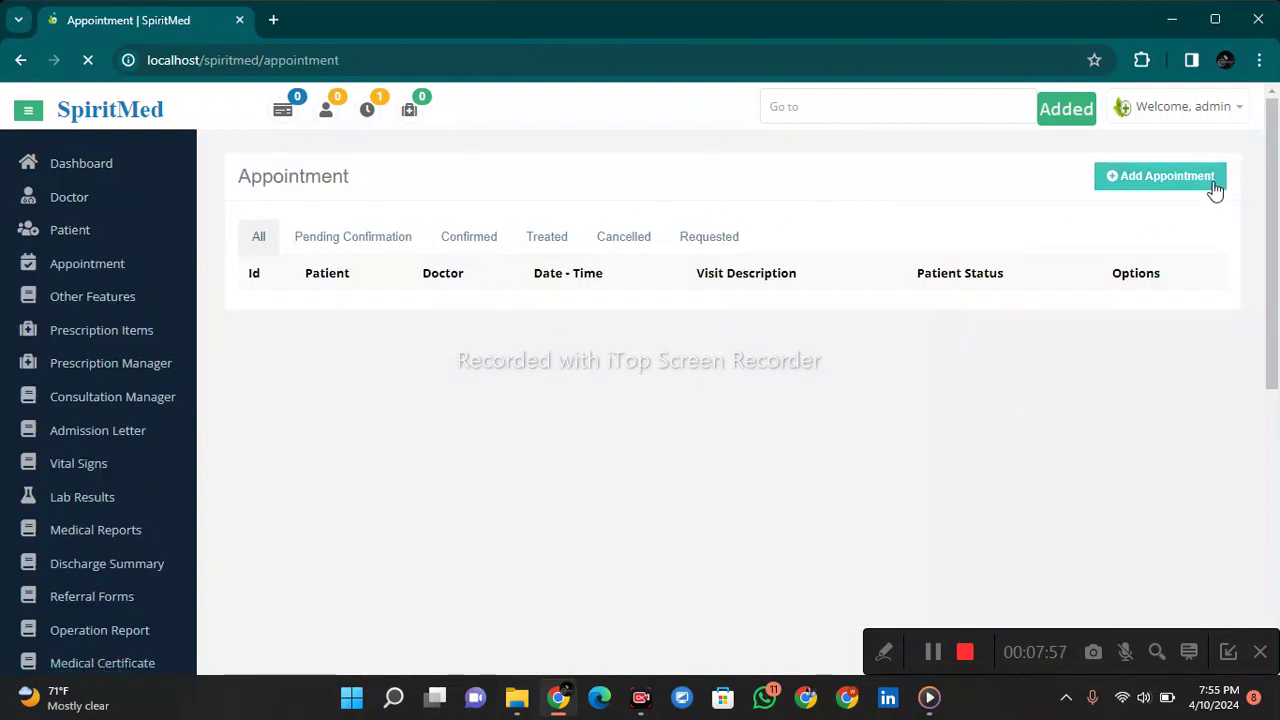
pyautogui.click(1175, 180)
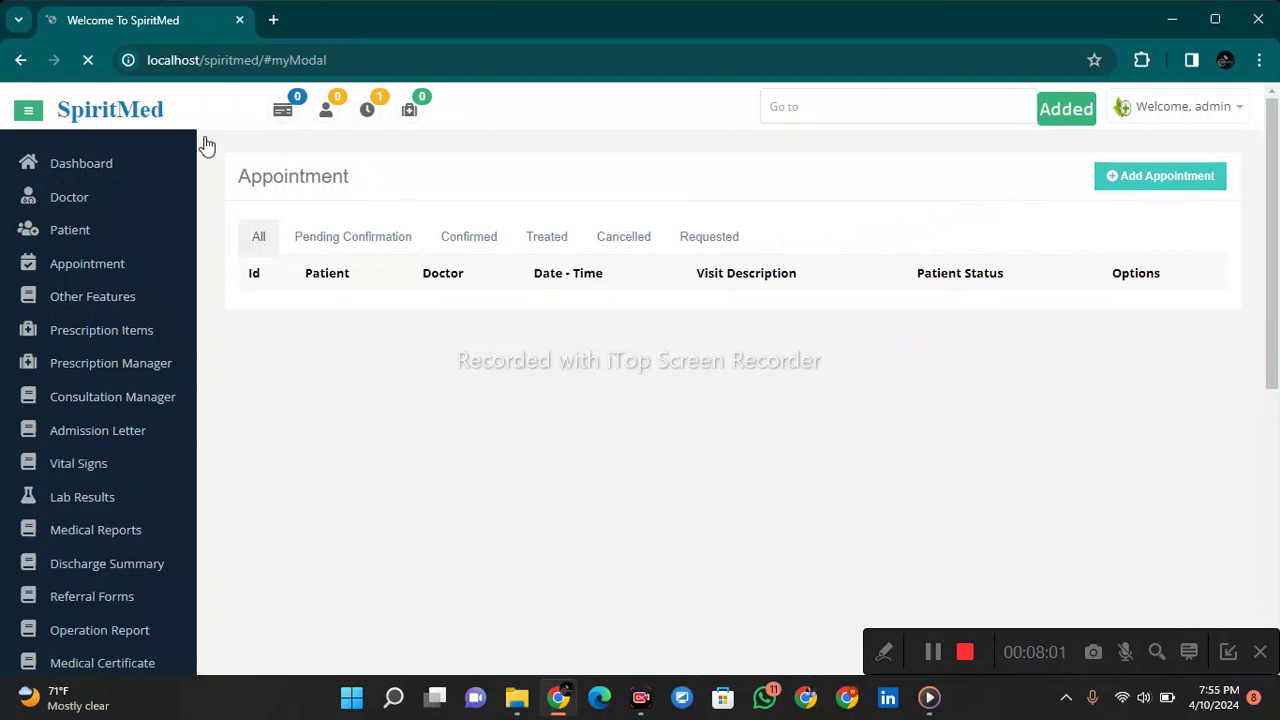
pyautogui.click(22, 62)
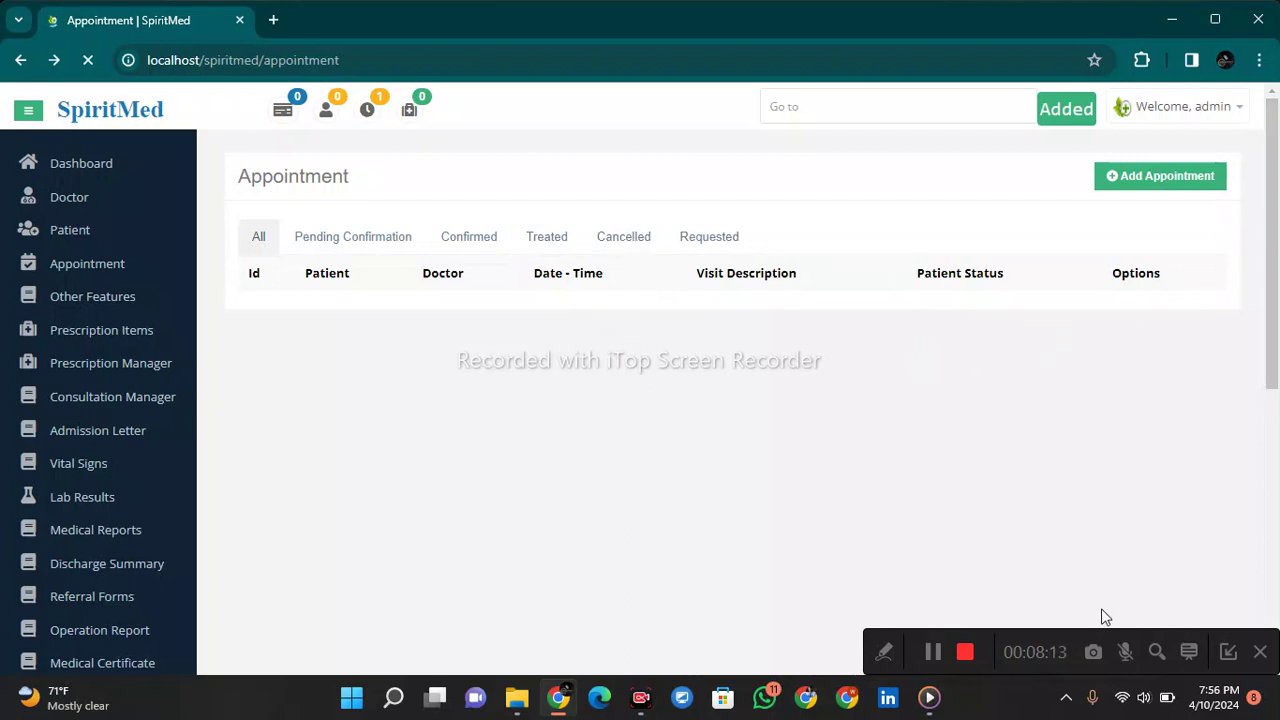
# - Turn off the computer's Wi-Fi in the system's quick settings and return to the Appointment page
pyautogui.click(1143, 697)
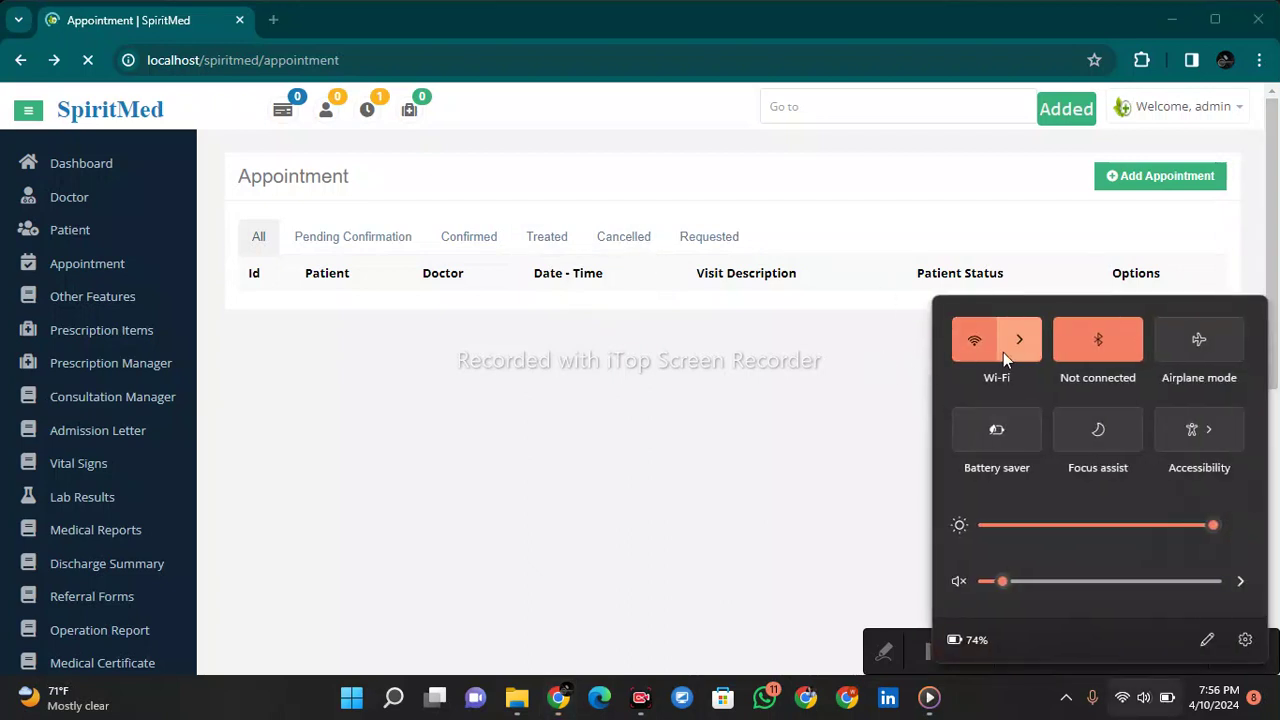
pyautogui.click(1003, 352)
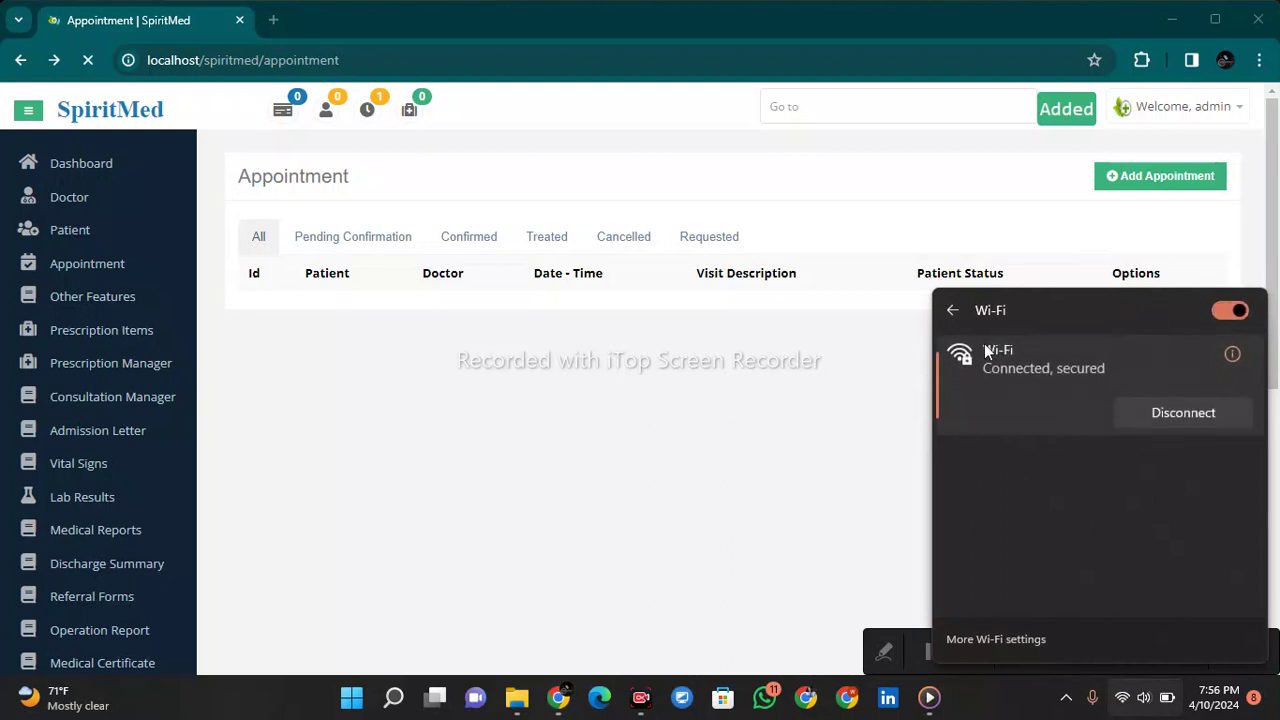
pyautogui.click(1229, 310)
pyautogui.click(827, 337)
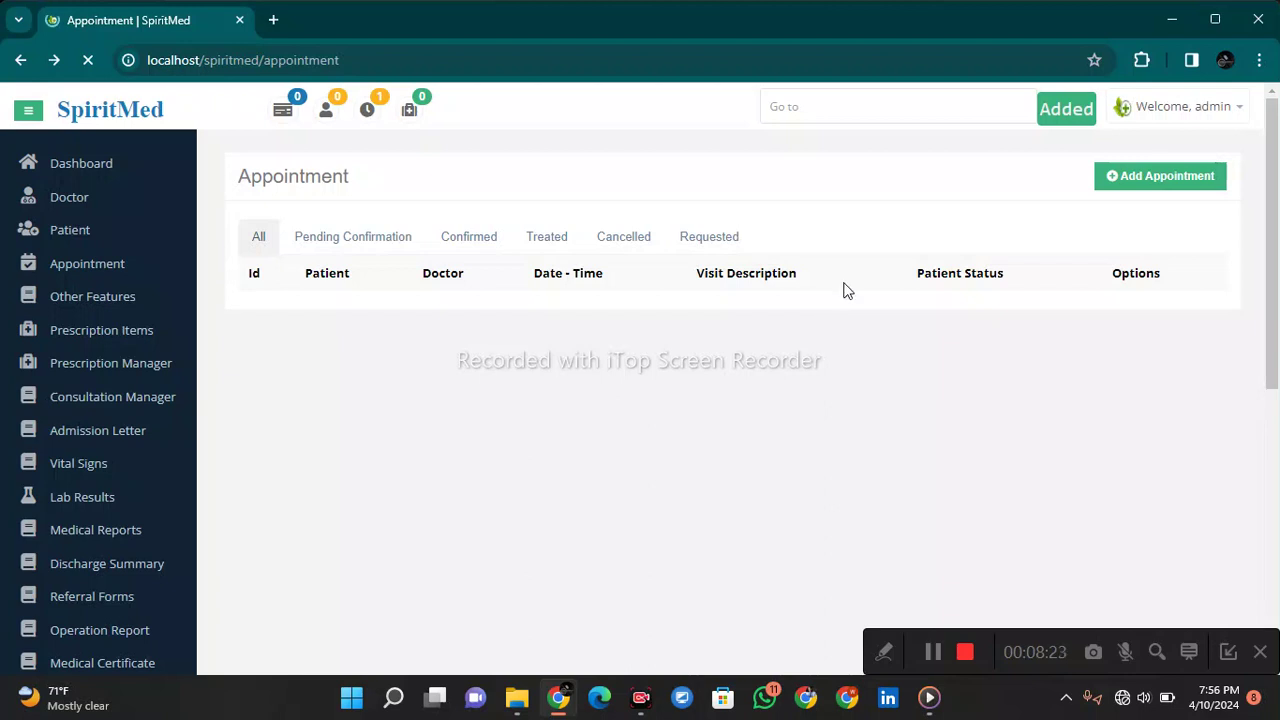
# - Start a new appointment for the first listed patient with Doctor (Afhoz: 1), dated 11-04-2024
pyautogui.moveTo(1273, 215); pyautogui.dragTo(1240, 115)
pyautogui.moveTo(1277, 321); pyautogui.dragTo(1277, 290)
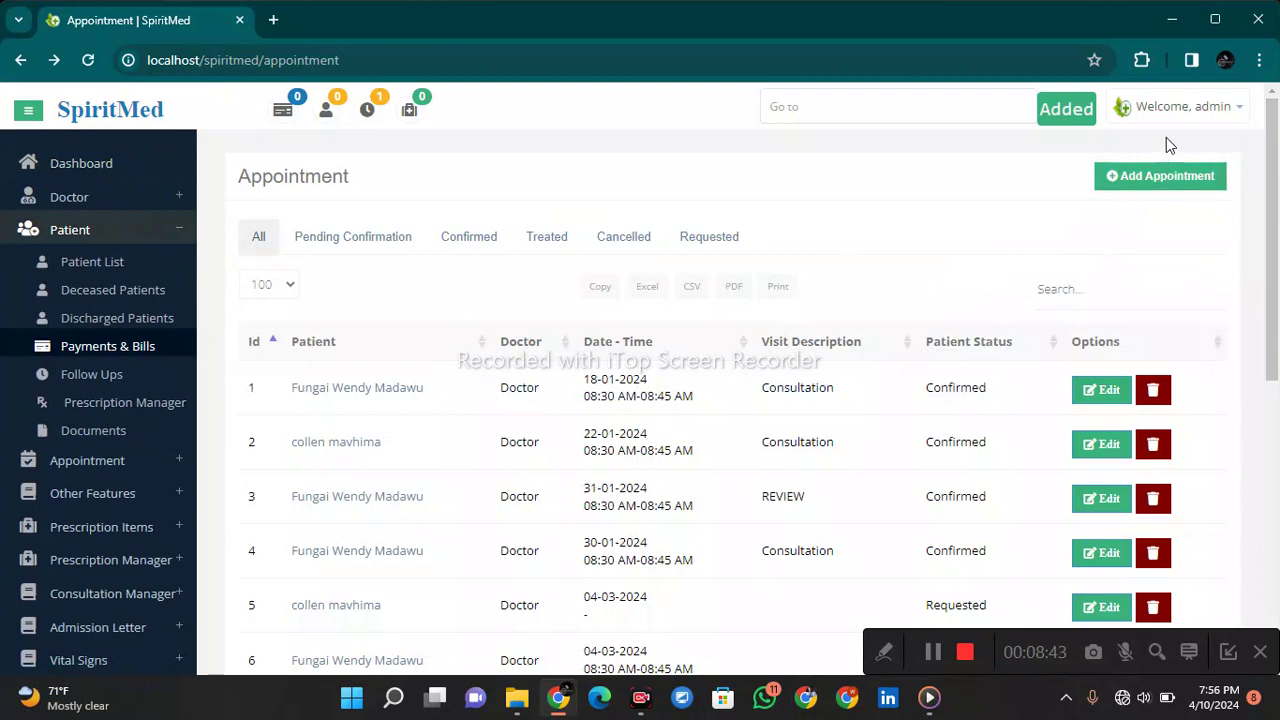
pyautogui.click(1190, 175)
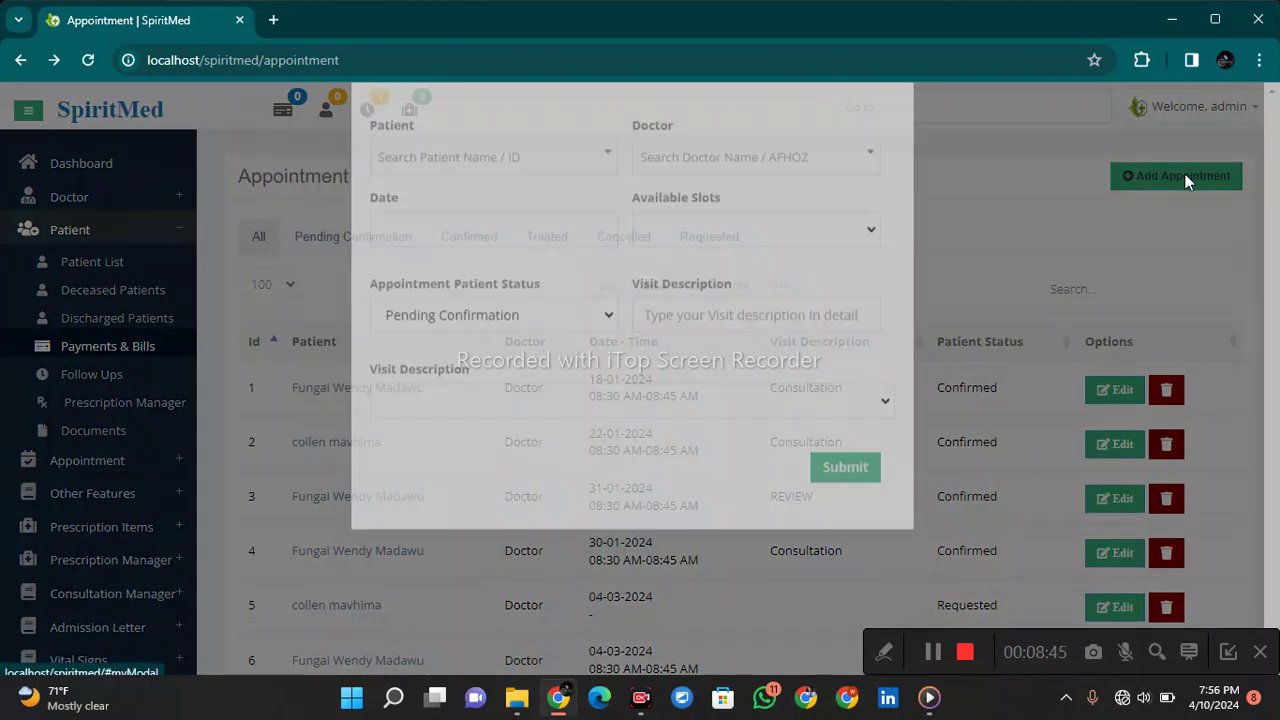
pyautogui.click(517, 228)
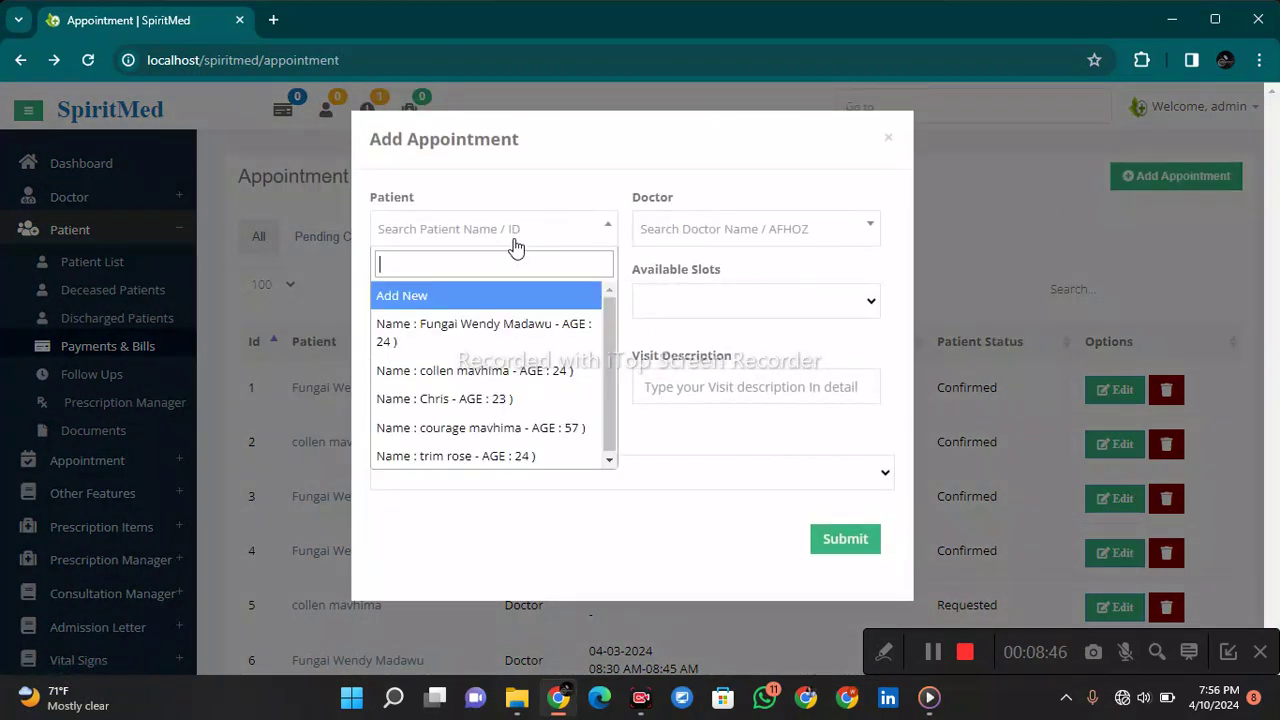
pyautogui.click(506, 322)
pyautogui.click(689, 244)
pyautogui.click(655, 298)
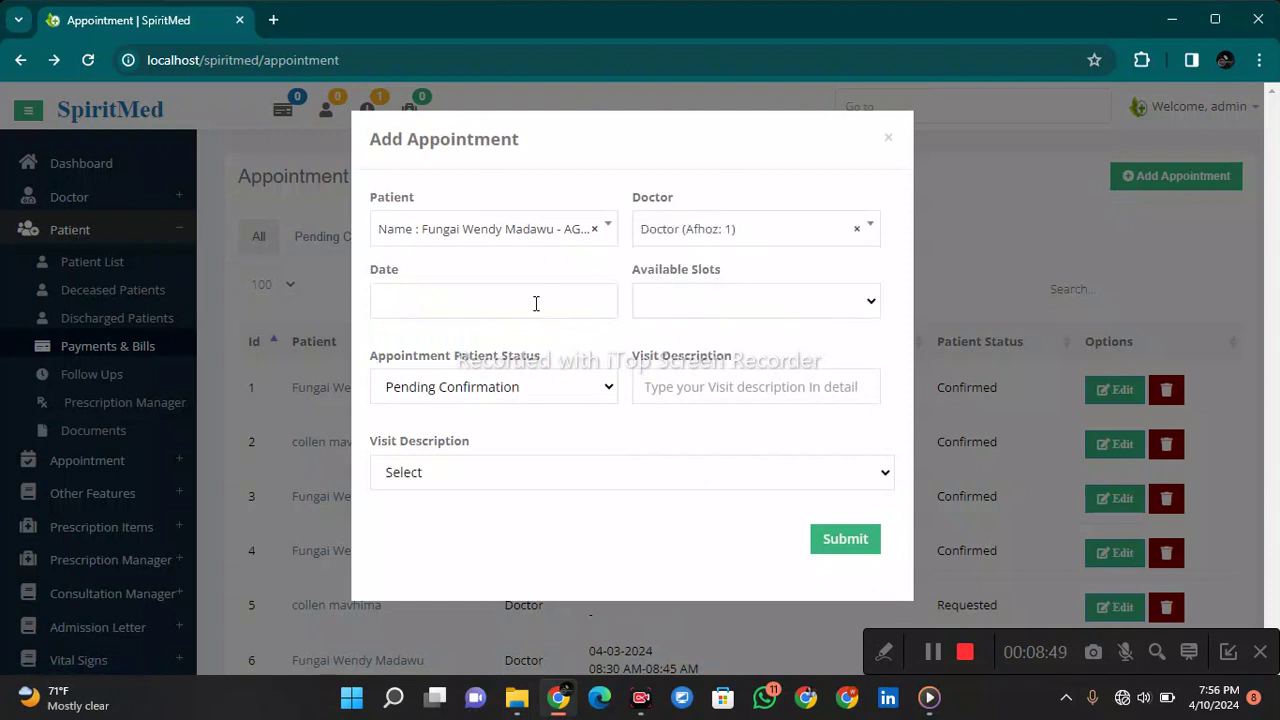
pyautogui.click(534, 302)
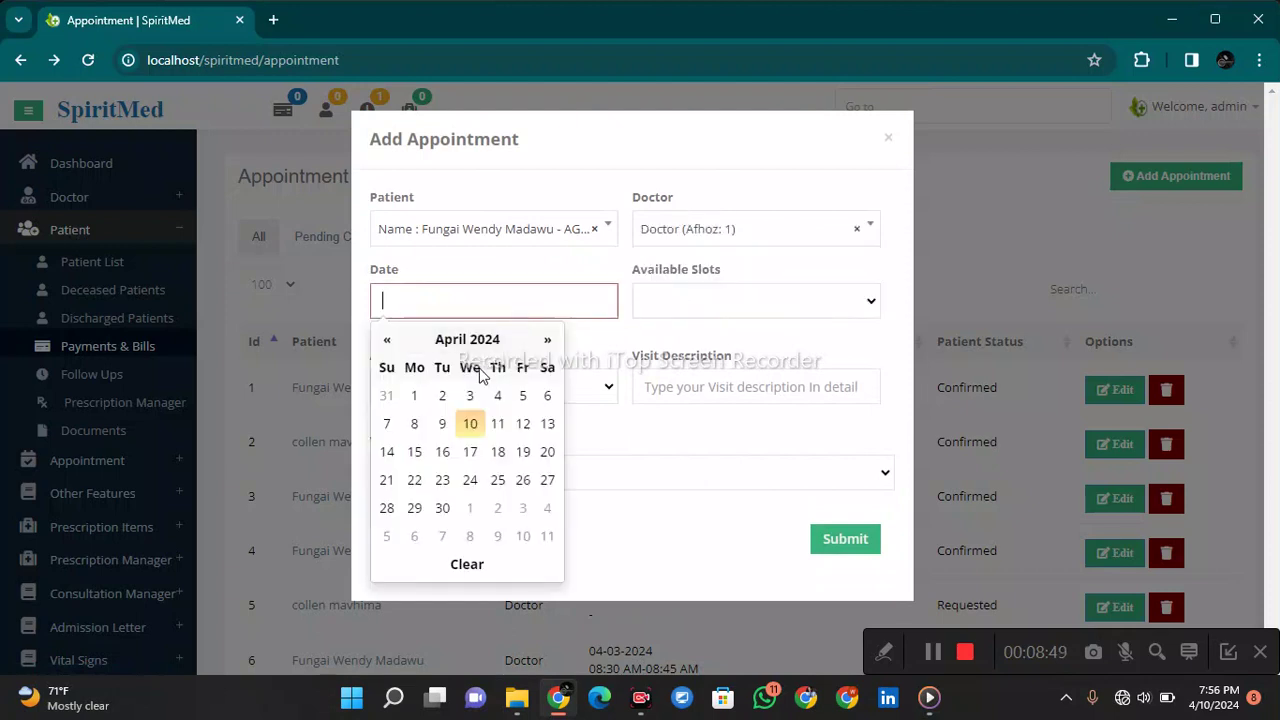
pyautogui.click(494, 430)
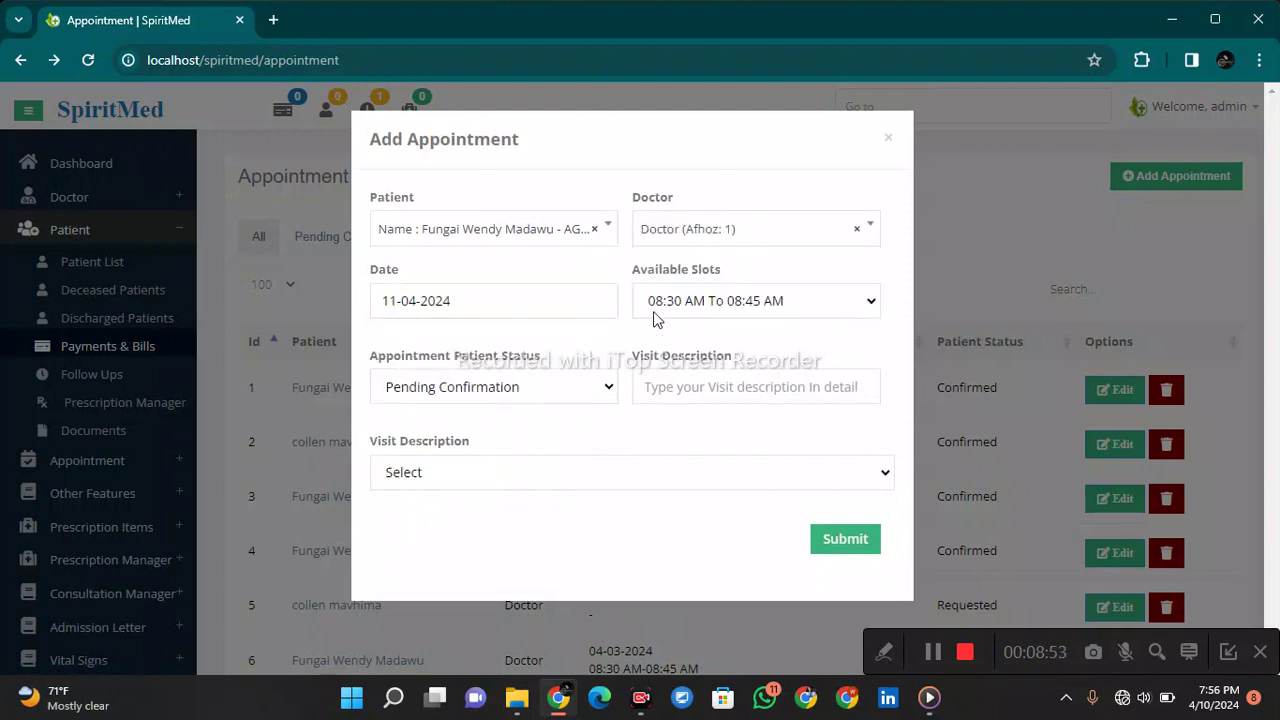
# - Keep the 08:30 AM To 08:45 AM slot, set status Confirmed, description "tes" and visit type Consultation, and submit the appointment
pyautogui.click(530, 385)
pyautogui.click(685, 301)
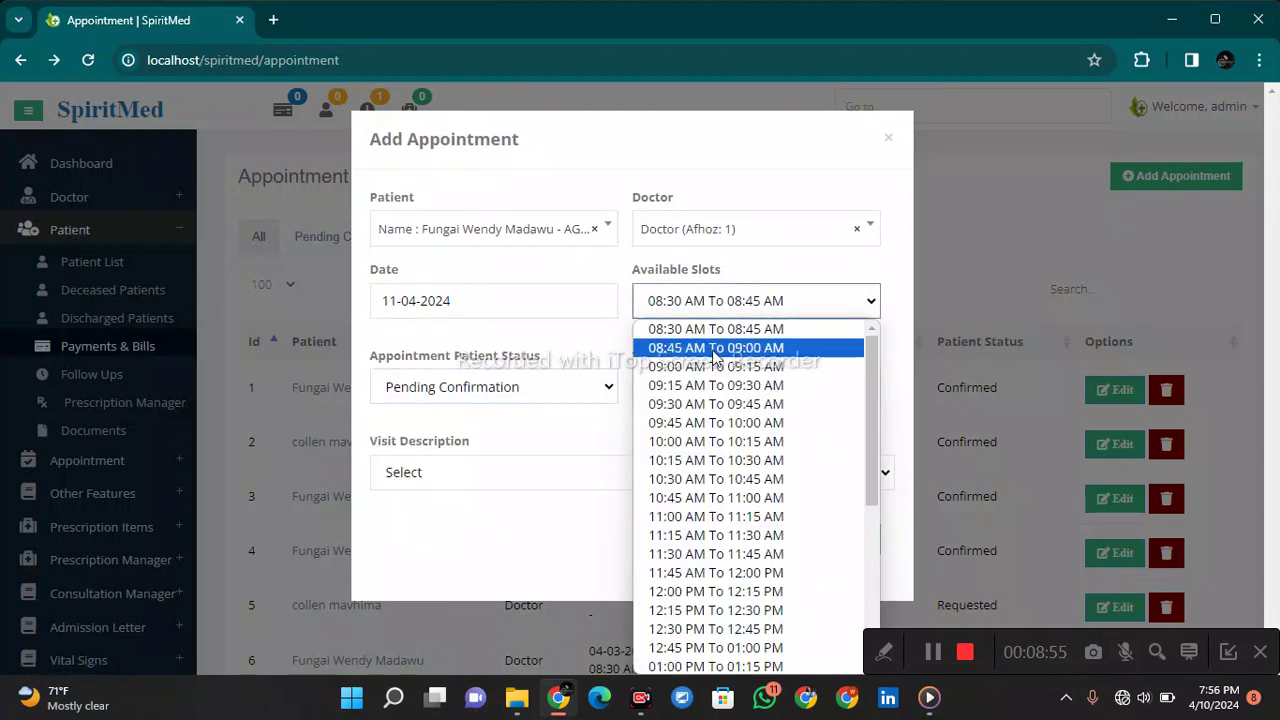
pyautogui.click(497, 383)
pyautogui.click(497, 383)
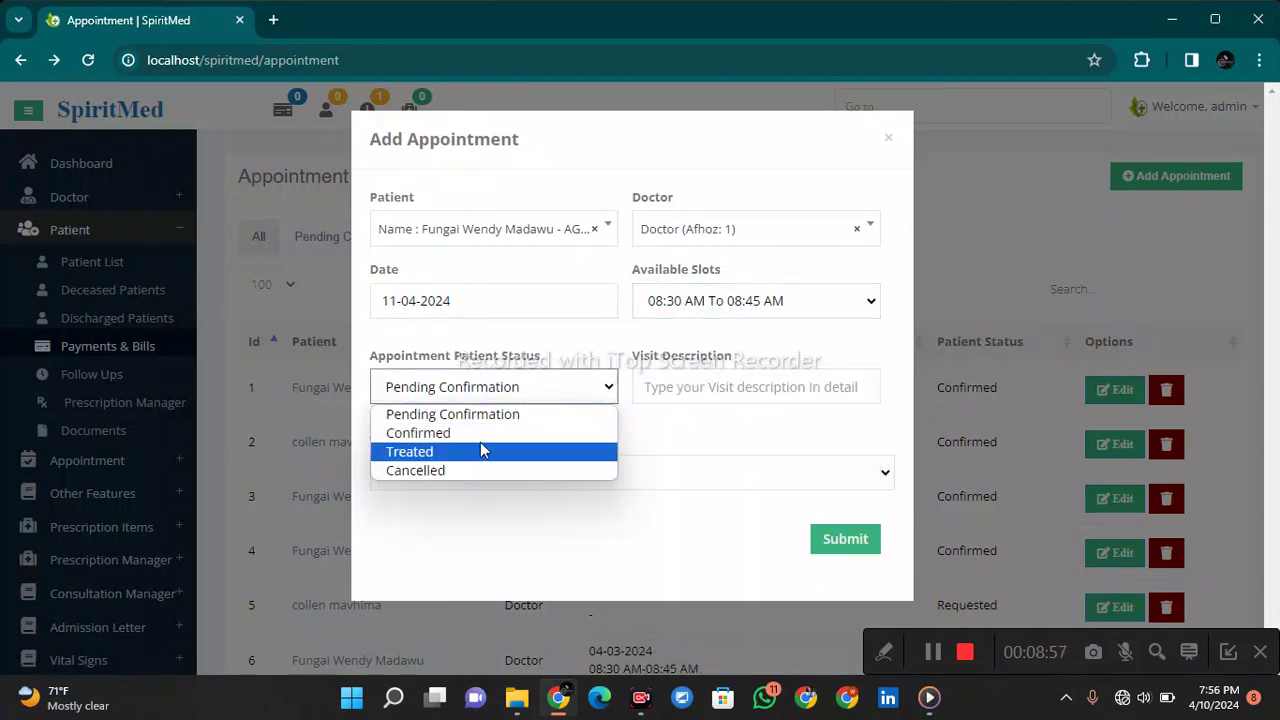
pyautogui.click(481, 438)
pyautogui.click(768, 391)
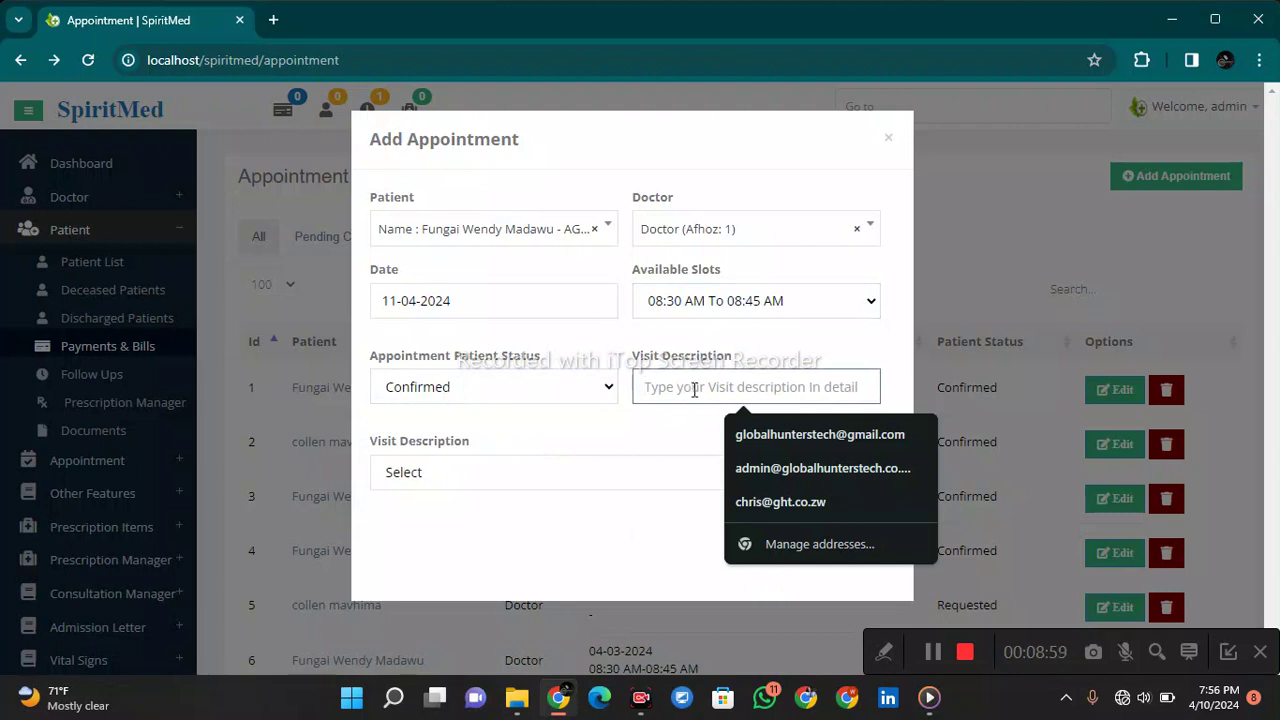
pyautogui.write('tes')
pyautogui.click(603, 488)
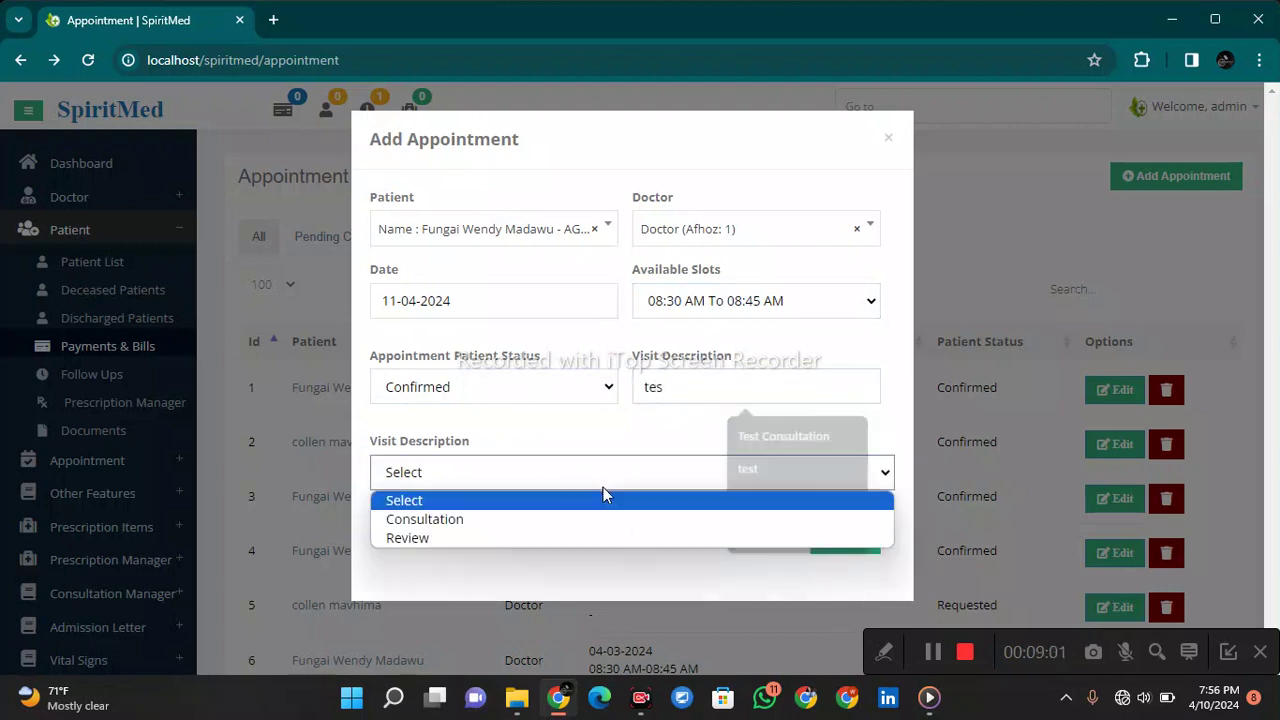
pyautogui.click(521, 517)
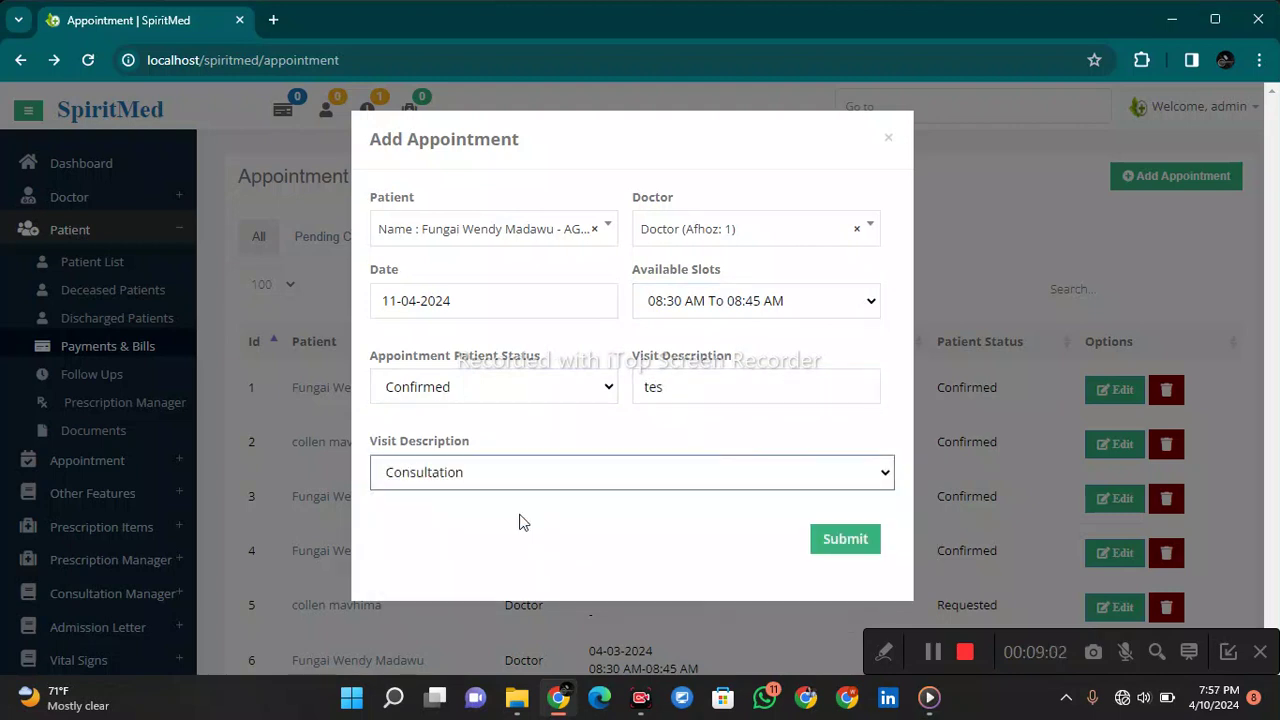
pyautogui.click(845, 538)
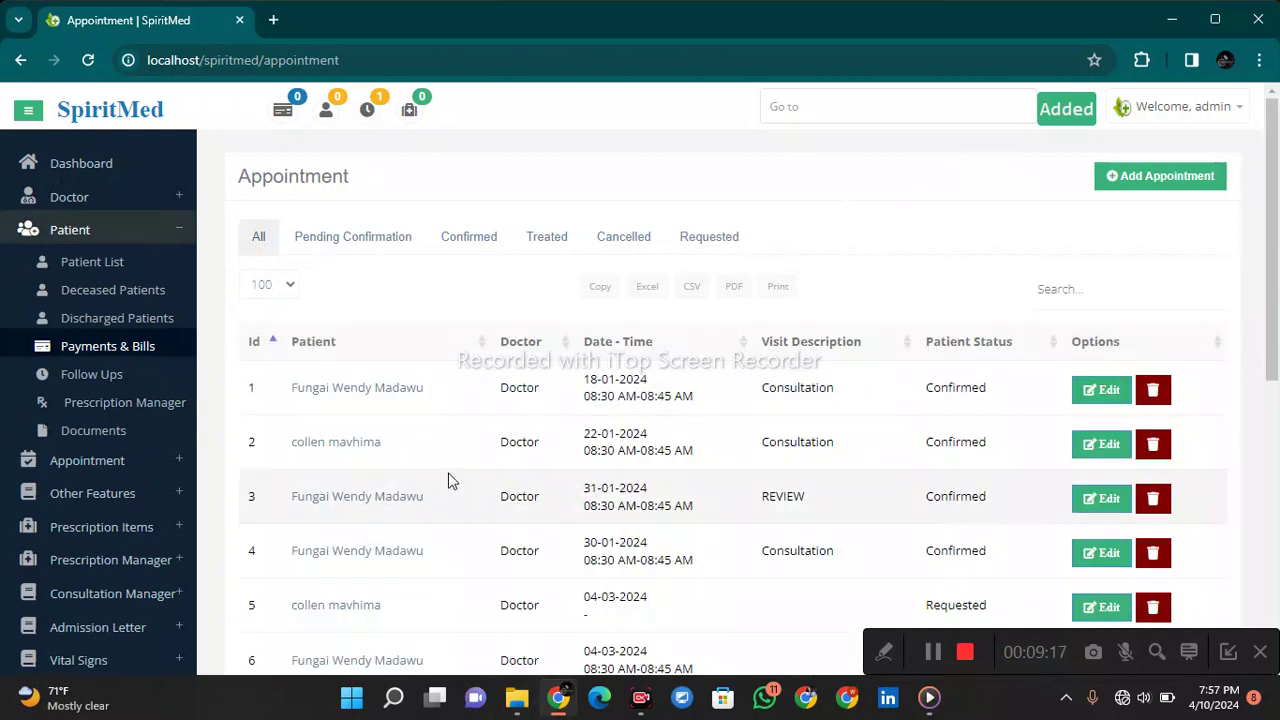
# - Return to the dashboard and browse its calendar through earlier months, ending on March 2024
pyautogui.click(90, 178)
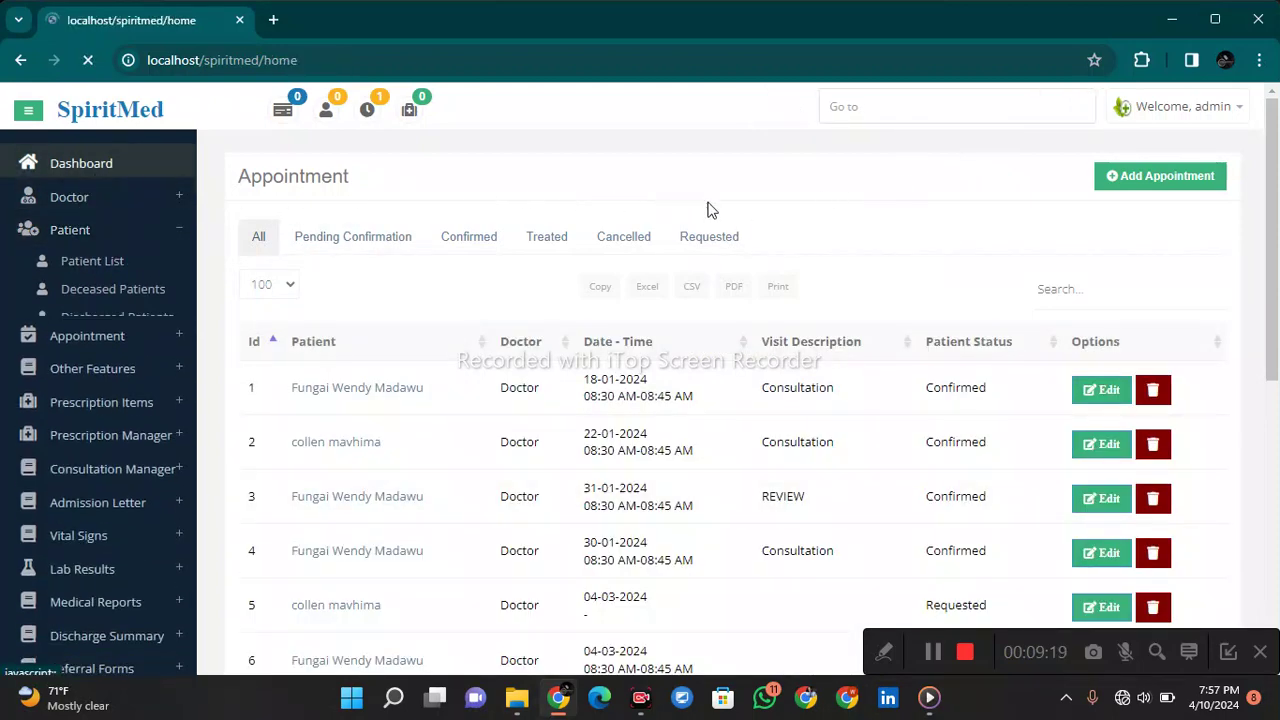
pyautogui.scroll(-6, 863, 209)
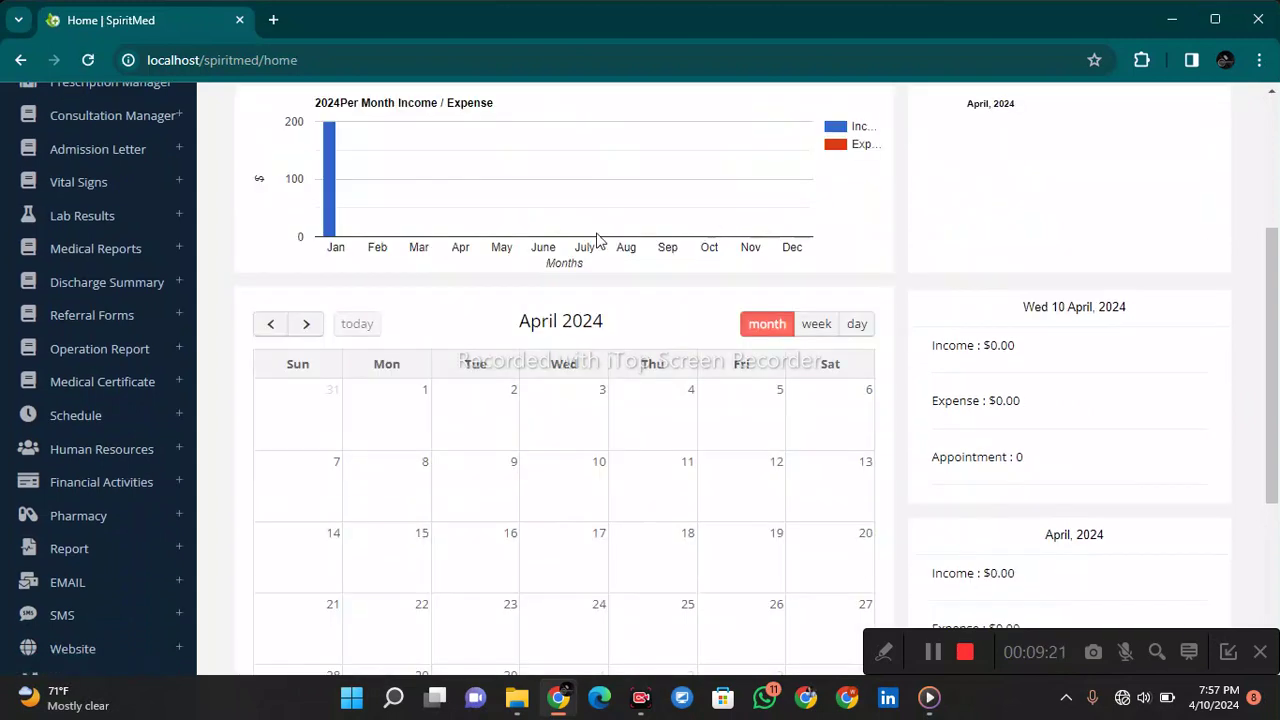
pyautogui.scroll(-2, 560, 245)
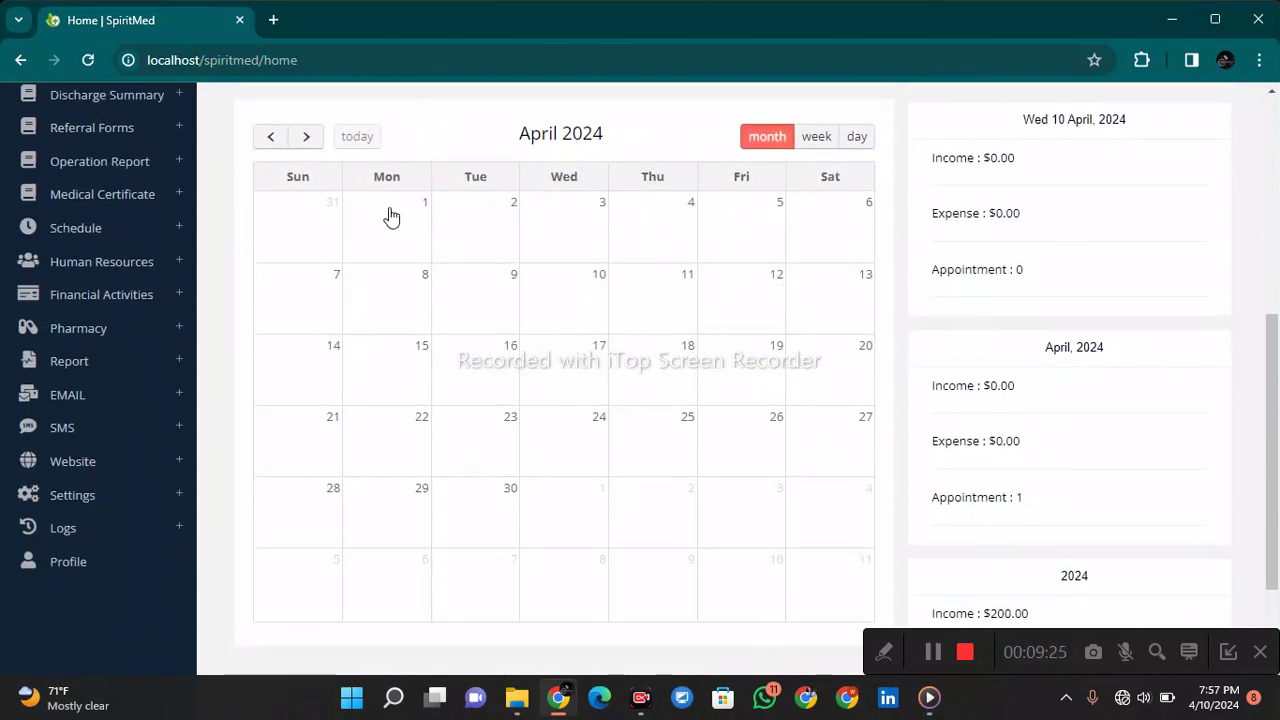
pyautogui.click(270, 140)
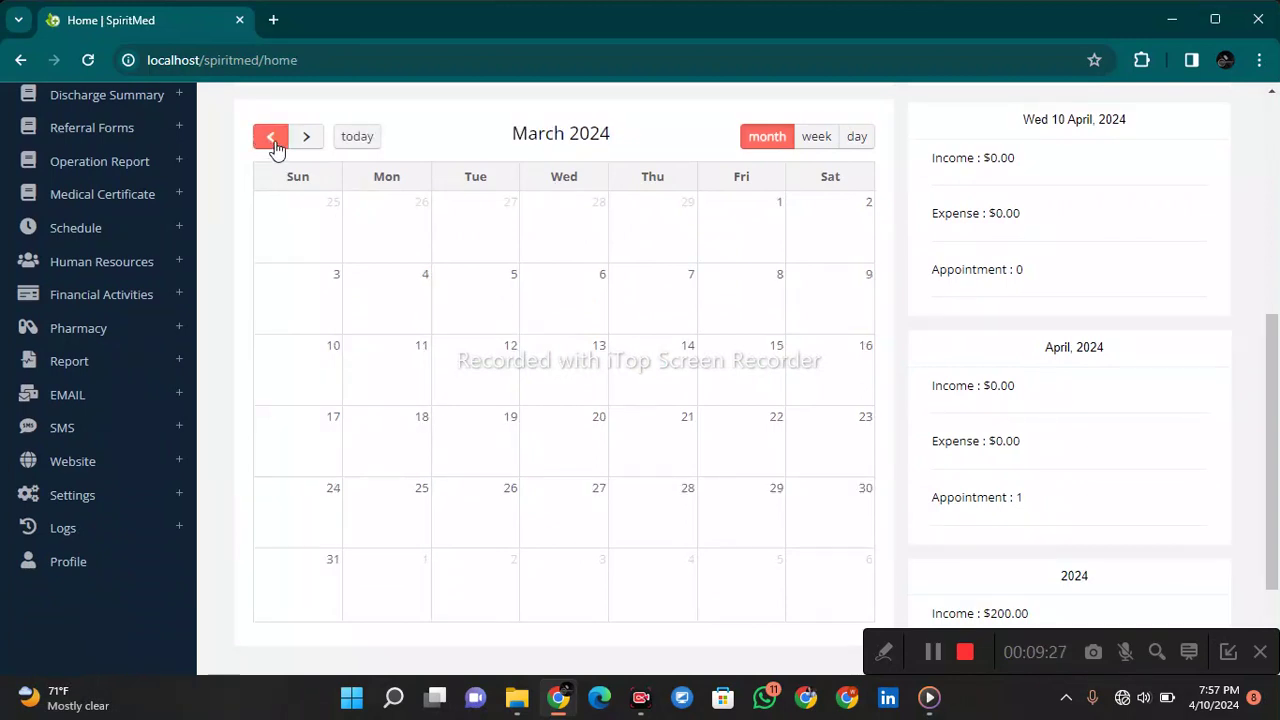
pyautogui.click(273, 146)
pyautogui.click(318, 142)
# - Show the Appointment list from the dashboard and look over its dates, visit descriptions and patient statuses
pyautogui.scroll(3, 920, 275)
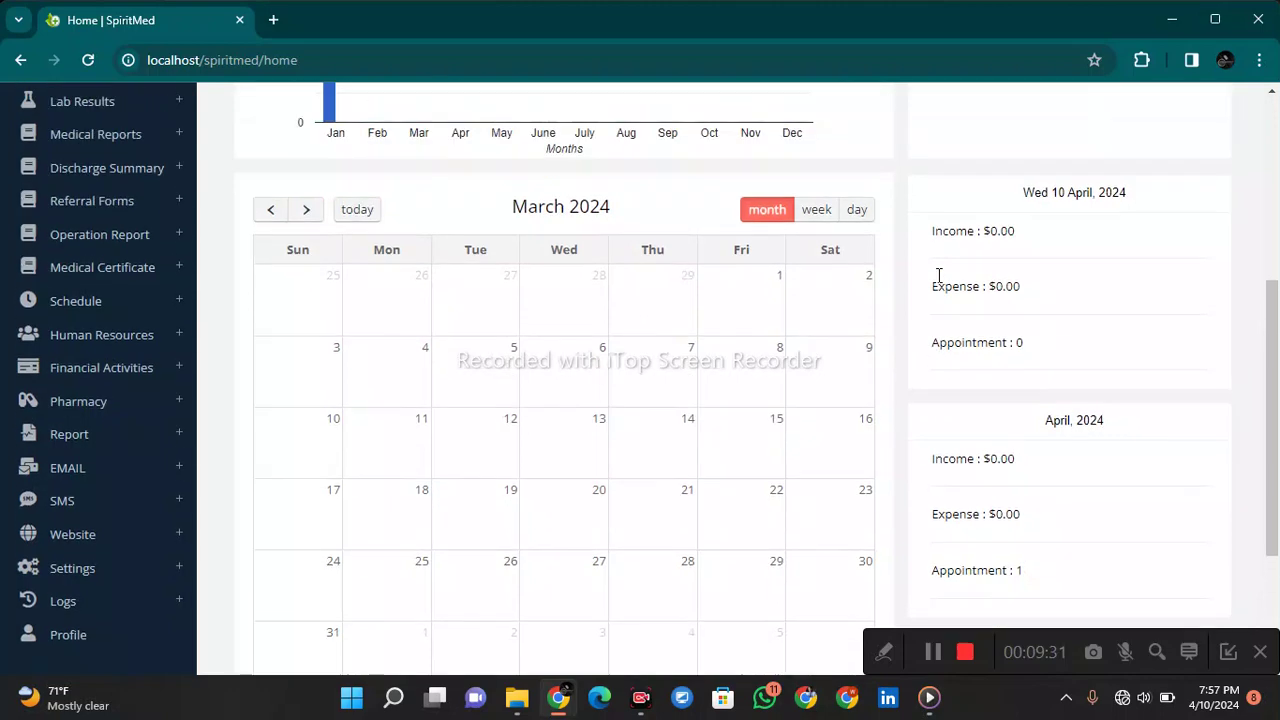
pyautogui.scroll(2, 930, 240)
pyautogui.click(880, 210)
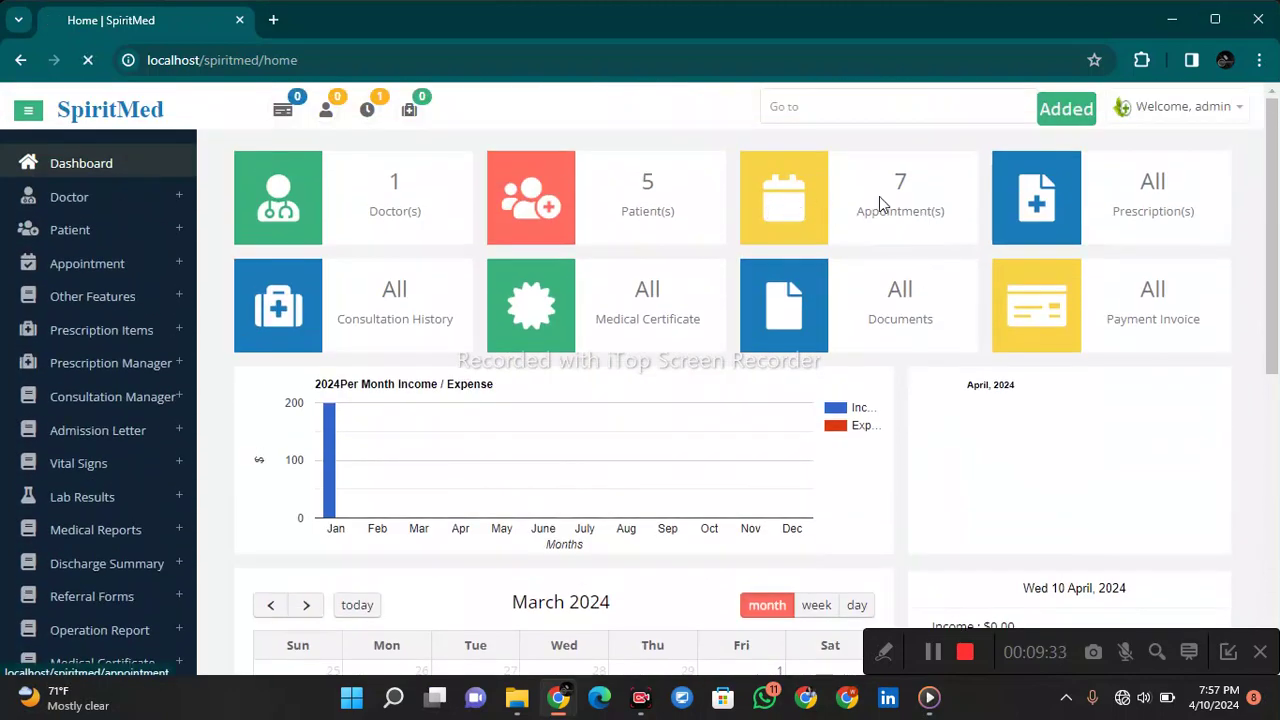
pyautogui.scroll(-1, 651, 229)
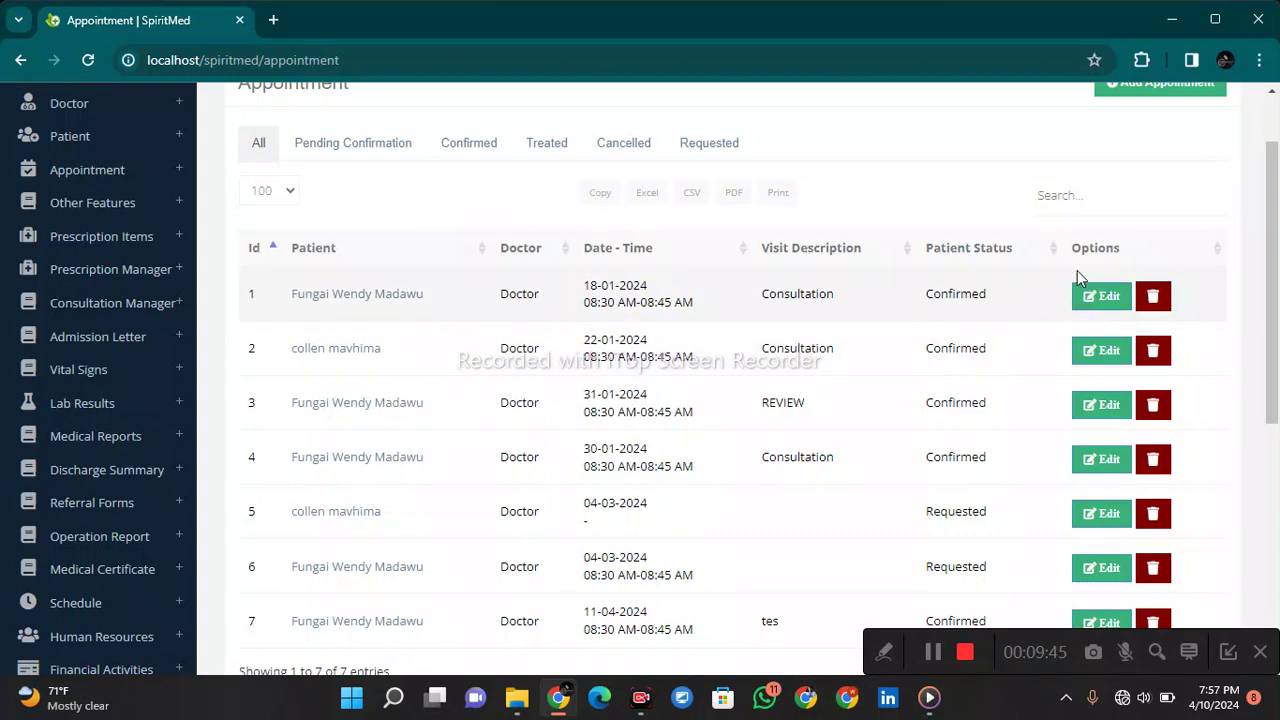
pyautogui.scroll(1, 1095, 235)
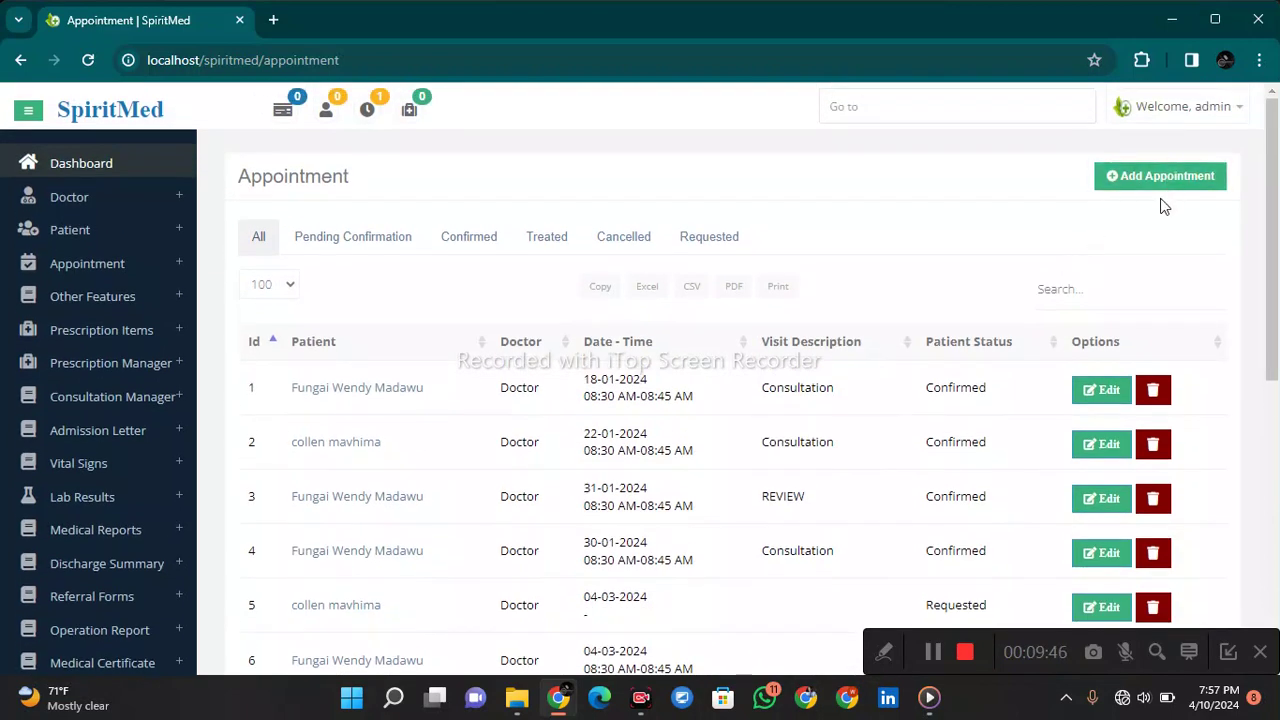
# - Edit the appointment with Id 1, set its date to 10-04-2024 and submit the change
pyautogui.click(1103, 390)
pyautogui.click(527, 296)
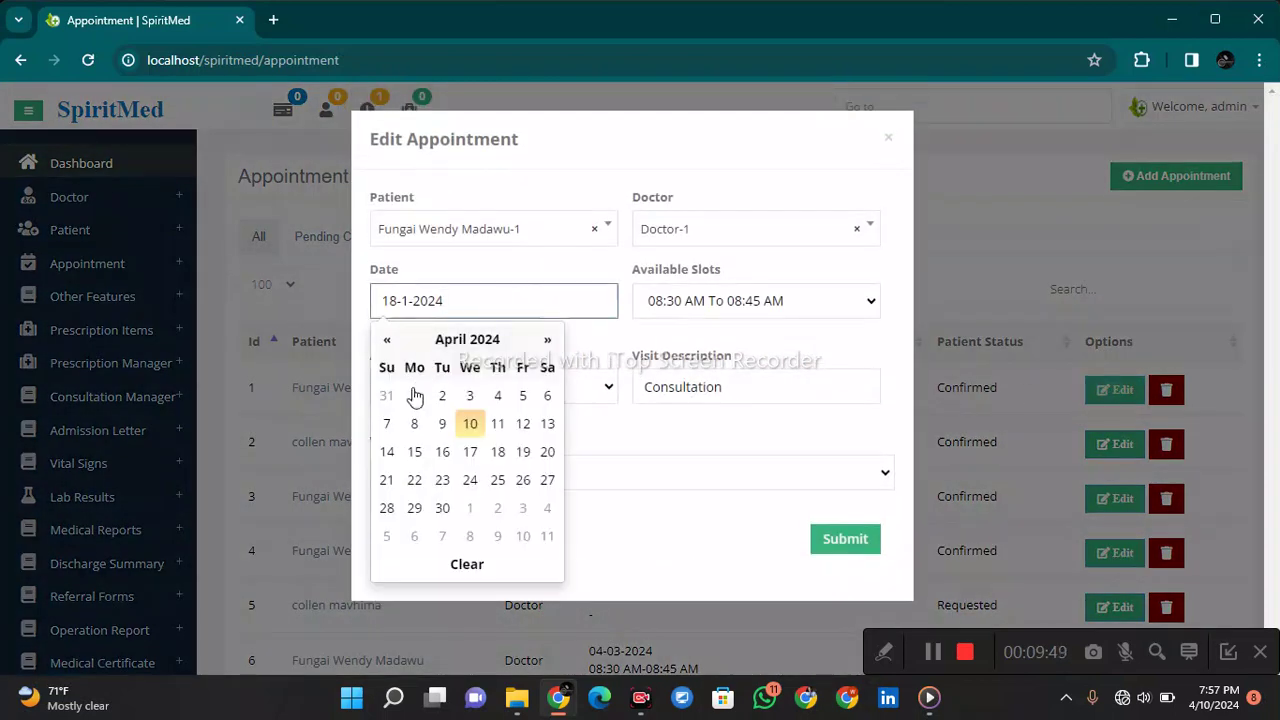
pyautogui.click(470, 424)
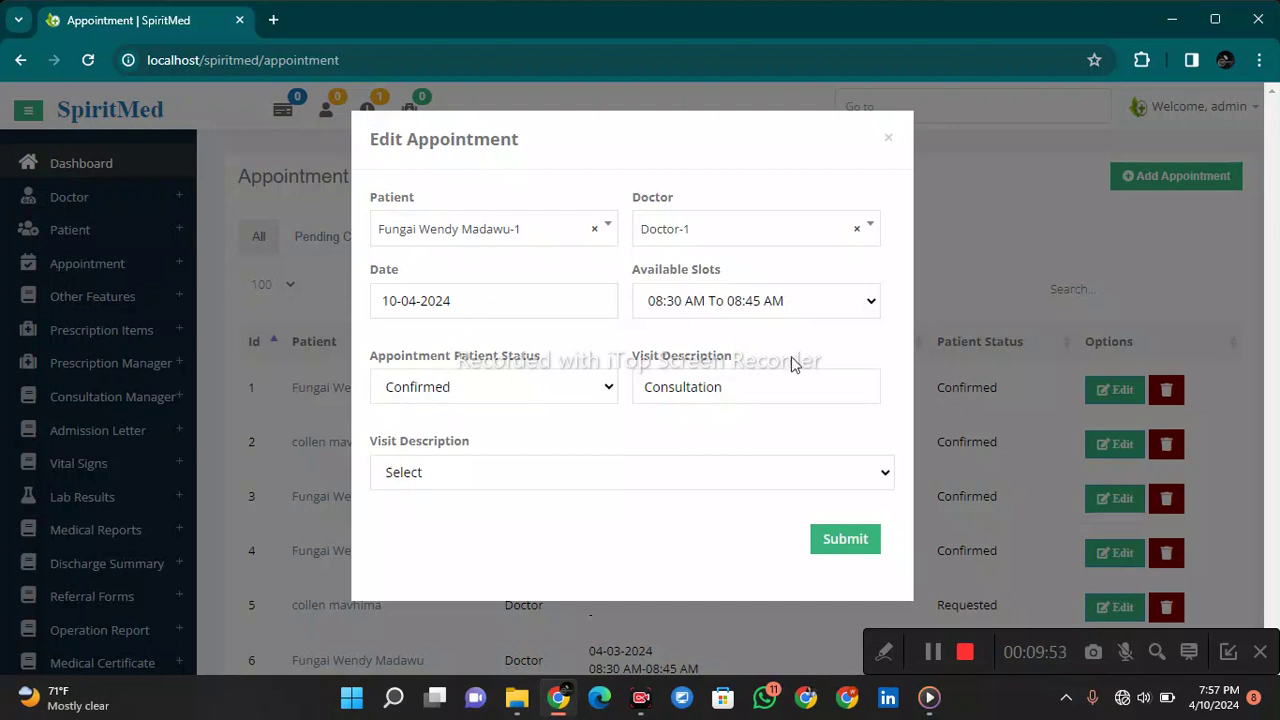
pyautogui.click(826, 550)
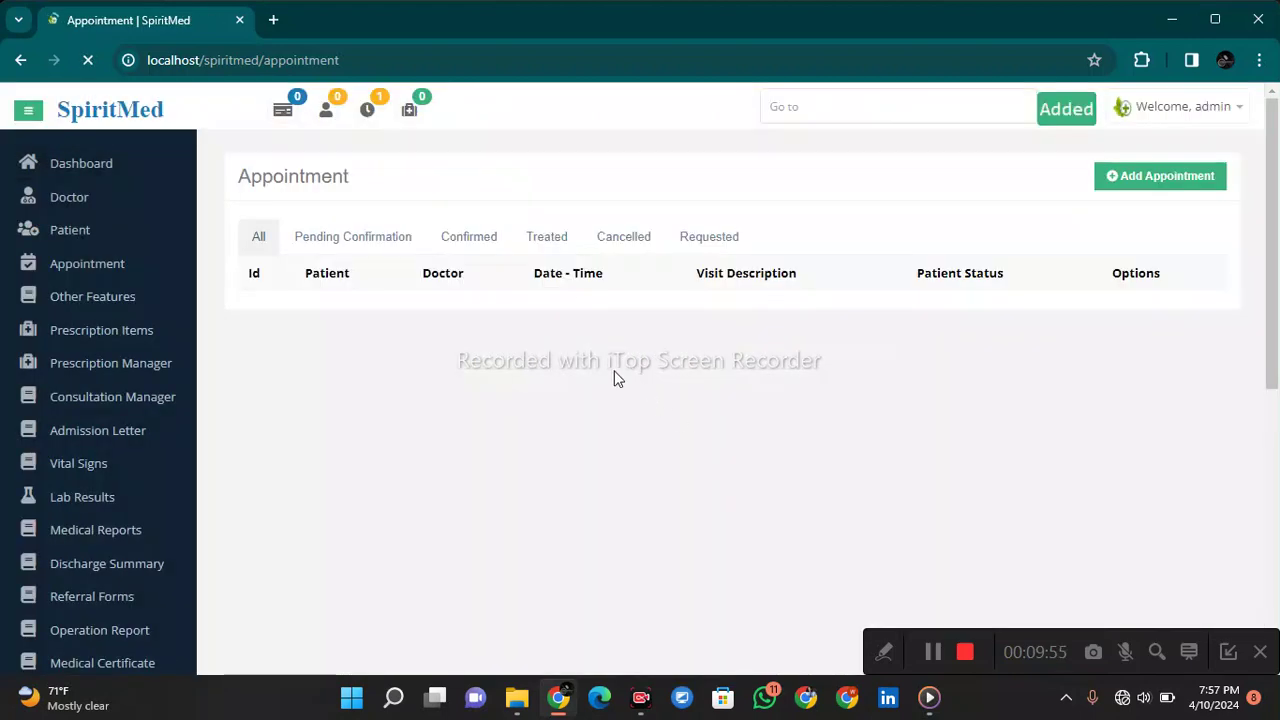
# - Return to the dashboard and check the April 2024 calendar together with the daily and monthly income, expense and appointment summaries
pyautogui.click(100, 163)
pyautogui.scroll(-1, 805, 417)
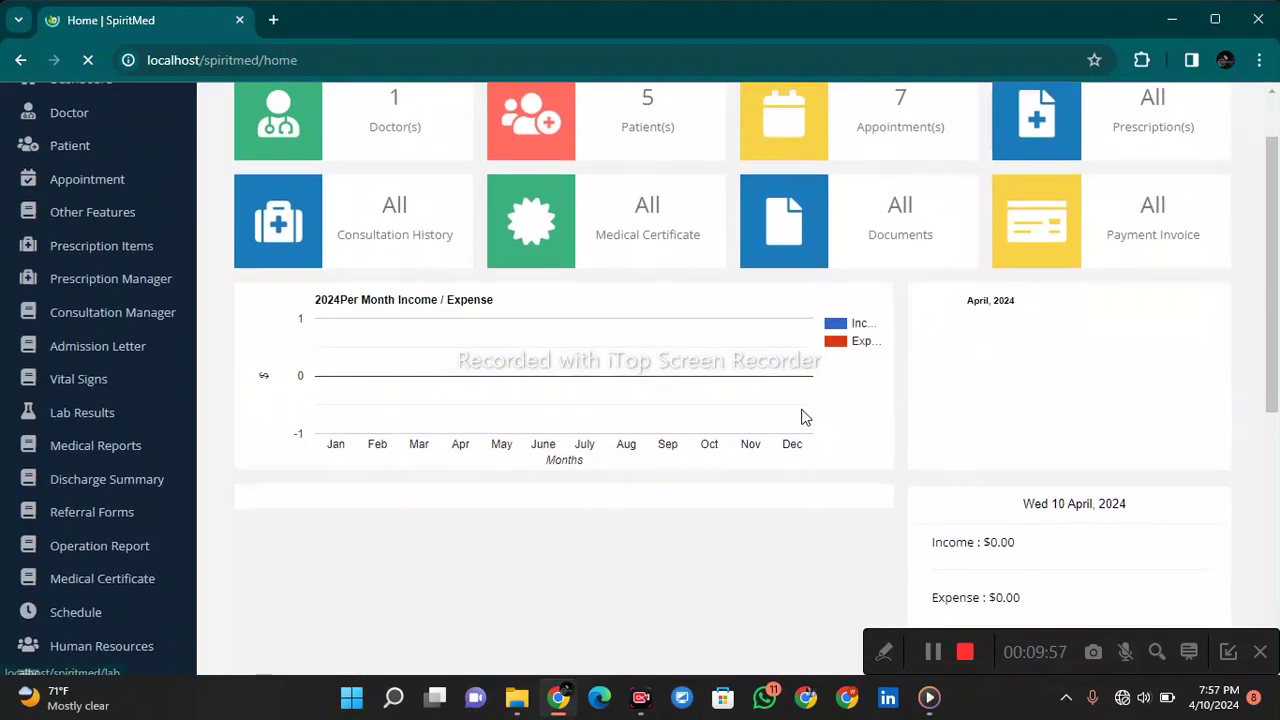
pyautogui.scroll(-3, 775, 373)
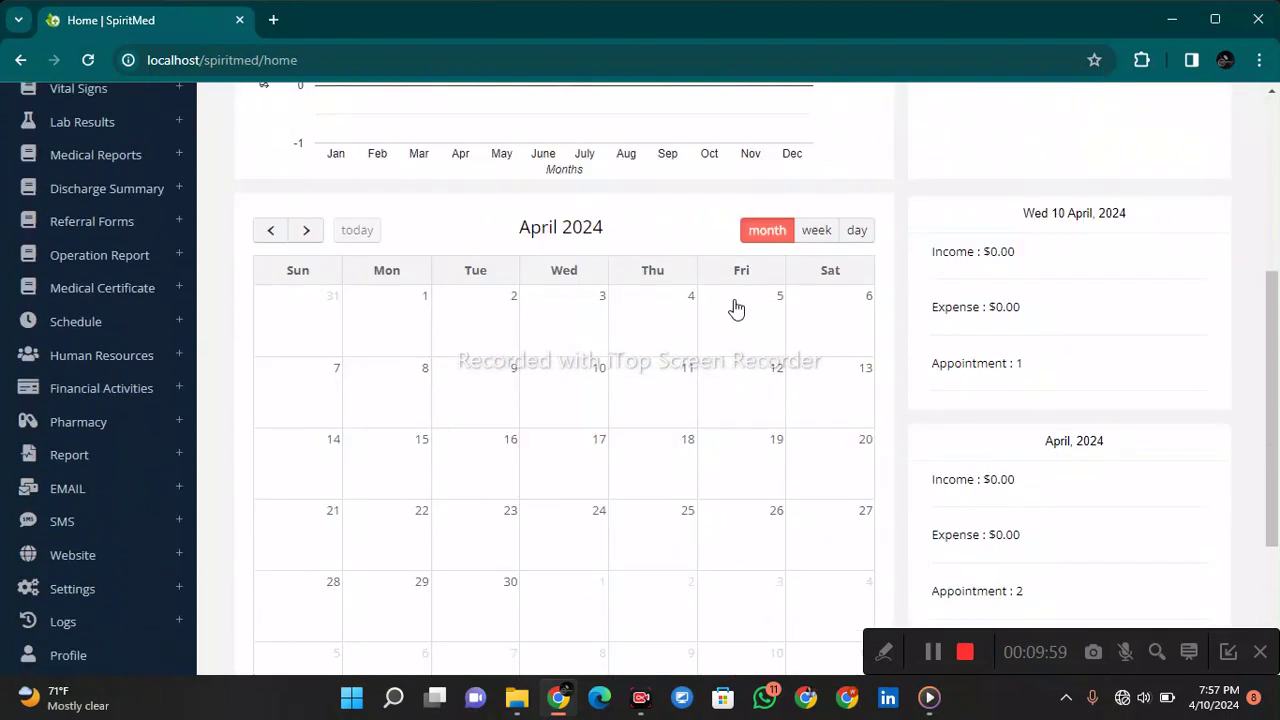
pyautogui.scroll(4, 736, 308)
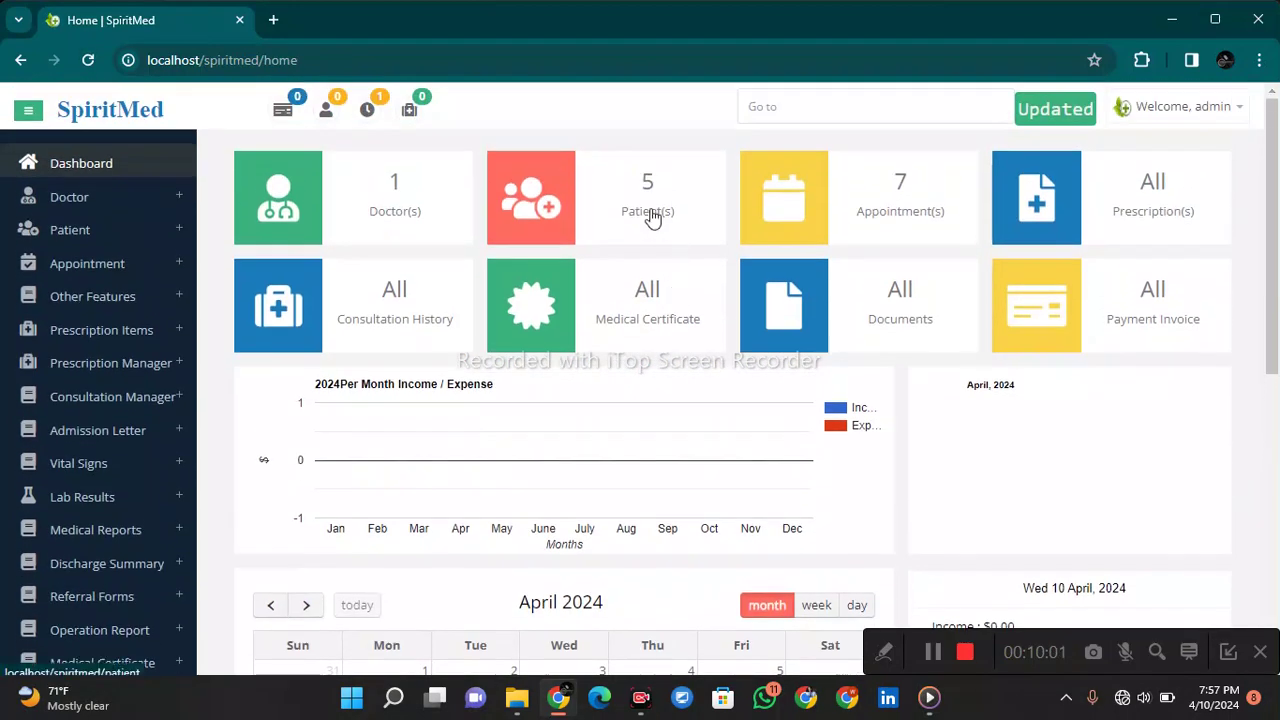
# - Show the Appointment list from the dashboard and check the updated date of the appointment with Id 1
pyautogui.click(922, 201)
pyautogui.scroll(-1, 677, 304)
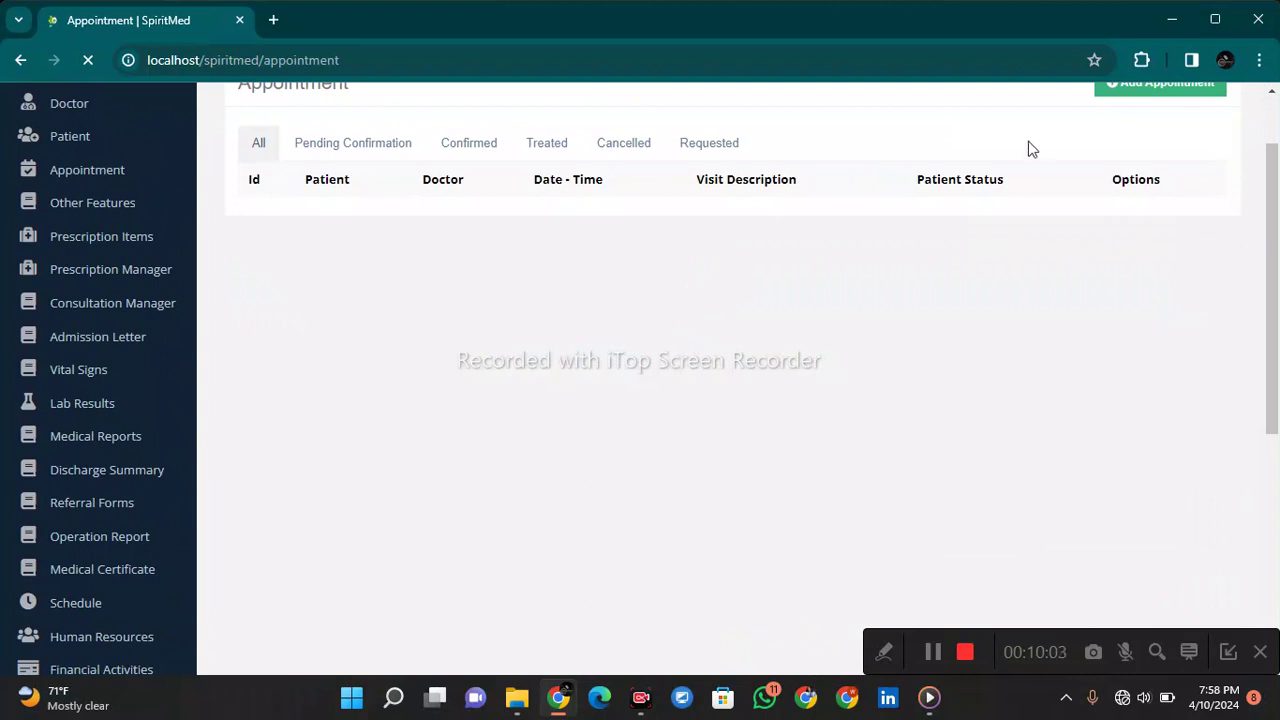
pyautogui.scroll(1, 1186, 109)
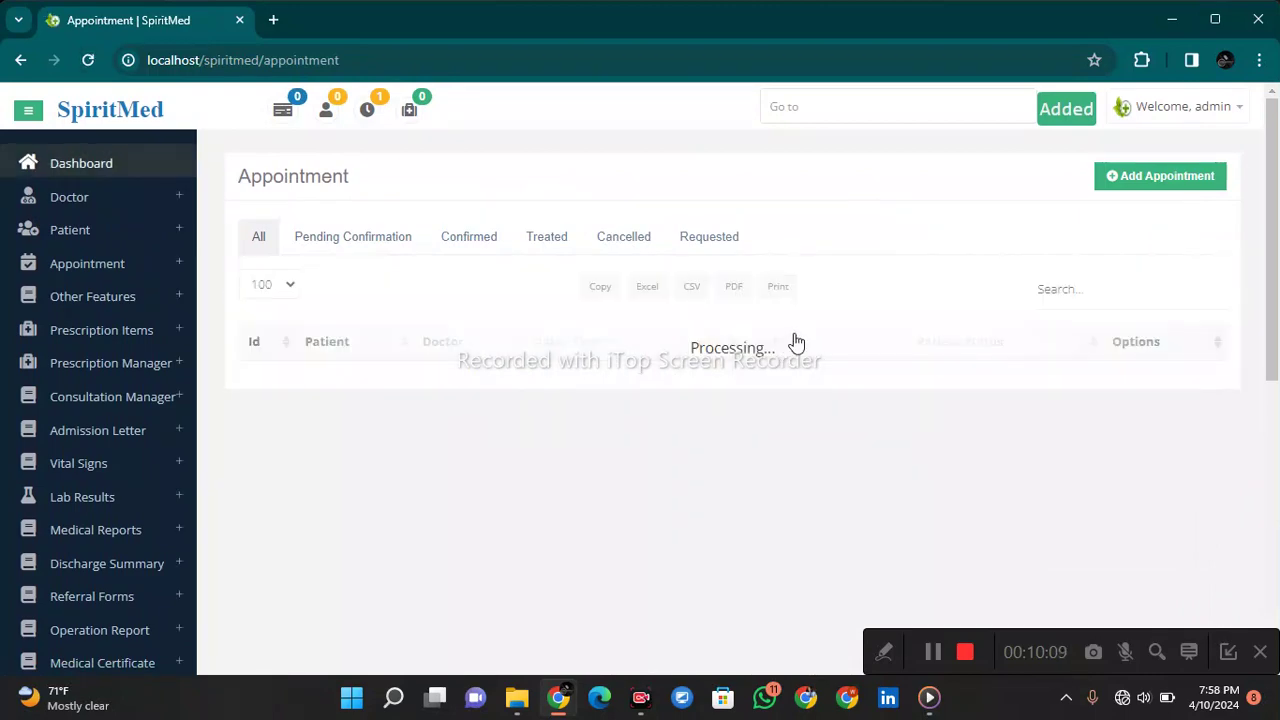
pyautogui.scroll(-1, 640, 340)
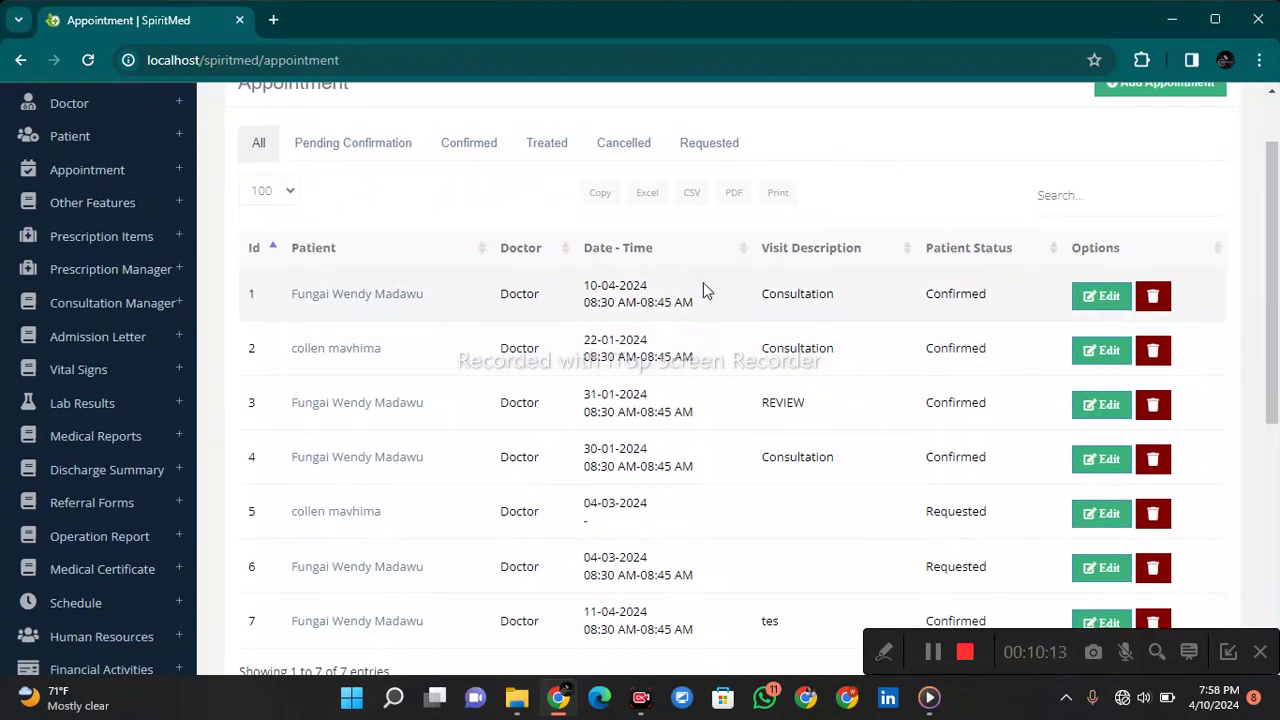
pyautogui.scroll(1, 551, 218)
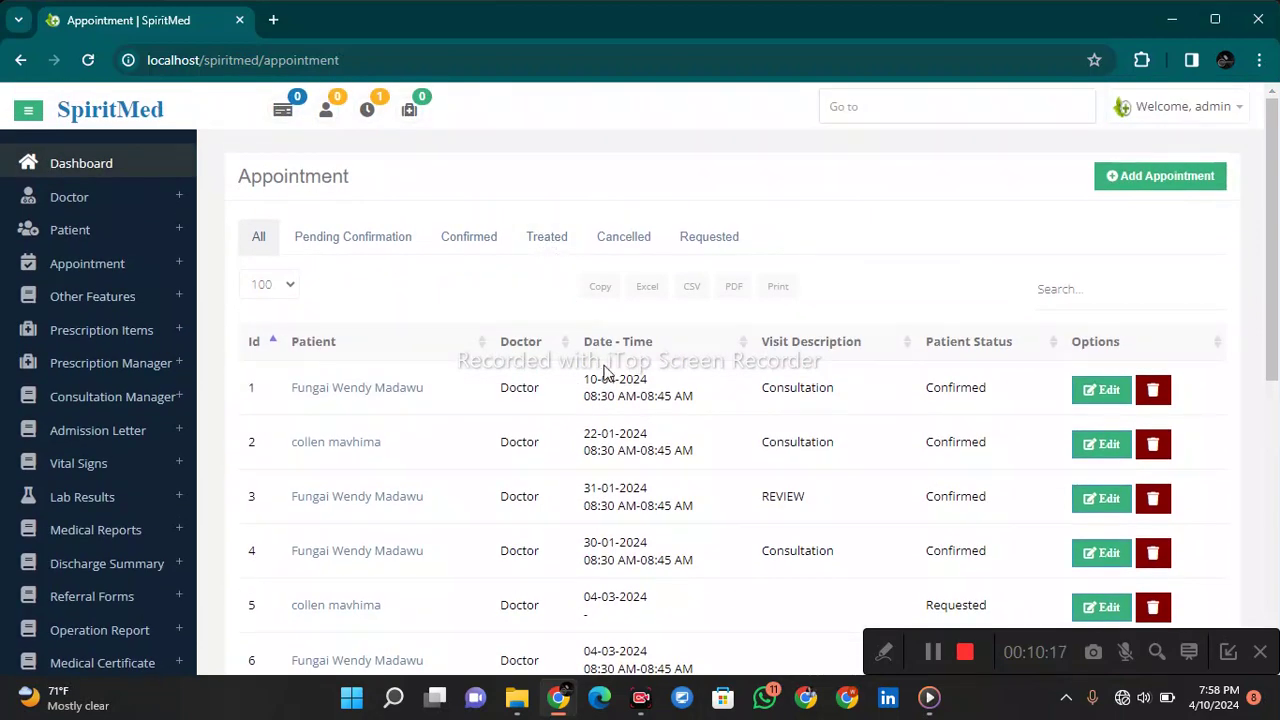
# - Go back to the dashboard and look over its summary tiles and the 2024 income and expense chart
pyautogui.click(91, 172)
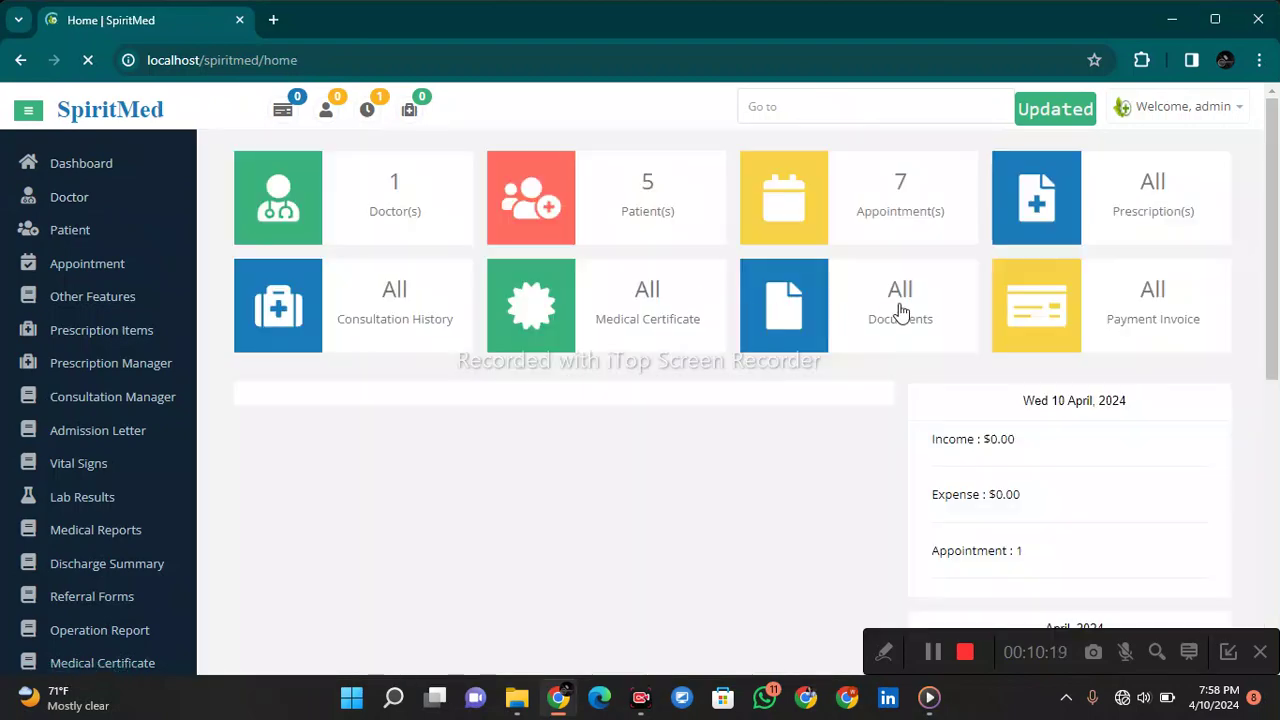
pyautogui.scroll(-1, 1048, 205)
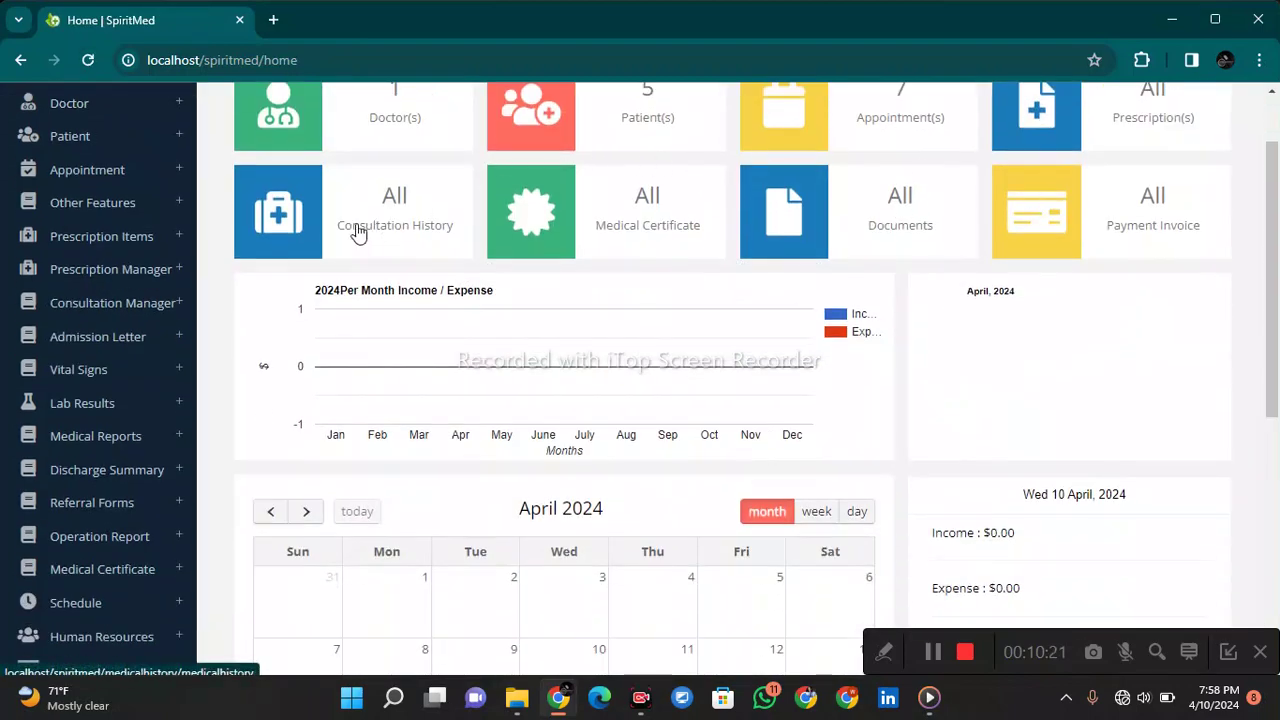
pyautogui.scroll(1, 300, 240)
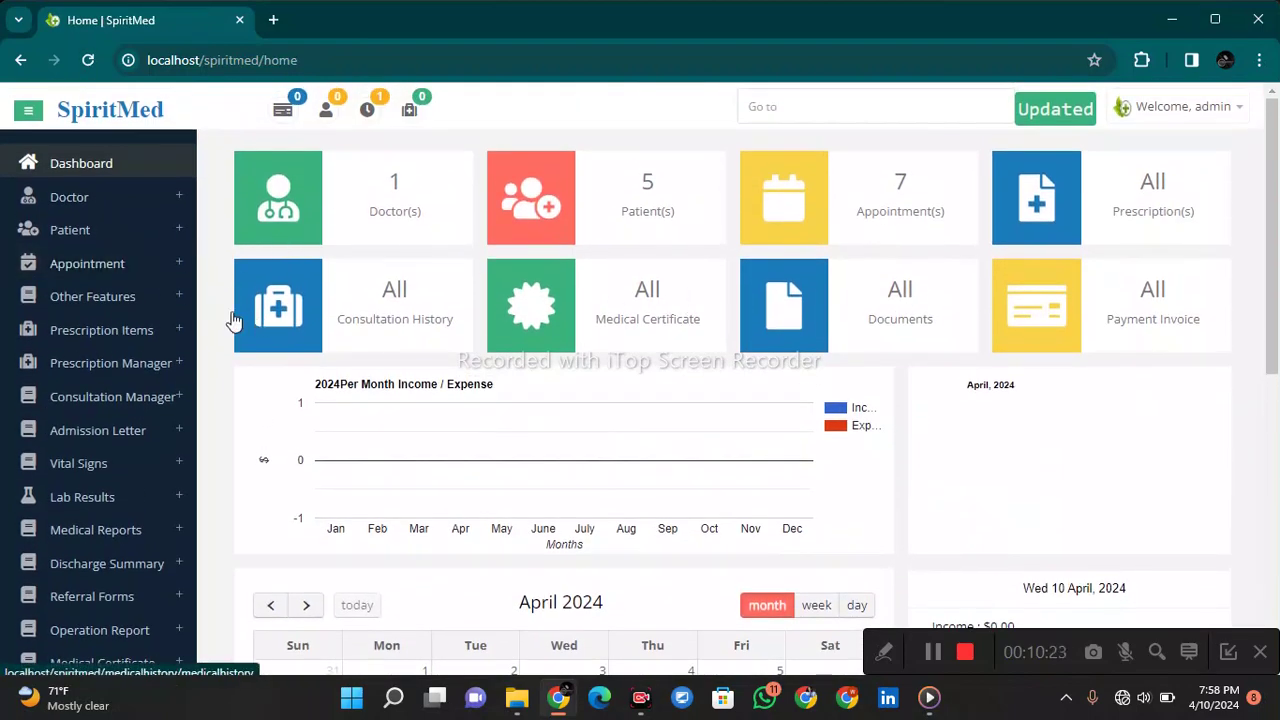
pyautogui.scroll(-1, 150, 310)
# - Show the Time list under Prescription Items and look through its entries
pyautogui.click(143, 234)
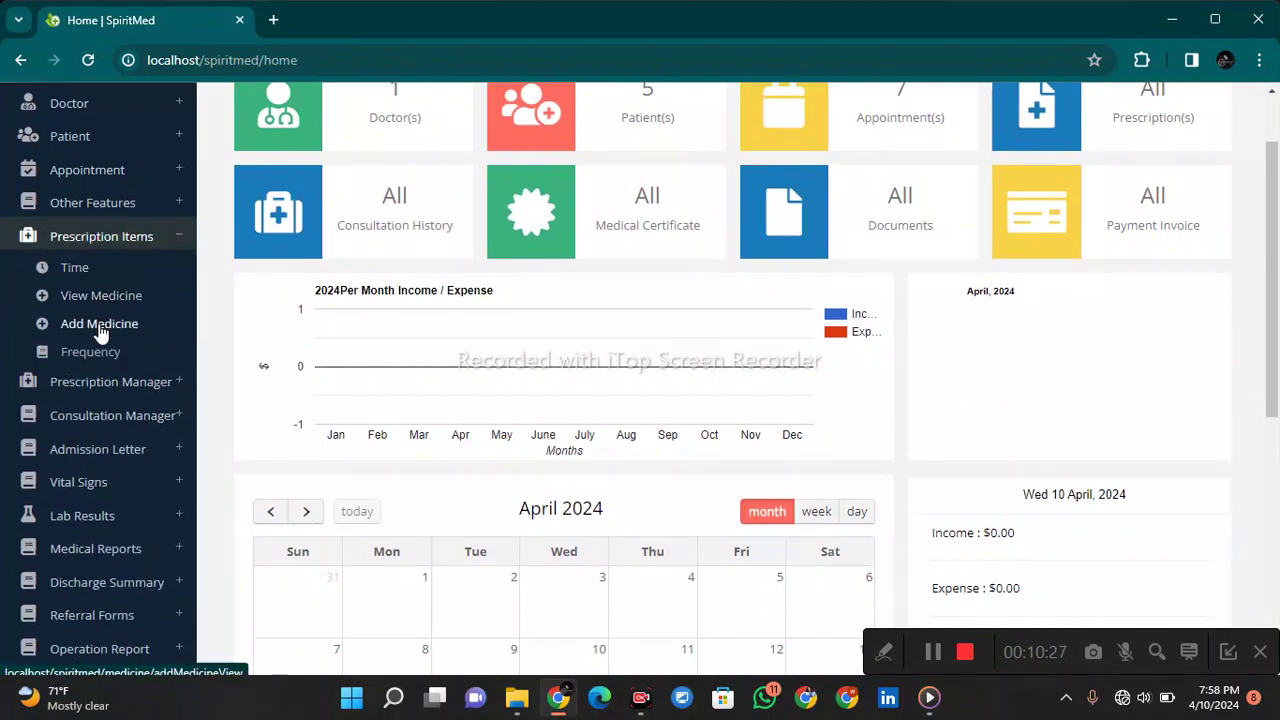
pyautogui.click(74, 267)
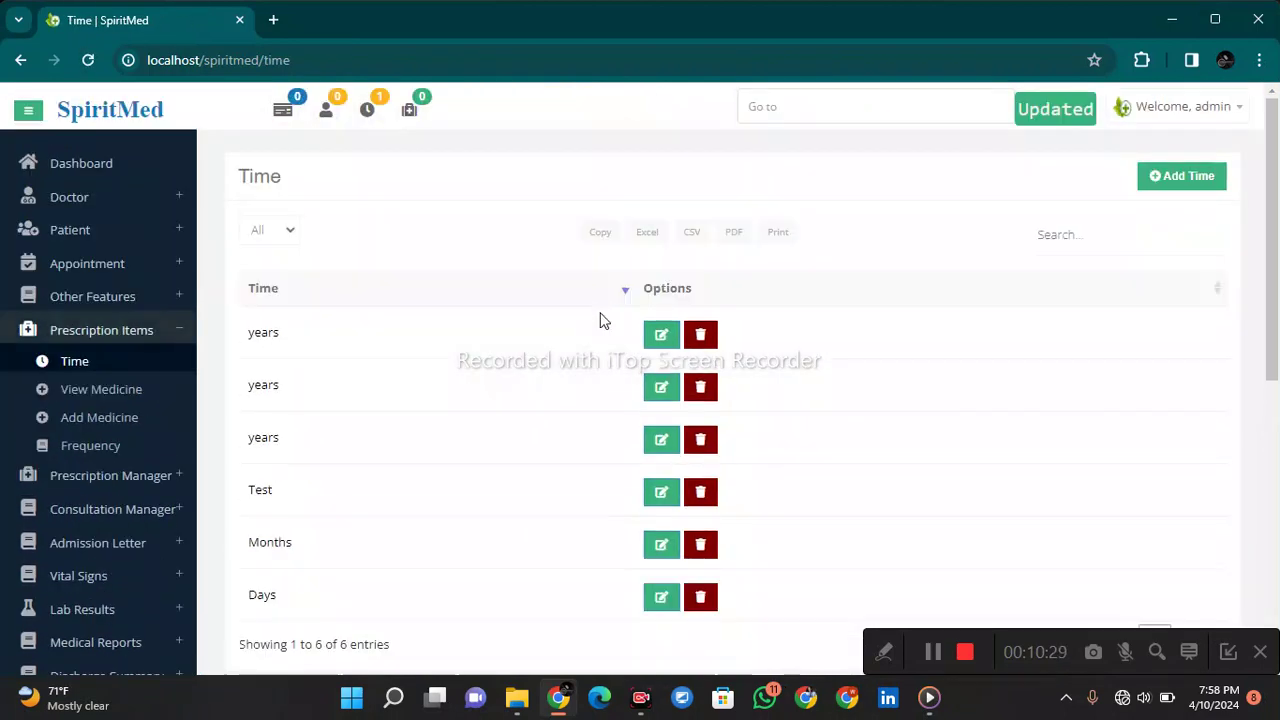
pyautogui.scroll(-2, 369, 320)
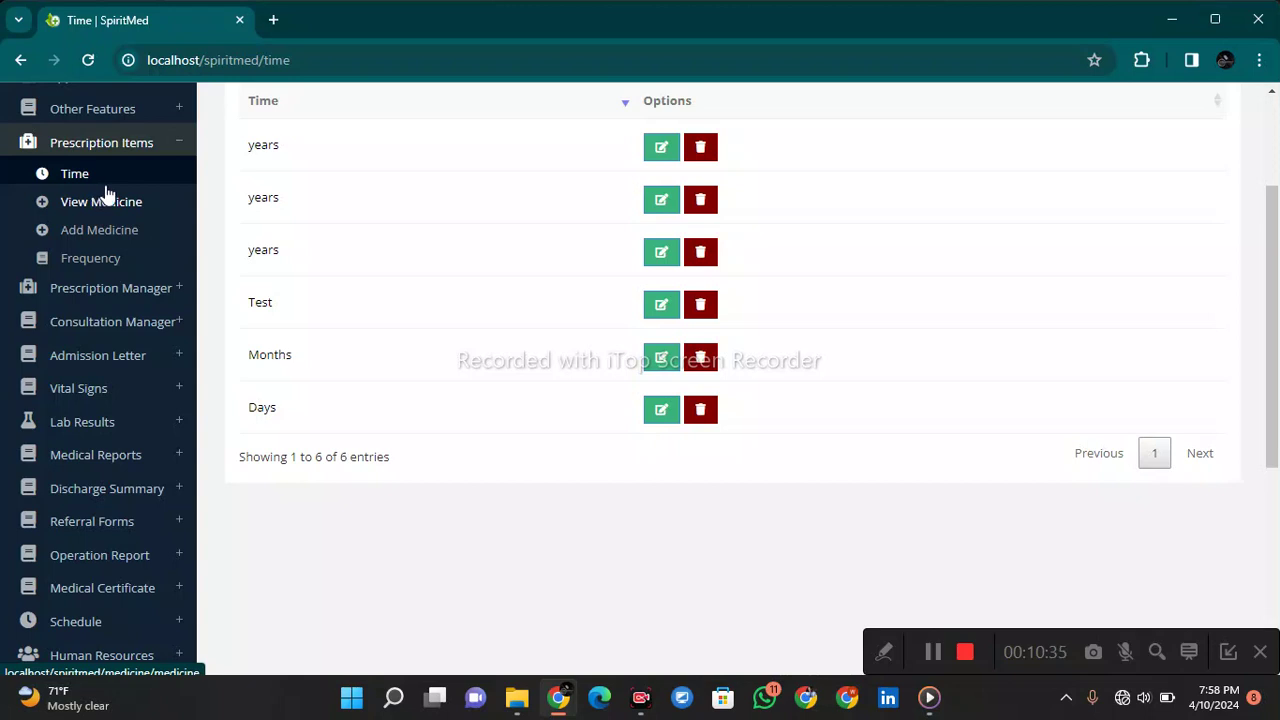
pyautogui.scroll(-1, 780, 355)
pyautogui.scroll(2, 600, 335)
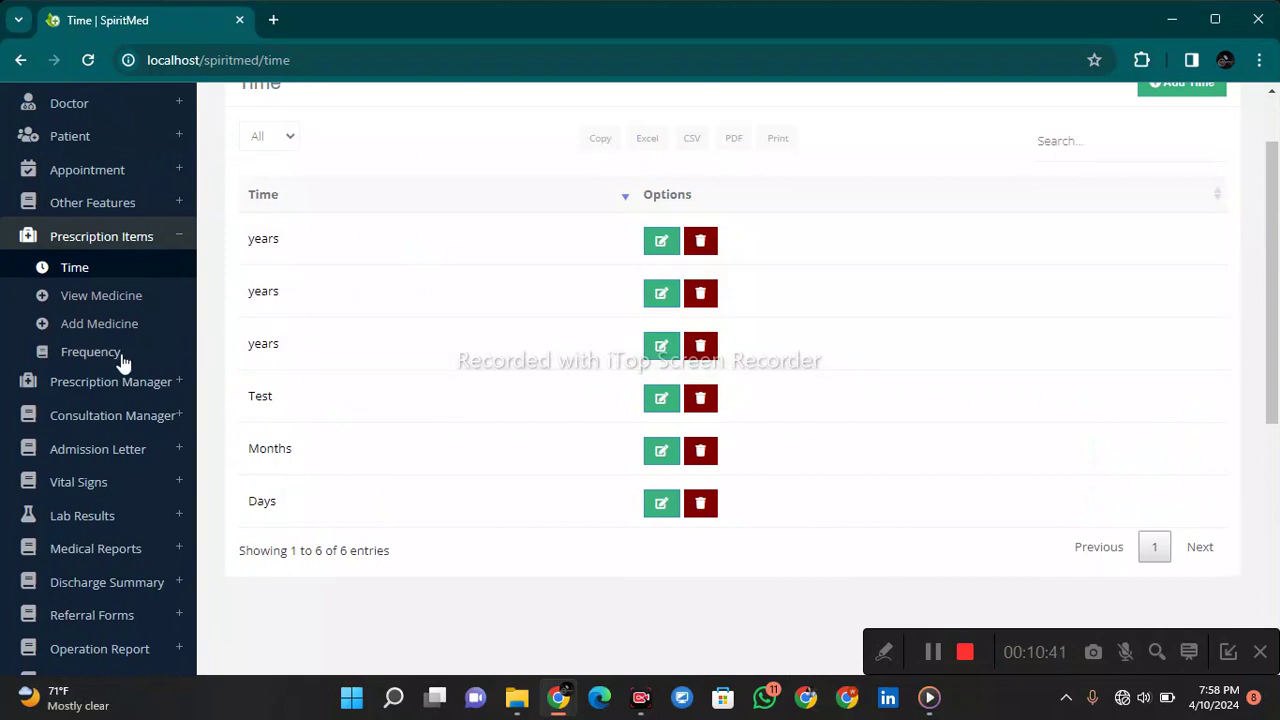
# - View the Medicine list, the empty Add Medicine form and the Frequency list of the prescription items
pyautogui.click(120, 295)
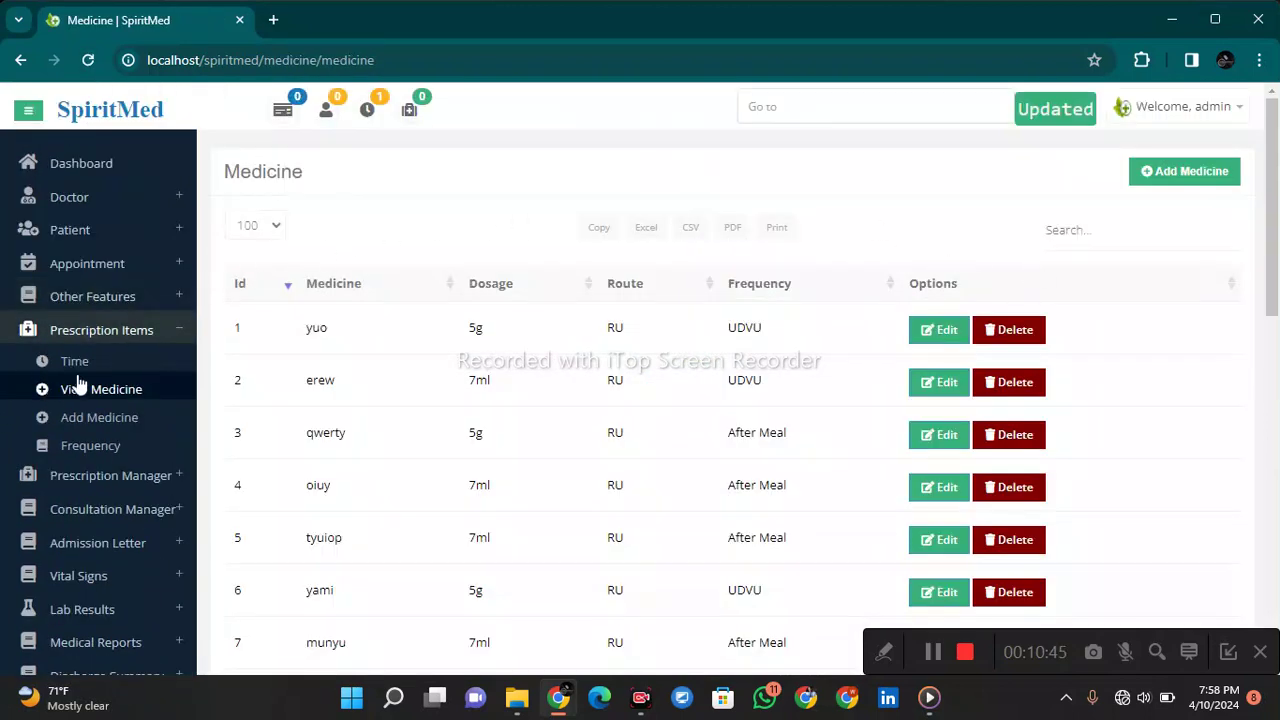
pyautogui.click(90, 418)
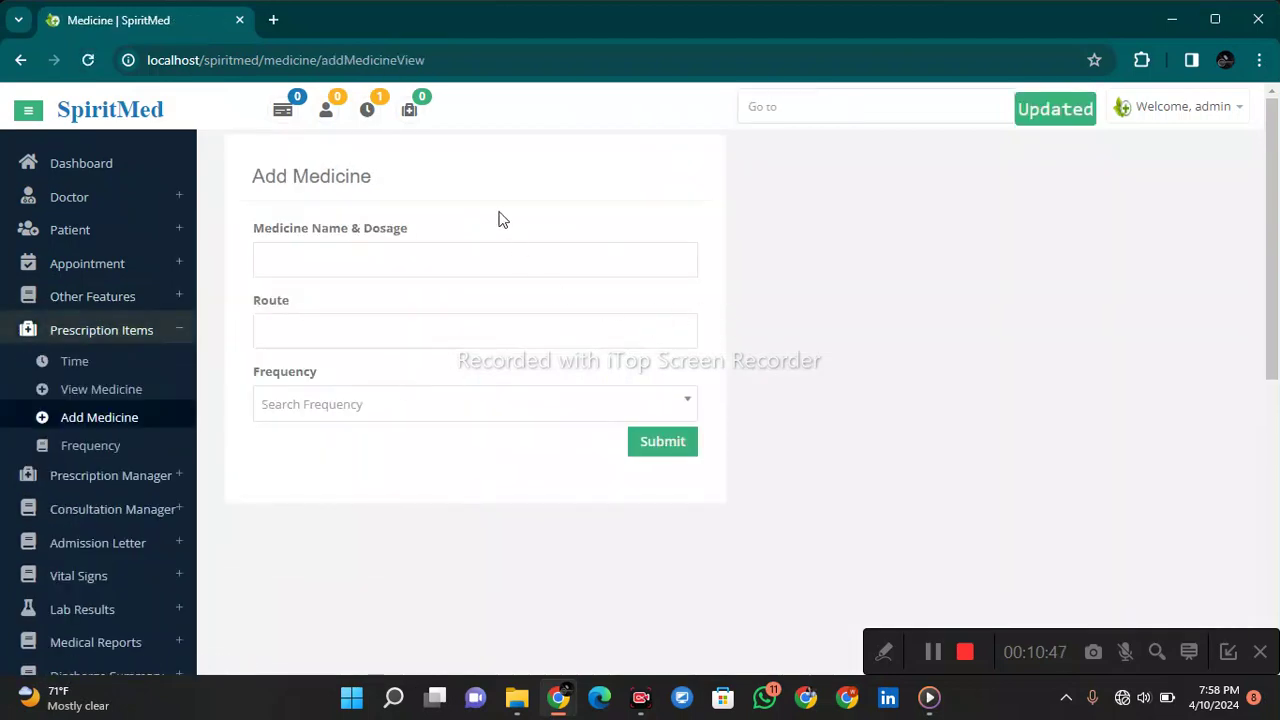
pyautogui.click(88, 445)
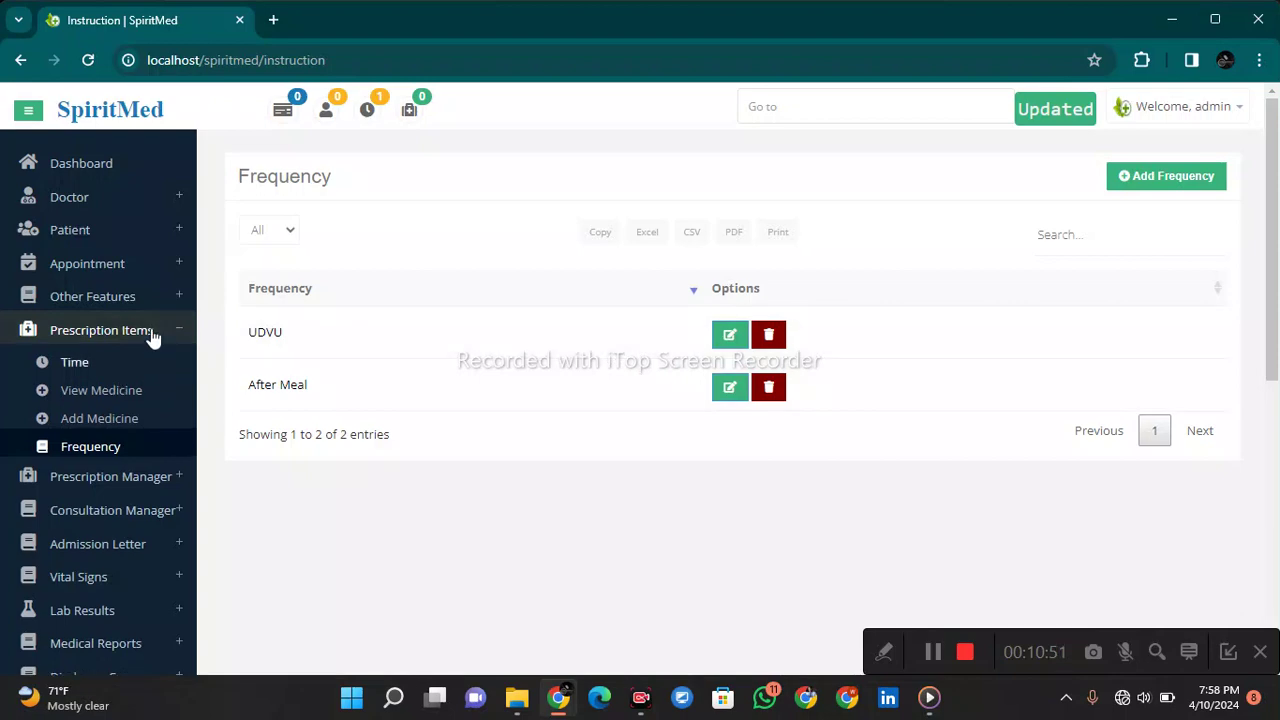
# - Open the prescription page of Prescription Manager and choose the 24-year-old patient and the doctor for a new prescription
pyautogui.click(145, 335)
pyautogui.click(137, 365)
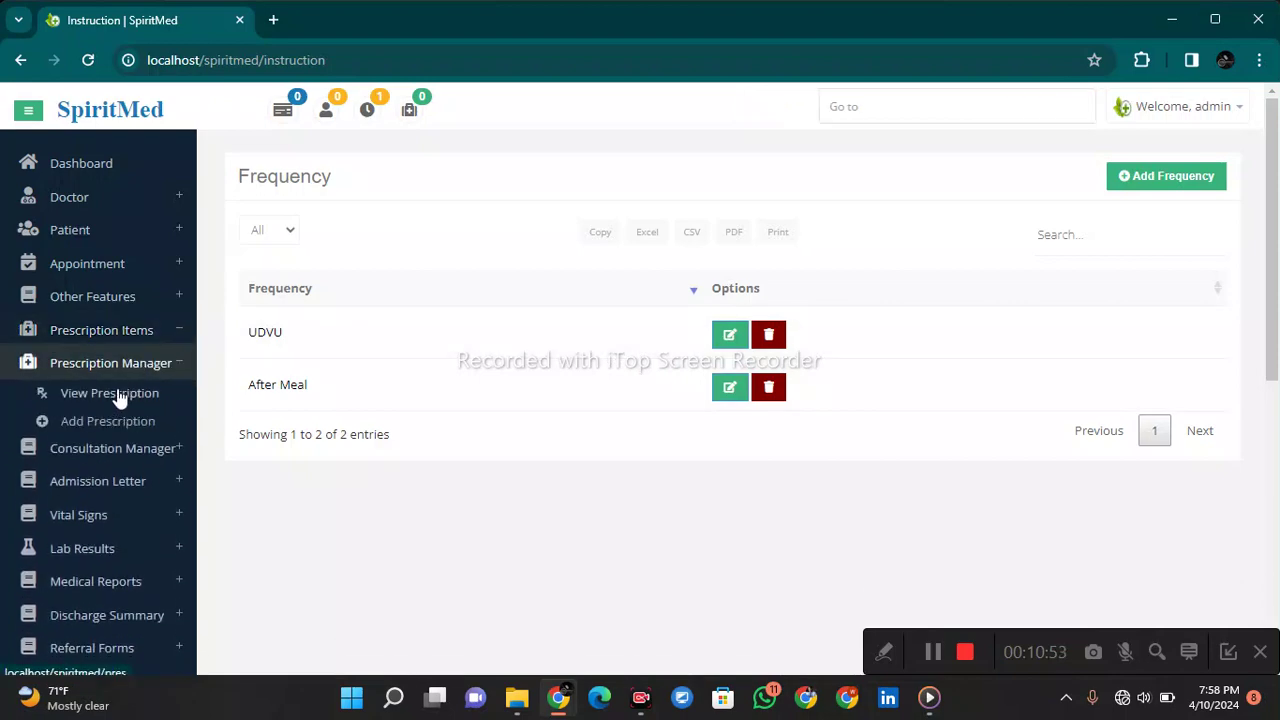
pyautogui.click(95, 393)
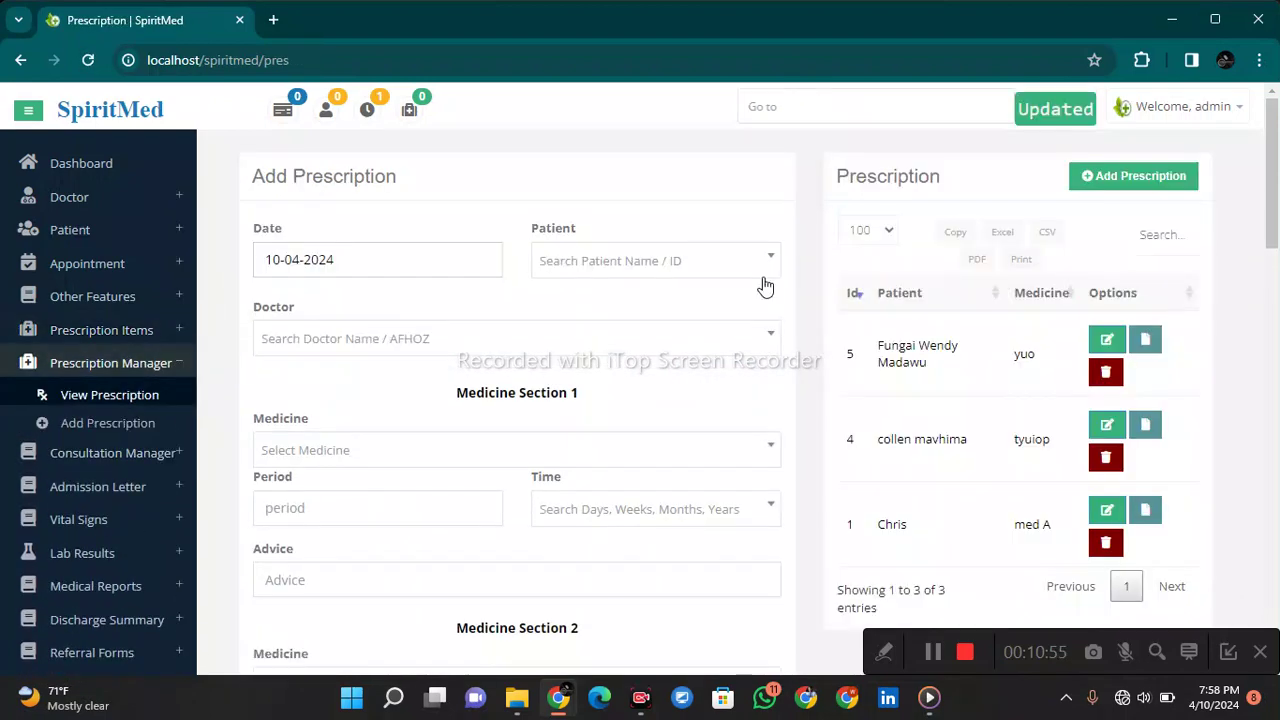
pyautogui.scroll(-1, 660, 276)
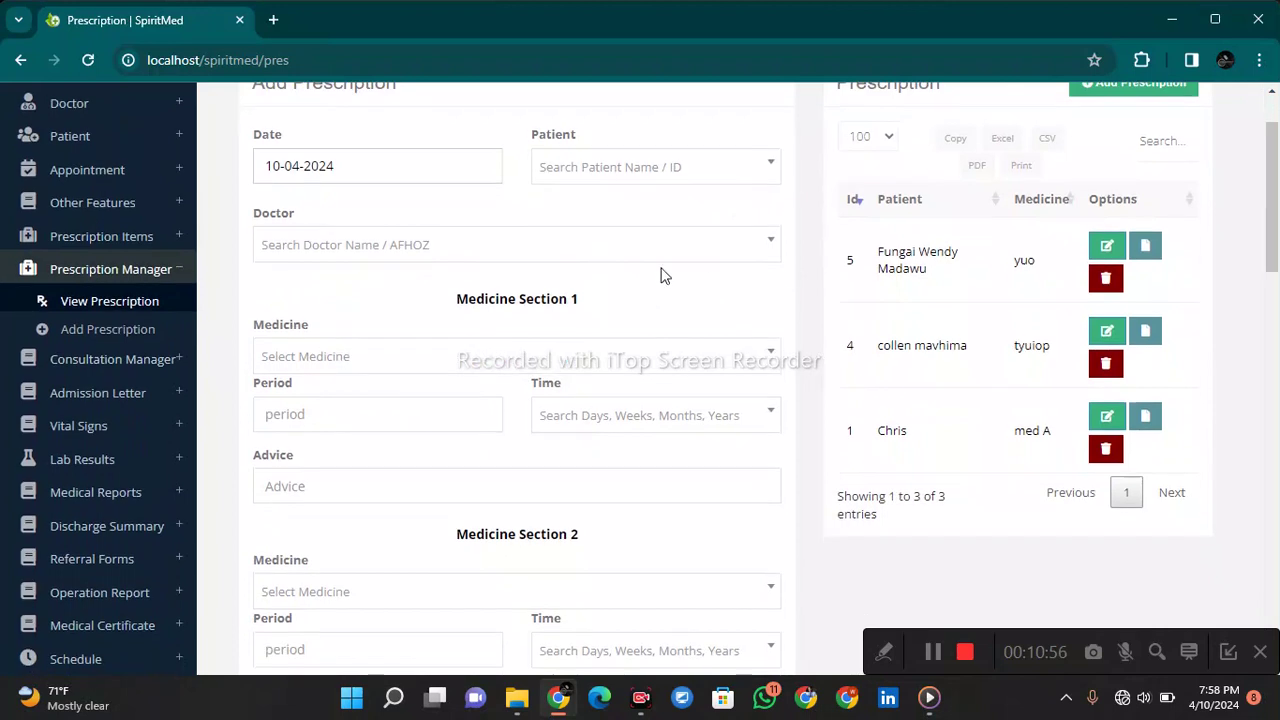
pyautogui.click(614, 166)
pyautogui.click(589, 305)
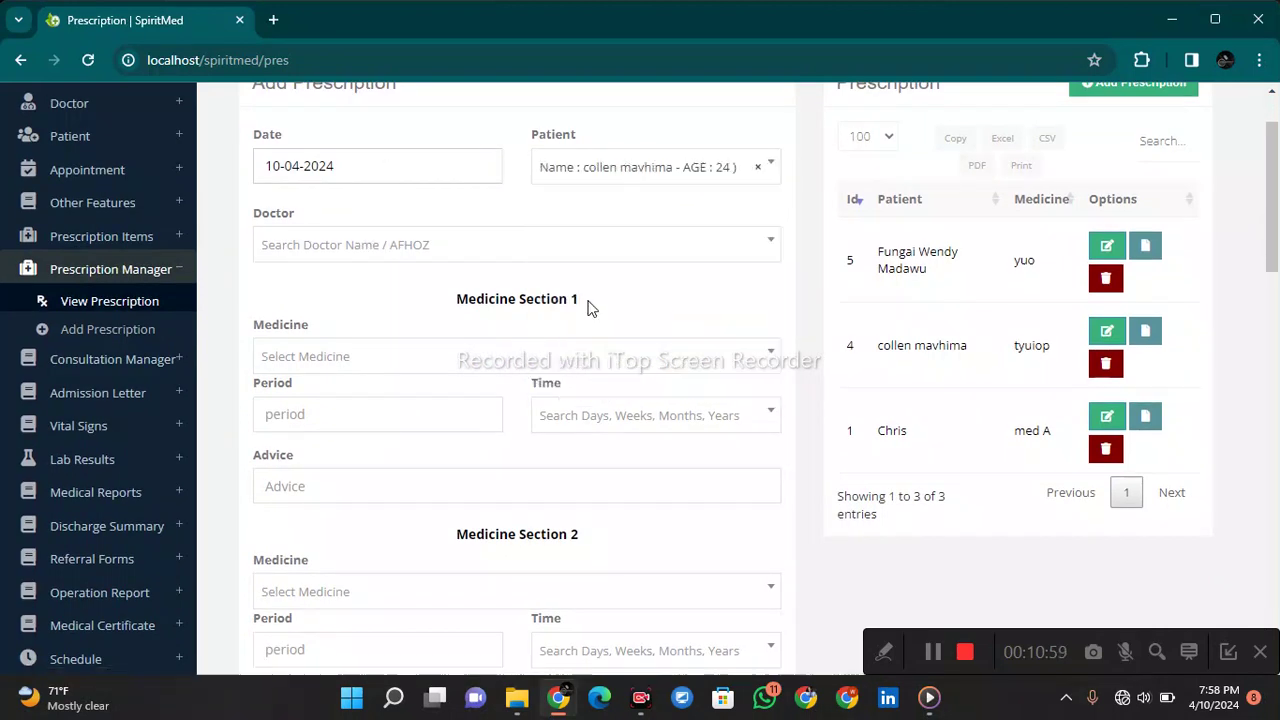
pyautogui.click(340, 245)
pyautogui.click(345, 335)
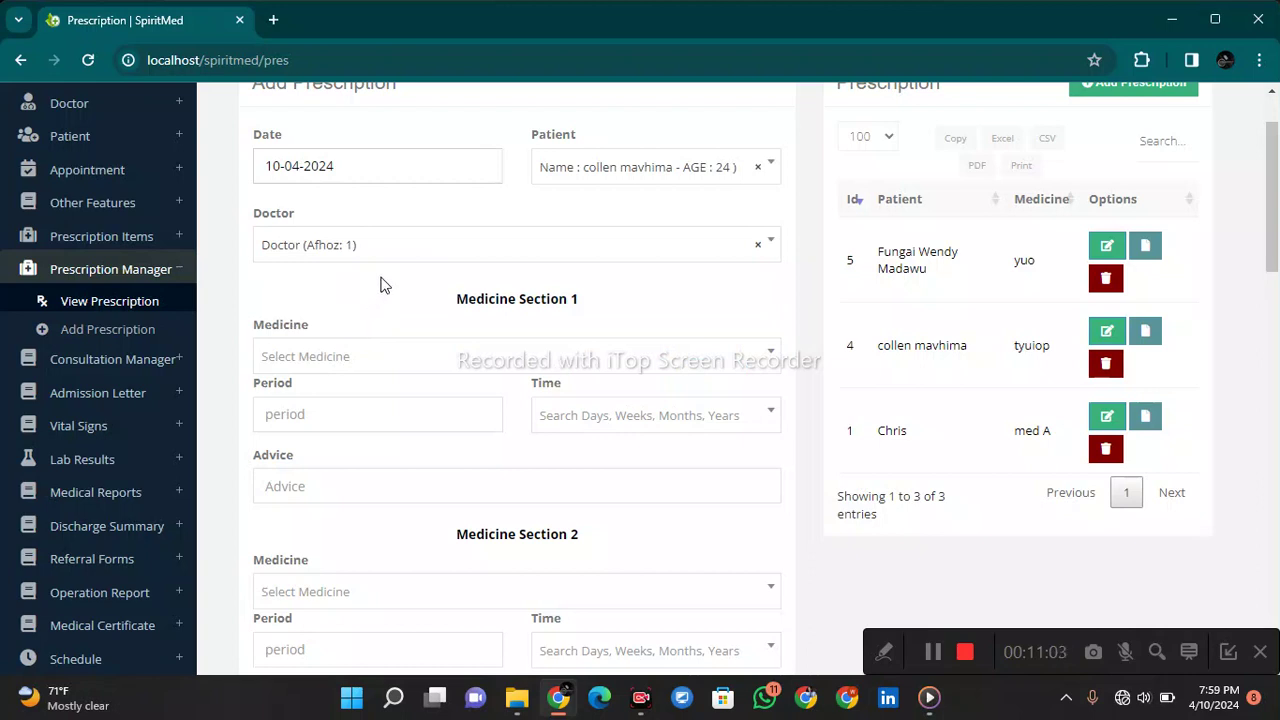
# - Fill Medicine Section 1 with medicine munyu, period 9, time Months and advice "test"
pyautogui.click(418, 356)
pyautogui.click(382, 477)
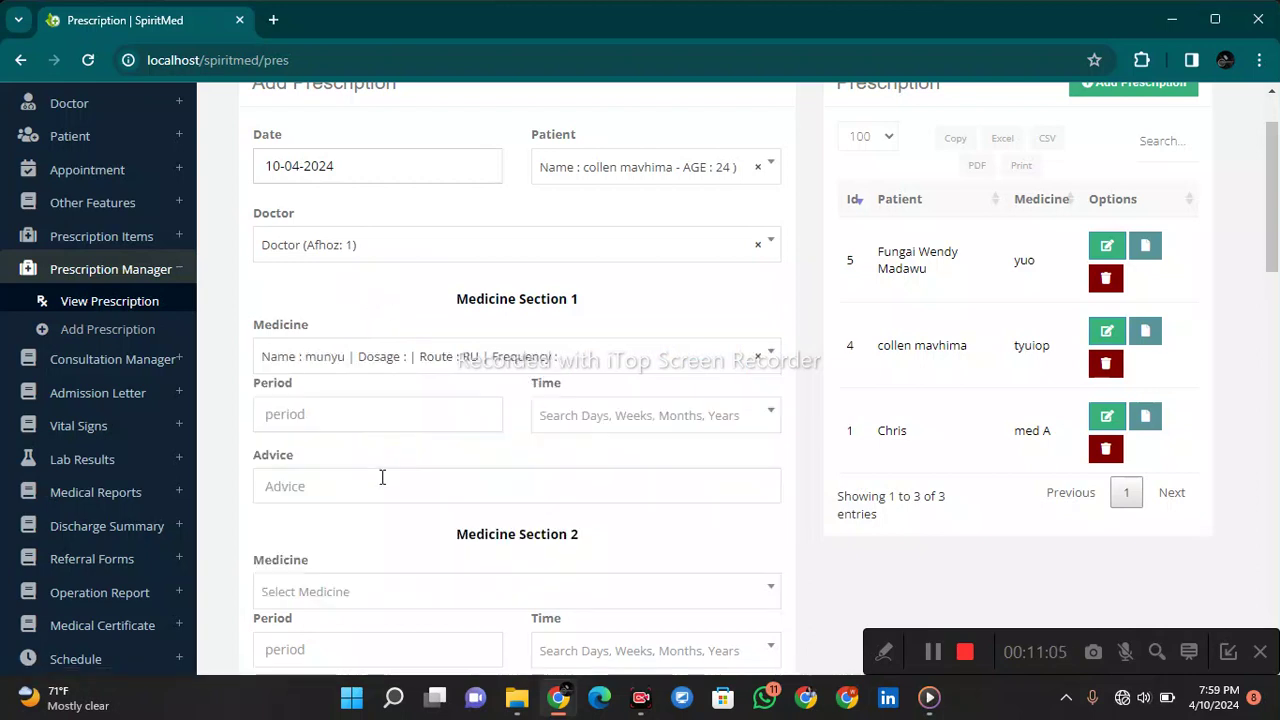
pyautogui.click(409, 413)
pyautogui.click(394, 450)
pyautogui.click(620, 425)
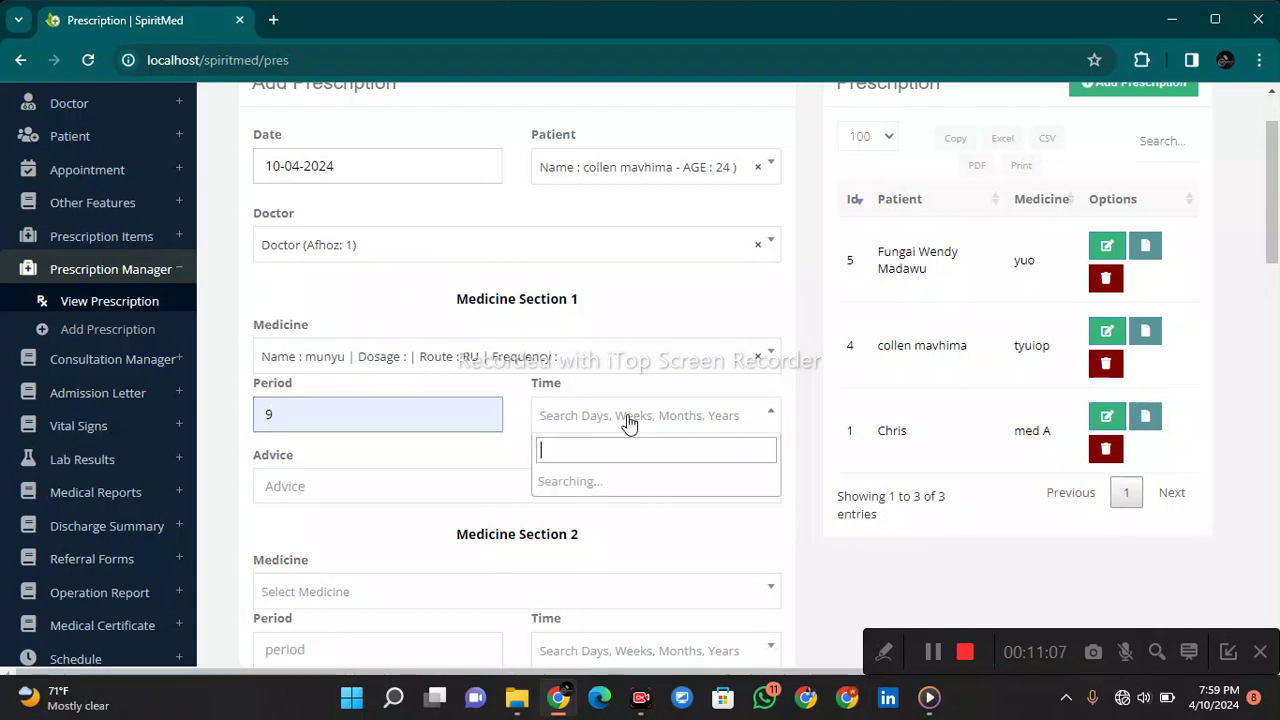
pyautogui.click(606, 540)
pyautogui.scroll(-2, 553, 421)
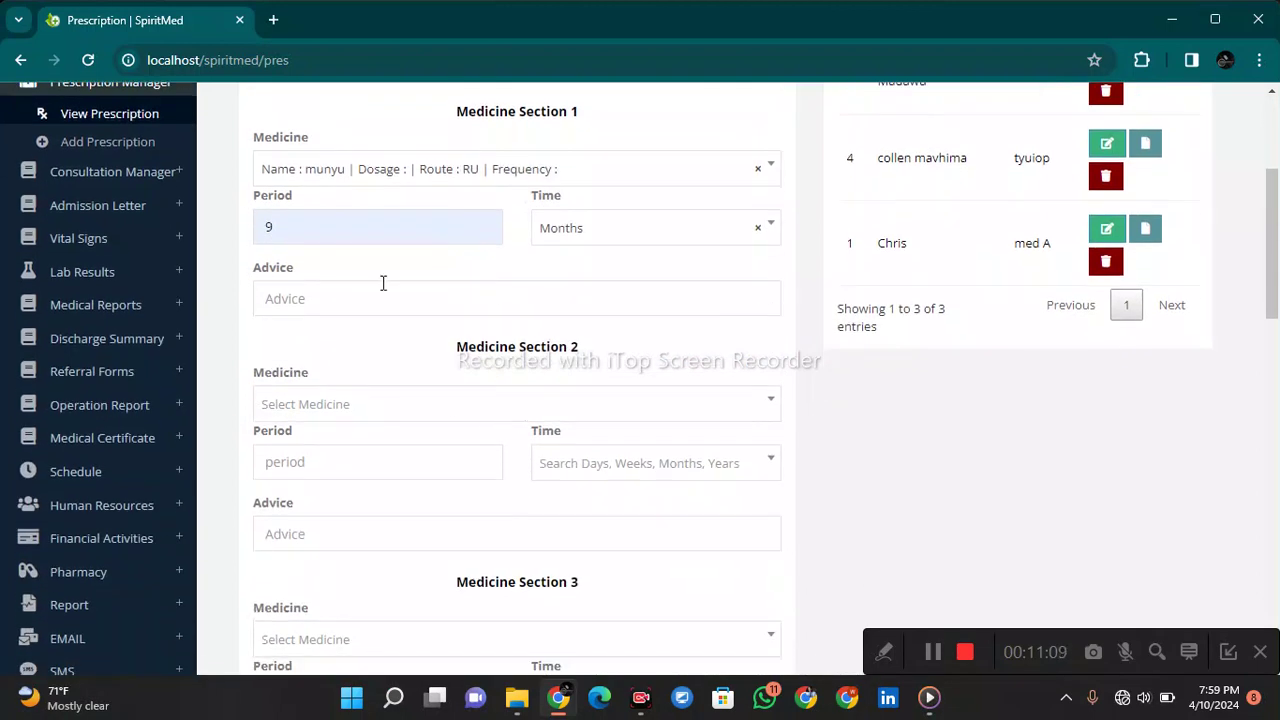
pyautogui.click(383, 292)
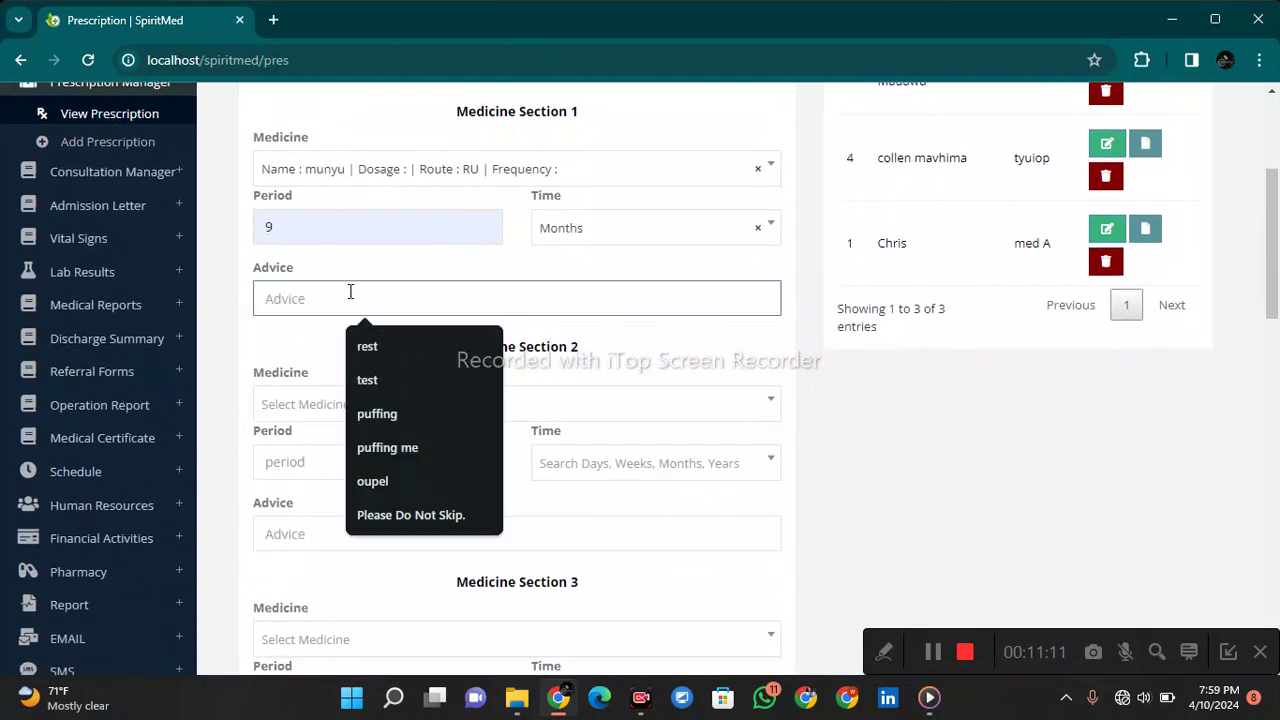
pyautogui.click(371, 385)
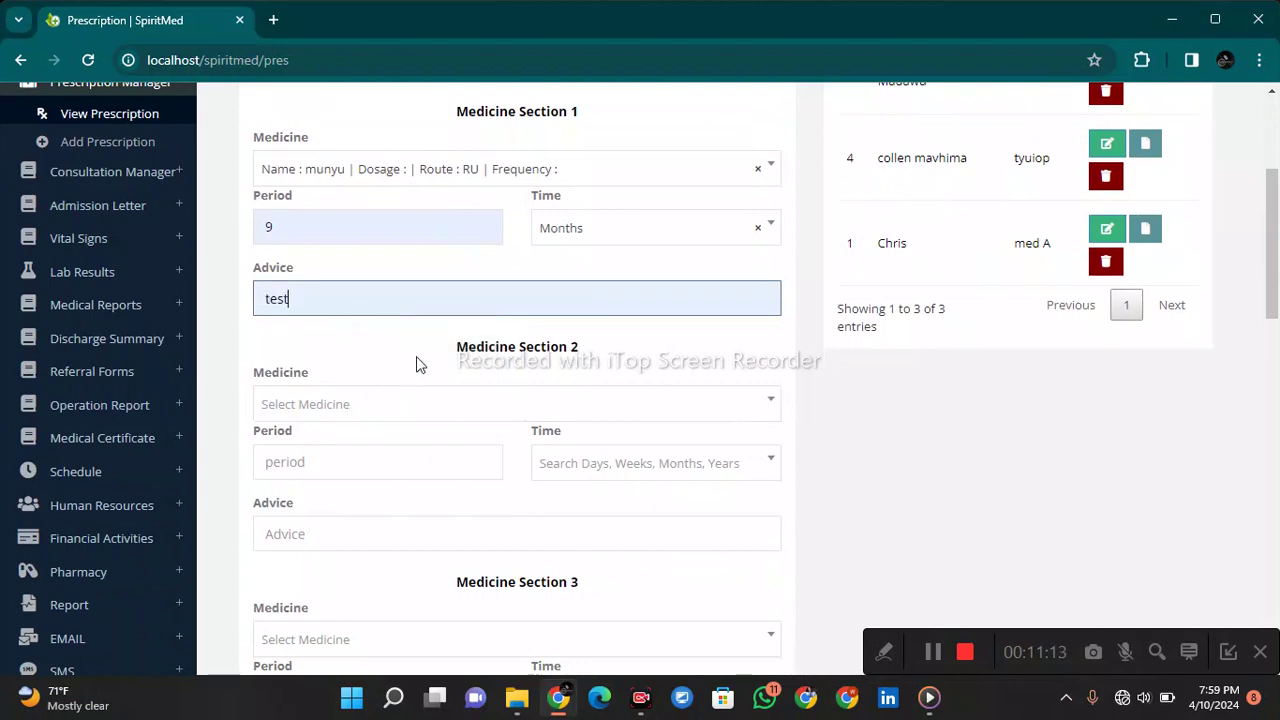
# - Review the prescription form through Medicine Section 8 and submit the prescription
pyautogui.scroll(-1, 437, 334)
pyautogui.scroll(3, 456, 293)
pyautogui.scroll(2, 456, 293)
pyautogui.scroll(-2, 683, 420)
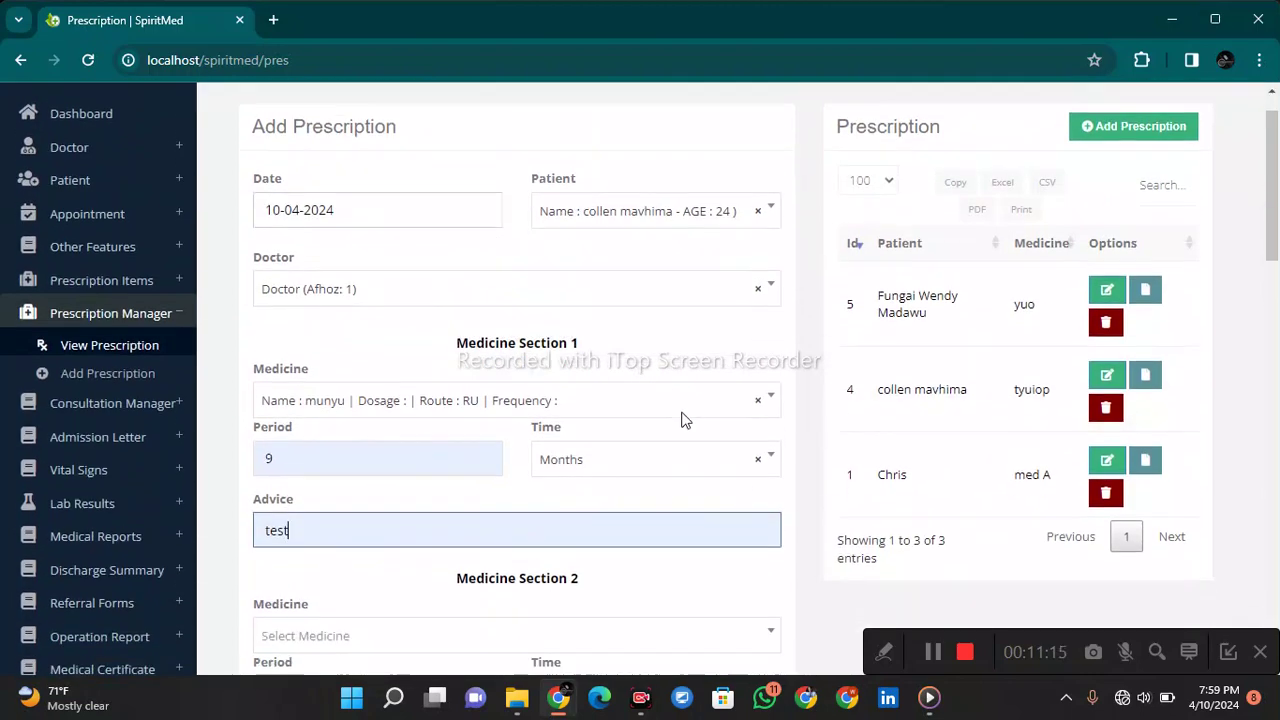
pyautogui.scroll(1, 714, 304)
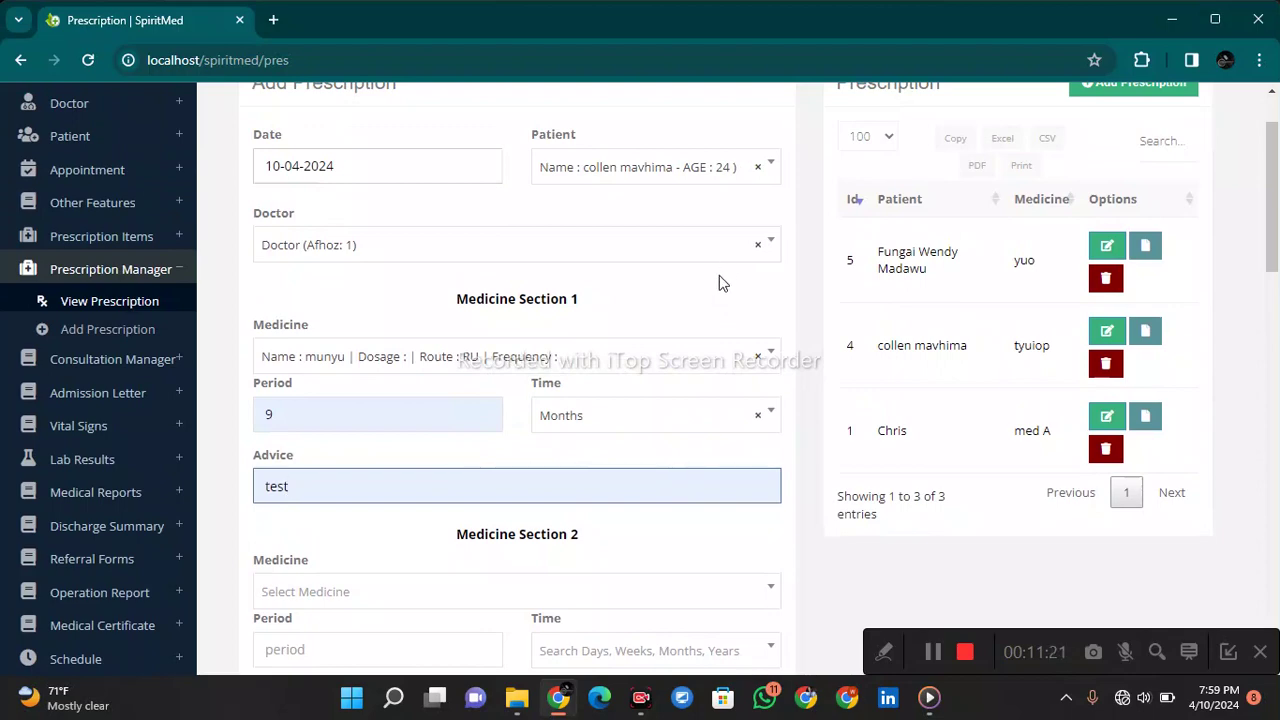
pyautogui.scroll(-11, 660, 360)
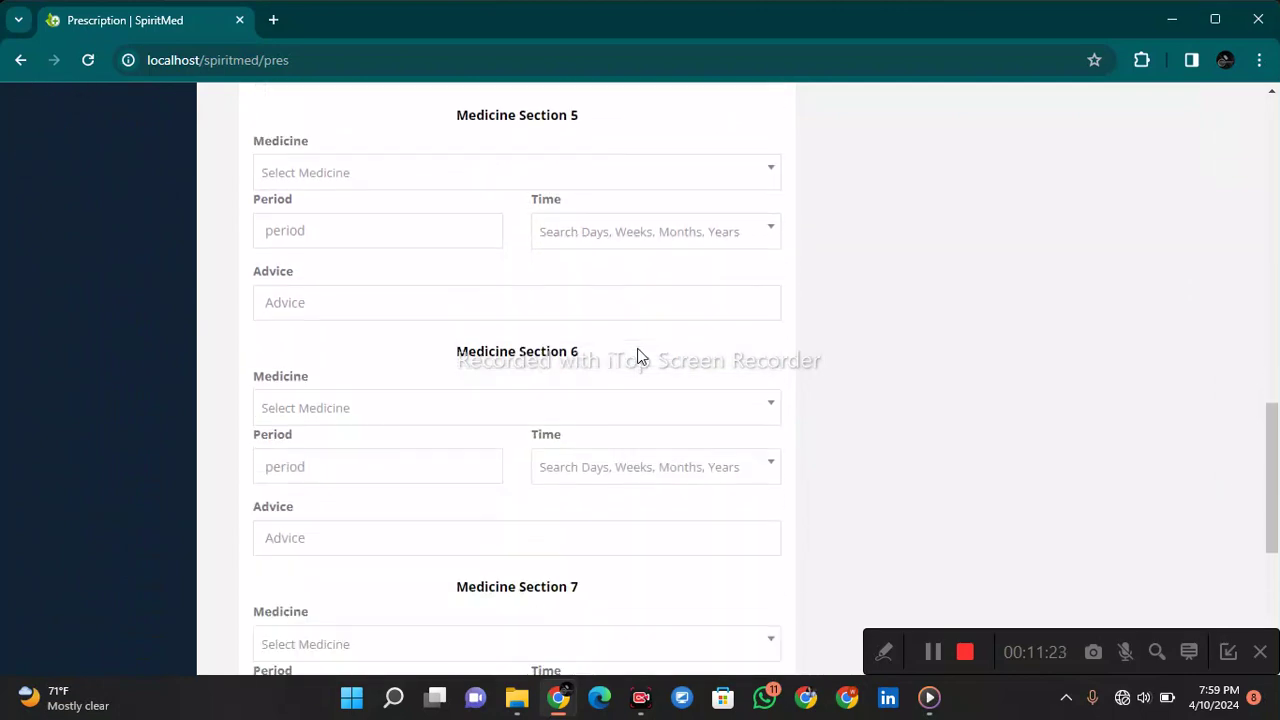
pyautogui.scroll(6, 645, 335)
pyautogui.scroll(7, 660, 300)
pyautogui.scroll(-15, 687, 320)
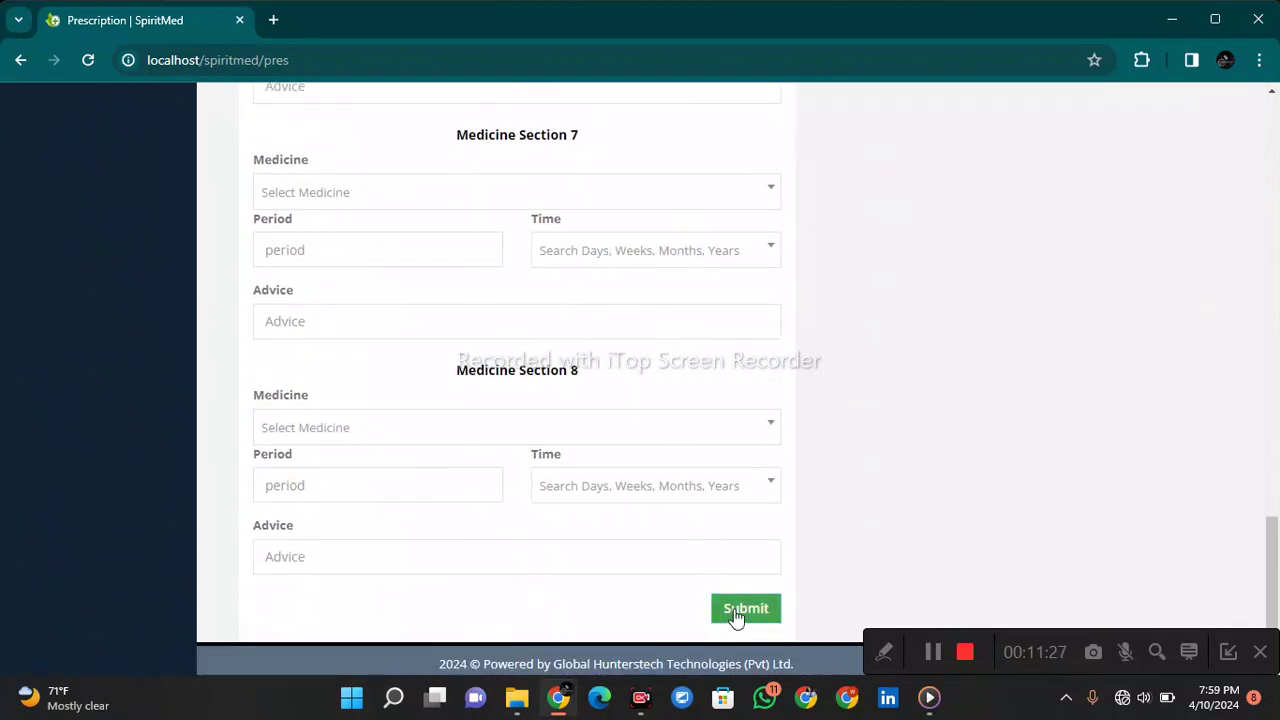
pyautogui.click(737, 612)
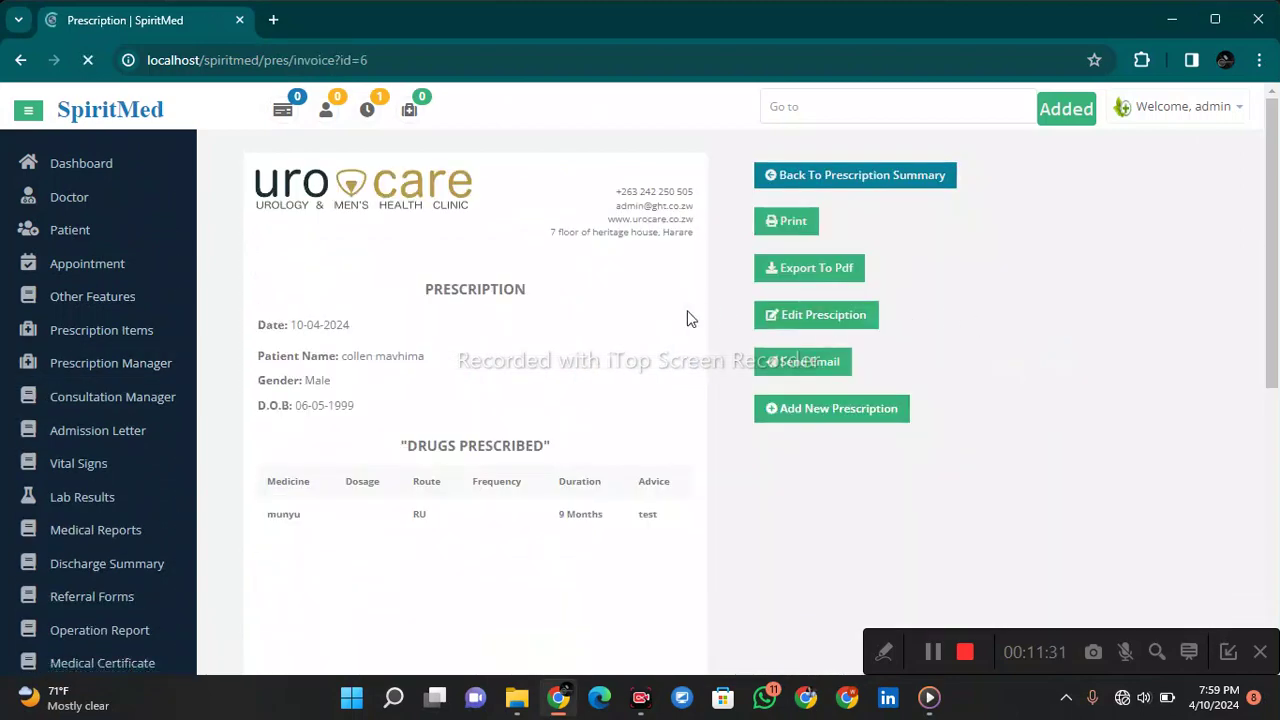
# - Examine the new prescription's drug details and inspect its print preview, including the doctor's details in the footer
pyautogui.scroll(-2, 543, 337)
pyautogui.scroll(2, 551, 317)
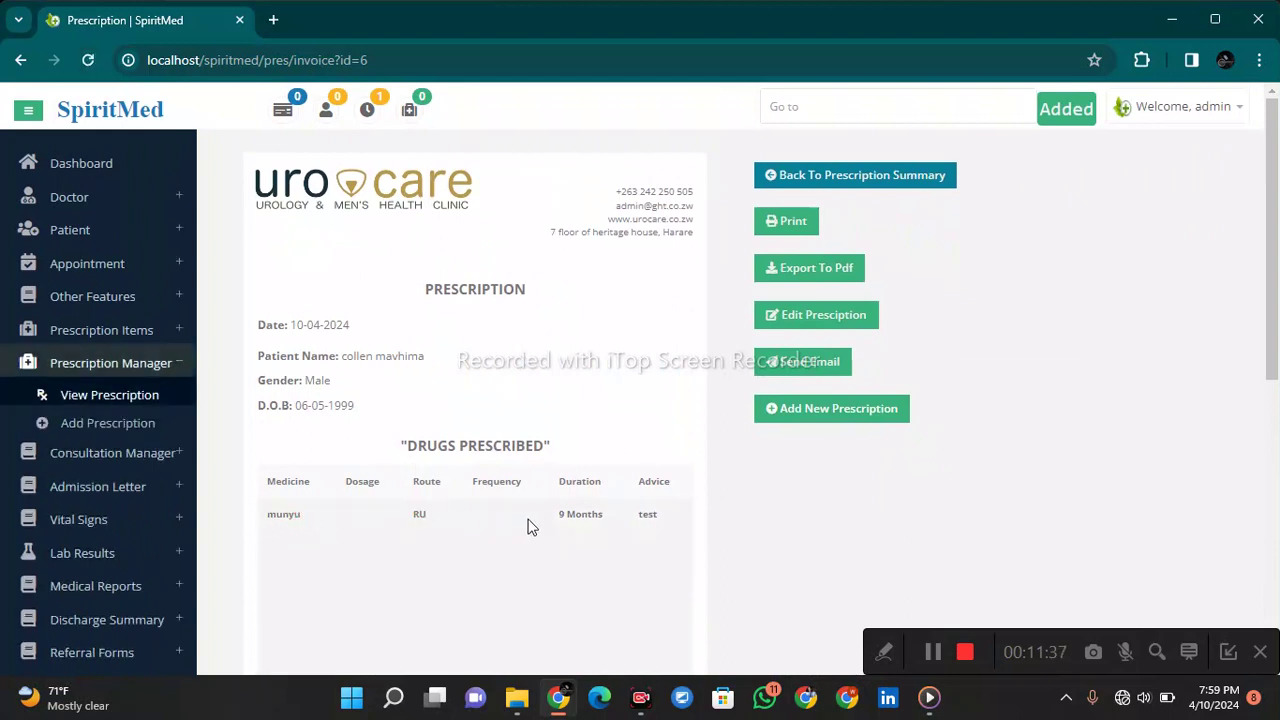
pyautogui.moveTo(557, 516); pyautogui.dragTo(668, 519)
pyautogui.click(789, 219)
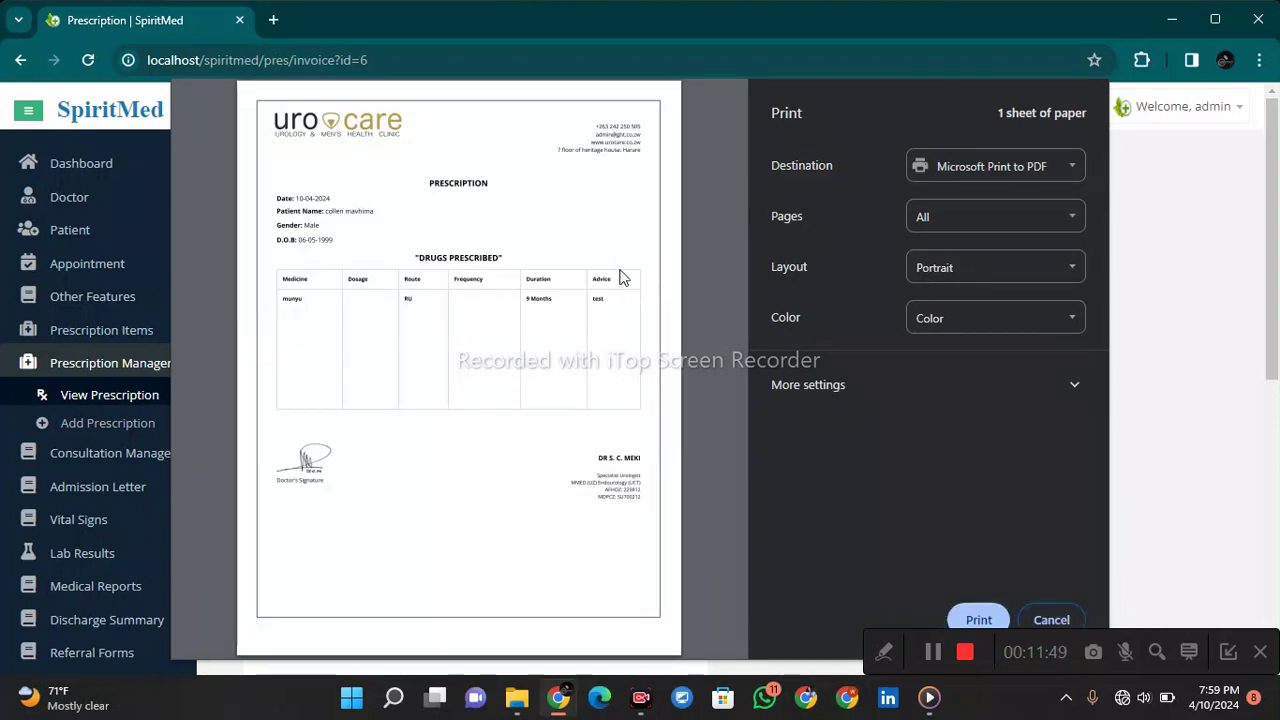
pyautogui.moveTo(631, 520); pyautogui.dragTo(538, 467)
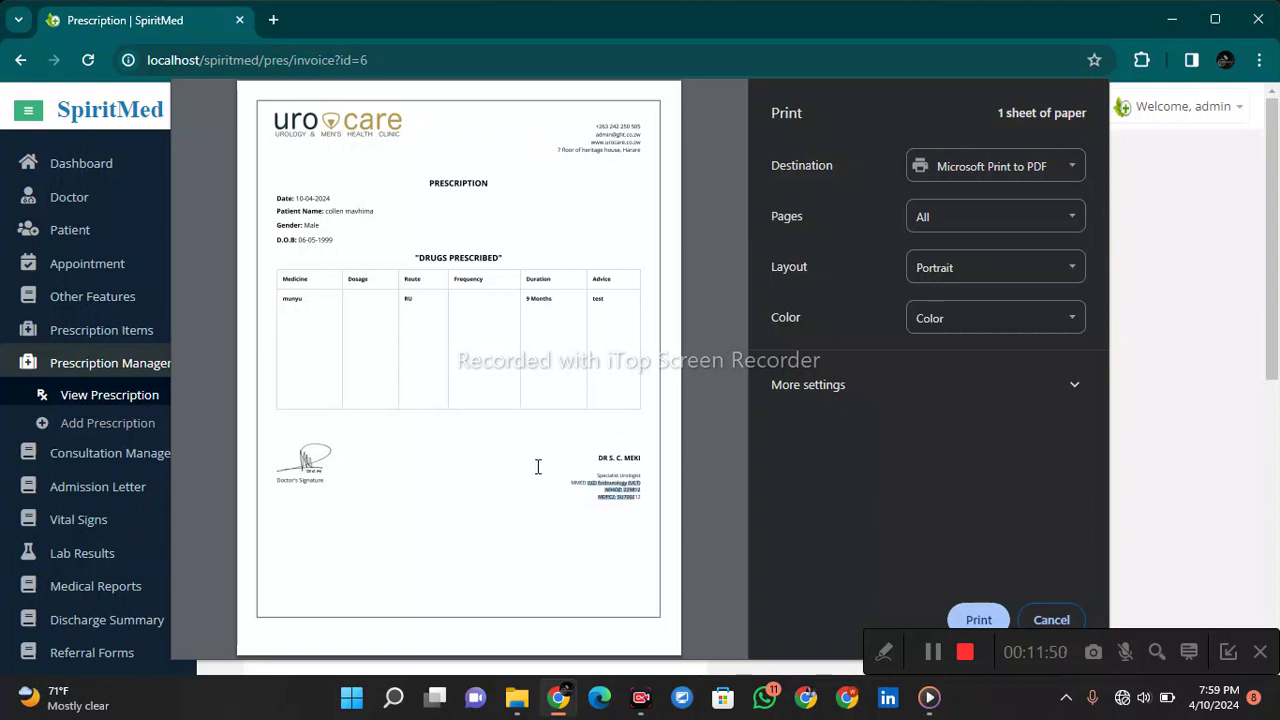
# - Close the prescription's print preview and open the consultation page of Consultation Manager
pyautogui.click(252, 108)
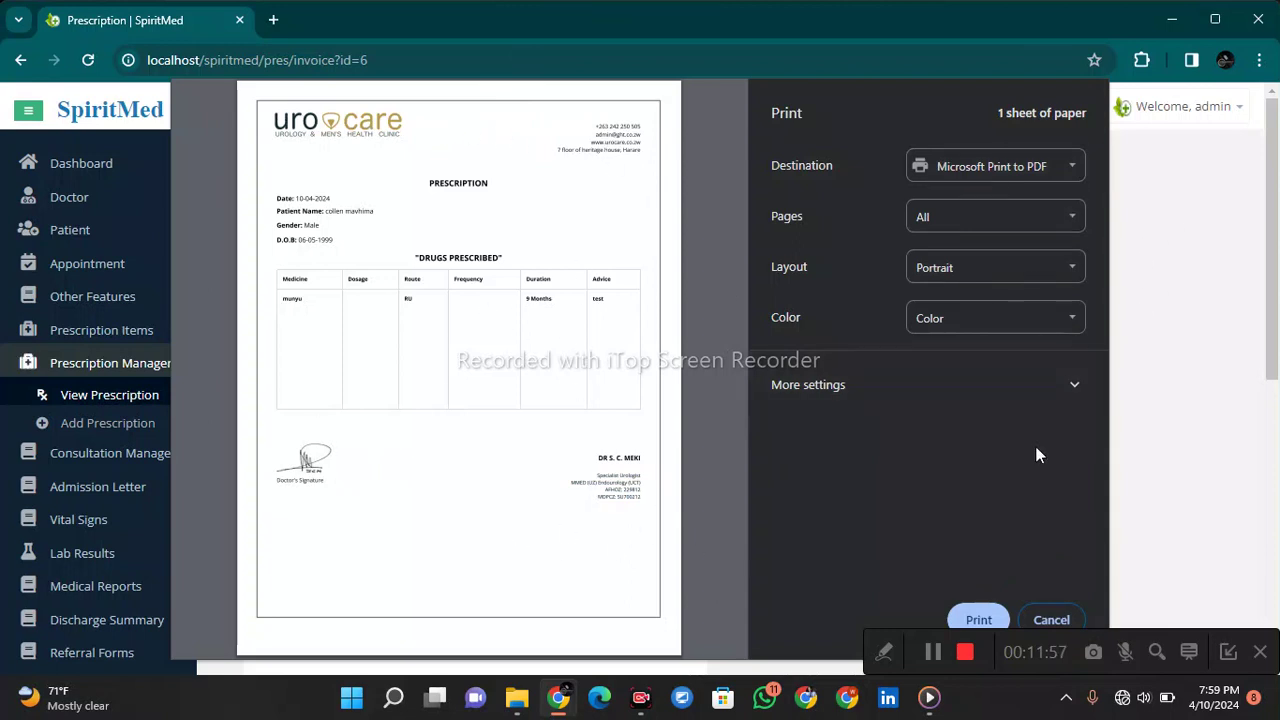
pyautogui.click(1057, 612)
pyautogui.scroll(-1, 480, 370)
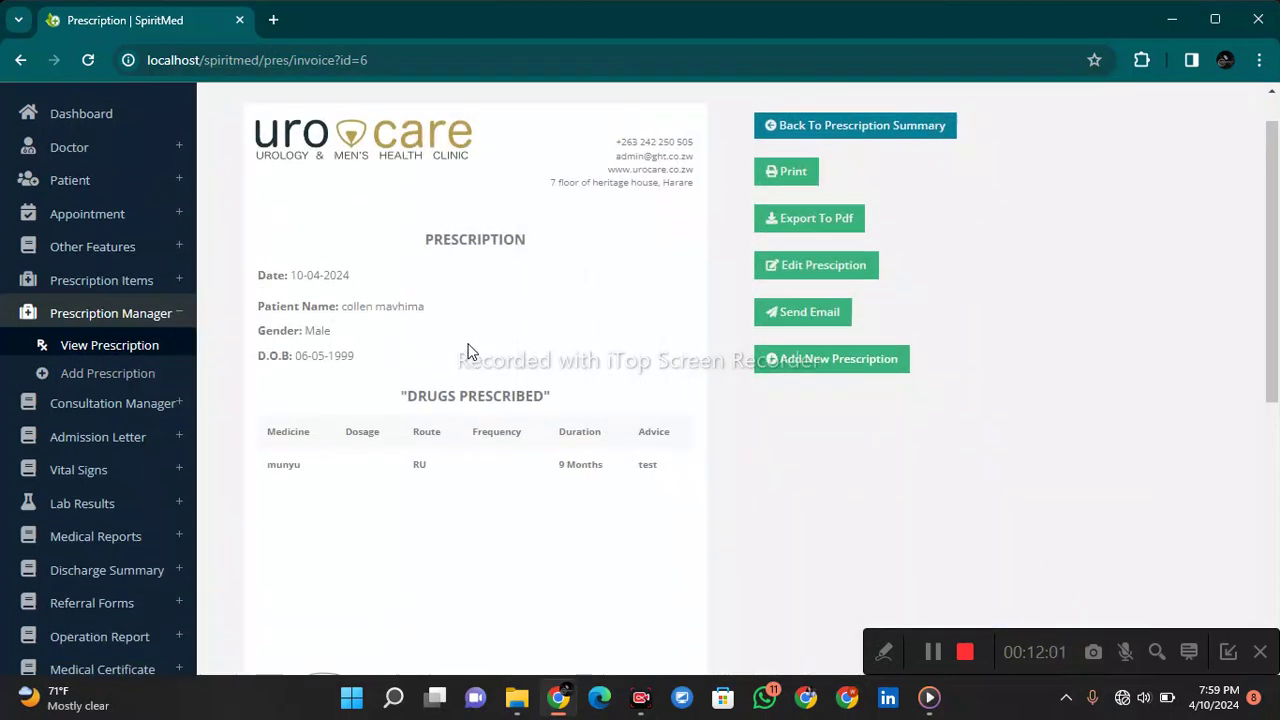
pyautogui.click(108, 362)
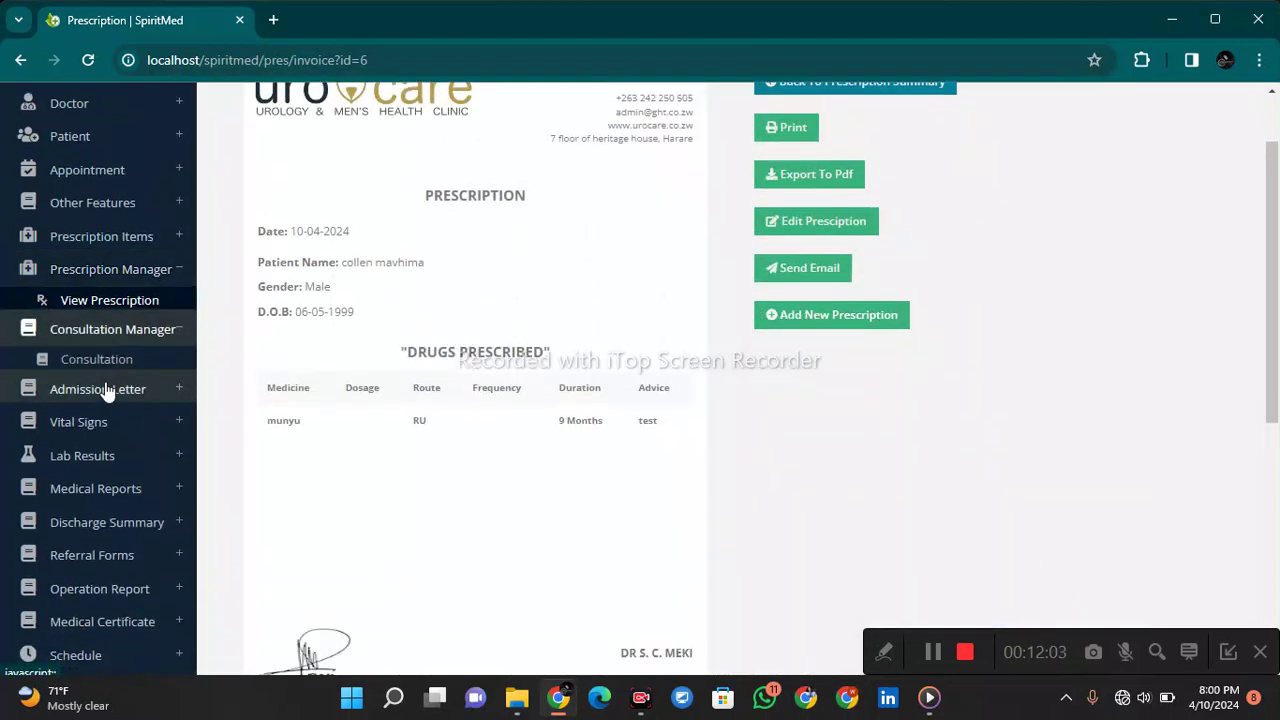
pyautogui.click(103, 334)
pyautogui.scroll(-2, 787, 289)
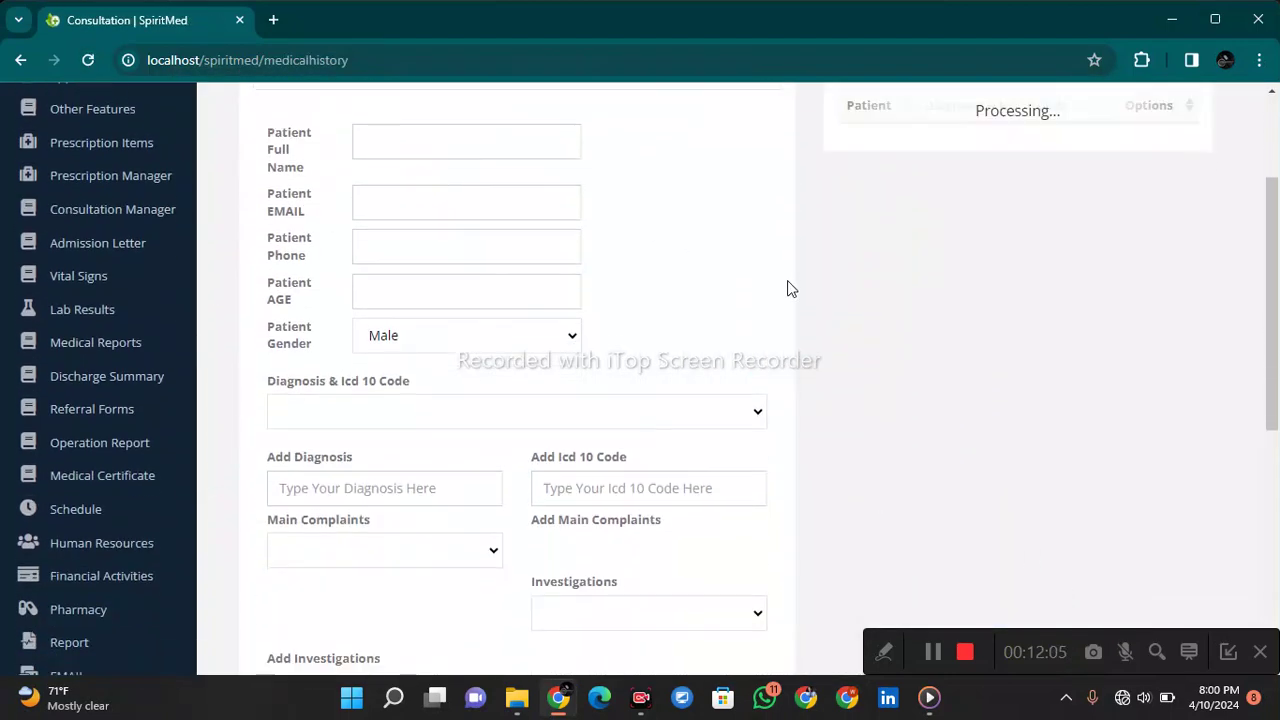
pyautogui.scroll(1, 788, 282)
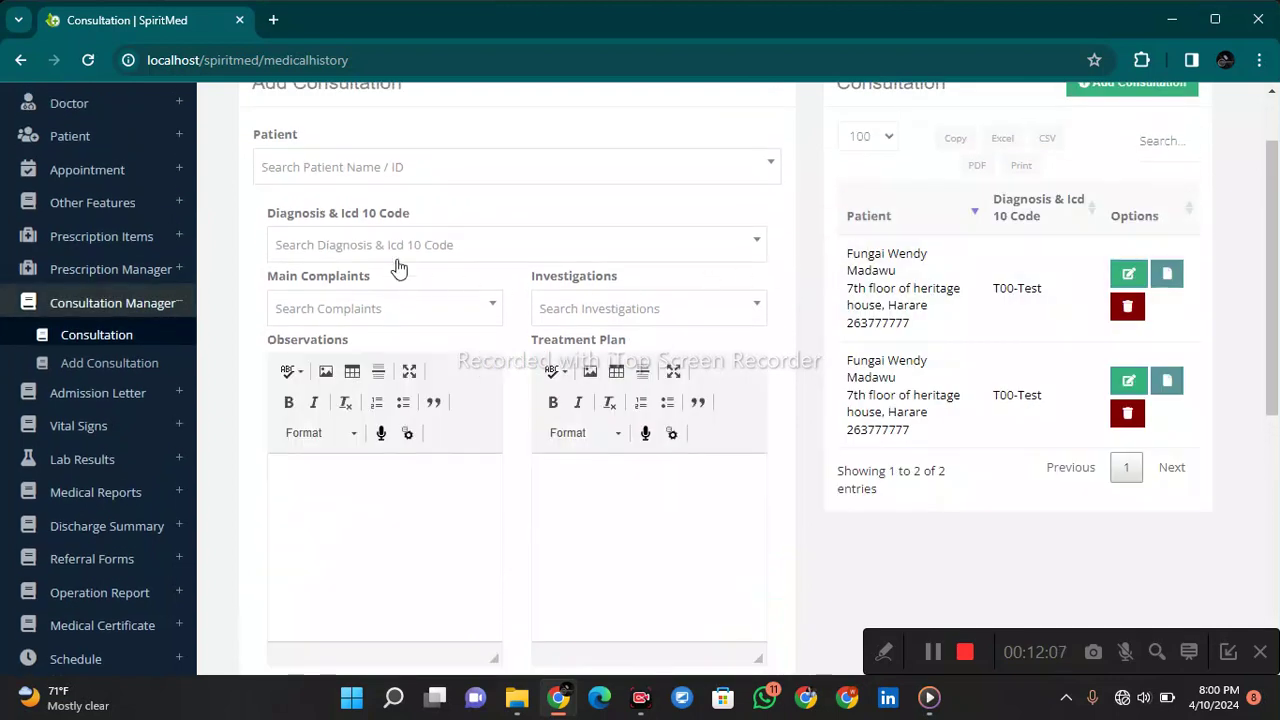
# - Try the Add Consultation form with a 24-year-old patient and diagnosis qwertyui - j78, and view the investigation choices
pyautogui.click(429, 166)
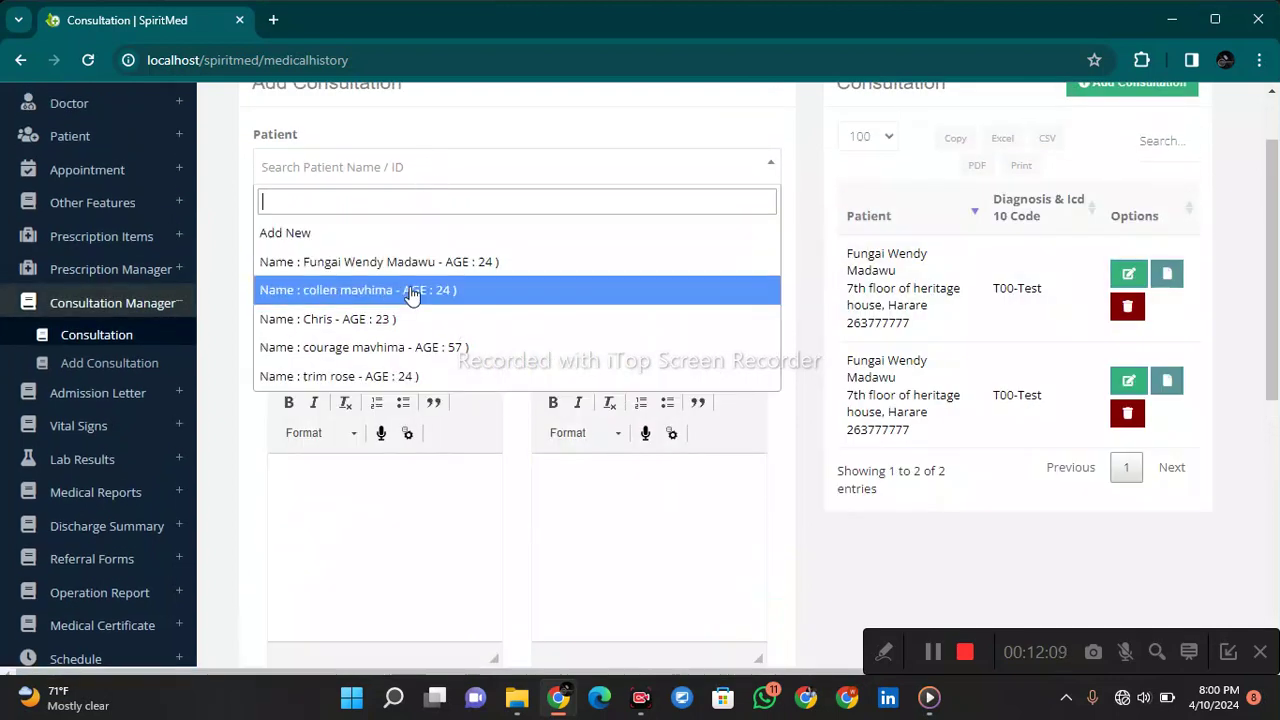
pyautogui.click(418, 266)
pyautogui.click(397, 248)
pyautogui.click(368, 366)
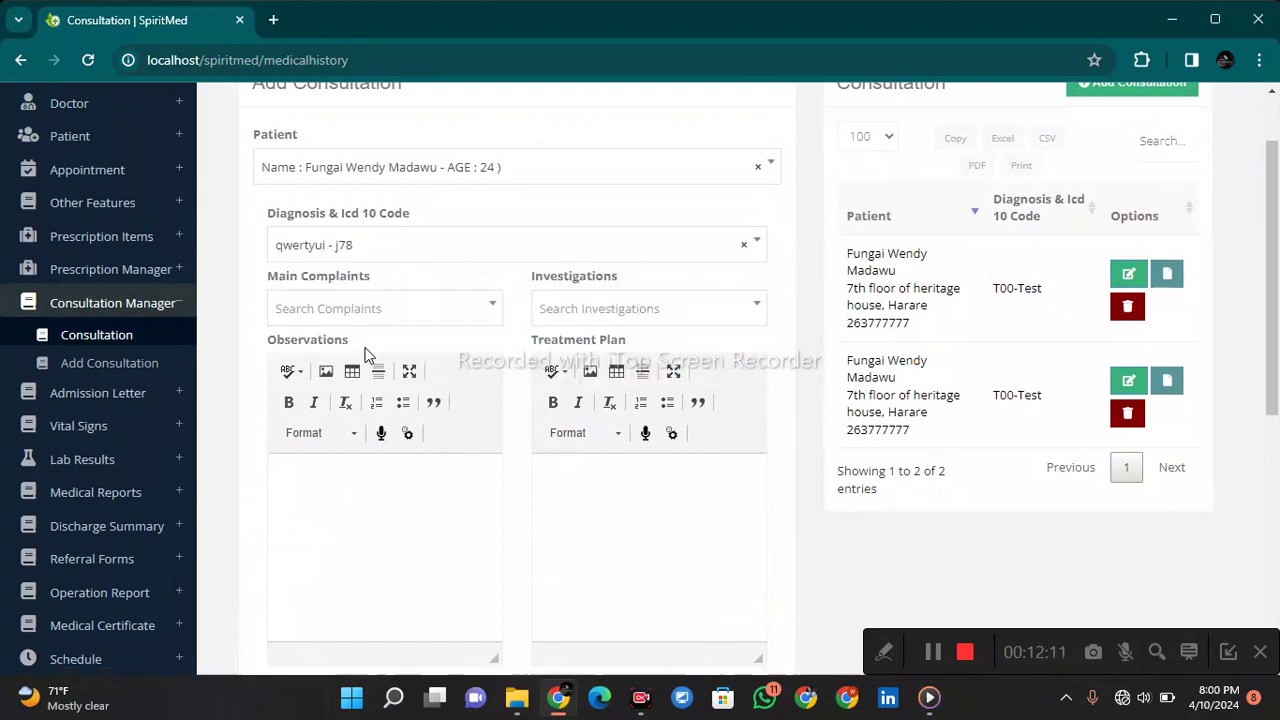
pyautogui.scroll(1, 366, 343)
pyautogui.click(545, 404)
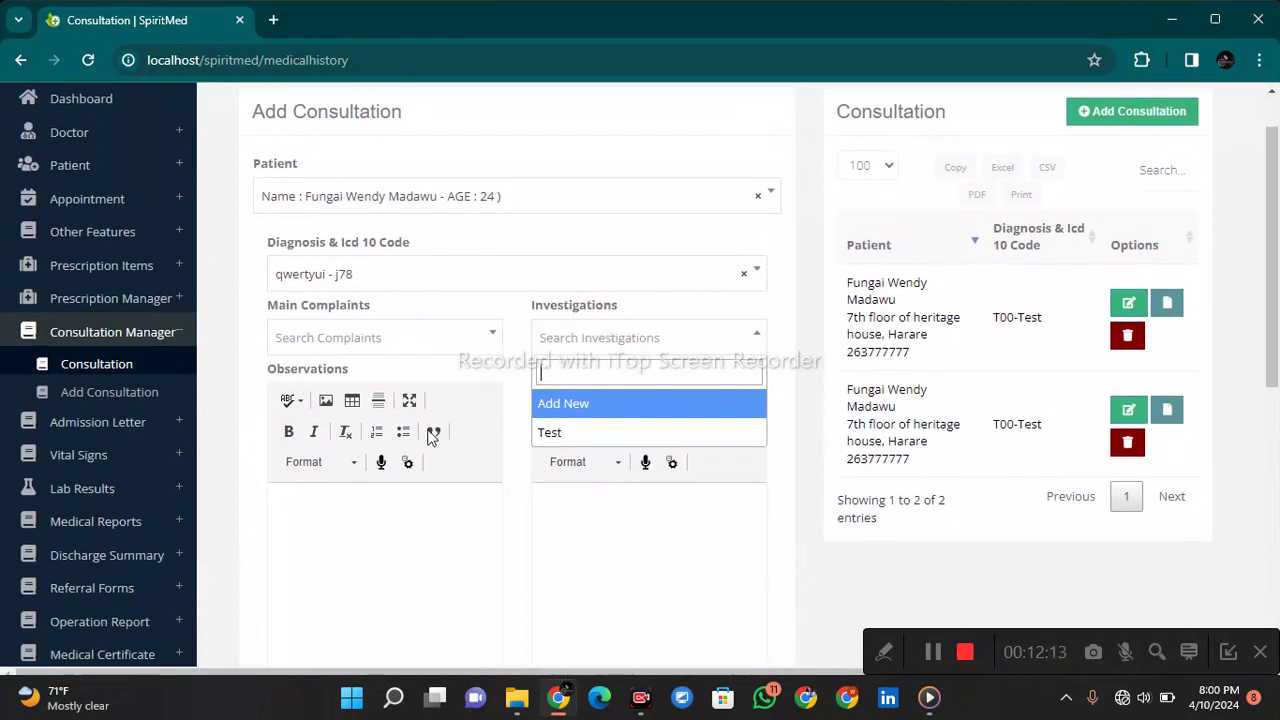
pyautogui.scroll(-1, 383, 470)
pyautogui.click(383, 480)
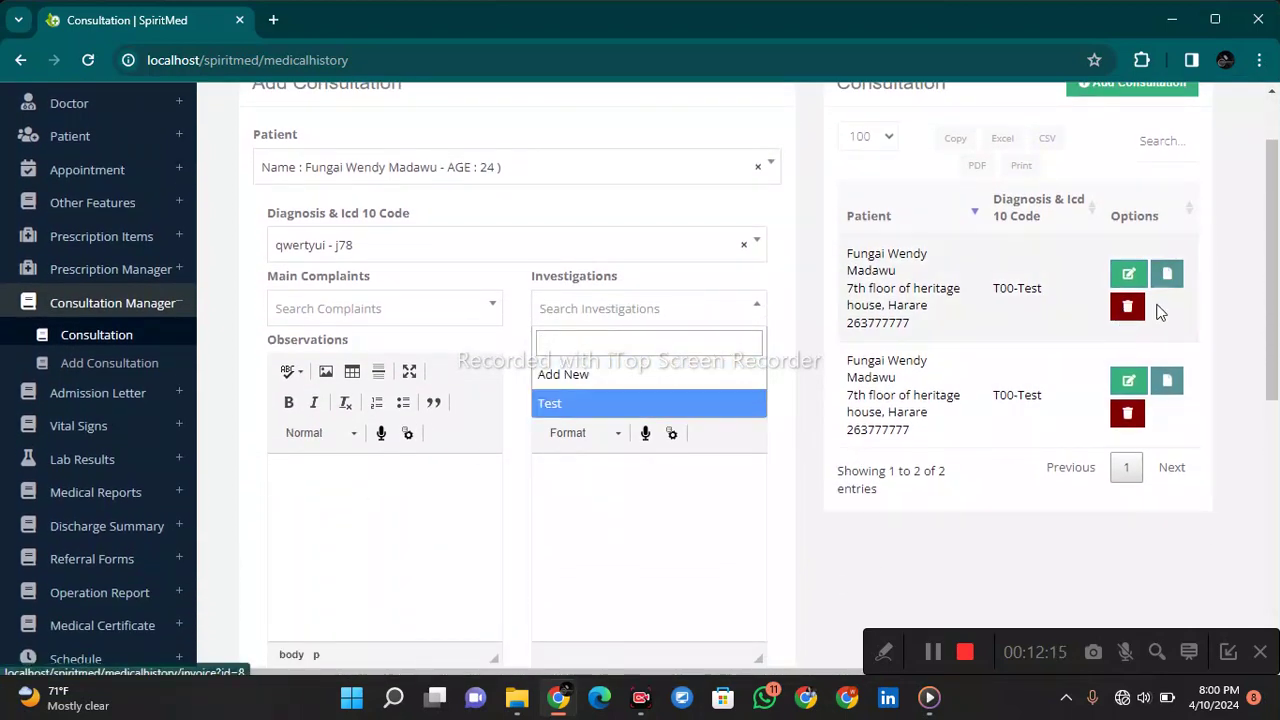
# - Review the first listed consultation's document and check its print preview
pyautogui.click(1167, 277)
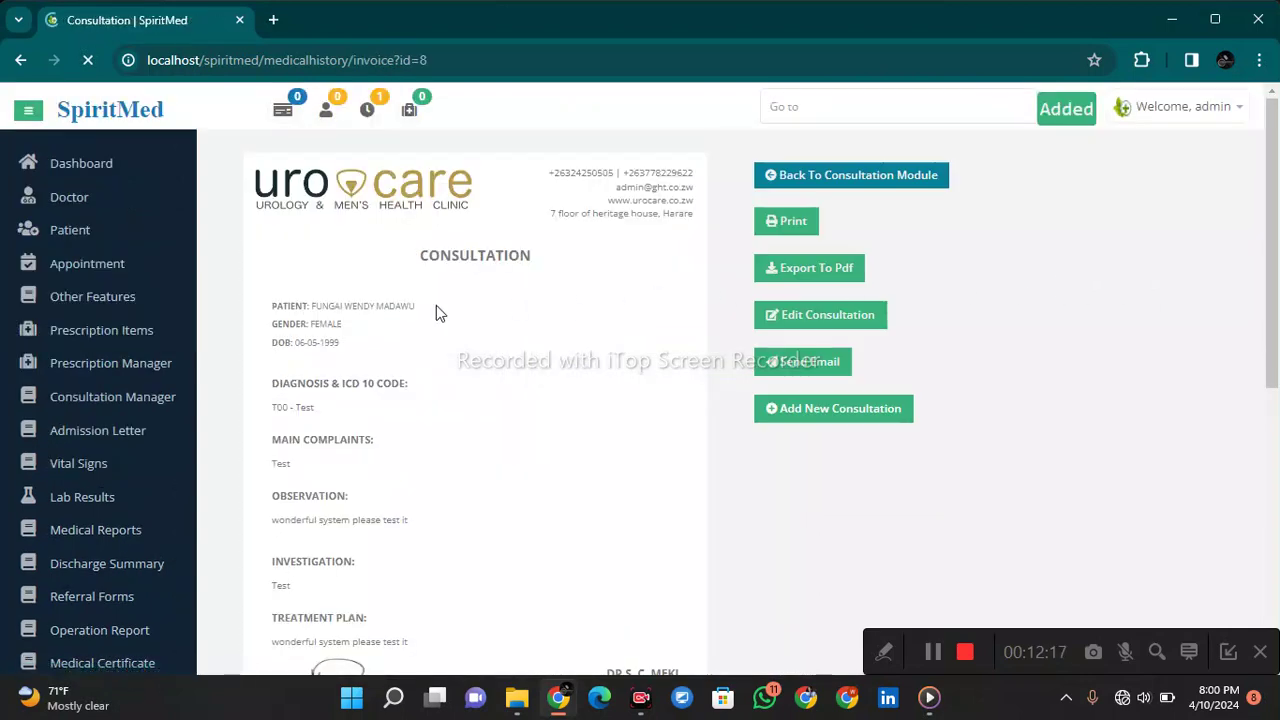
pyautogui.scroll(-4, 400, 310)
pyautogui.scroll(4, 408, 294)
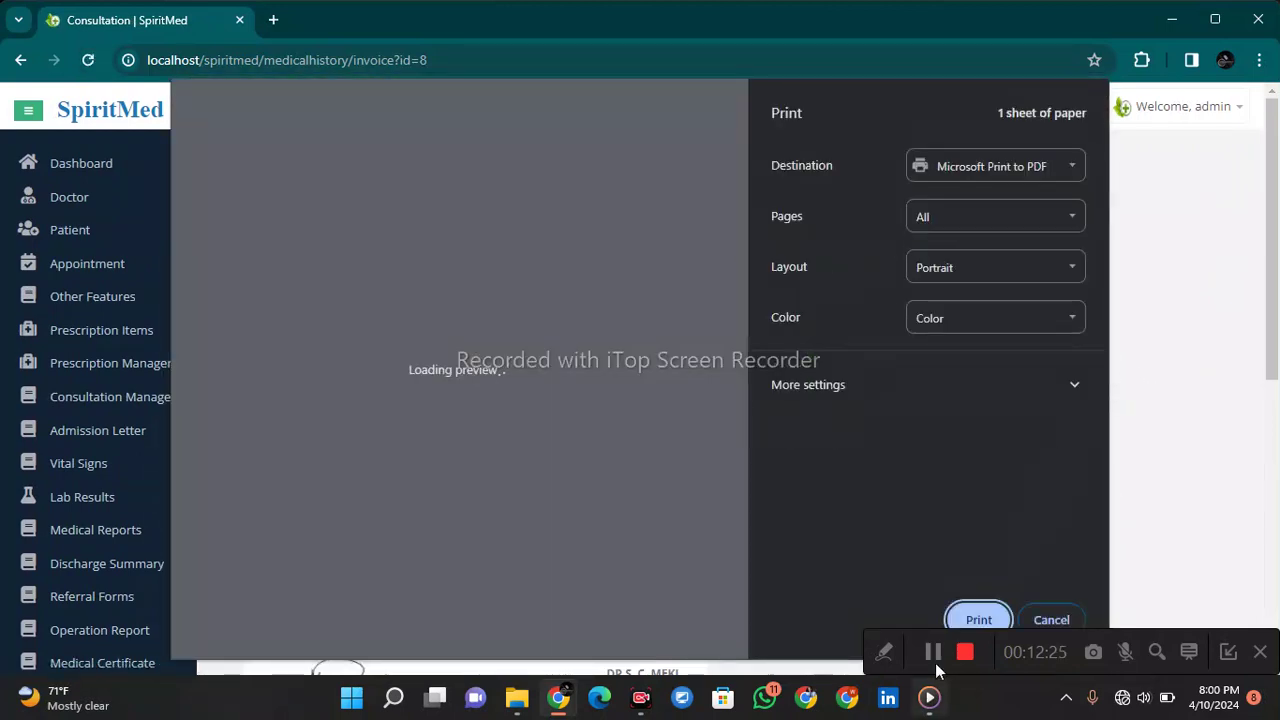
pyautogui.click(1075, 618)
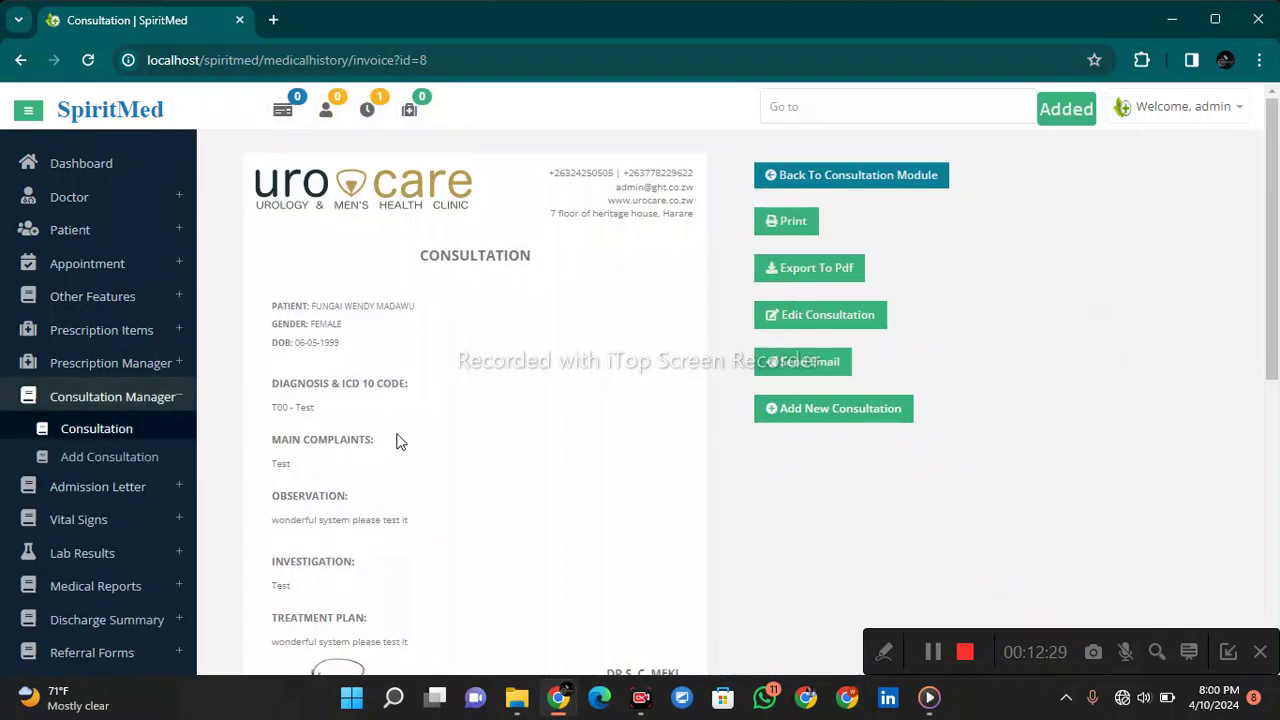
# - Open the Admission Form page of Admission Letter
pyautogui.scroll(-2, 106, 400)
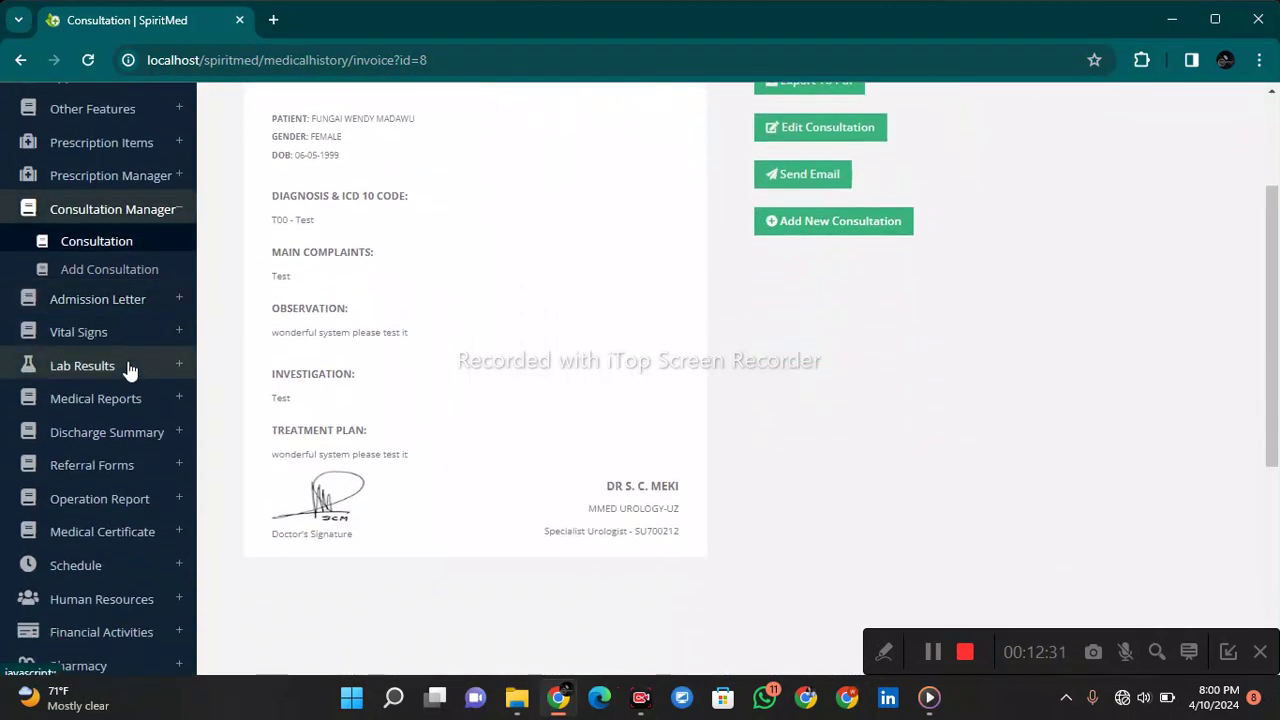
pyautogui.click(145, 299)
pyautogui.click(137, 273)
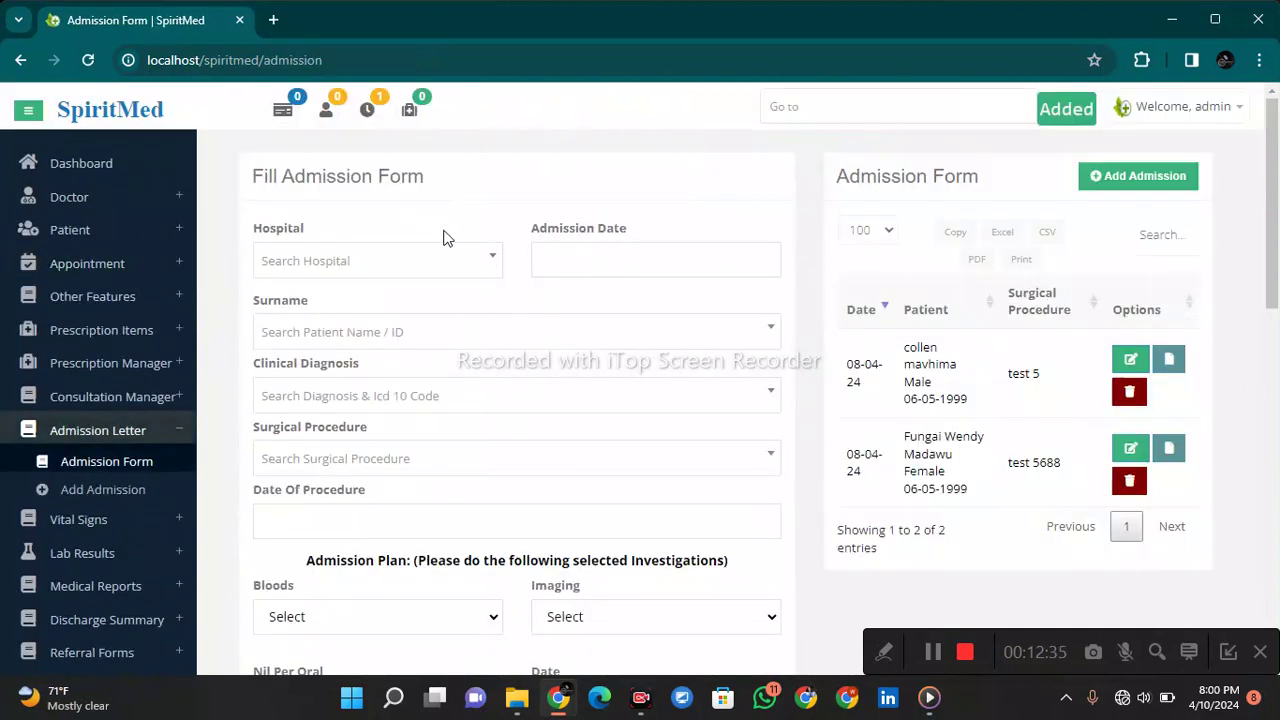
# - Try admission date 10-04-2024 in the blank admission form and review its fields through the Other section
pyautogui.click(407, 255)
pyautogui.click(534, 251)
pyautogui.click(366, 335)
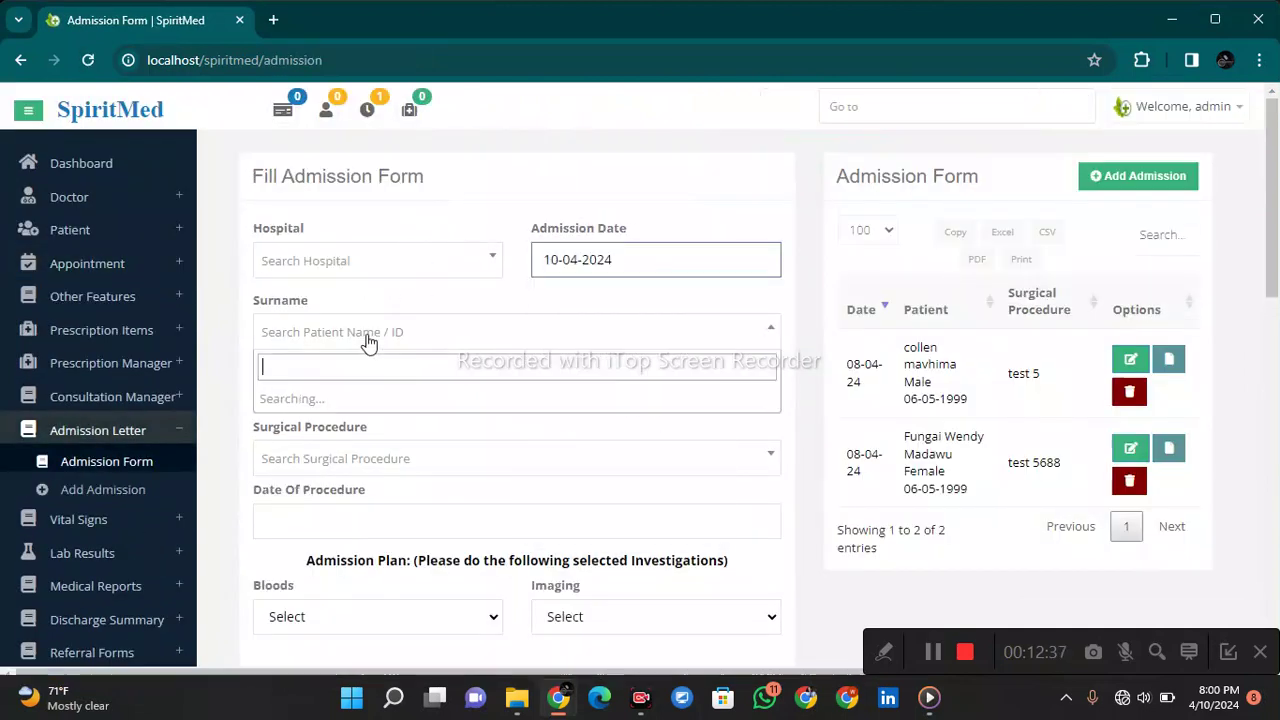
pyautogui.click(586, 329)
pyautogui.scroll(-6, 531, 474)
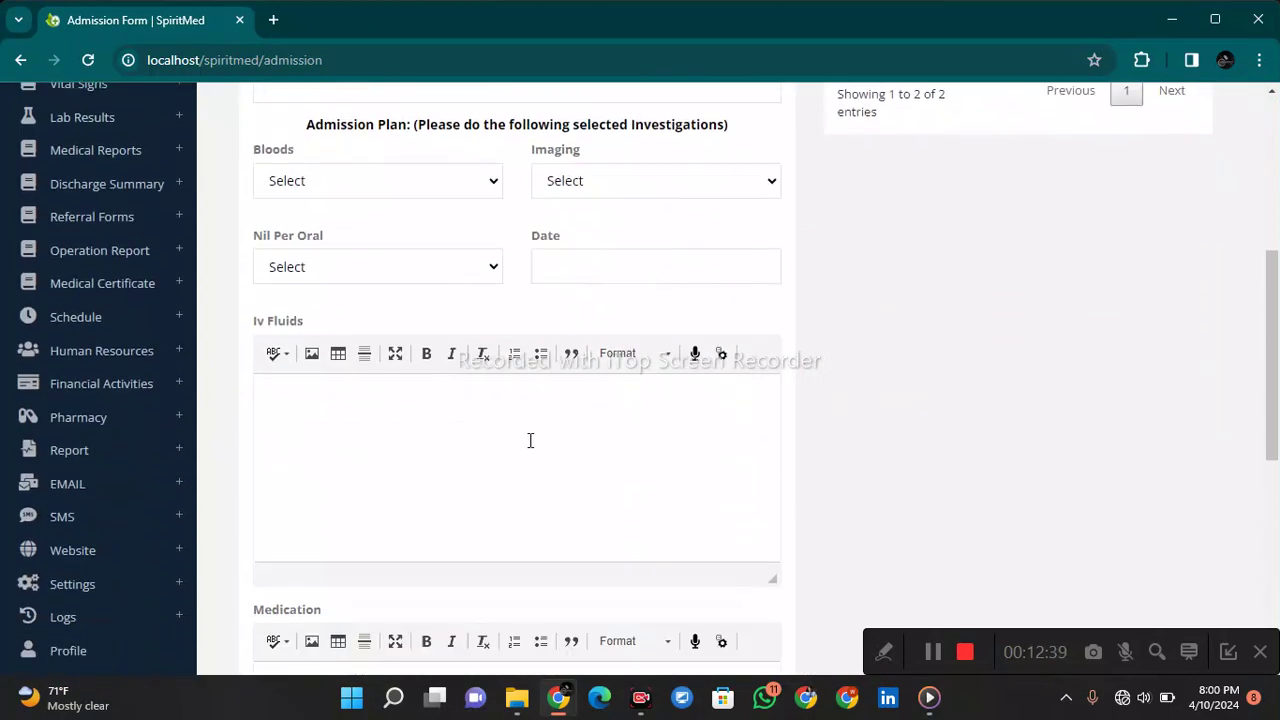
pyautogui.scroll(-4, 531, 441)
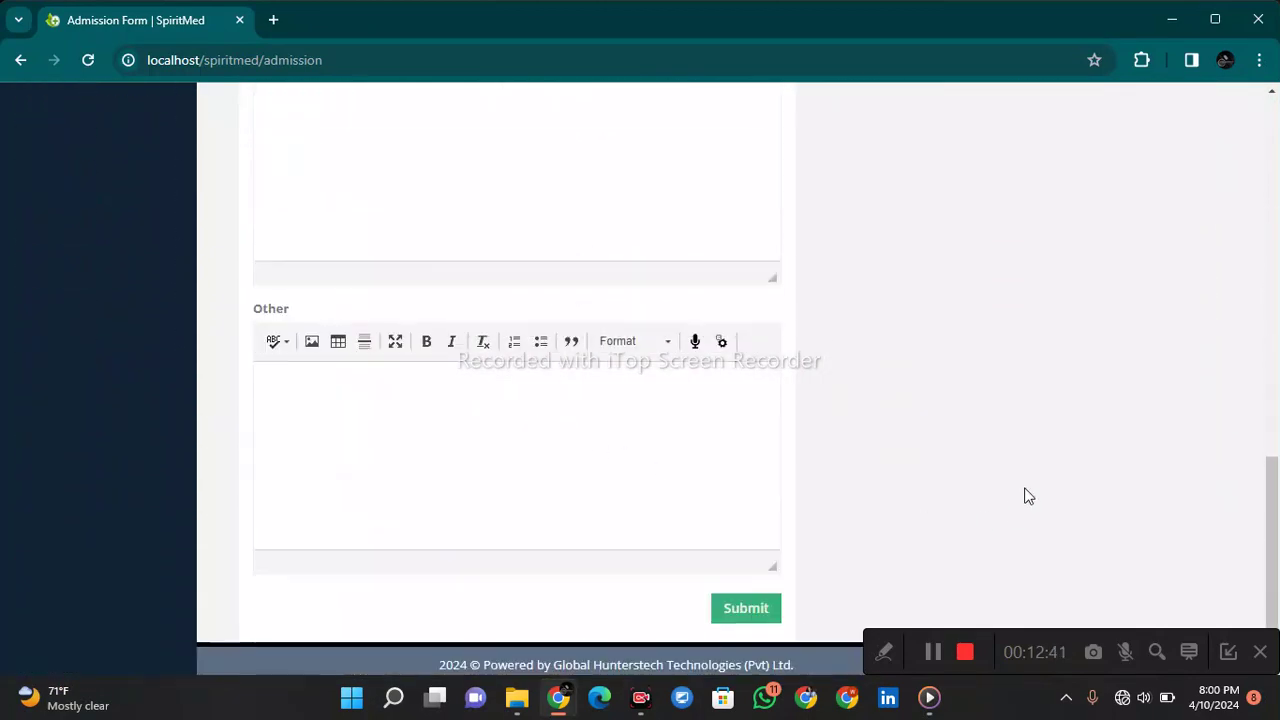
pyautogui.scroll(7, 1045, 443)
pyautogui.scroll(4, 1045, 440)
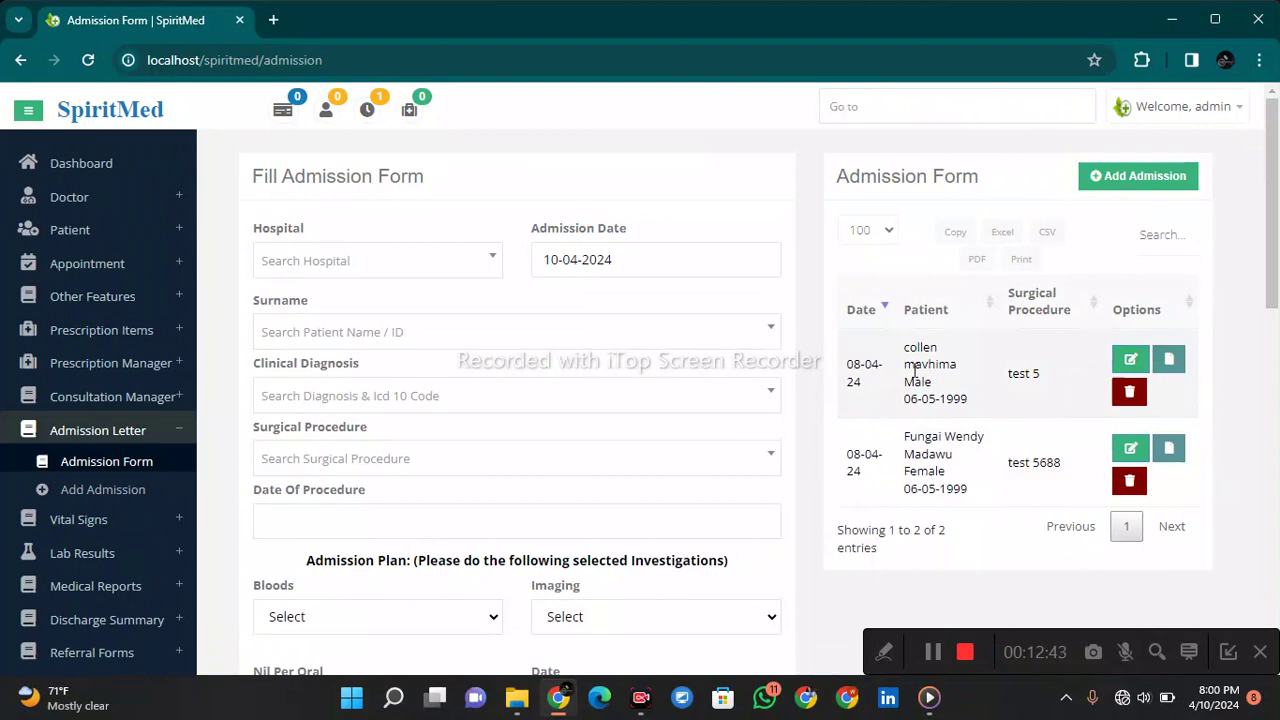
# - Review the admission letter for surgical procedure test 5 and inspect its print preview
pyautogui.click(1170, 360)
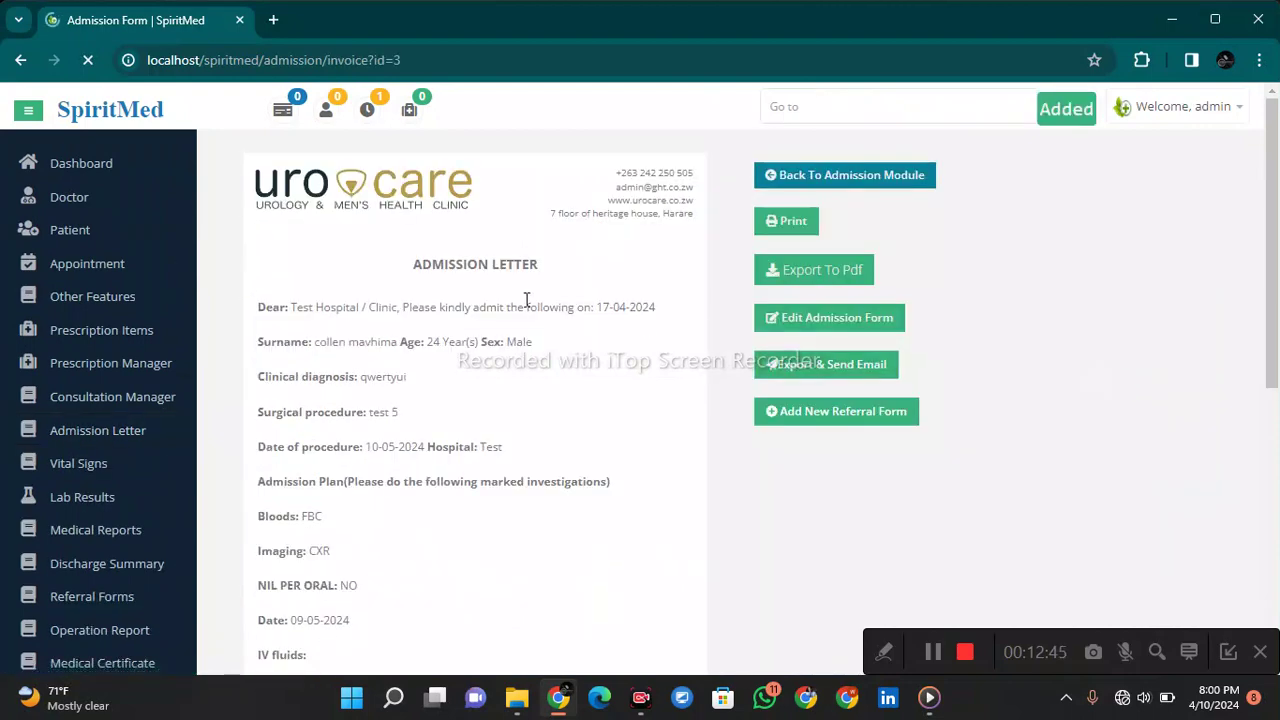
pyautogui.scroll(-2, 494, 299)
pyautogui.scroll(1, 494, 298)
pyautogui.moveTo(251, 202); pyautogui.dragTo(518, 521)
pyautogui.scroll(1, 520, 518)
pyautogui.click(546, 240)
pyautogui.click(788, 222)
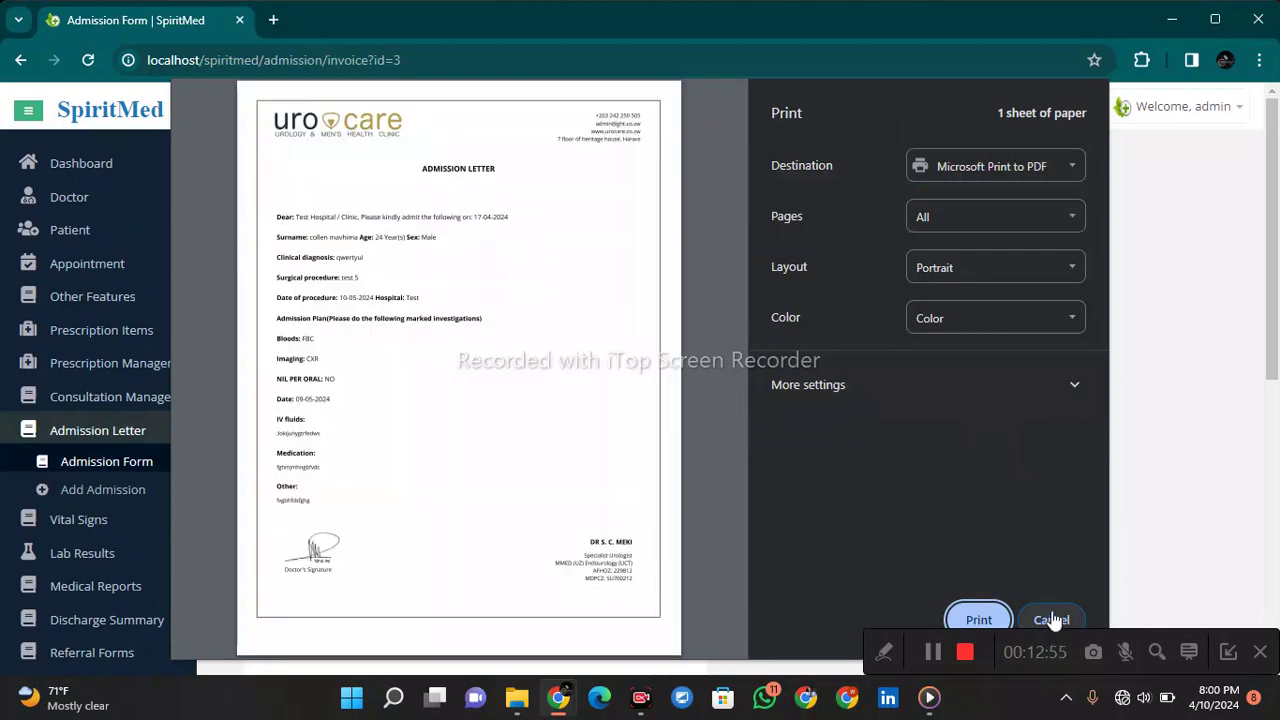
pyautogui.click(1051, 620)
# - Open the Vital Signs page and look over the Add Vital Signs form
pyautogui.scroll(-2, 185, 489)
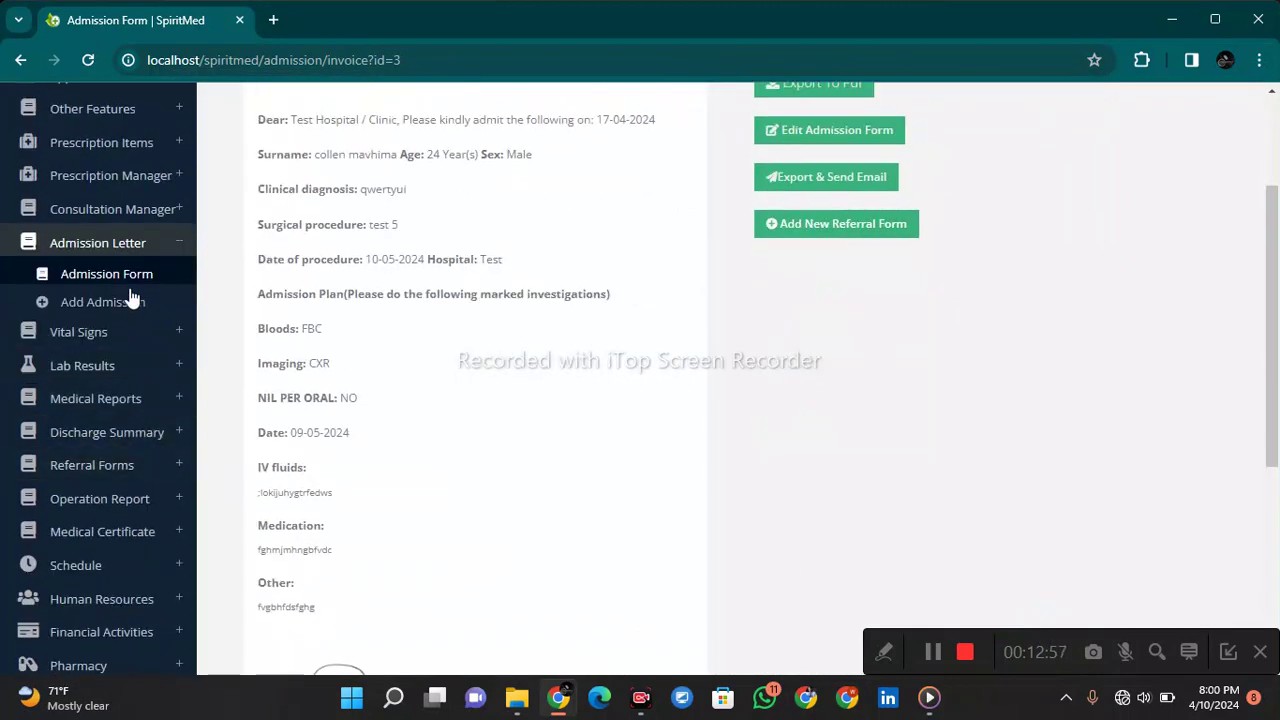
pyautogui.click(130, 328)
pyautogui.click(137, 313)
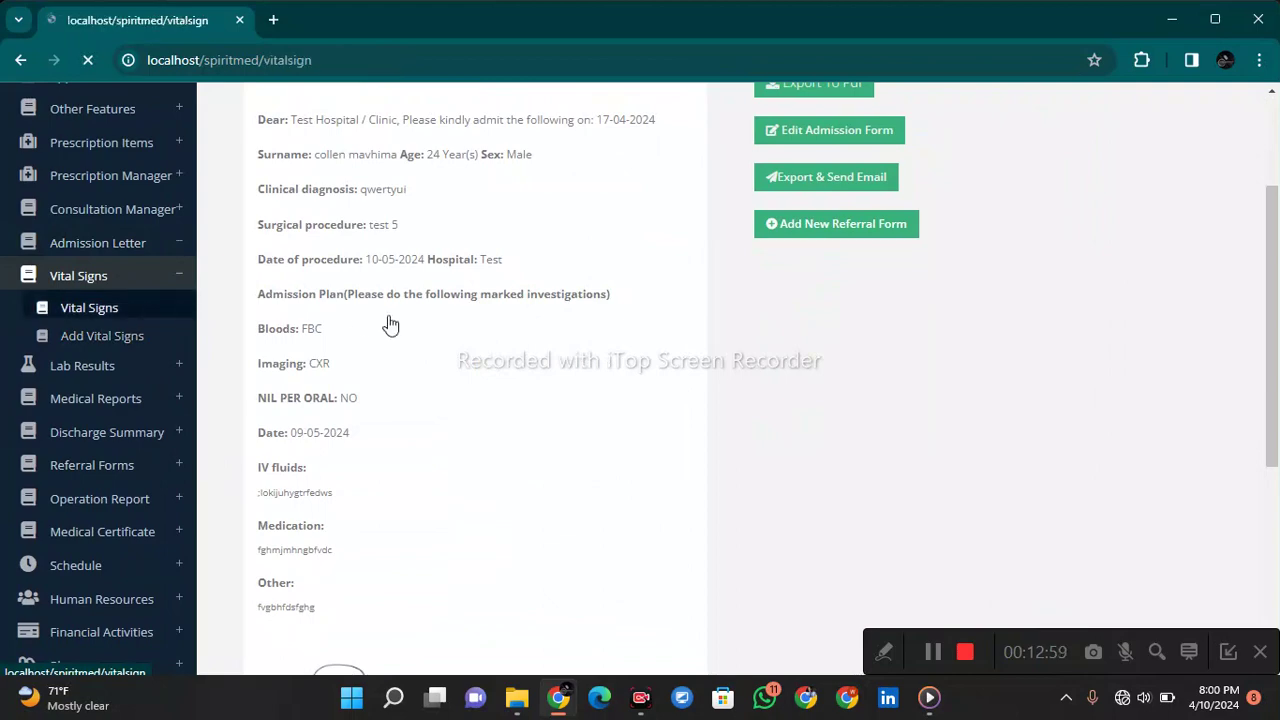
pyautogui.scroll(-2, 724, 343)
pyautogui.scroll(2, 724, 343)
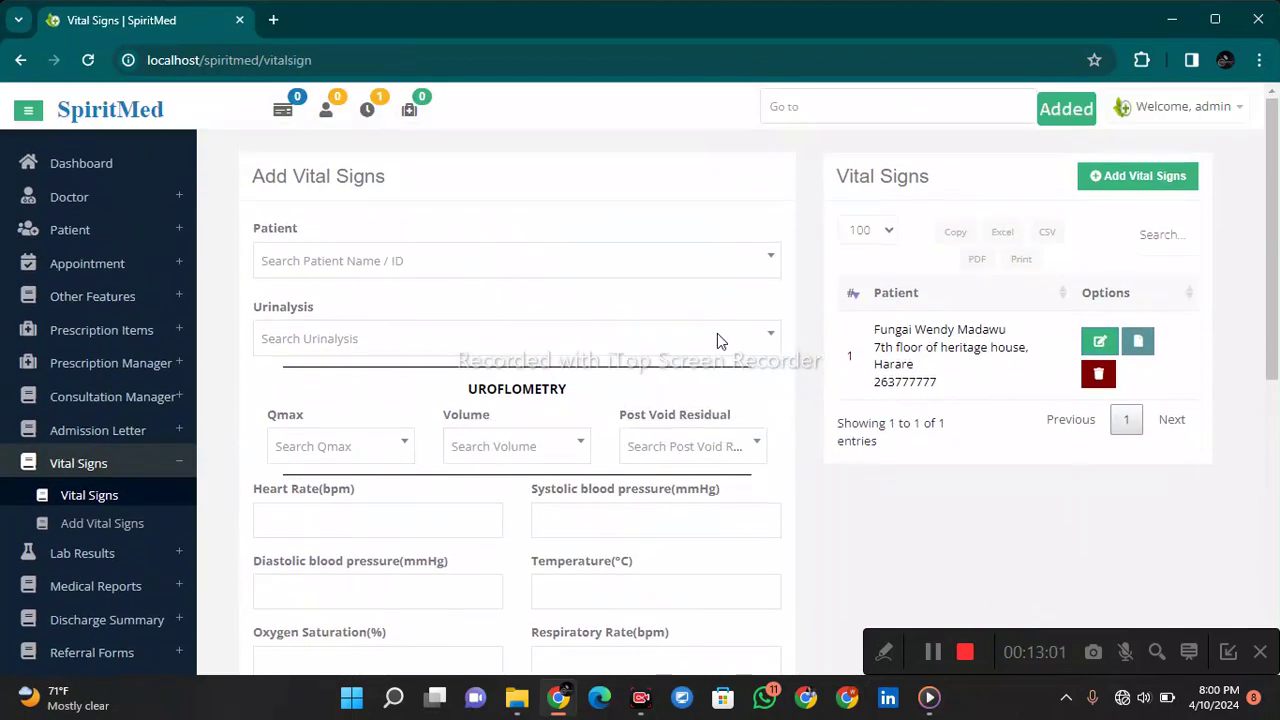
# - Try the vital signs form with a 24-year-old patient and Urinalysis set to Add New, reviewing the remaining fields
pyautogui.click(457, 258)
pyautogui.click(470, 384)
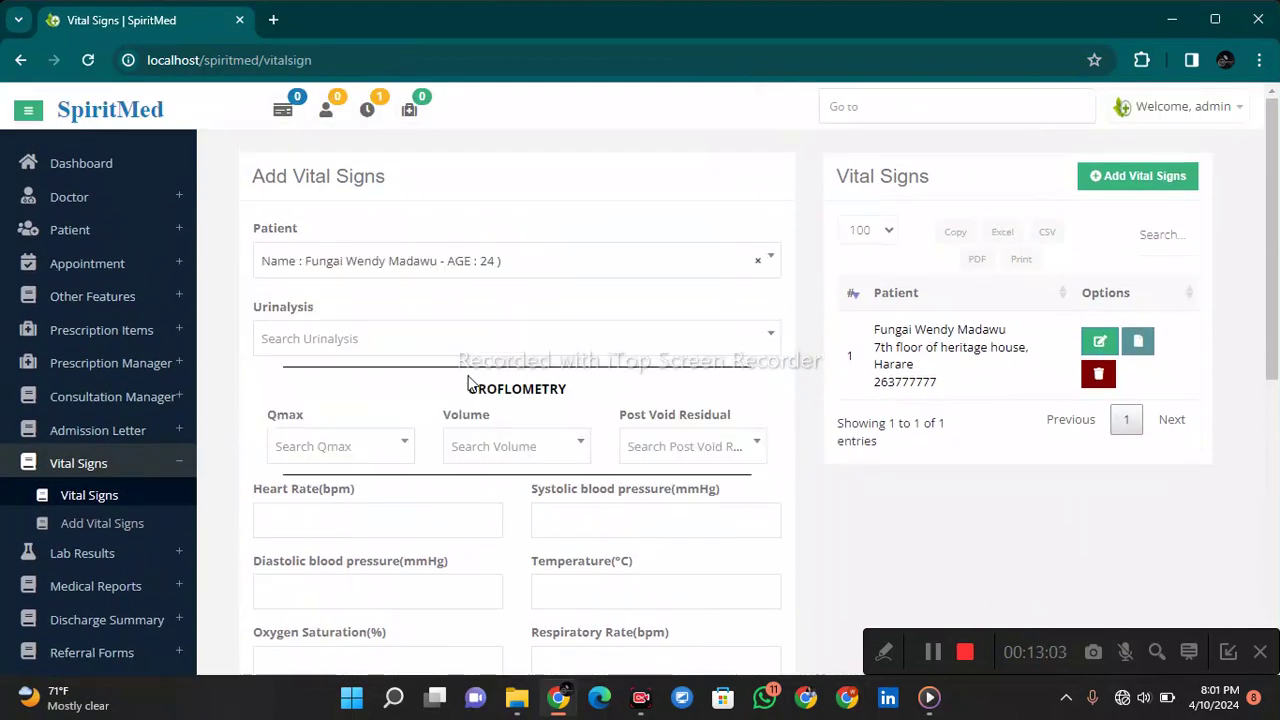
pyautogui.click(437, 345)
pyautogui.click(440, 405)
pyautogui.scroll(-2, 467, 401)
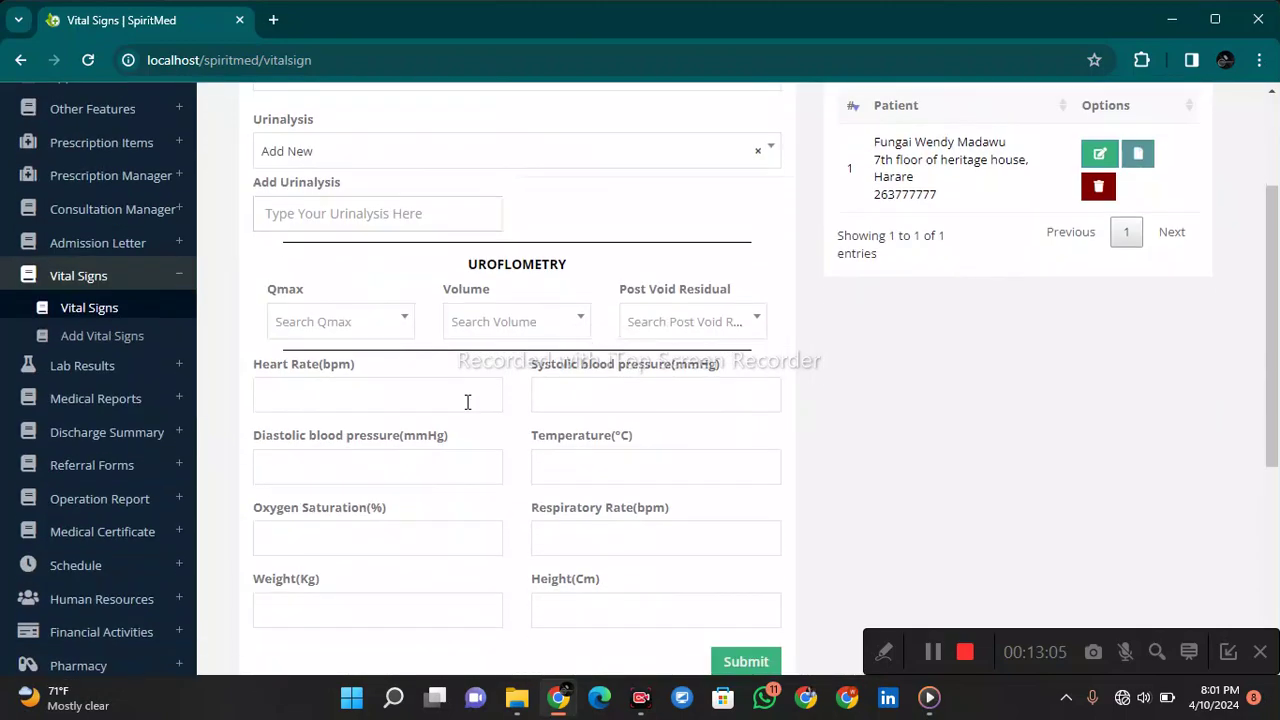
pyautogui.scroll(-2, 655, 514)
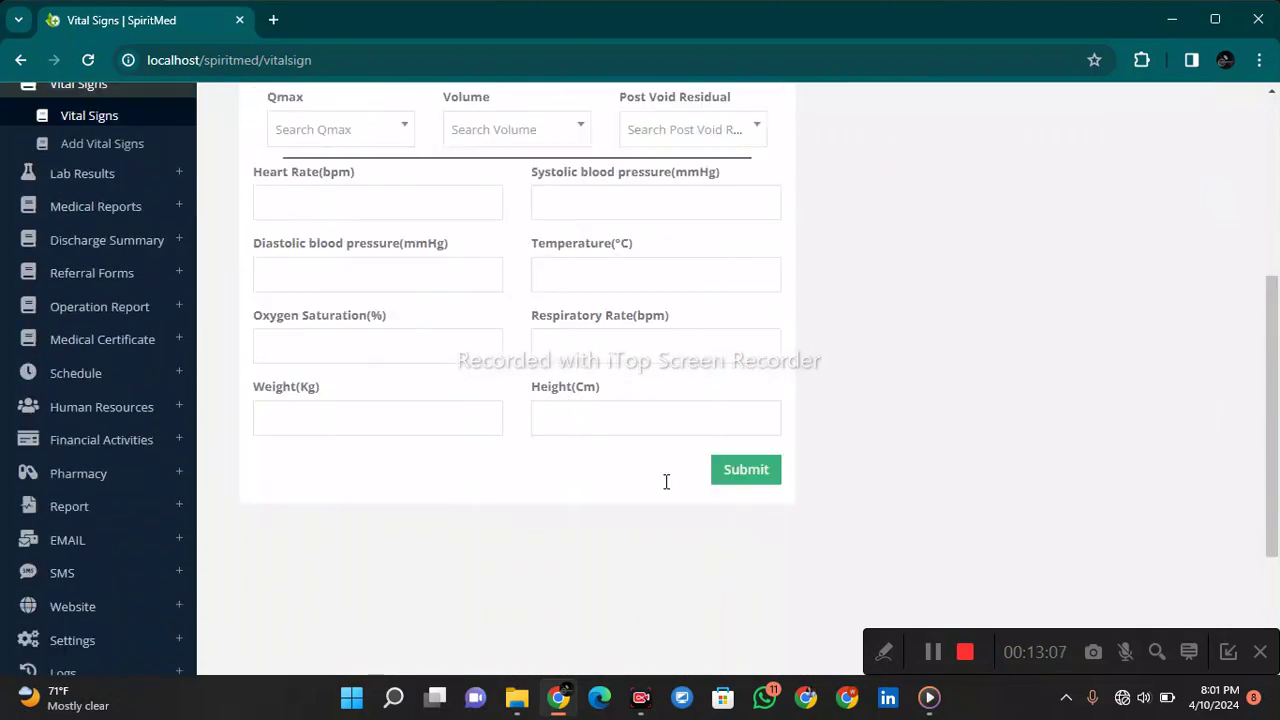
pyautogui.scroll(4, 666, 480)
# - View the existing vital signs record and its print preview
pyautogui.click(1126, 348)
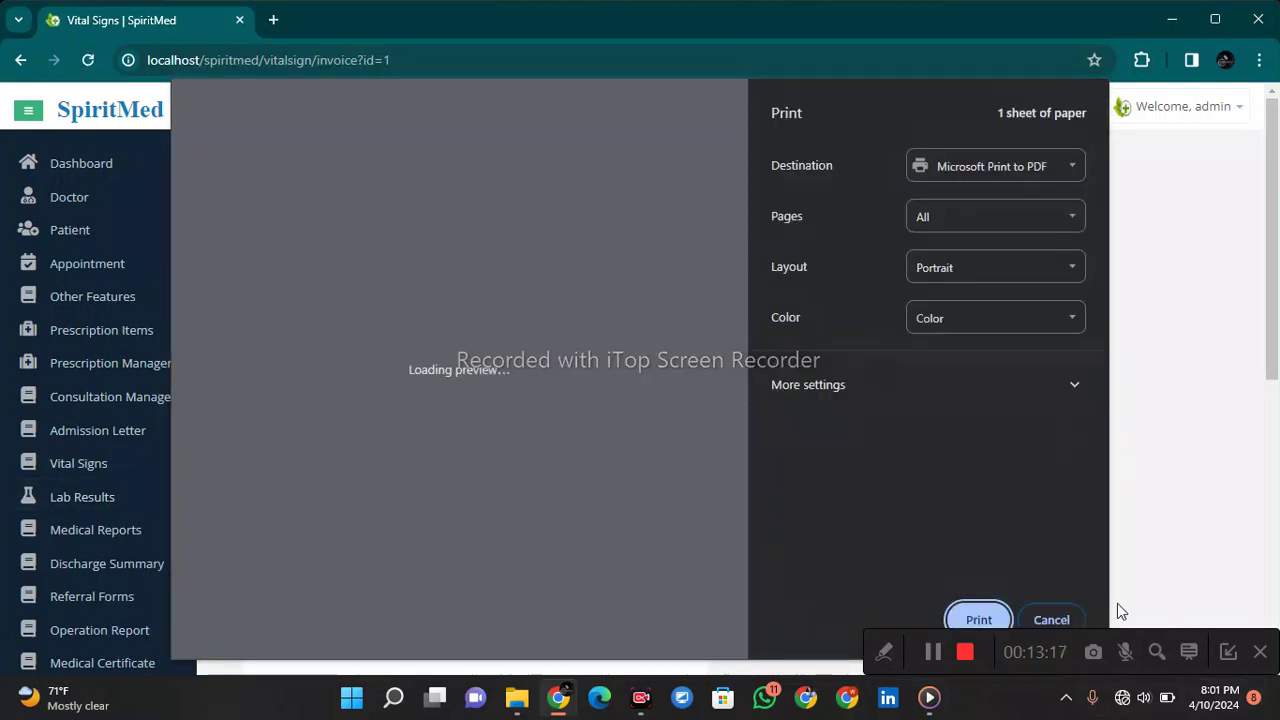
pyautogui.click(1058, 619)
# - Open the Lab Results page and review the form's electrolytes, other tests and urine culture sections
pyautogui.scroll(-2, 376, 450)
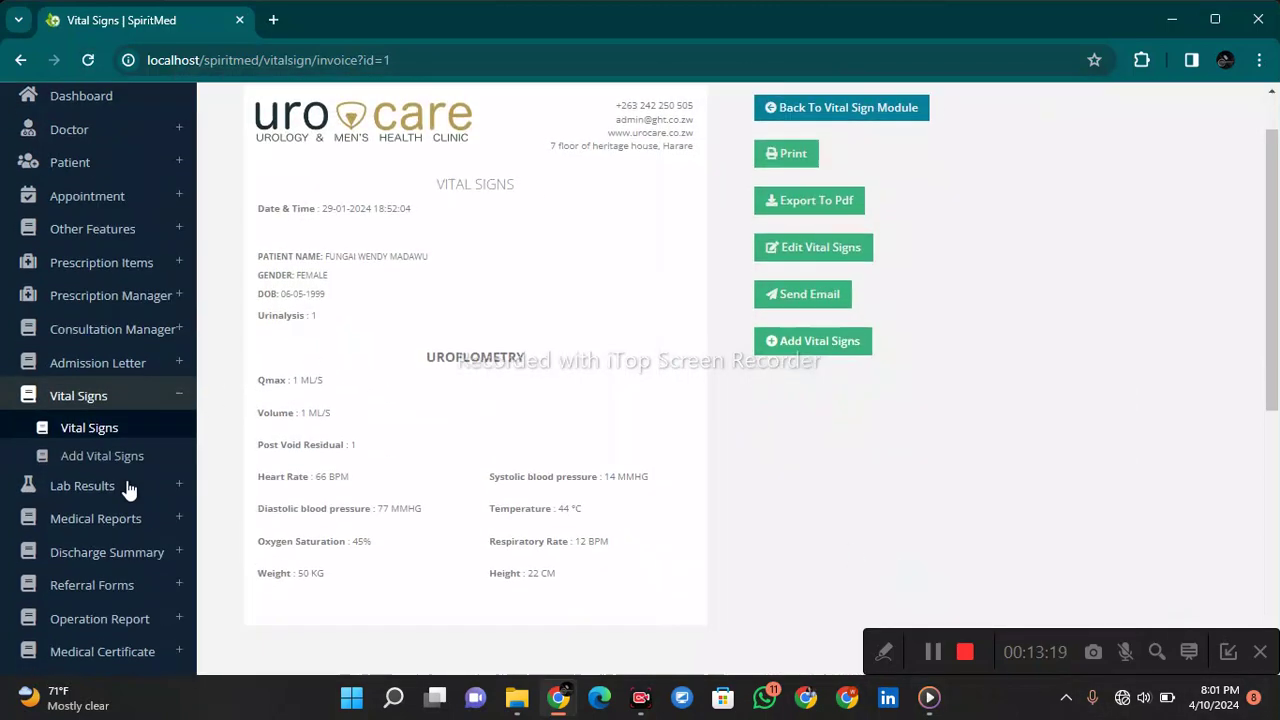
pyautogui.click(112, 366)
pyautogui.click(124, 343)
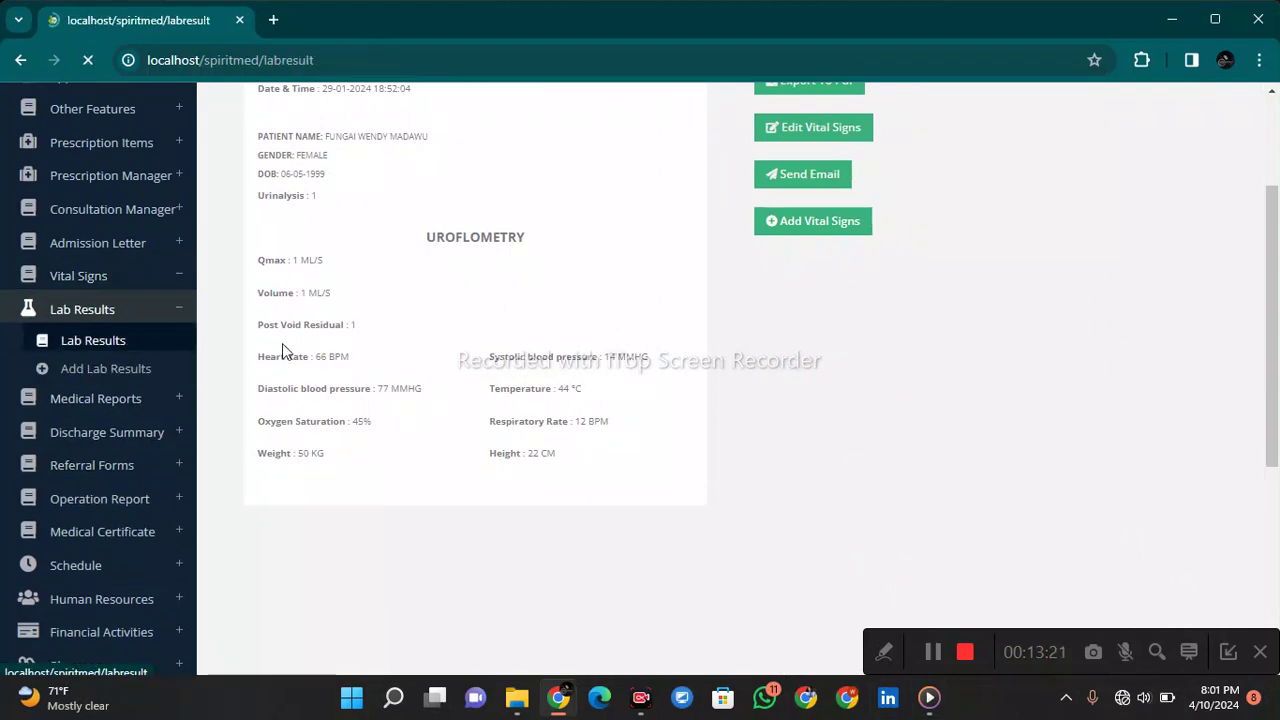
pyautogui.scroll(-5, 500, 320)
pyautogui.scroll(-10, 520, 260)
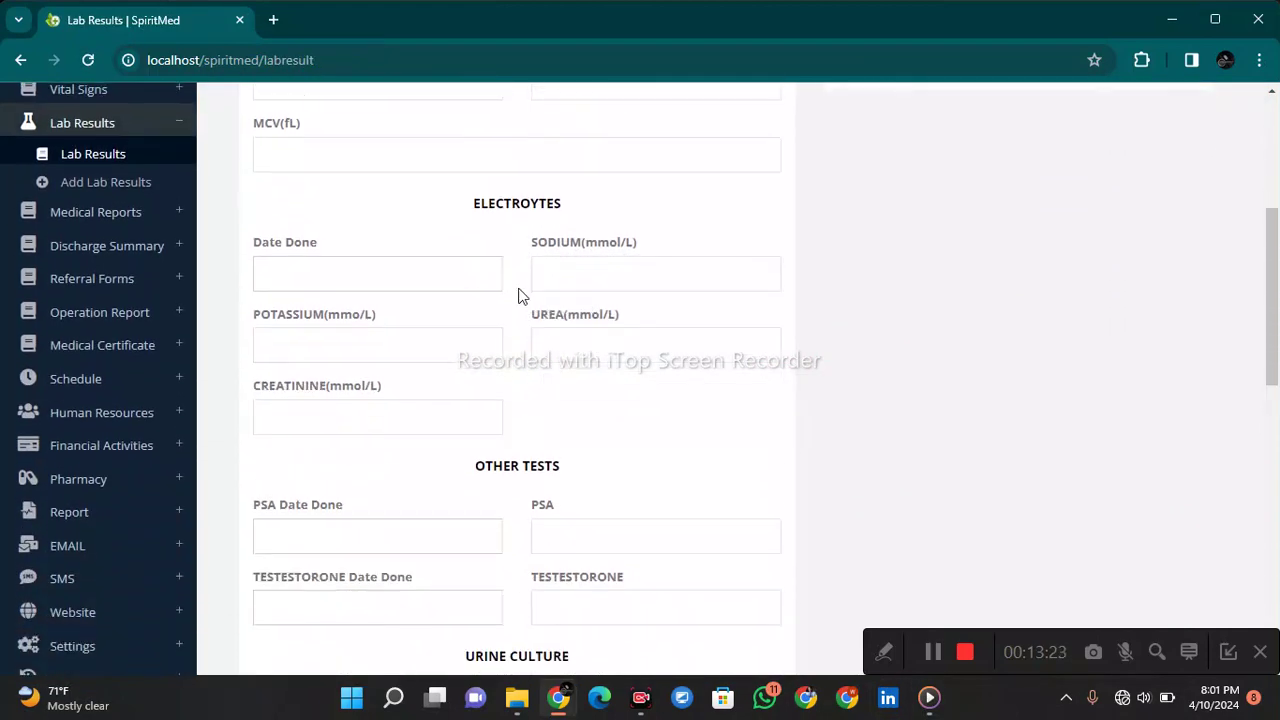
pyautogui.scroll(15, 522, 284)
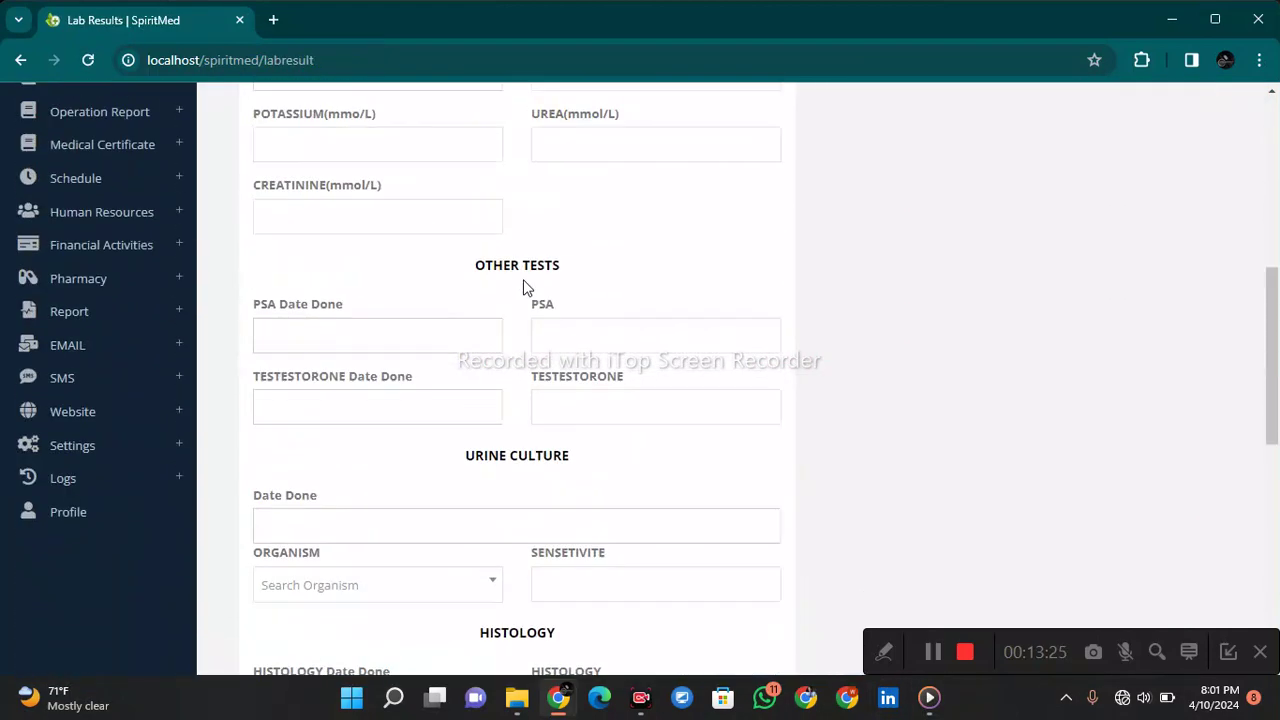
# - Review the existing lab results document through its imaging and other tests sections and open its print preview
pyautogui.click(1138, 340)
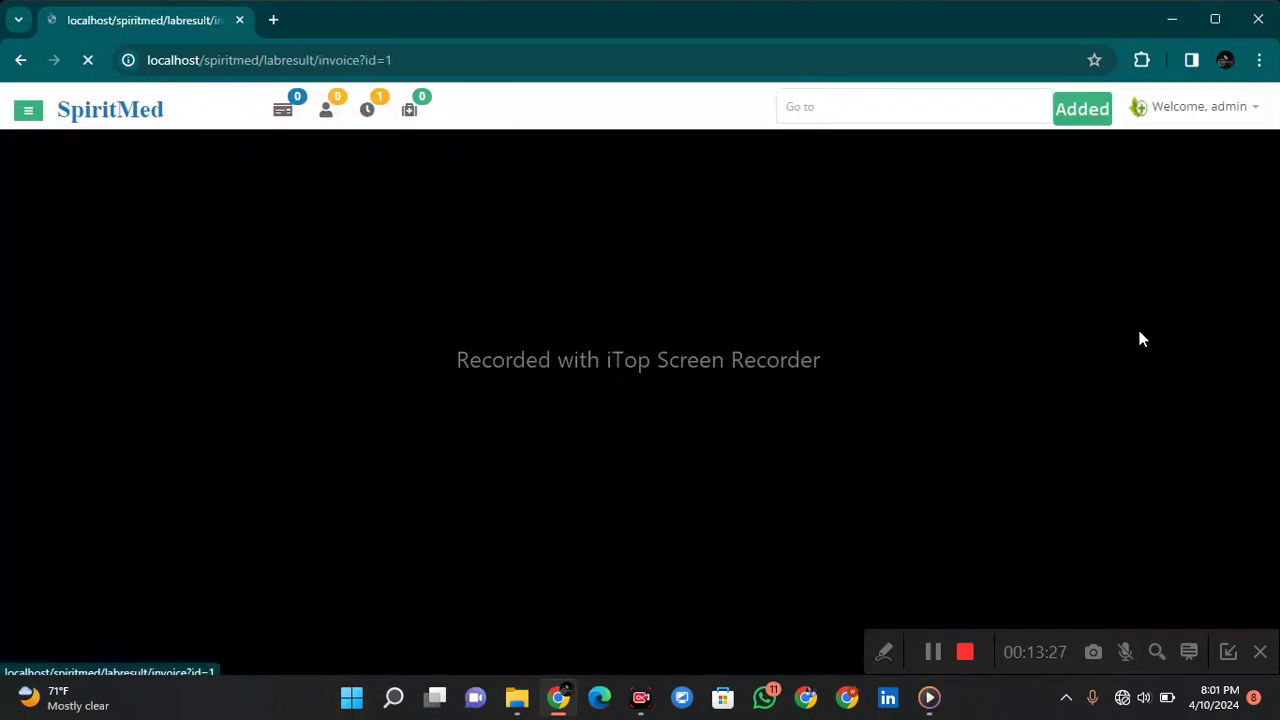
pyautogui.scroll(-2, 620, 310)
pyautogui.scroll(-4, 586, 318)
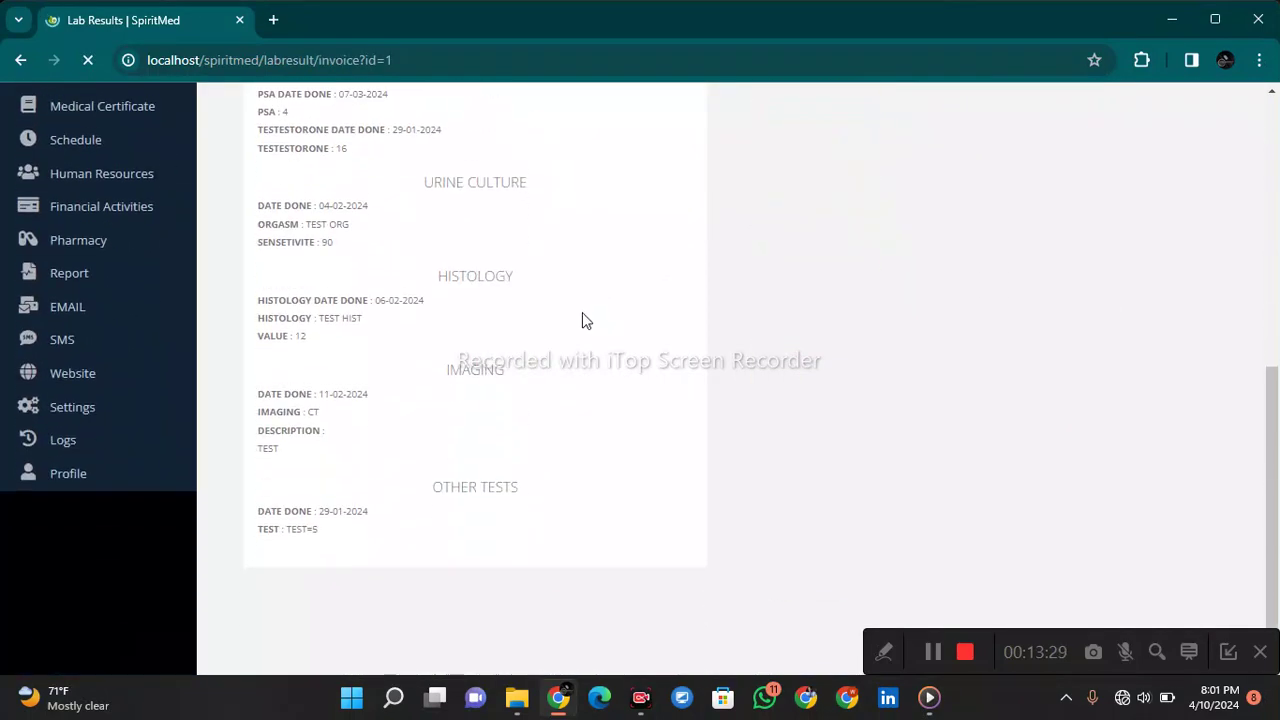
pyautogui.scroll(6, 584, 315)
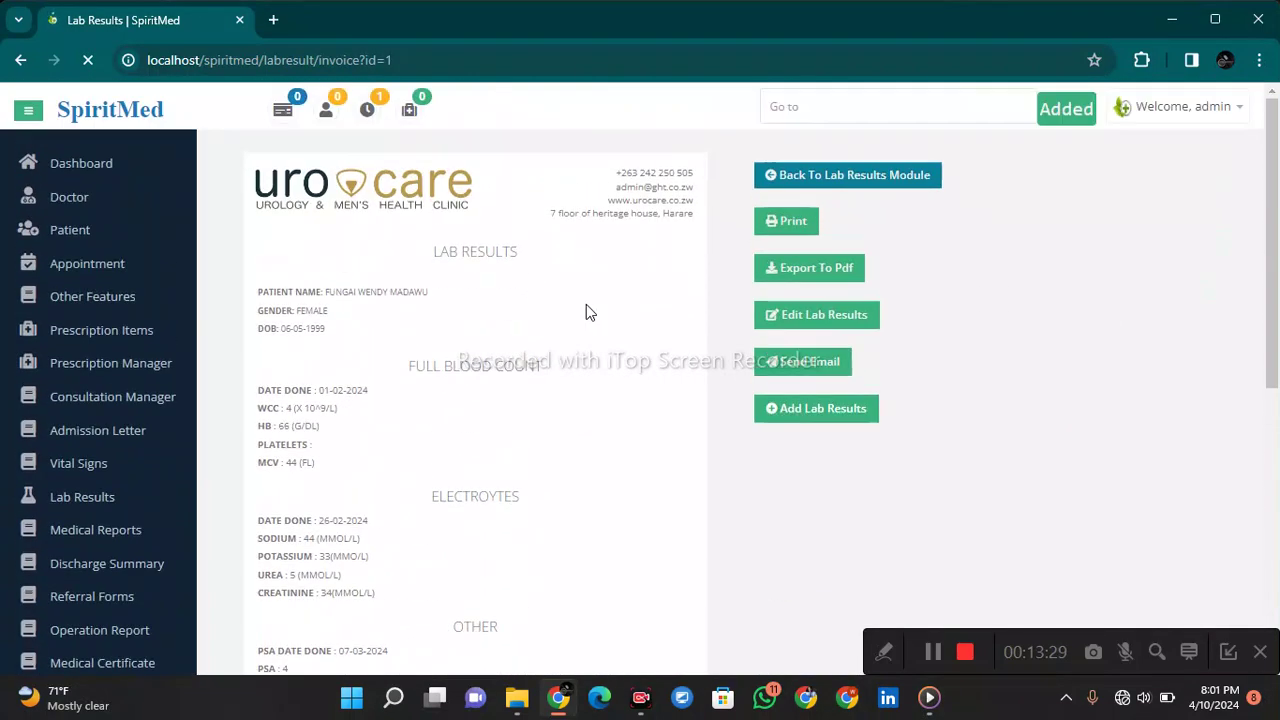
pyautogui.click(786, 221)
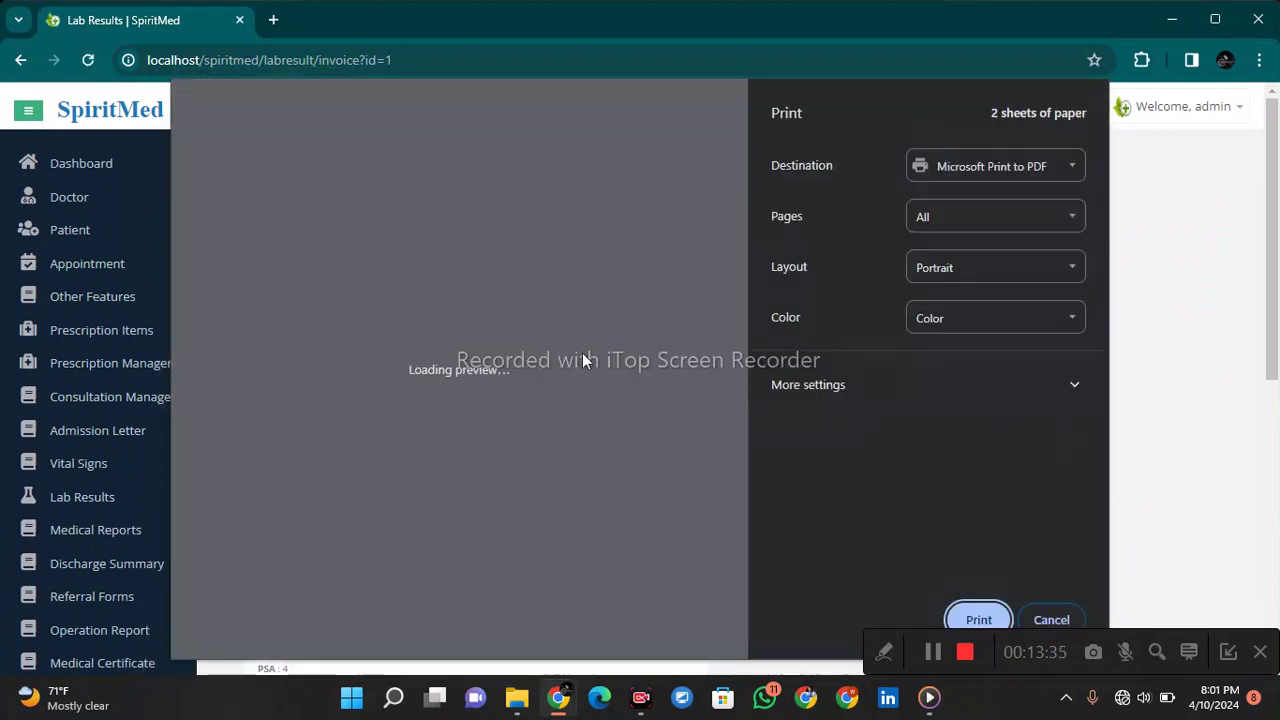
# - Close the lab results print preview, then open the Medical Reports page and review the Add Medical Report form and existing reports
pyautogui.click(1052, 620)
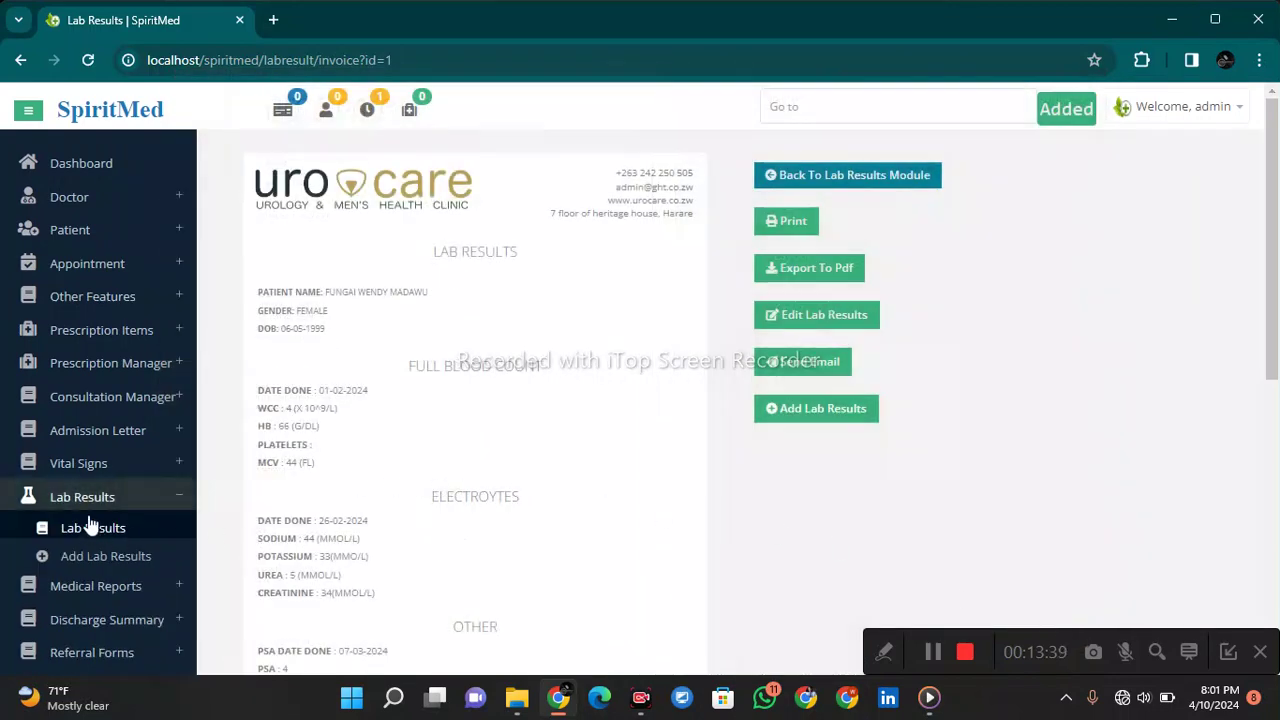
pyautogui.scroll(-1, 90, 527)
pyautogui.scroll(-1, 94, 489)
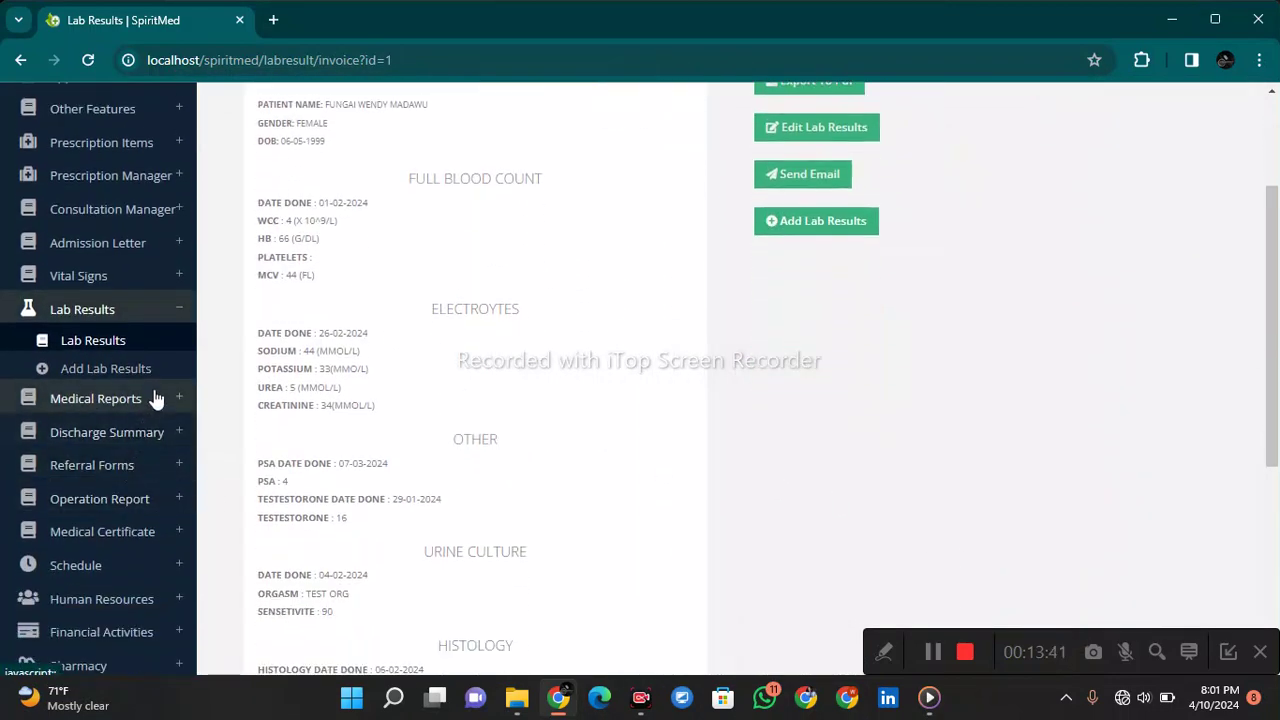
pyautogui.click(155, 398)
pyautogui.click(104, 374)
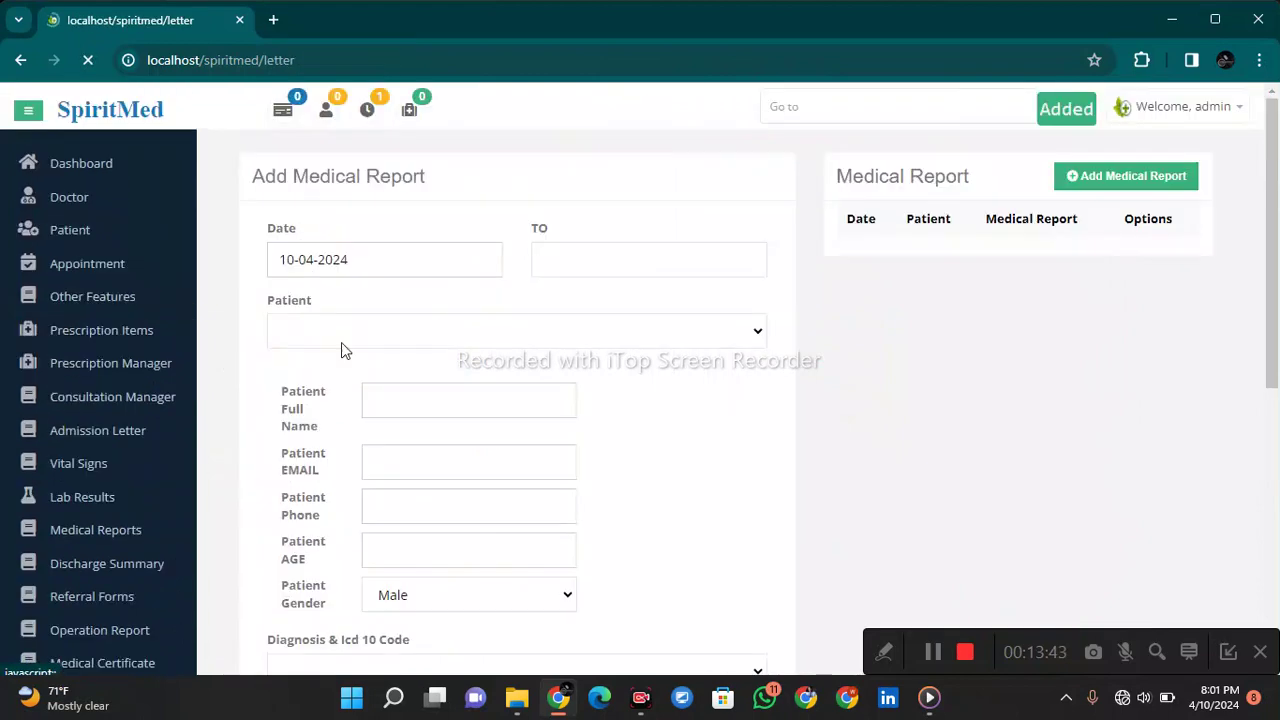
pyautogui.scroll(-4, 650, 287)
pyautogui.scroll(4, 636, 291)
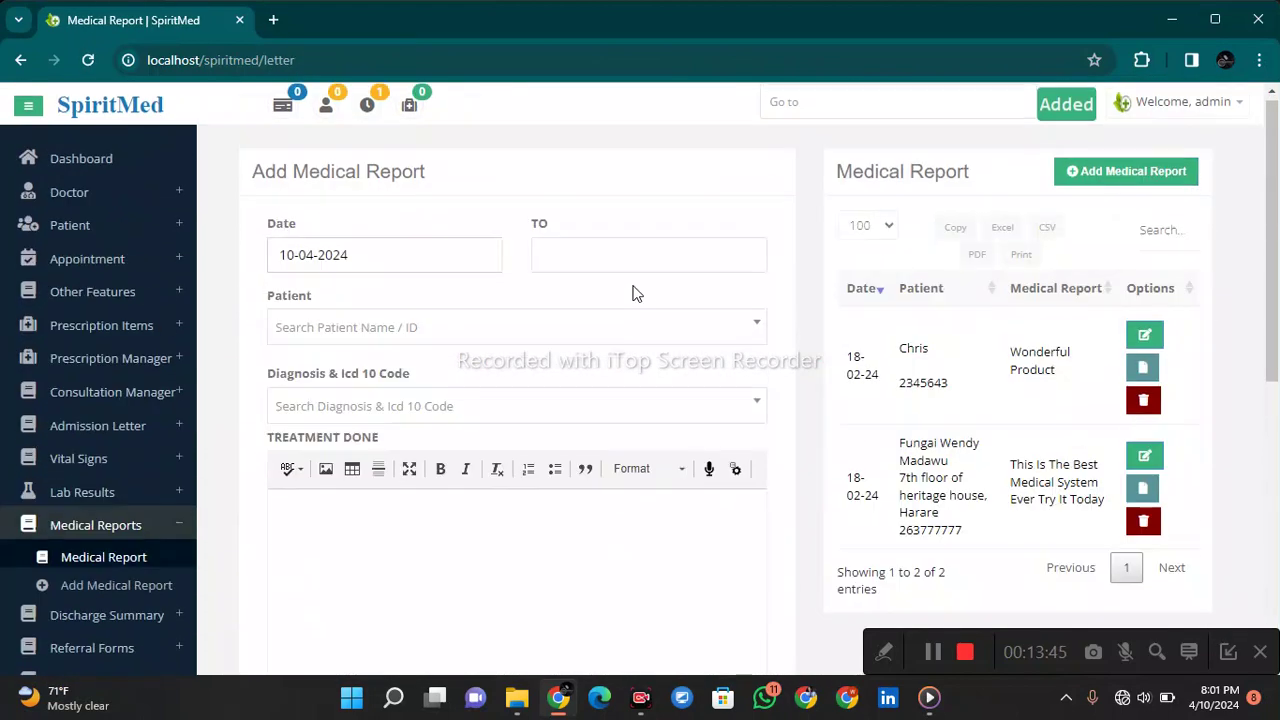
pyautogui.scroll(-5, 529, 451)
pyautogui.scroll(4, 529, 474)
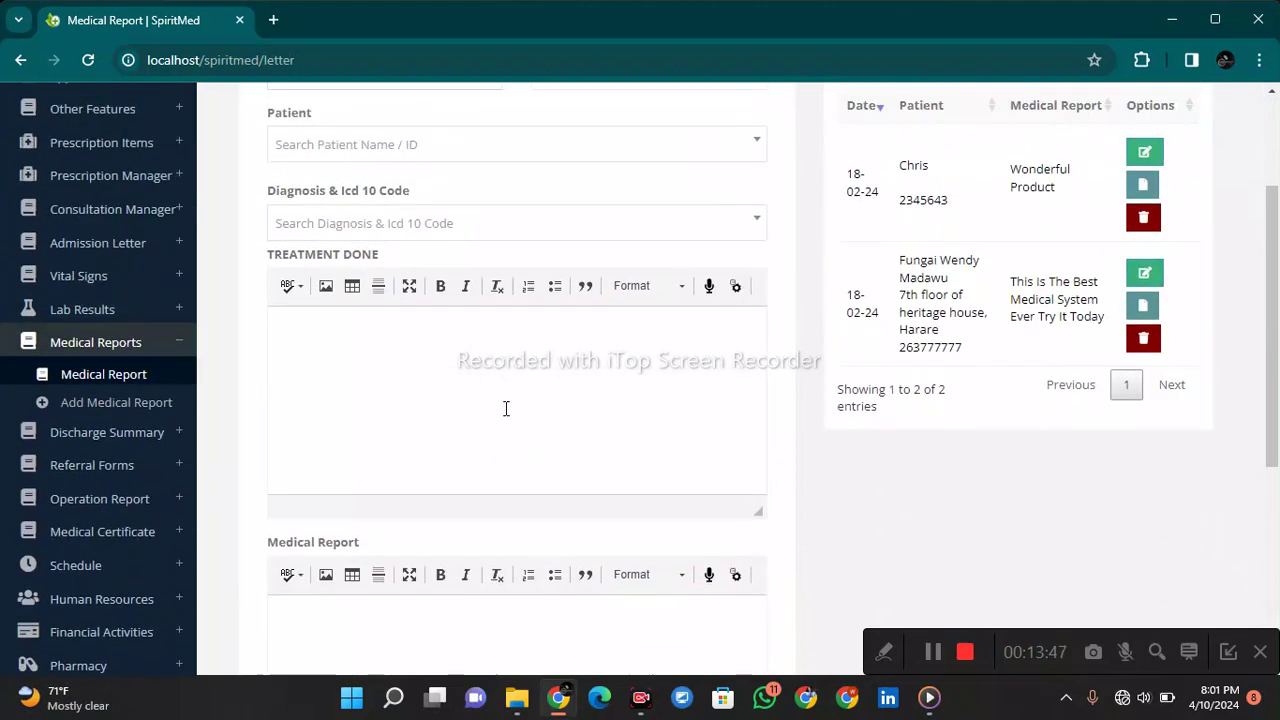
pyautogui.scroll(1, 419, 214)
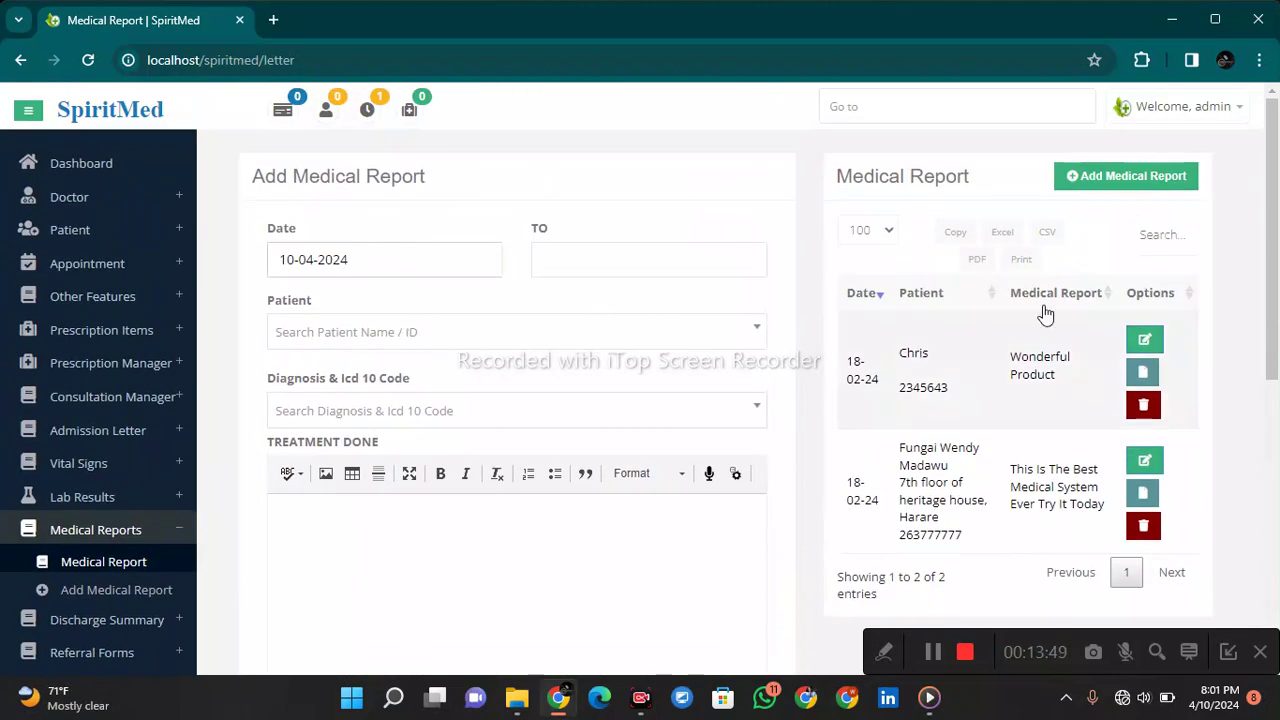
# - View the existing "Wonderful Product" medical report document and its print preview
pyautogui.scroll(-2, 460, 331)
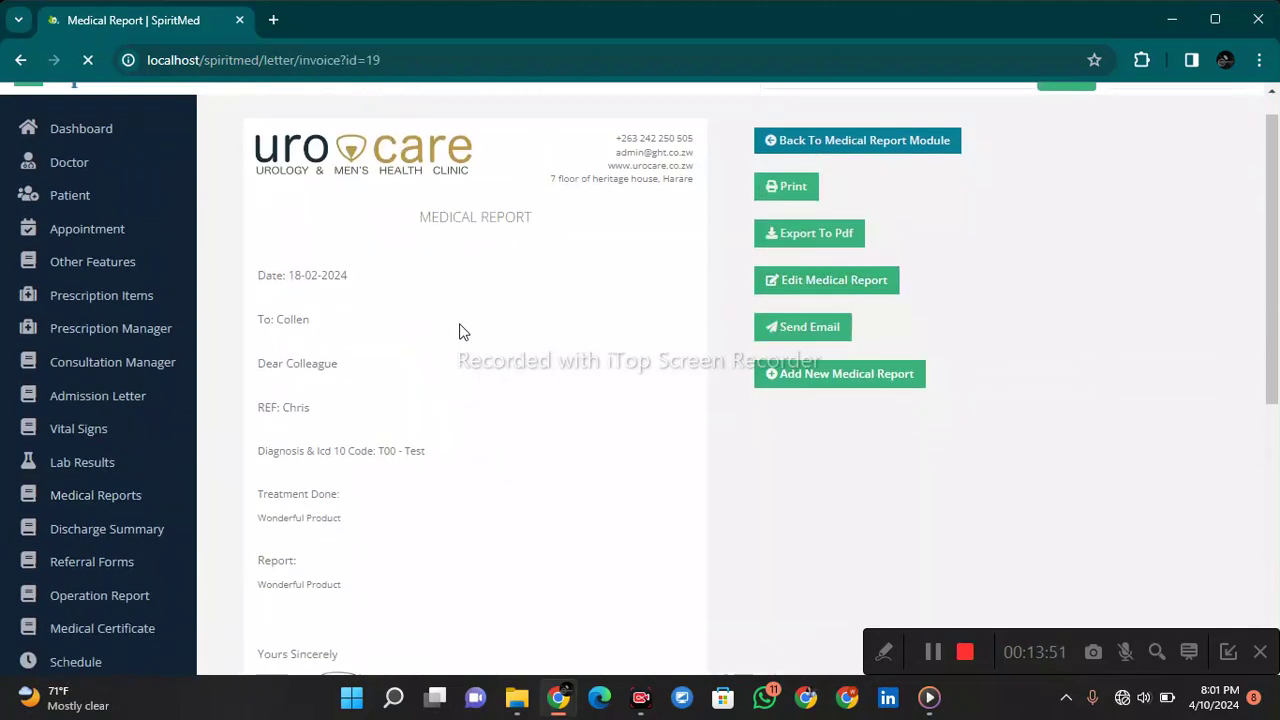
pyautogui.scroll(2, 447, 304)
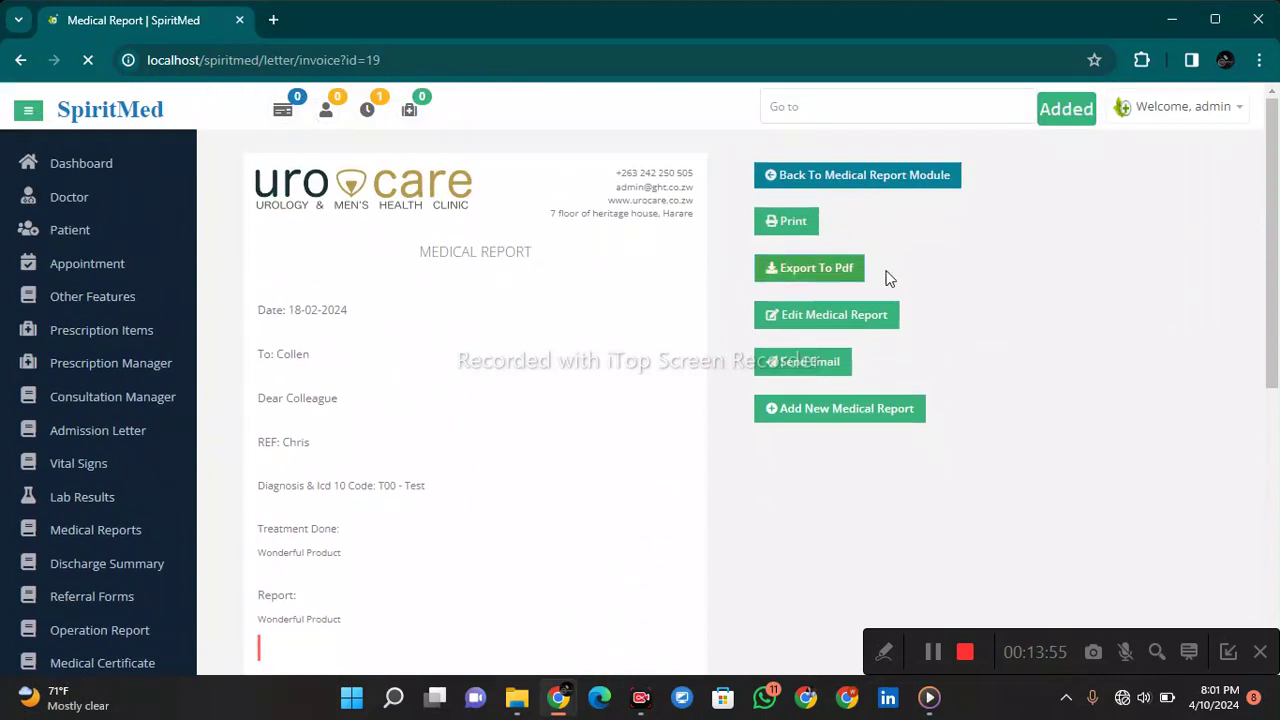
pyautogui.click(788, 222)
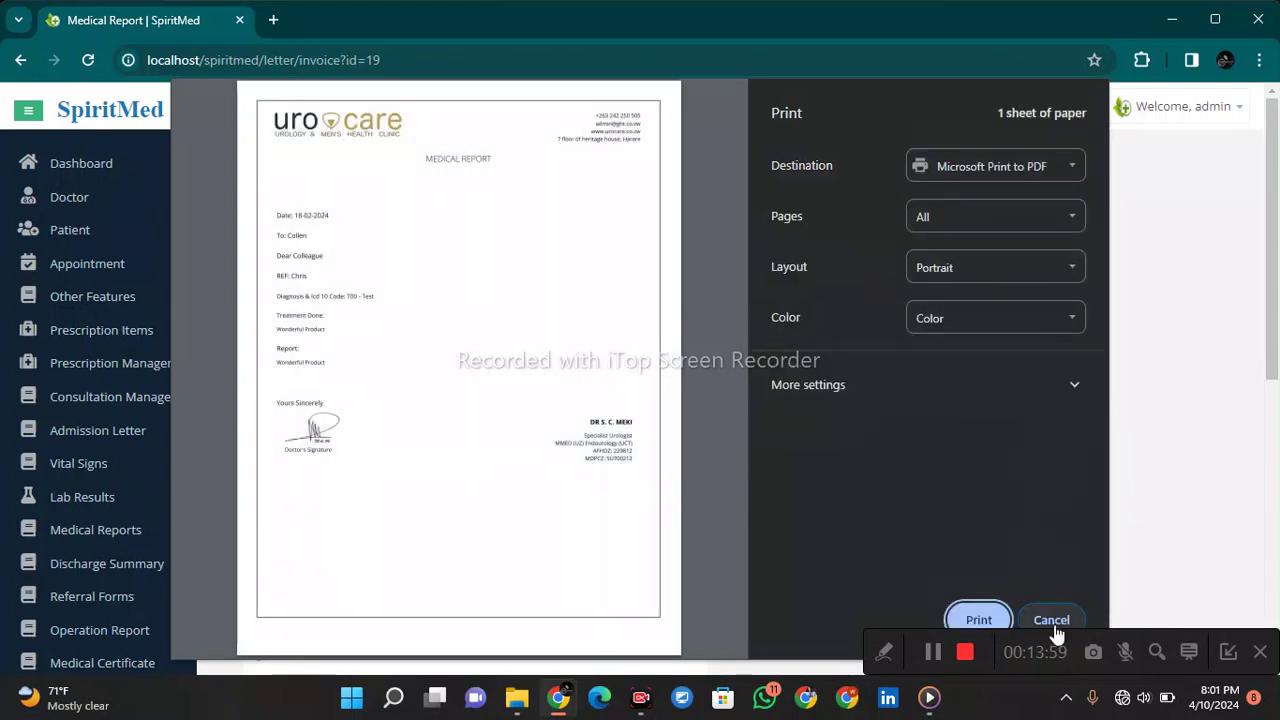
pyautogui.click(1052, 620)
# - Open the Discharge Summary page and review the diagnosis and medical history sections of its form
pyautogui.scroll(-4, 340, 434)
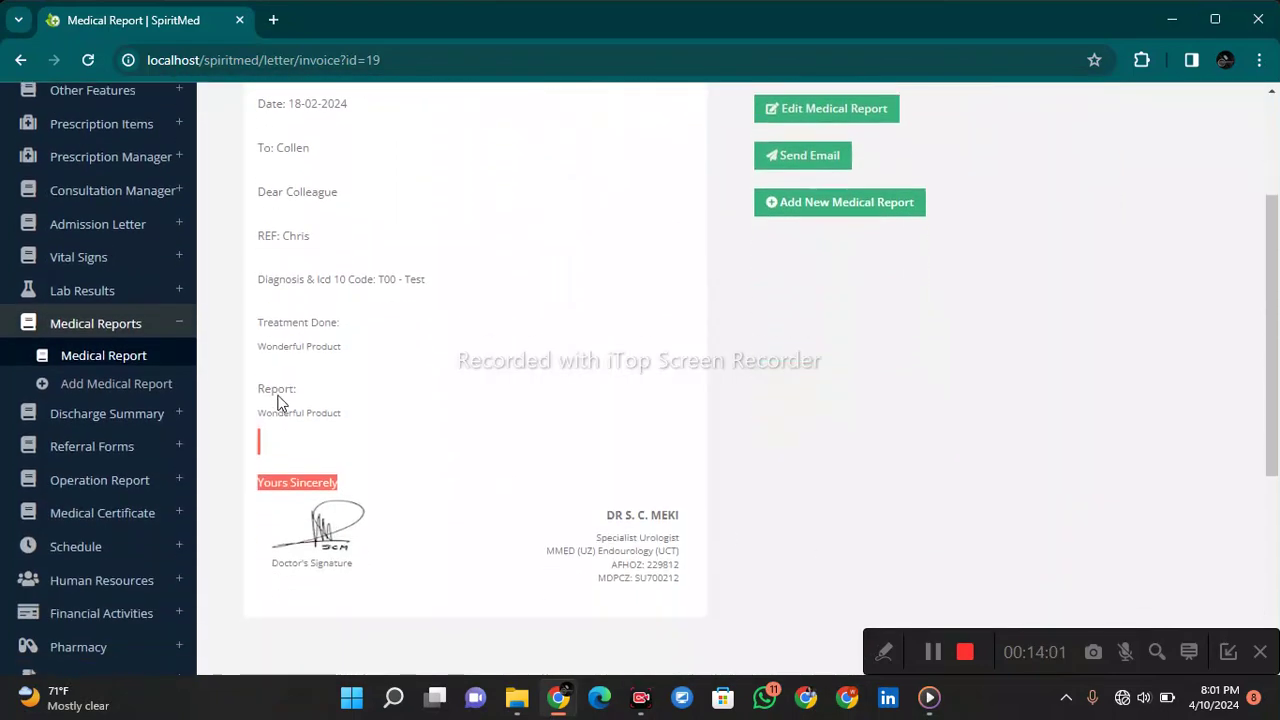
pyautogui.click(134, 340)
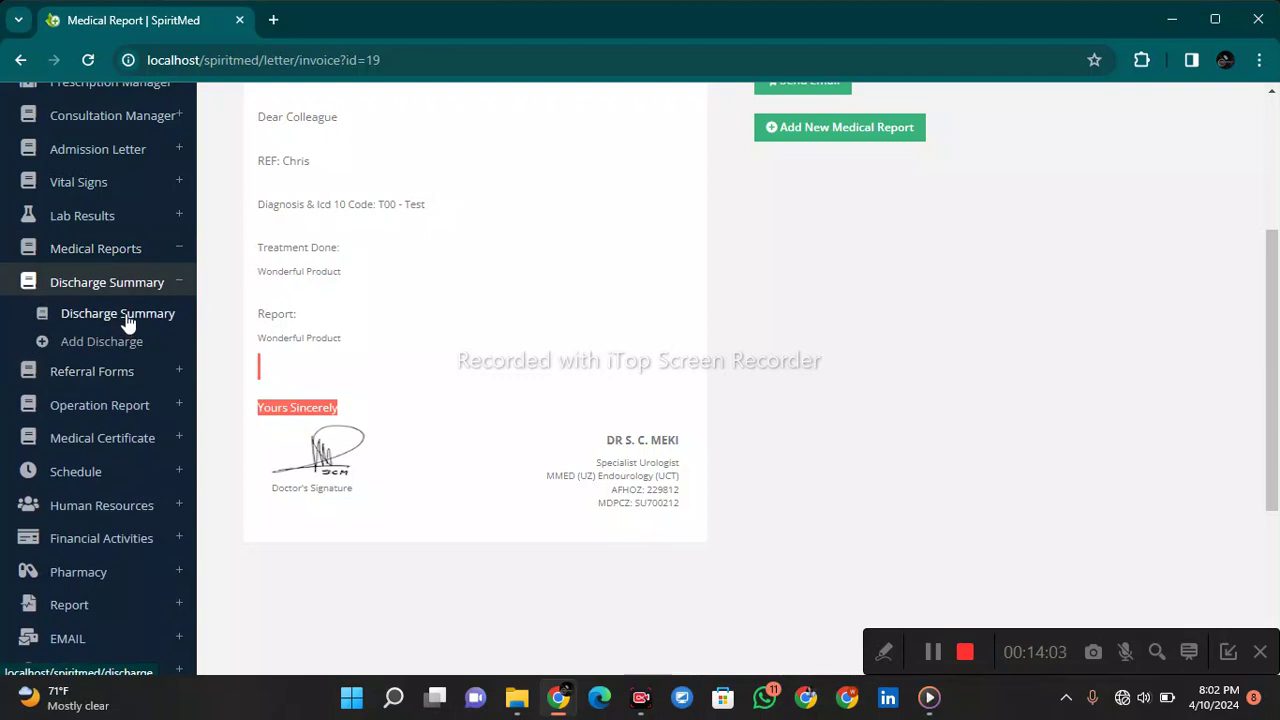
pyautogui.scroll(-2, 711, 317)
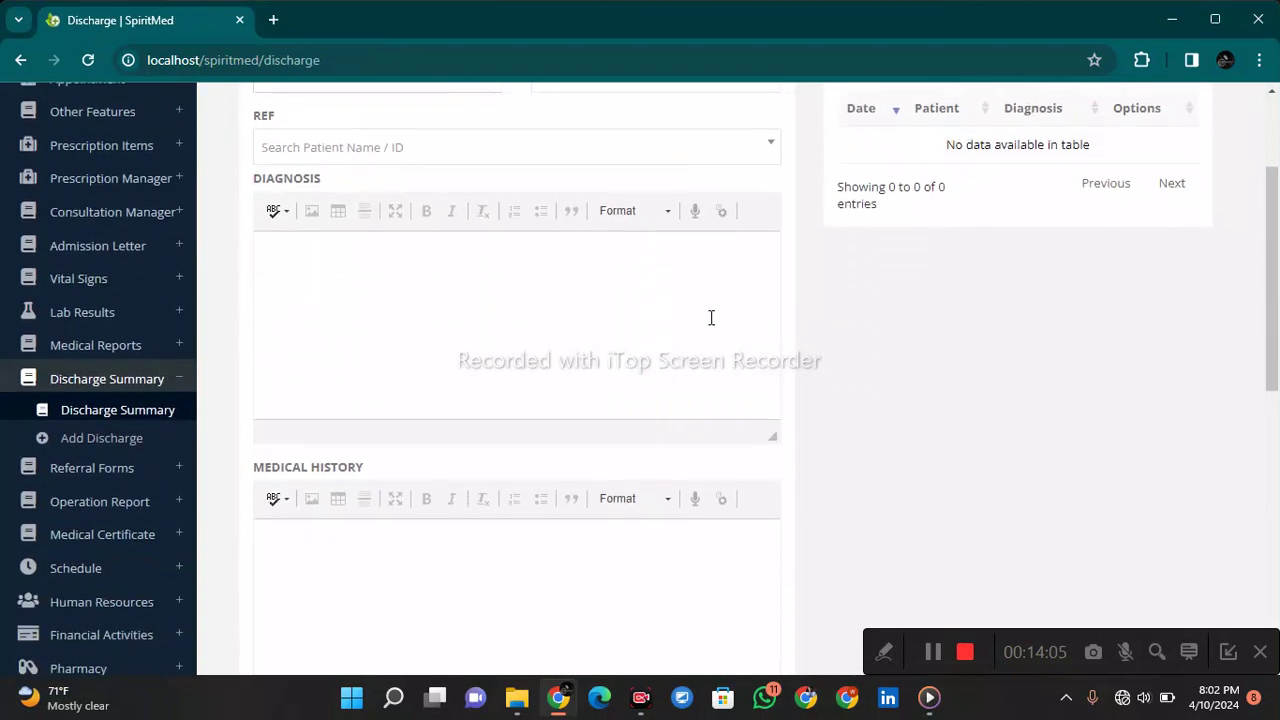
pyautogui.scroll(2, 706, 290)
pyautogui.scroll(1, 706, 290)
# - Try the discharge summary form with the 57-year-old patient as REF, reviewing the sections down to the follow up plan
pyautogui.click(580, 329)
pyautogui.scroll(-1, 580, 440)
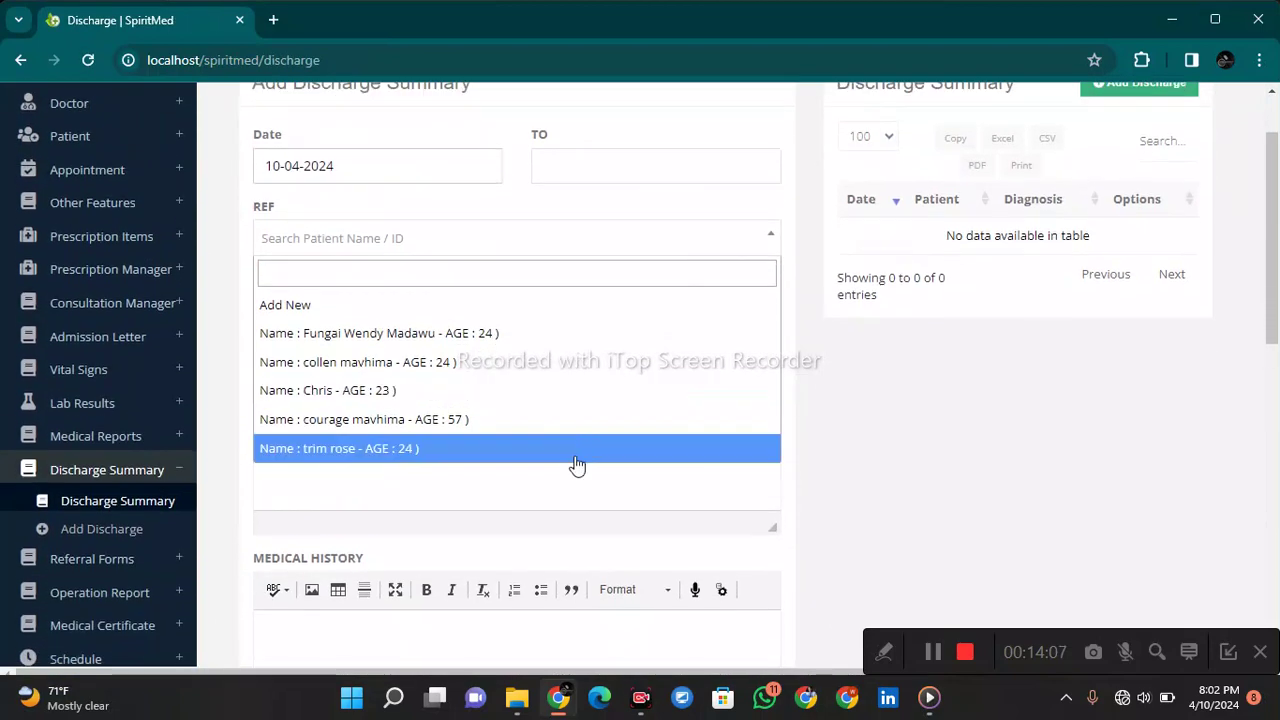
pyautogui.click(574, 420)
pyautogui.scroll(-8, 574, 420)
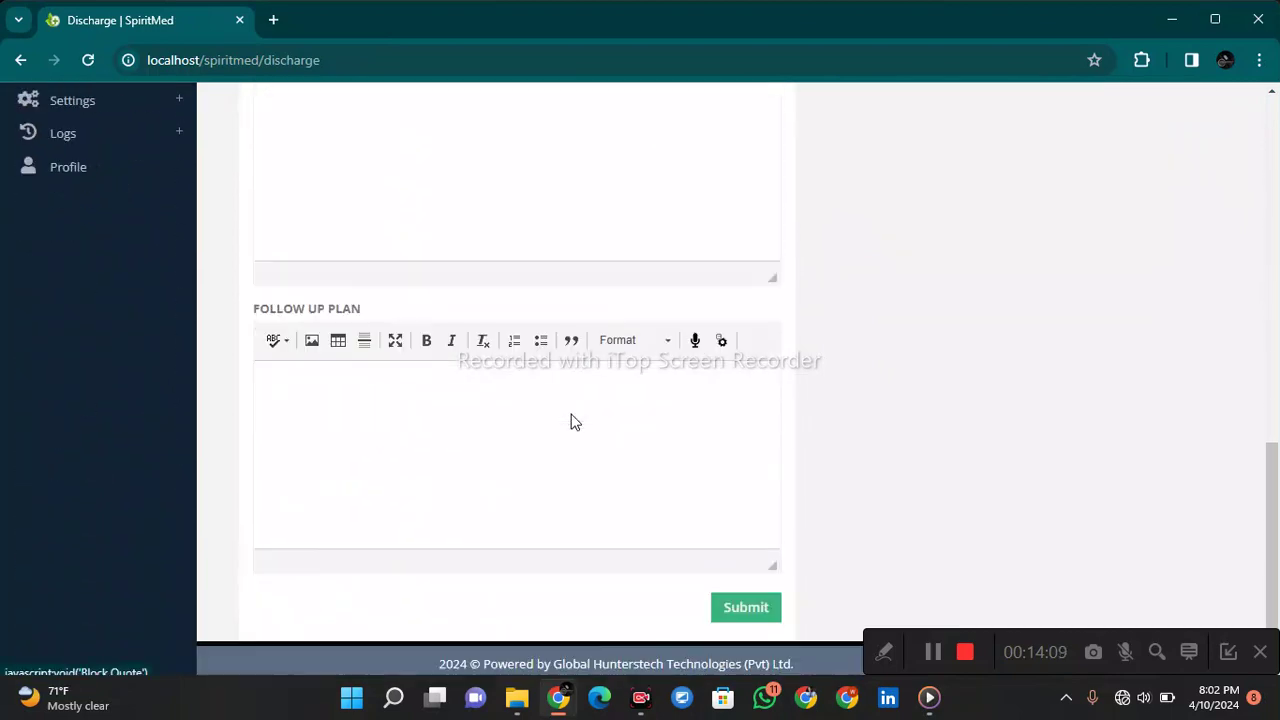
pyautogui.scroll(2, 578, 400)
pyautogui.scroll(6, 580, 395)
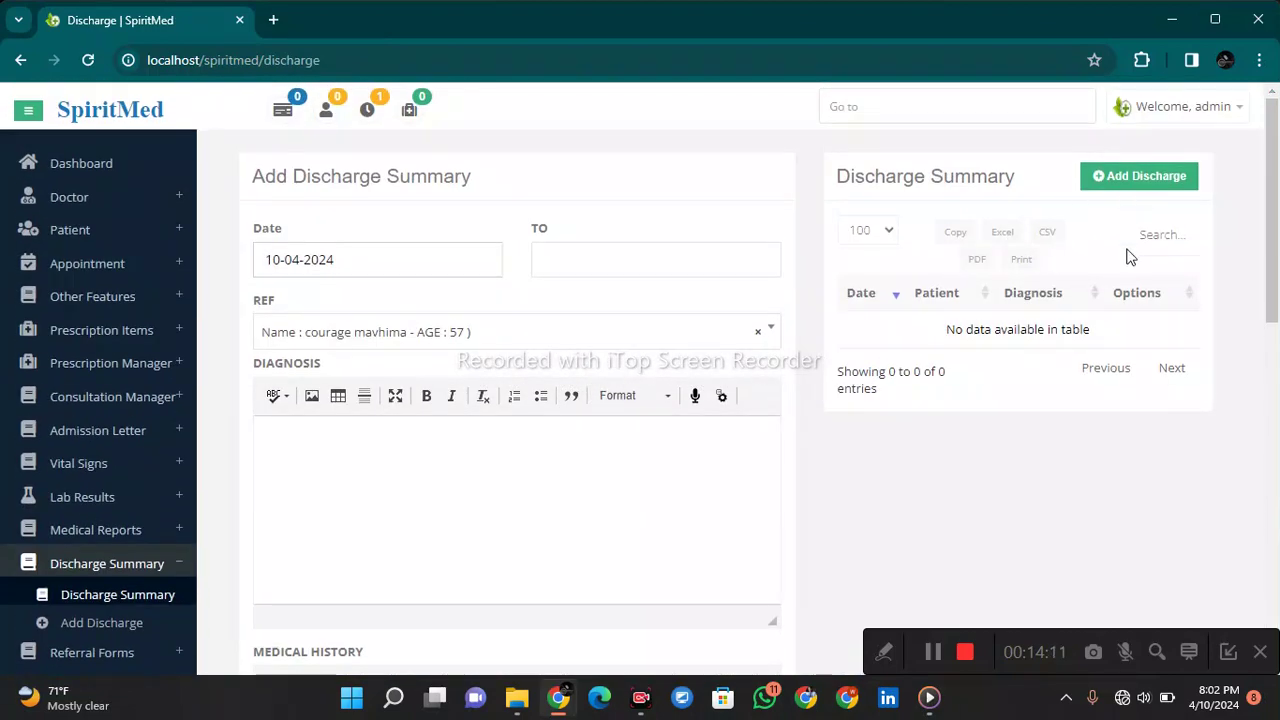
# - Open the Referral Forms page and review the fields of the Fill Referral Form
pyautogui.scroll(-4, 591, 474)
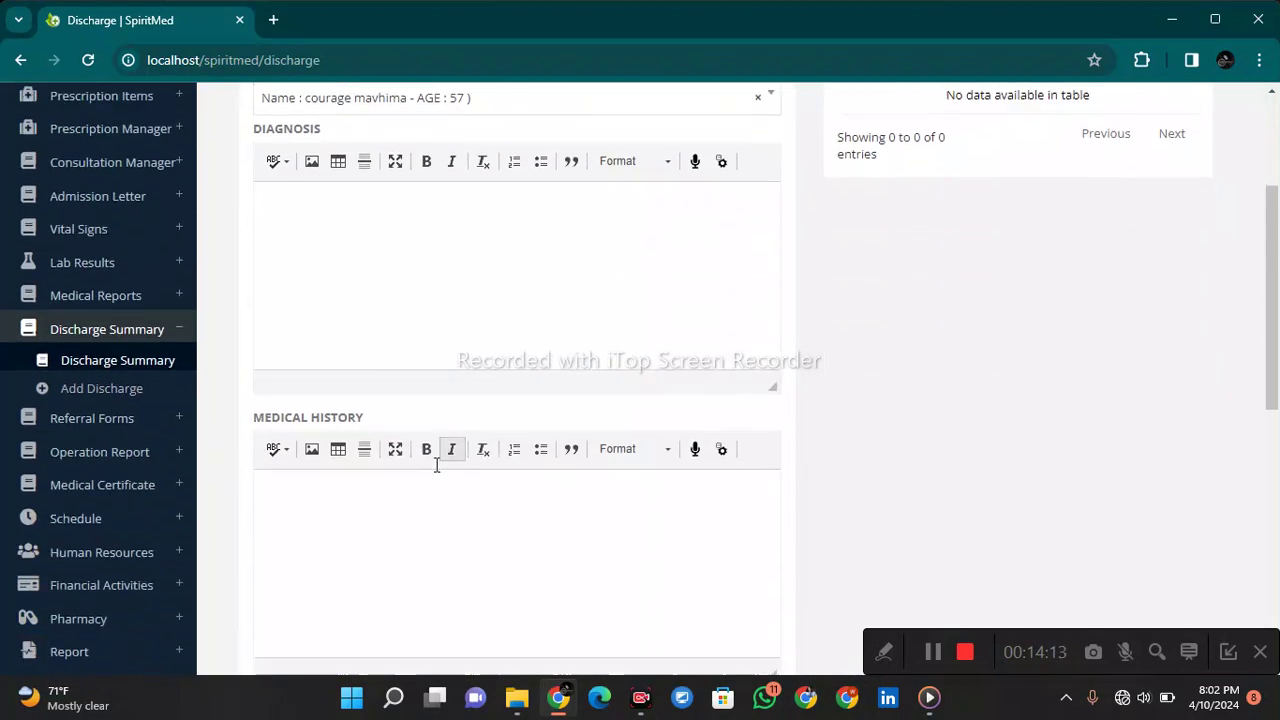
pyautogui.click(151, 275)
pyautogui.click(136, 253)
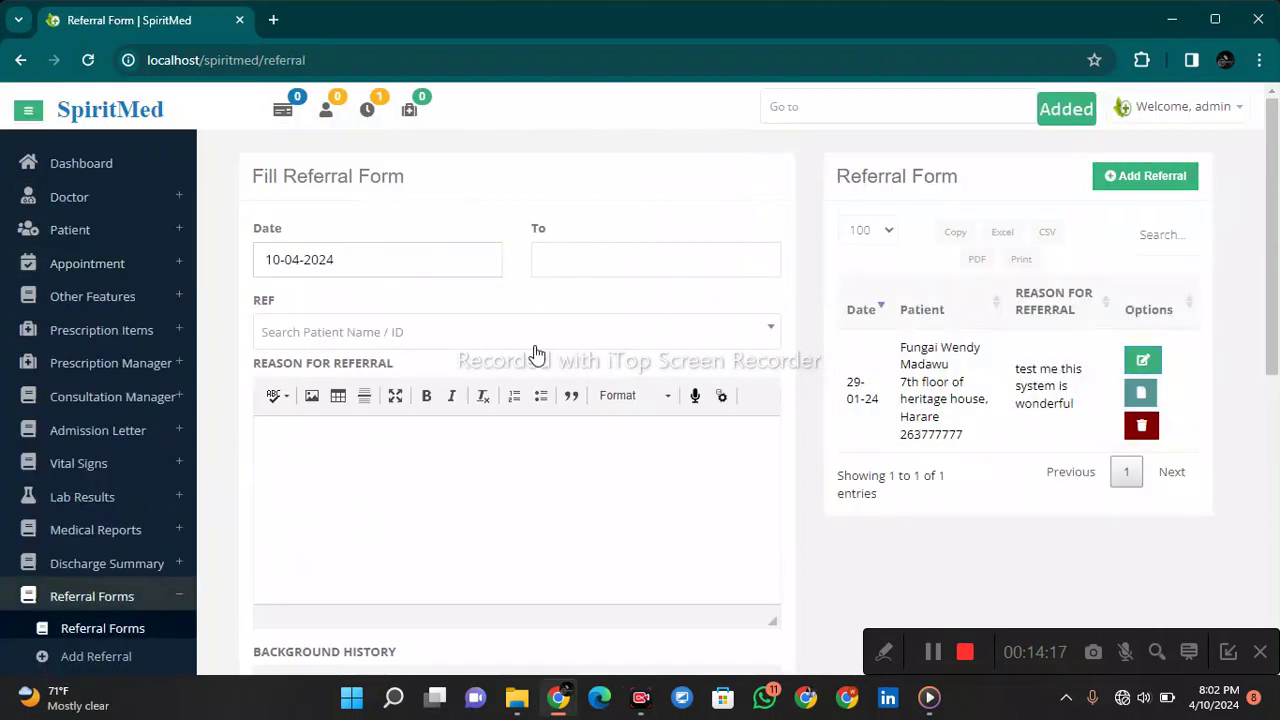
pyautogui.scroll(-6, 410, 264)
pyautogui.scroll(5, 412, 267)
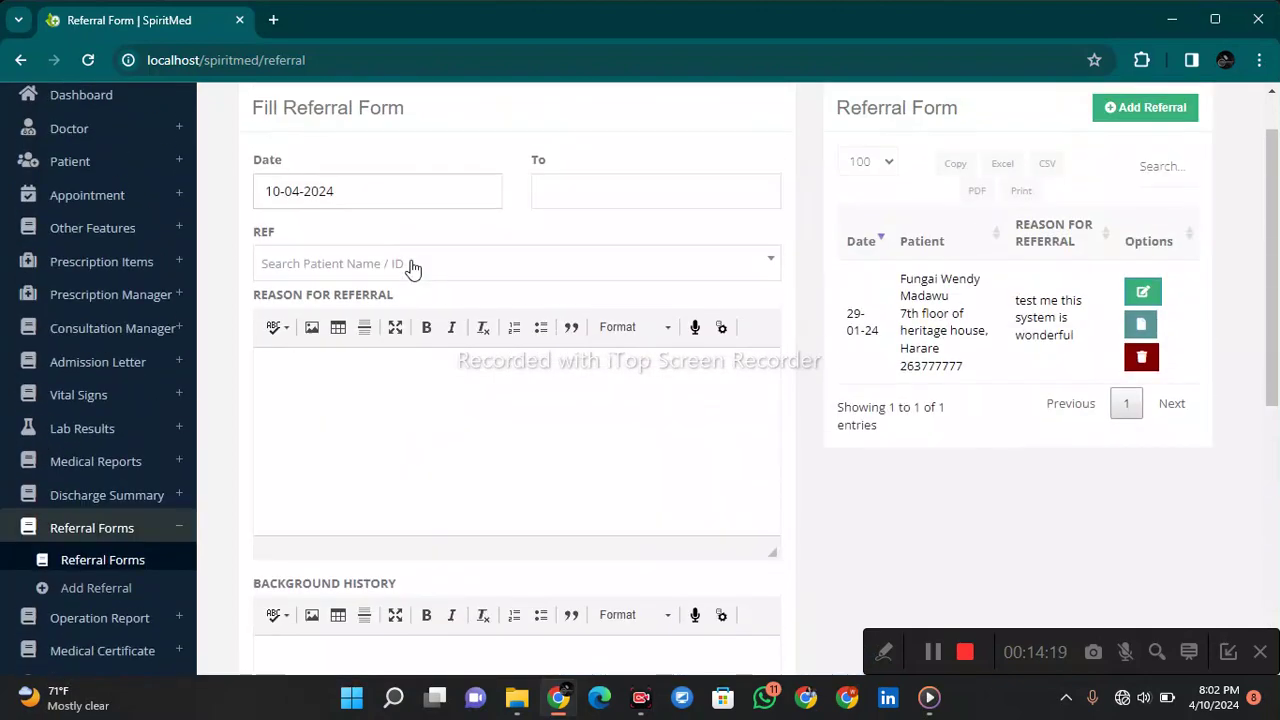
# - Review the existing 29-01-24 referral form document down to the doctor's signature and view its print preview
pyautogui.click(1138, 325)
pyautogui.scroll(-5, 609, 300)
pyautogui.scroll(5, 620, 285)
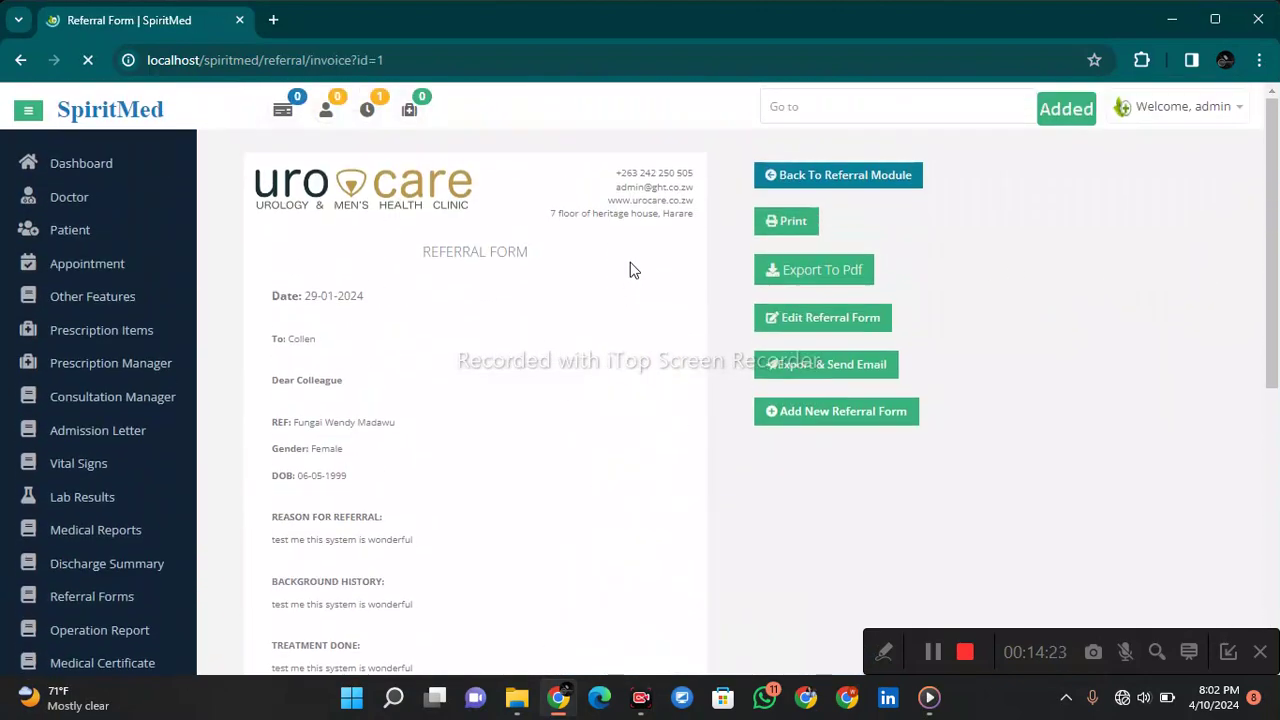
pyautogui.scroll(-2, 740, 271)
pyautogui.scroll(2, 740, 271)
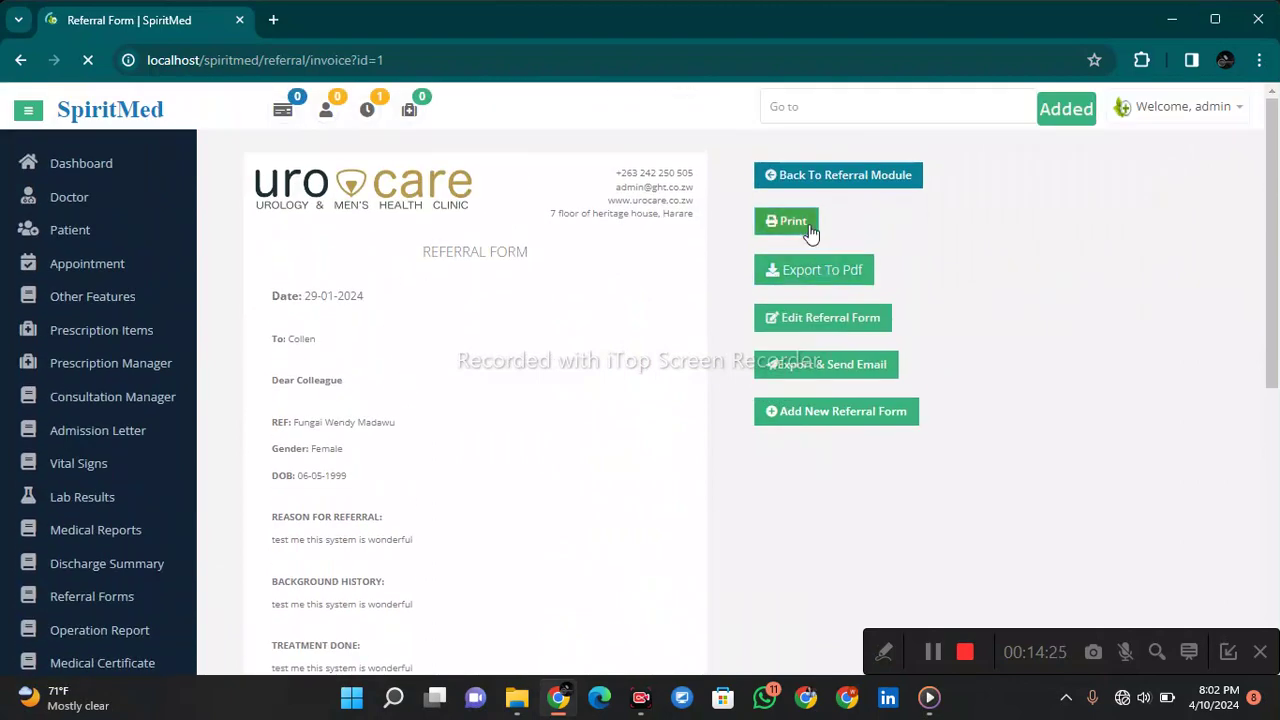
pyautogui.scroll(-5, 183, 312)
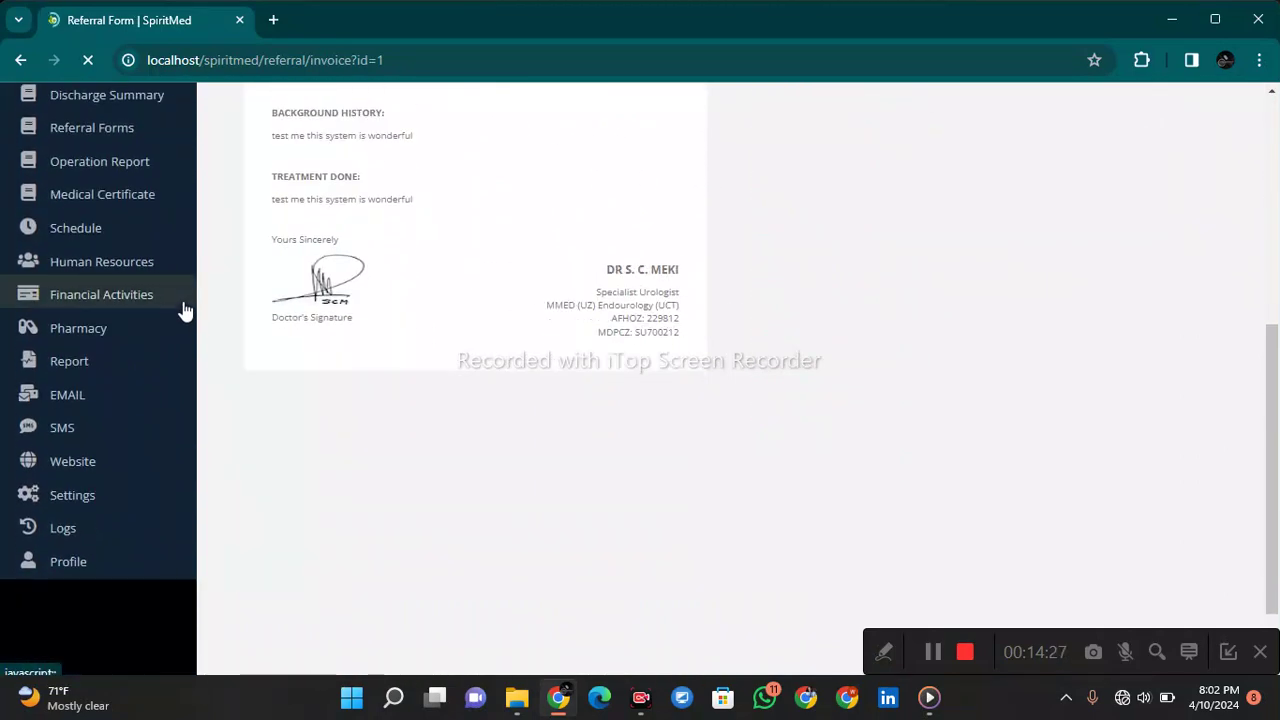
pyautogui.scroll(3, 186, 298)
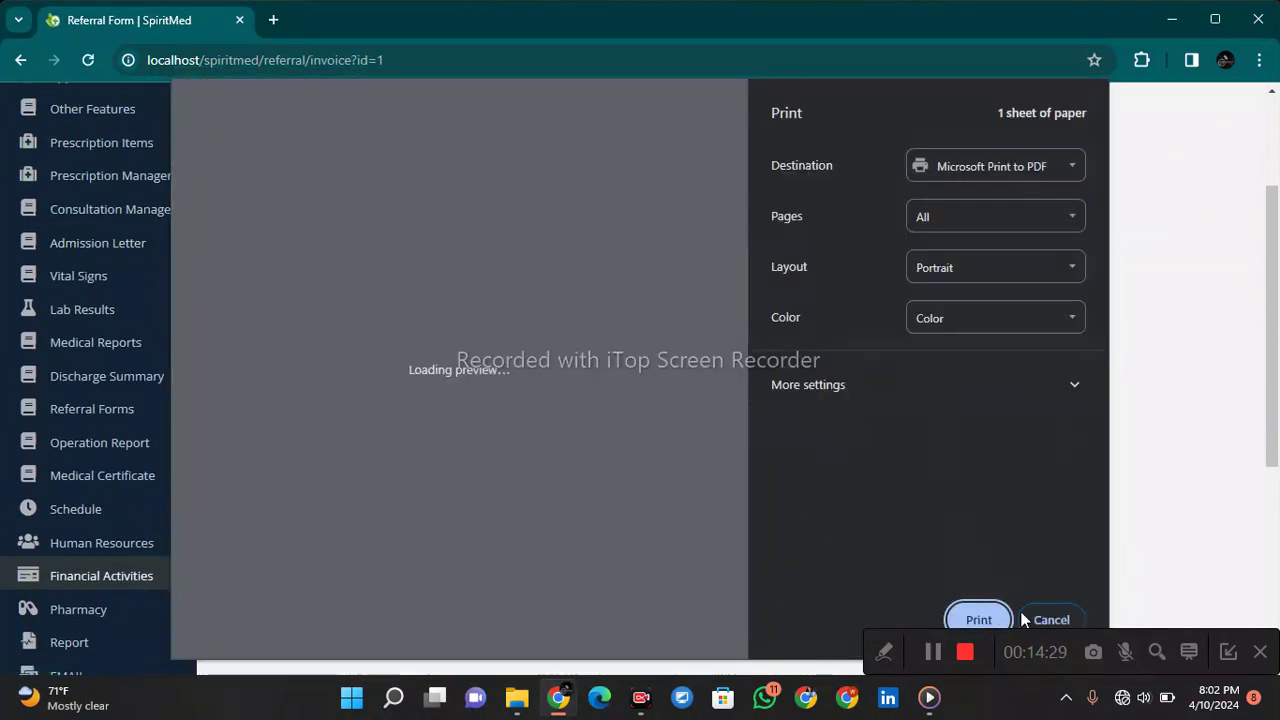
pyautogui.click(1035, 616)
# - Open the Operation Reports page with the Add Operation Report form
pyautogui.scroll(-2, 190, 455)
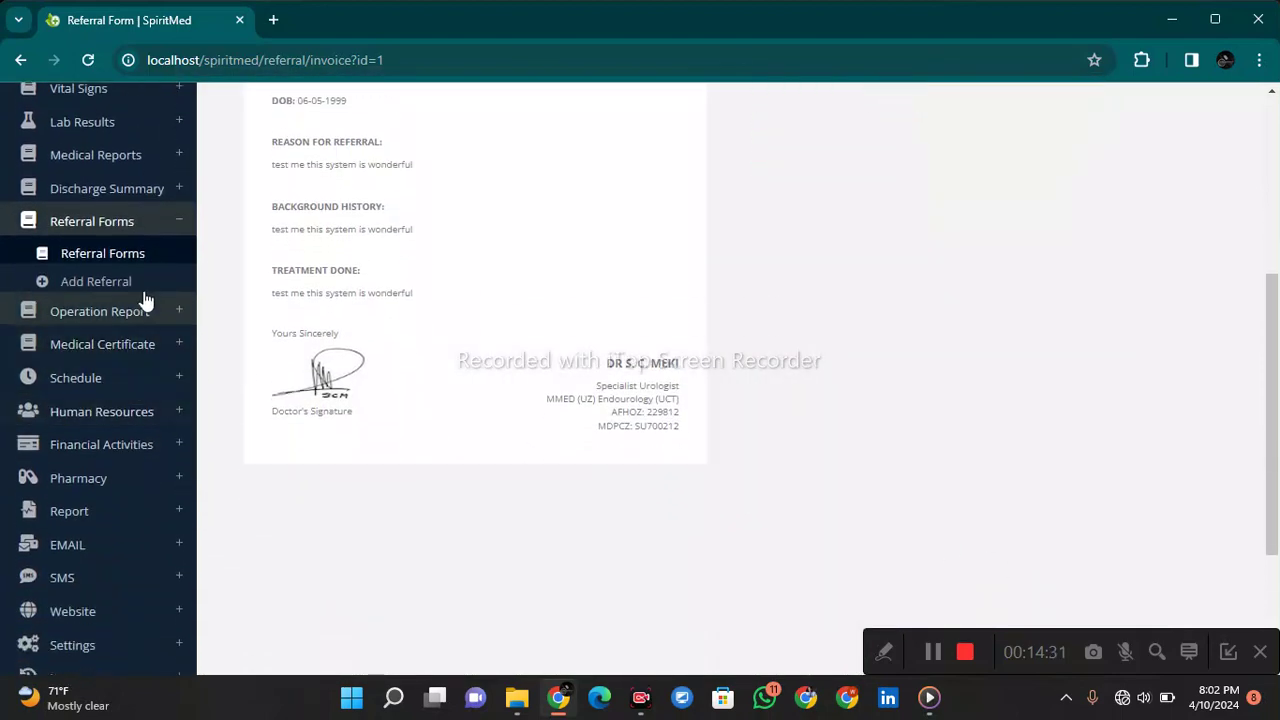
pyautogui.click(150, 302)
pyautogui.click(115, 300)
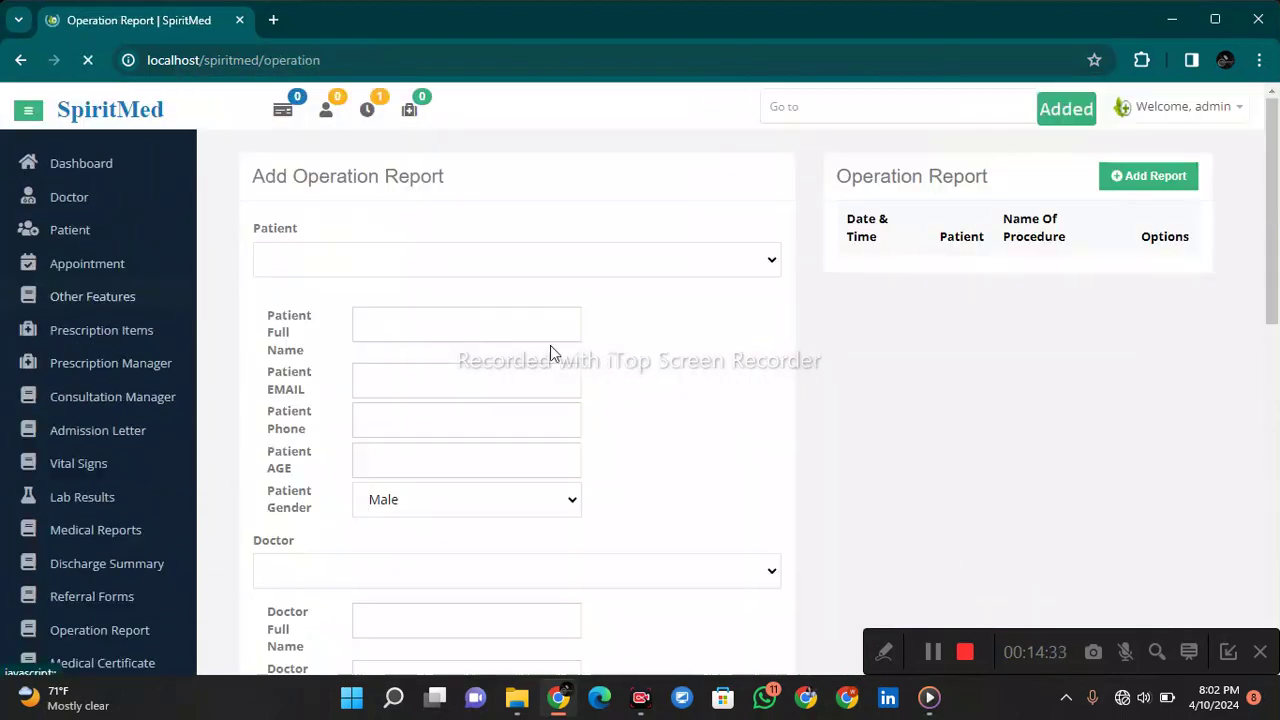
pyautogui.scroll(-1, 600, 300)
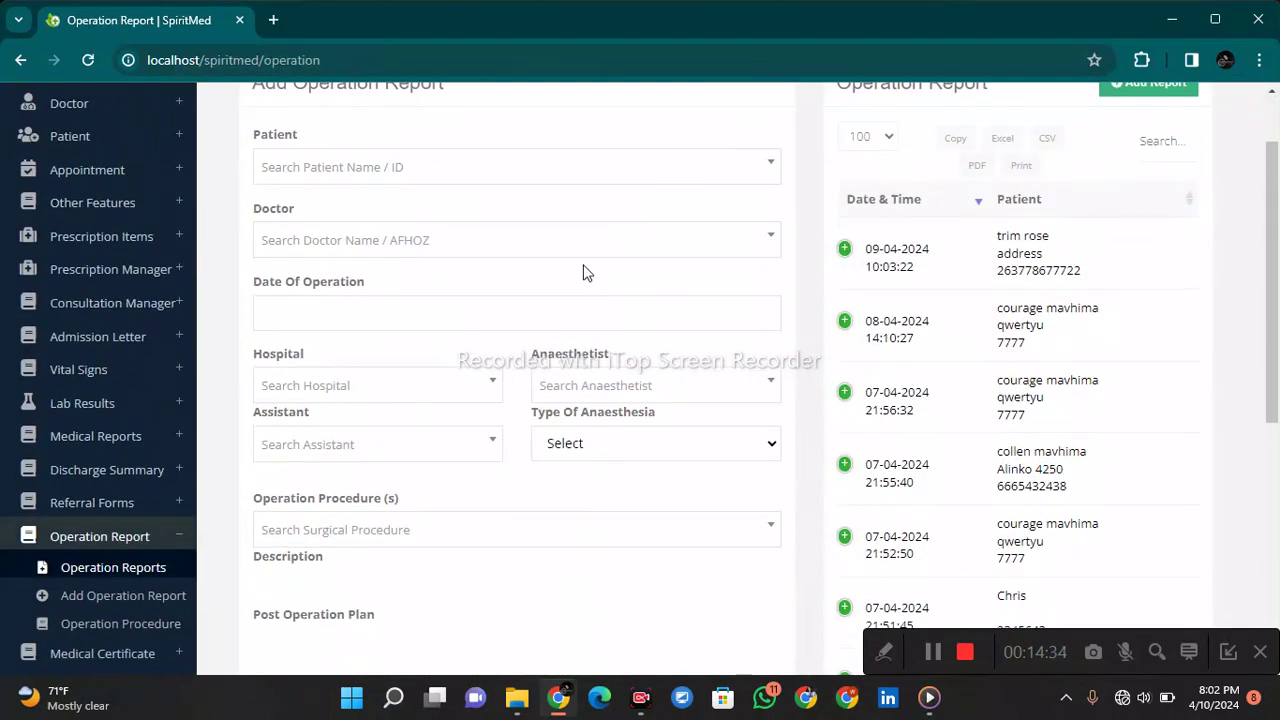
# - Try the patient and doctor selectors of the operation report form and set Date Of Operation to 10-04-2024
pyautogui.click(575, 178)
pyautogui.click(490, 225)
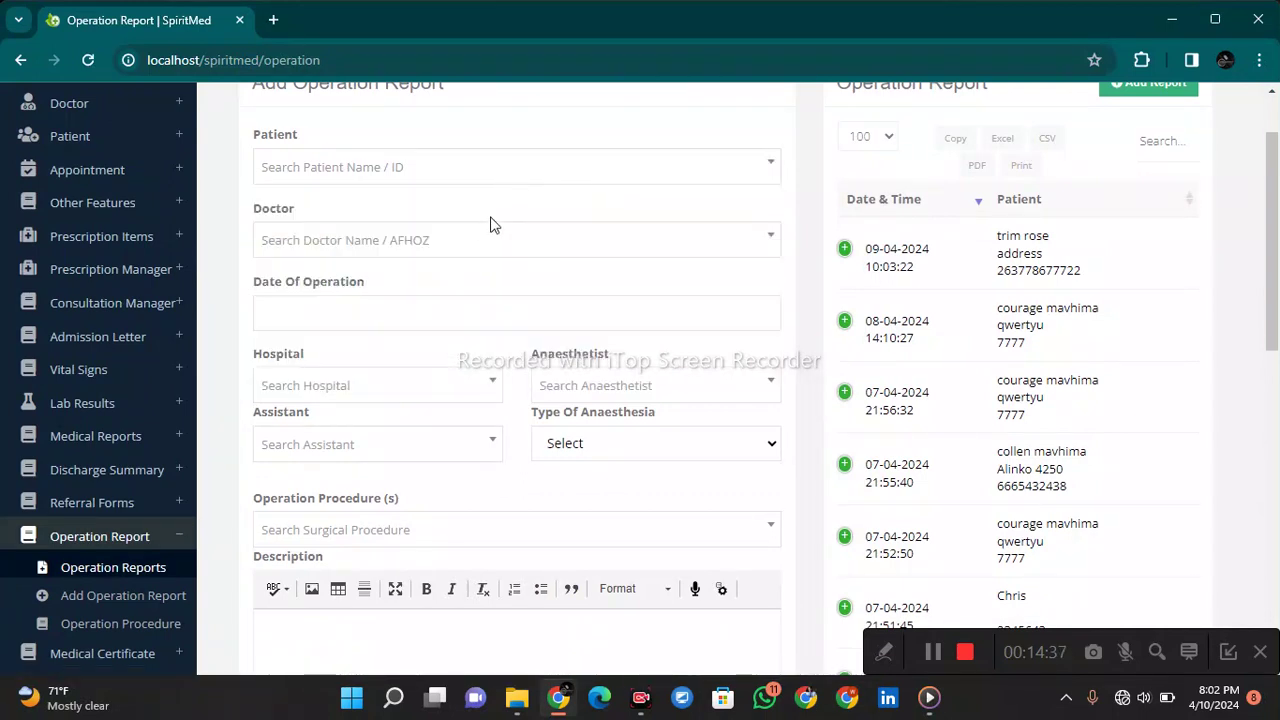
pyautogui.click(490, 225)
pyautogui.click(487, 238)
pyautogui.click(468, 313)
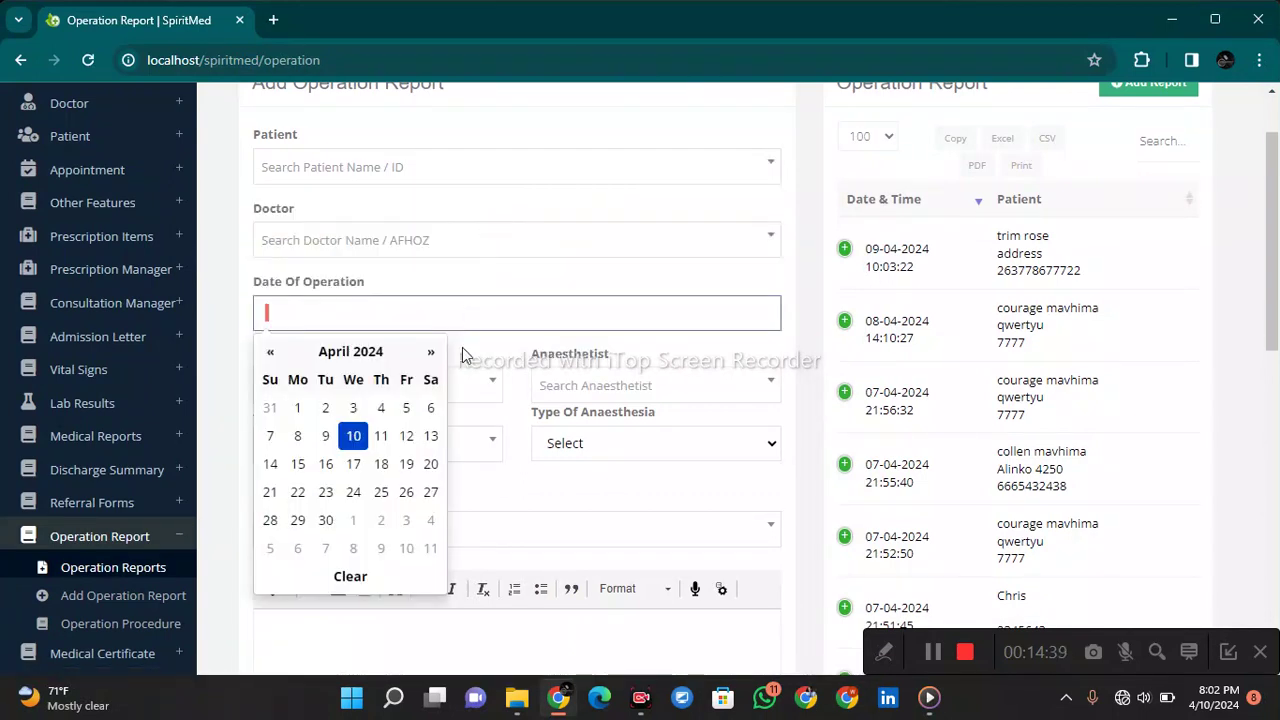
pyautogui.click(548, 410)
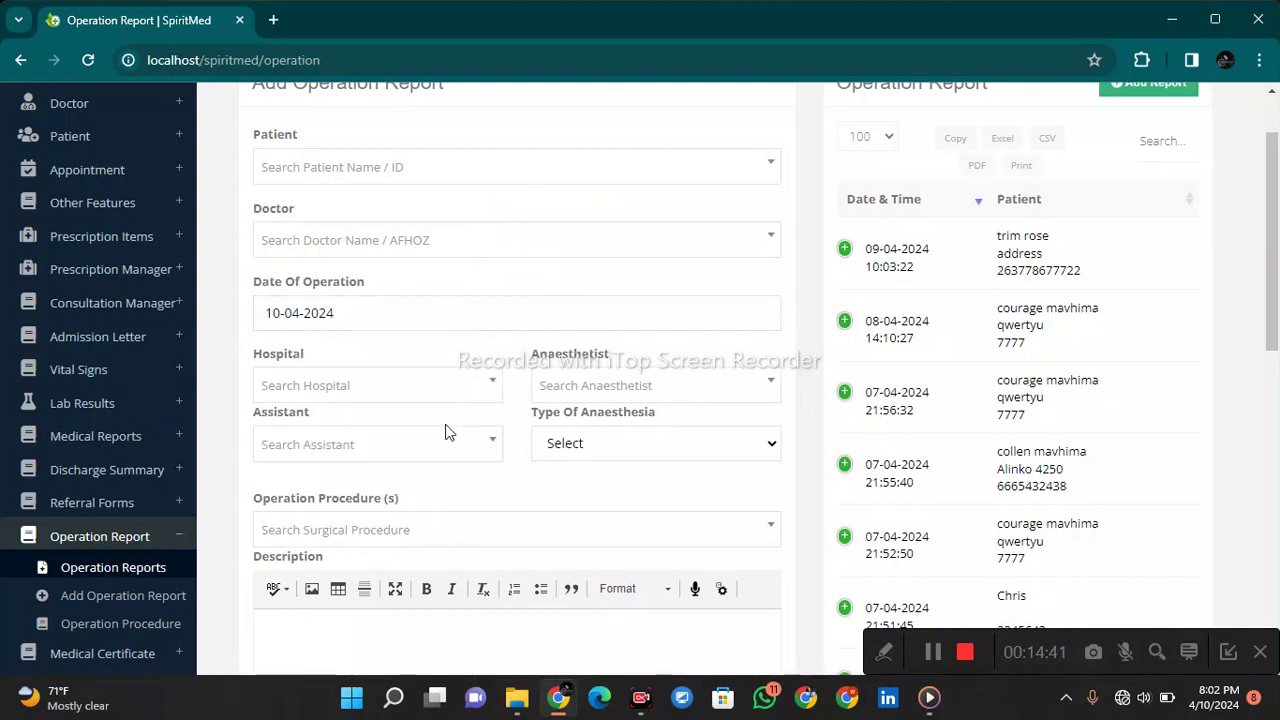
# - Review the operation report form's procedure, description, post operation plan, follow up and remarks fields
pyautogui.scroll(-2, 578, 410)
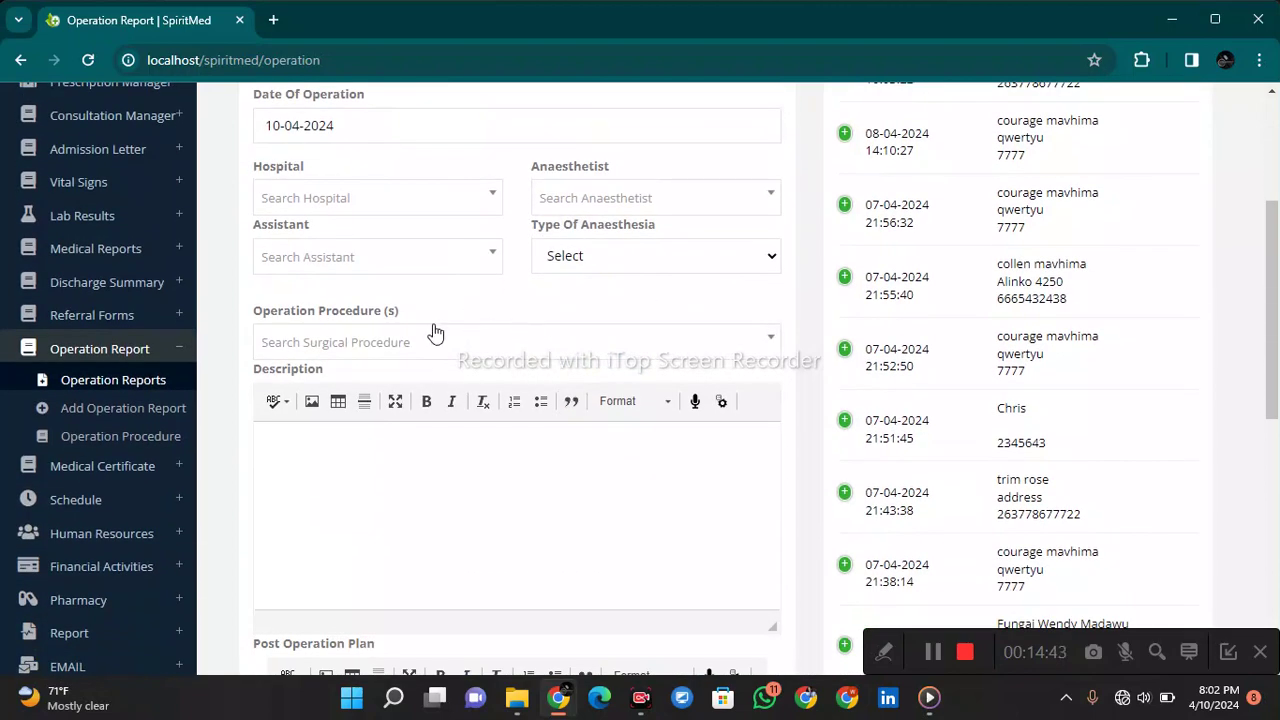
pyautogui.click(435, 335)
pyautogui.click(435, 340)
pyautogui.scroll(-3, 440, 320)
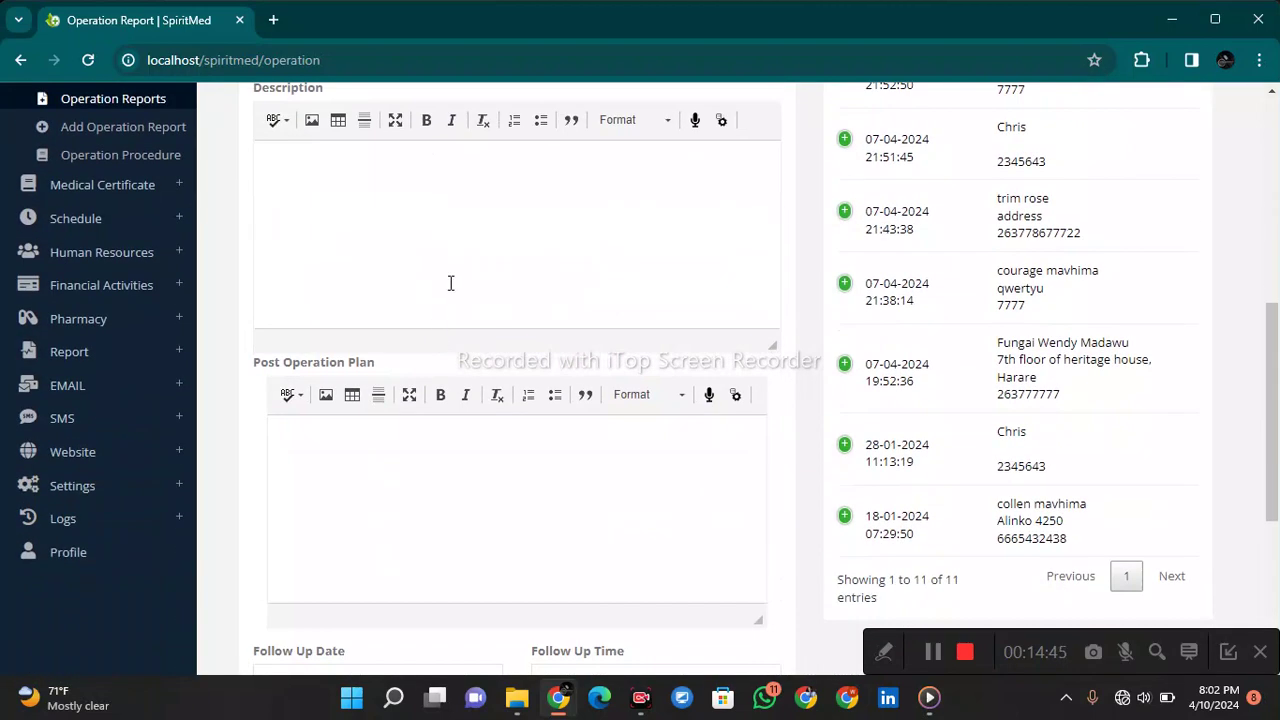
pyautogui.scroll(-3, 450, 469)
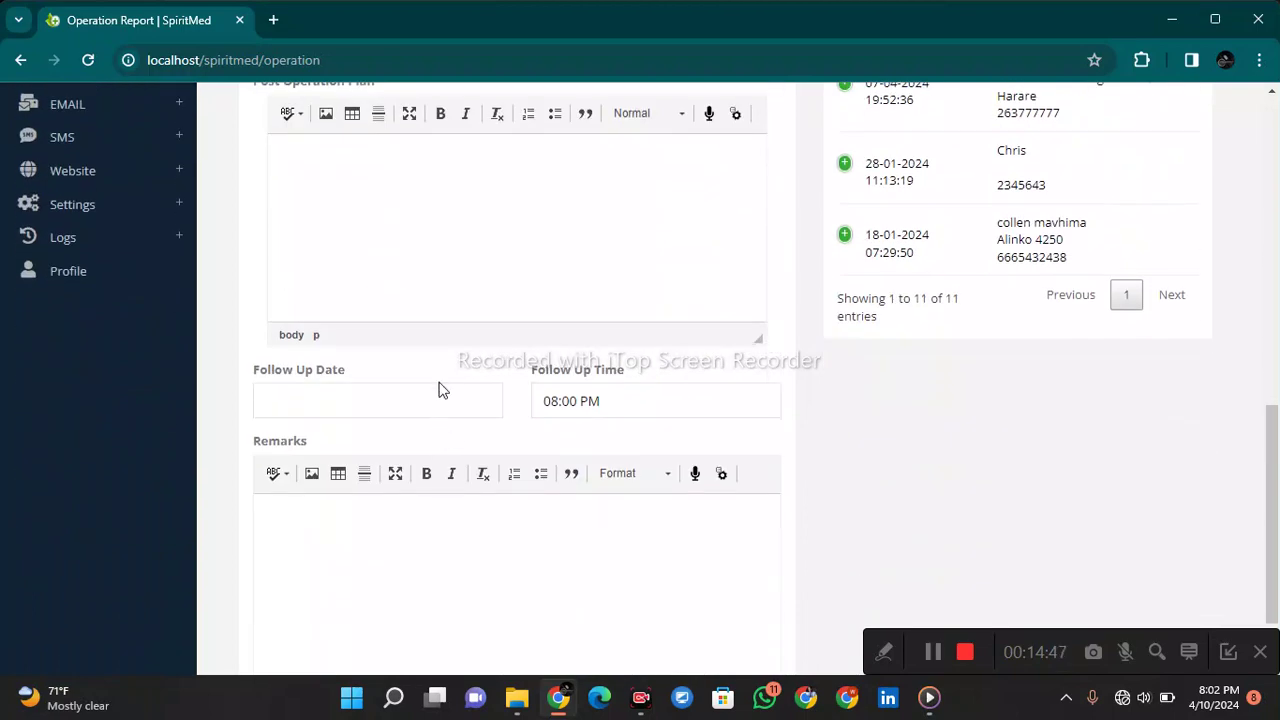
pyautogui.scroll(-1, 452, 405)
pyautogui.scroll(10, 913, 443)
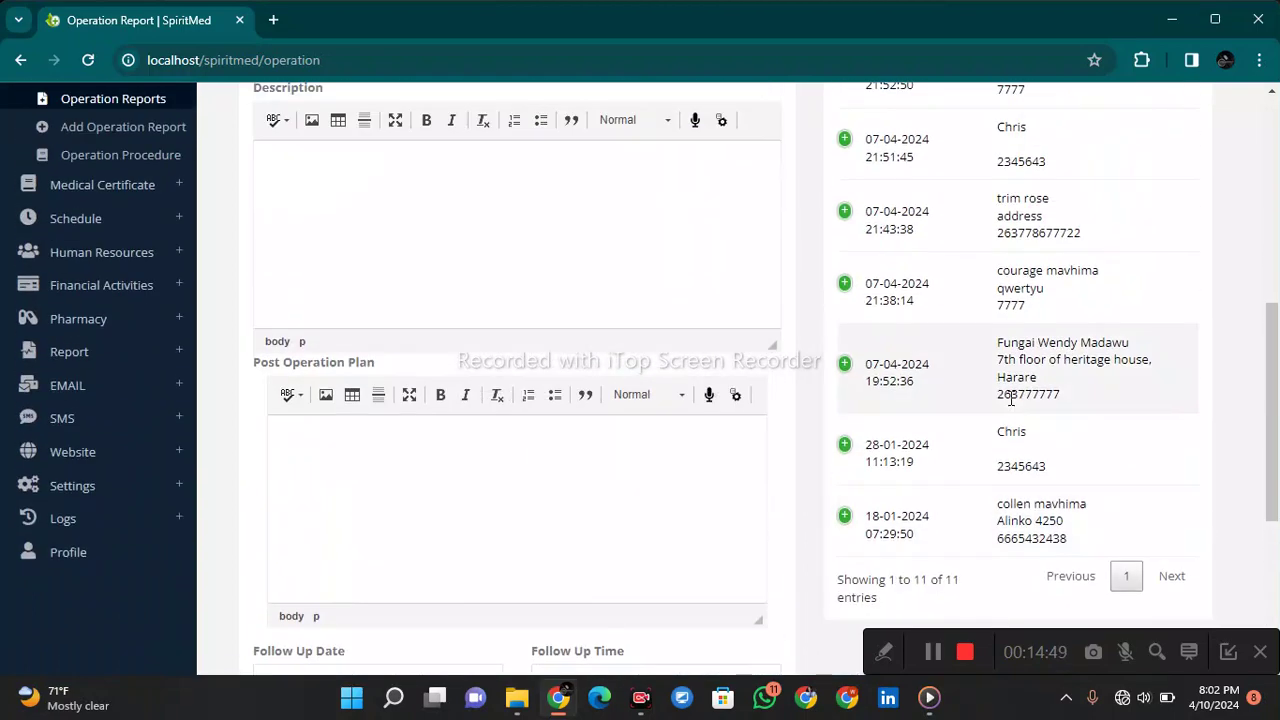
# - Open the 09-04-2024 operation report document, review it down to the doctor's signature and view its print preview
pyautogui.click(868, 355)
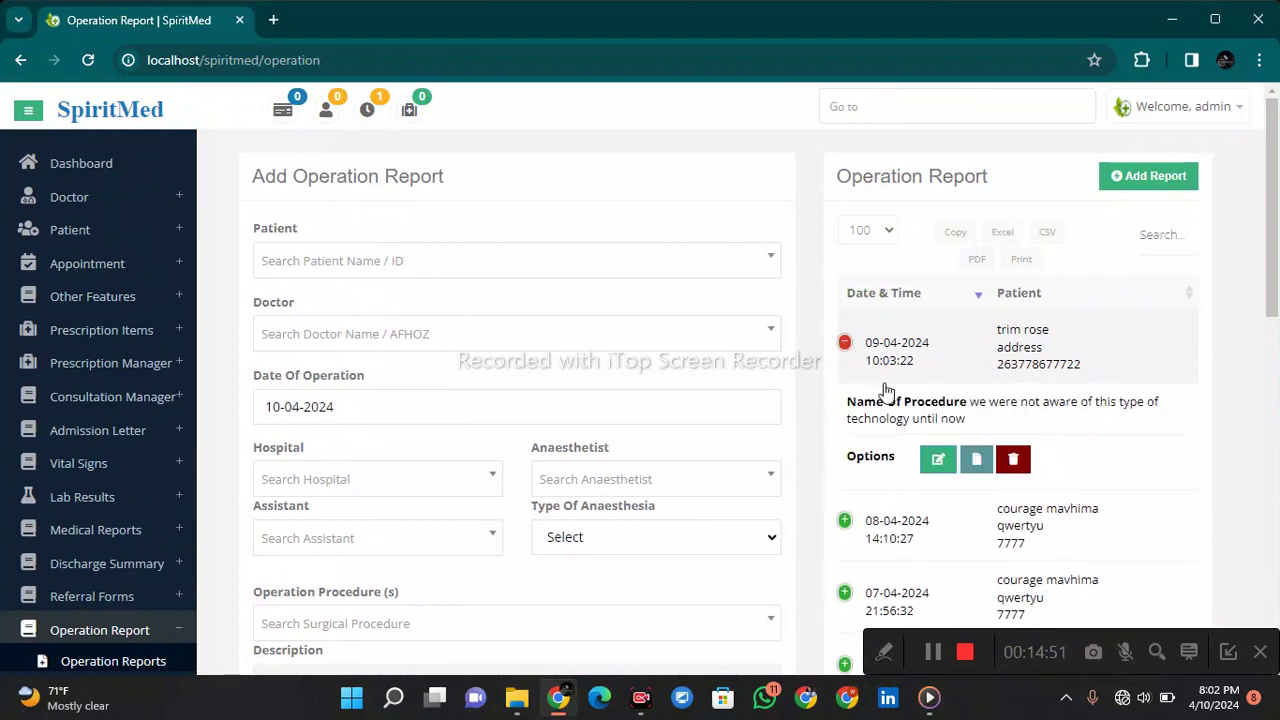
pyautogui.click(983, 458)
pyautogui.scroll(-3, 558, 392)
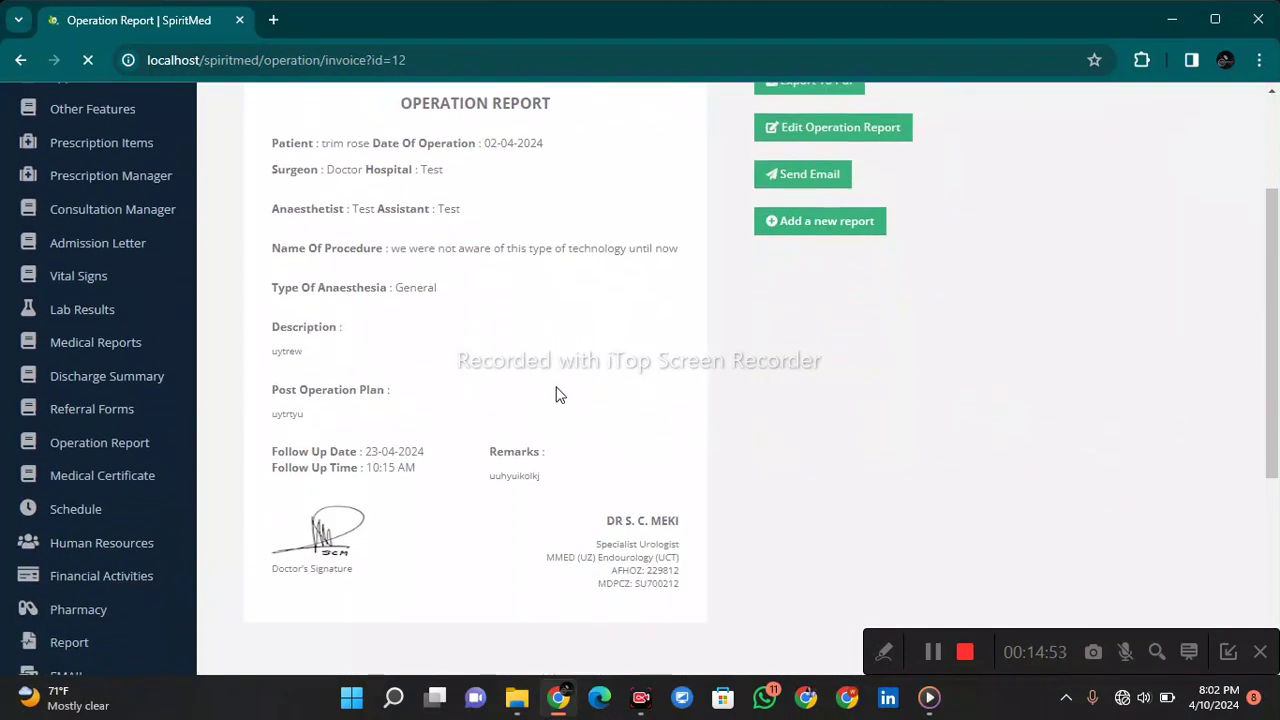
pyautogui.scroll(3, 558, 392)
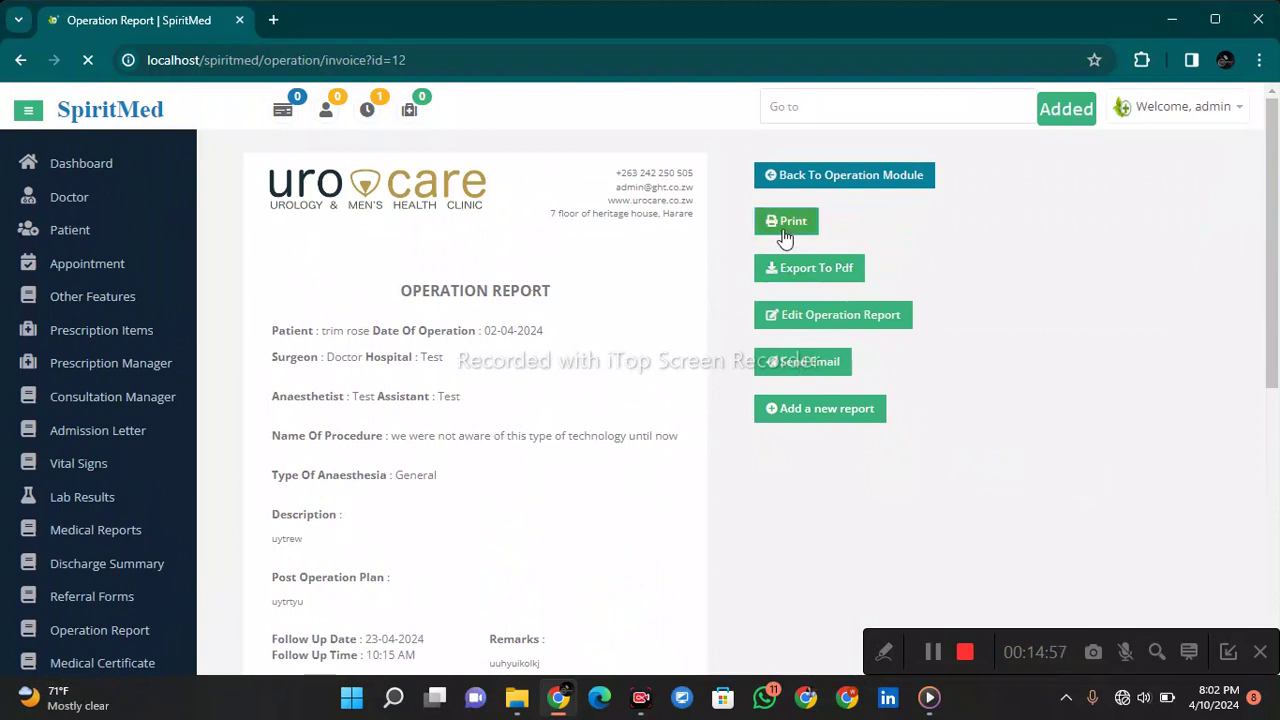
pyautogui.click(785, 224)
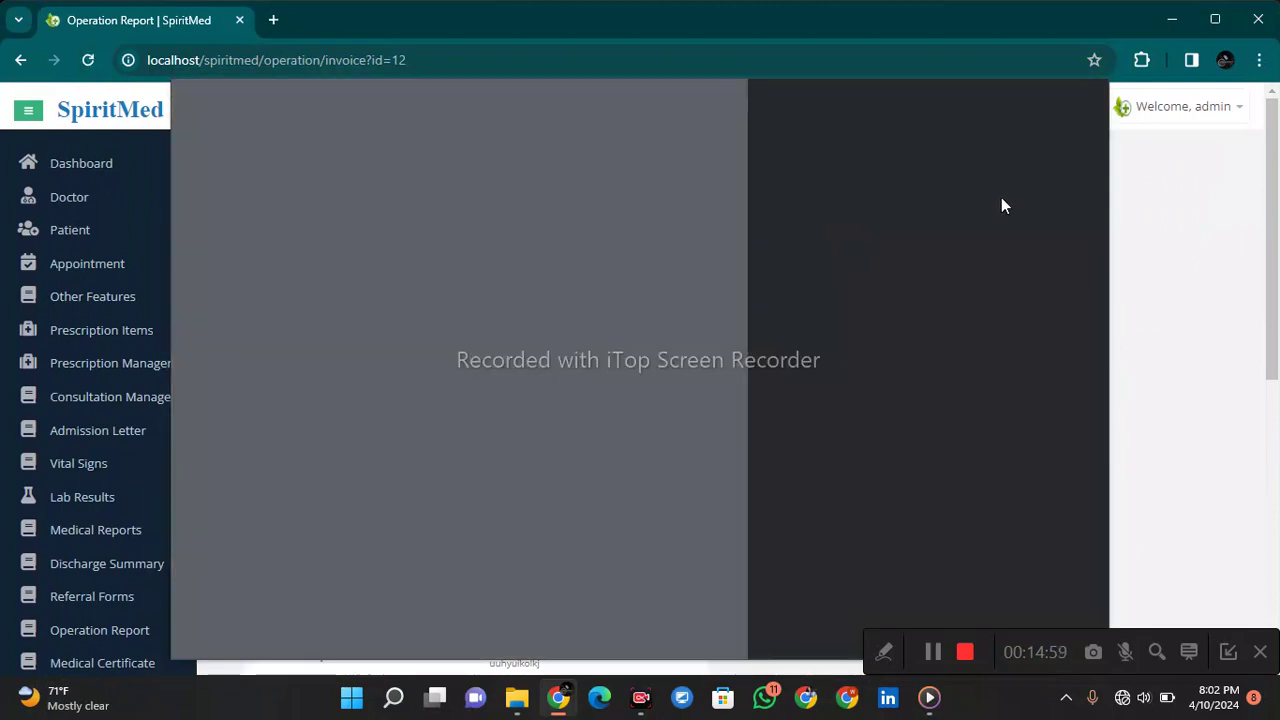
pyautogui.click(1055, 619)
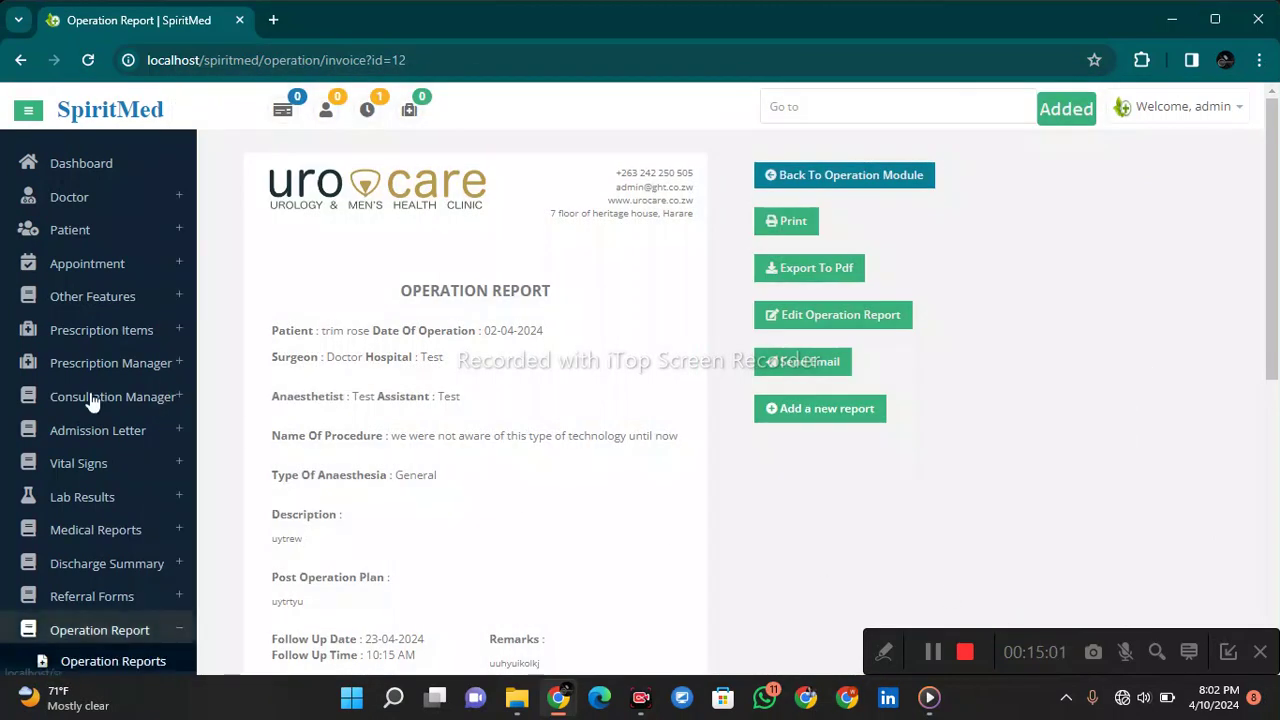
# - Open the Medical Certificate page and review the Add Medical Certificate form from the date fields to the purpose editor
pyautogui.scroll(-4, 100, 395)
pyautogui.click(133, 380)
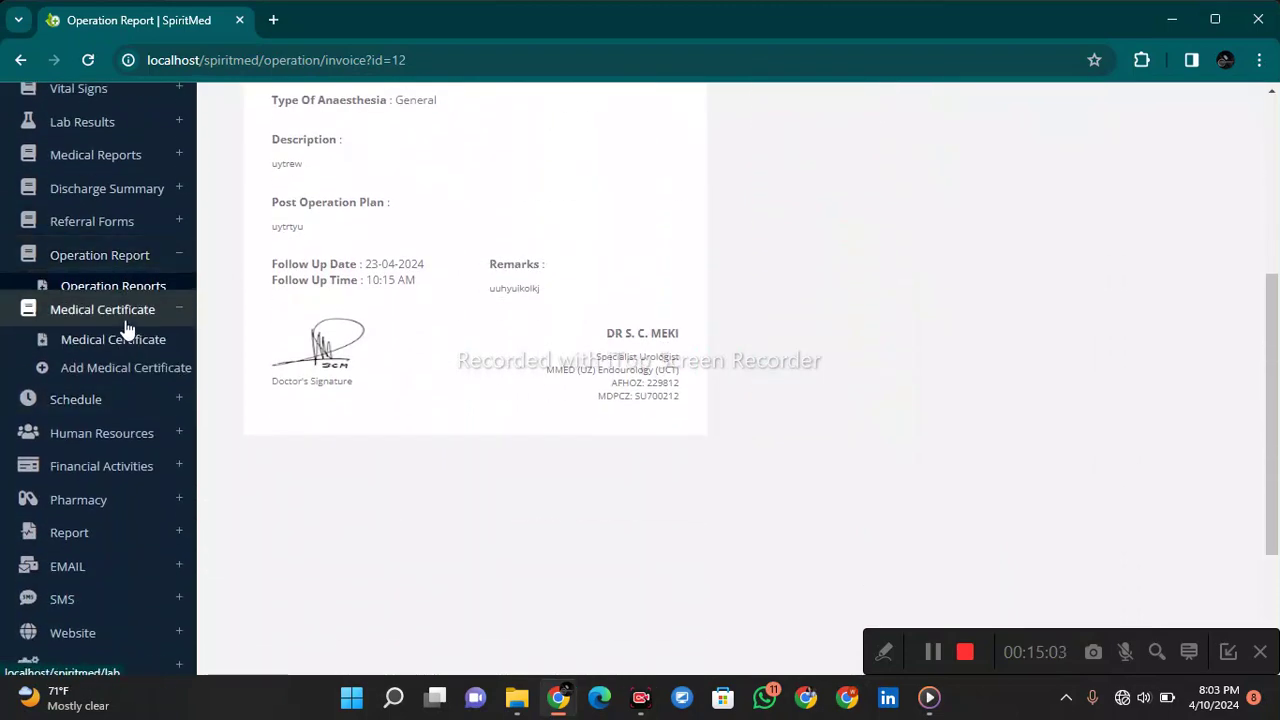
pyautogui.click(126, 323)
pyautogui.scroll(-2, 589, 297)
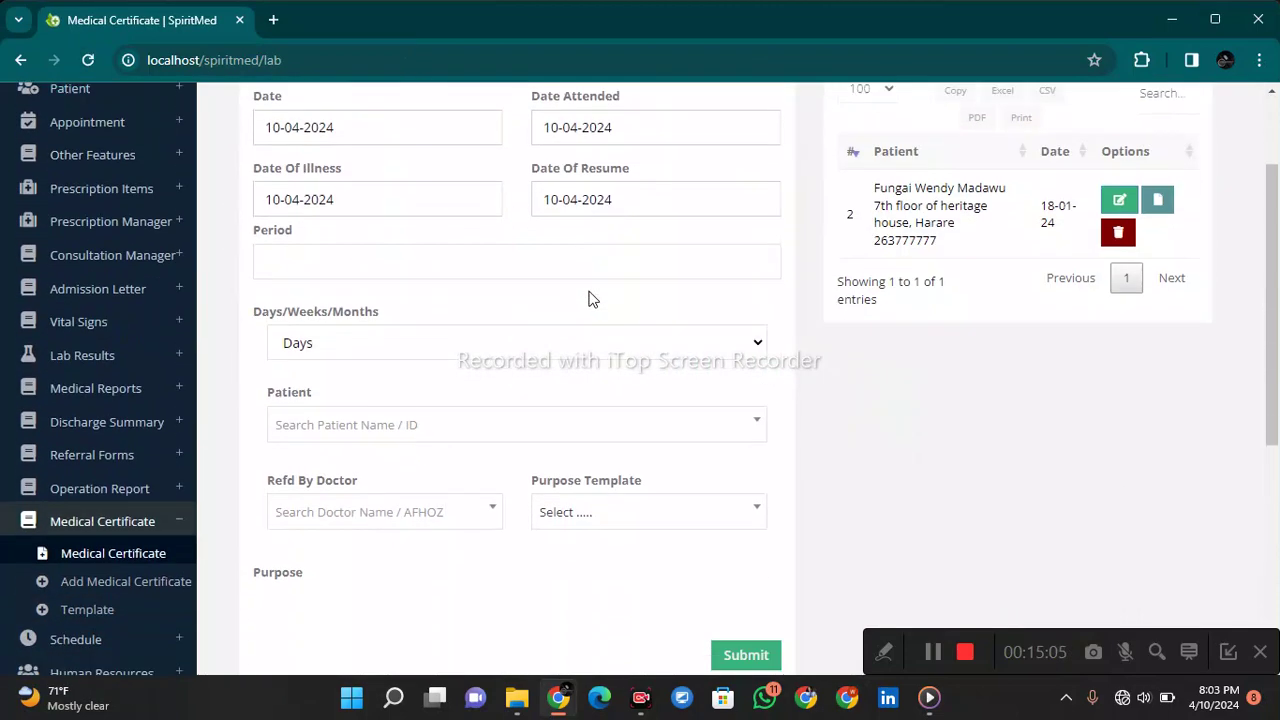
pyautogui.scroll(-3, 551, 312)
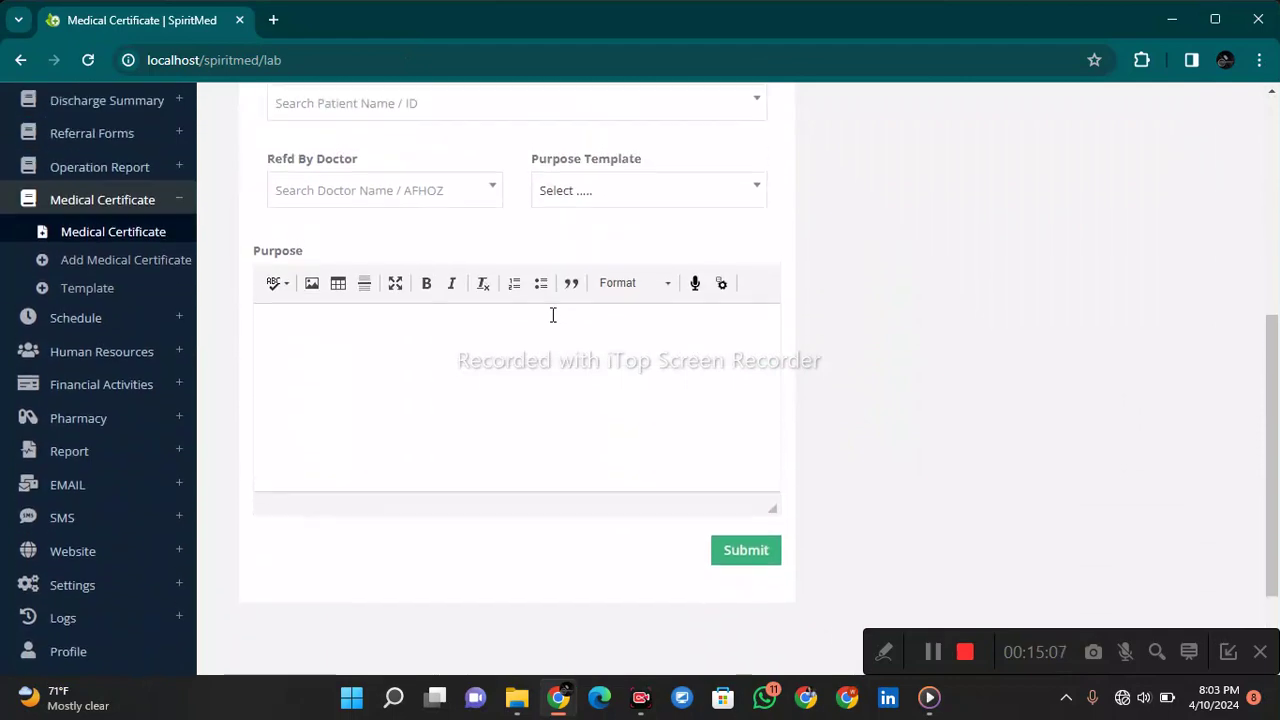
pyautogui.scroll(5, 551, 311)
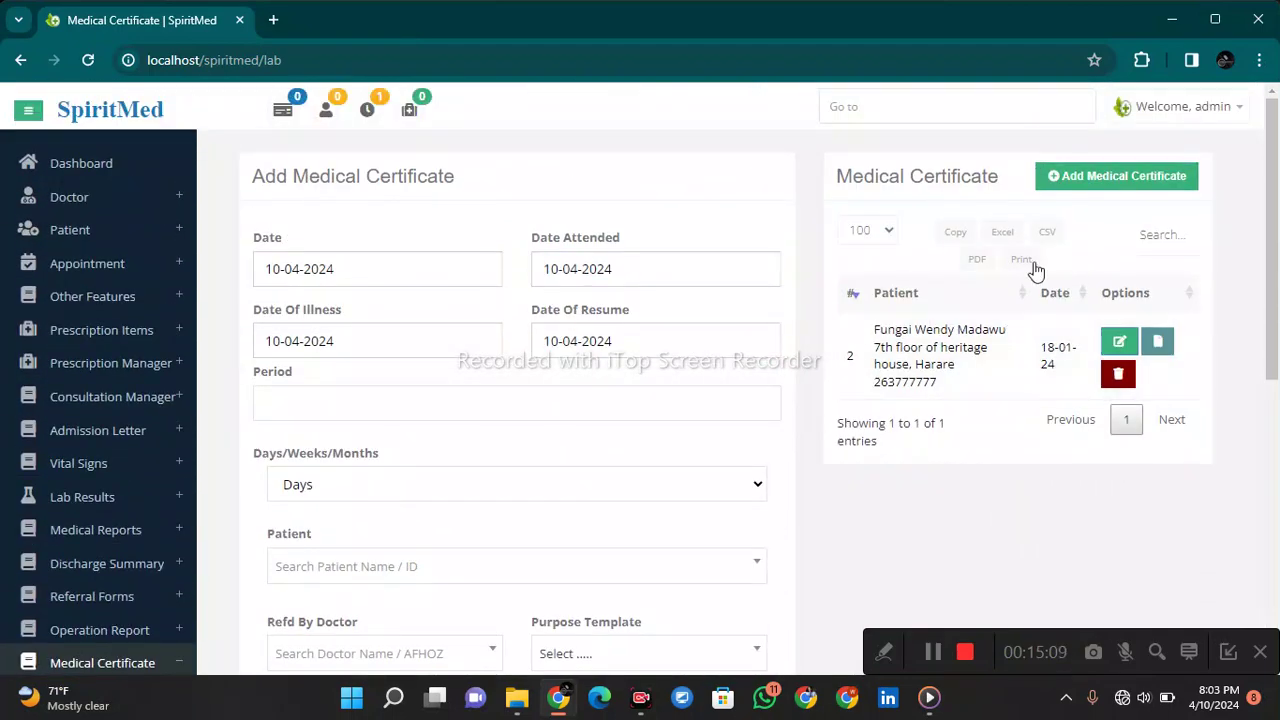
# - Open the existing 18-01-24 medical certificate document, review its full content and view its print preview
pyautogui.click(1158, 343)
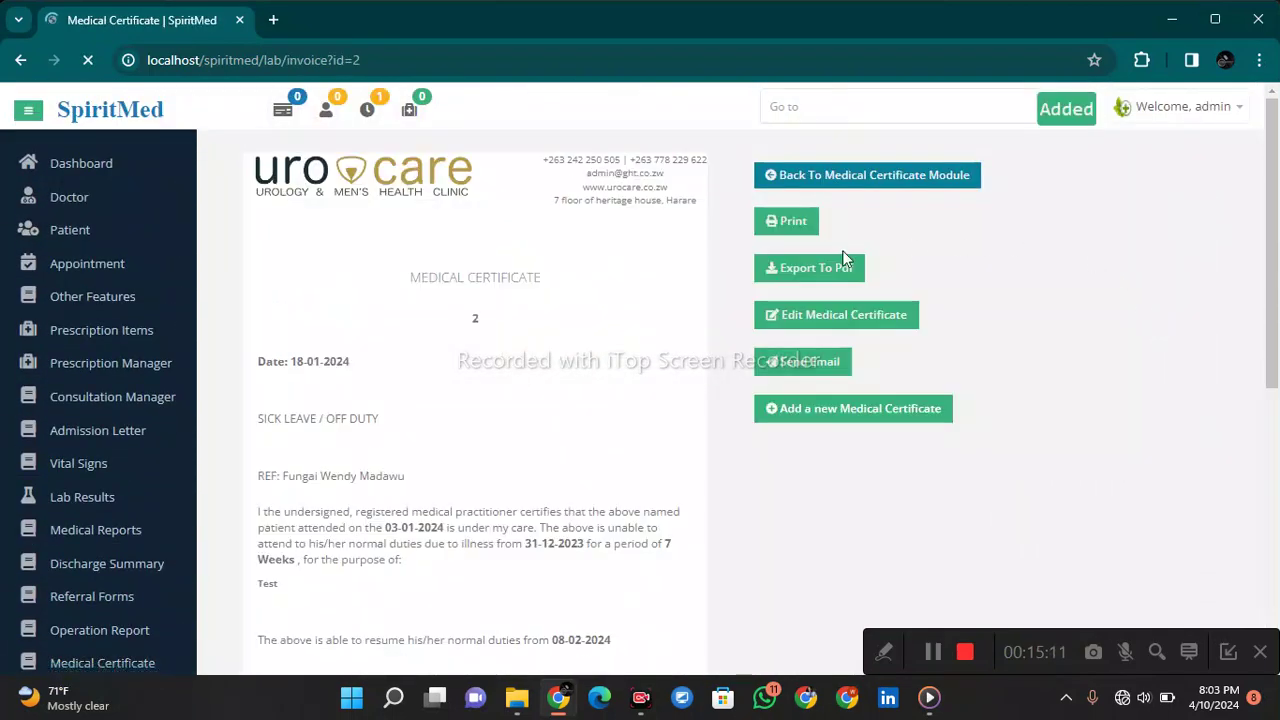
pyautogui.scroll(-3, 389, 316)
pyautogui.scroll(3, 406, 317)
pyautogui.scroll(-3, 523, 357)
pyautogui.scroll(3, 524, 348)
pyautogui.click(787, 225)
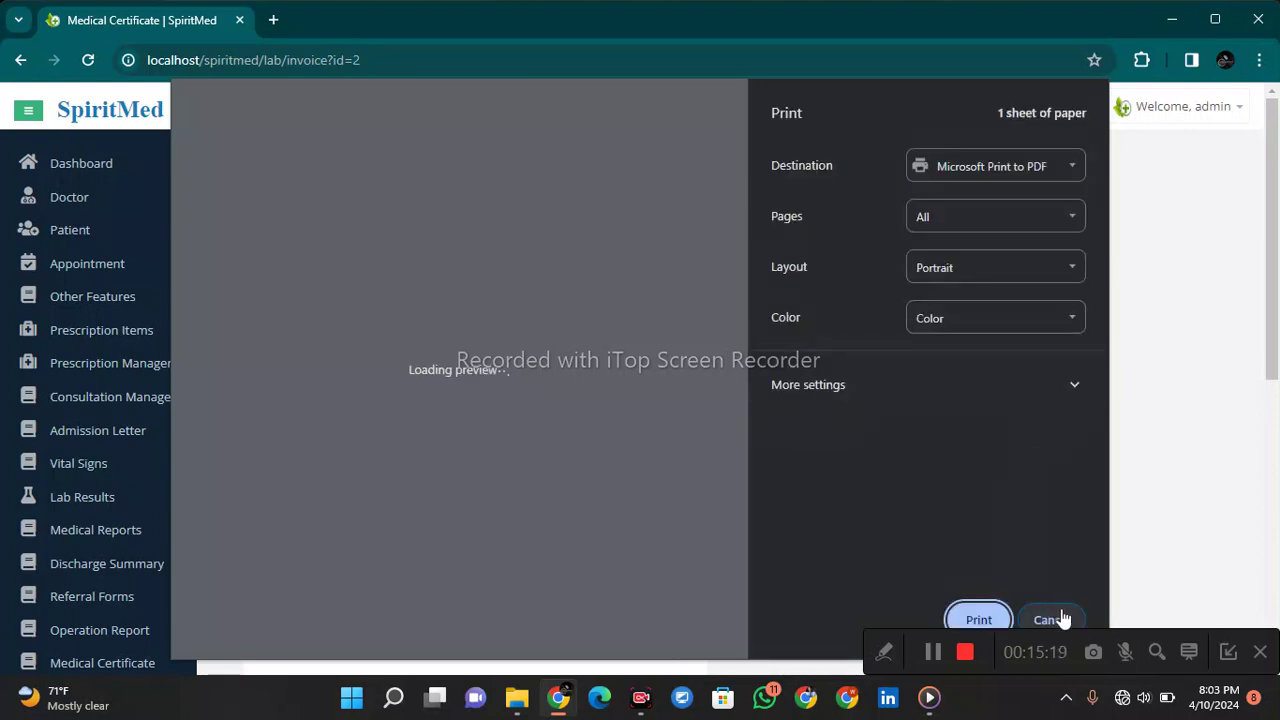
pyautogui.click(1061, 620)
# - Open the Receptionist list in the Human Resources module
pyautogui.scroll(-4, 245, 268)
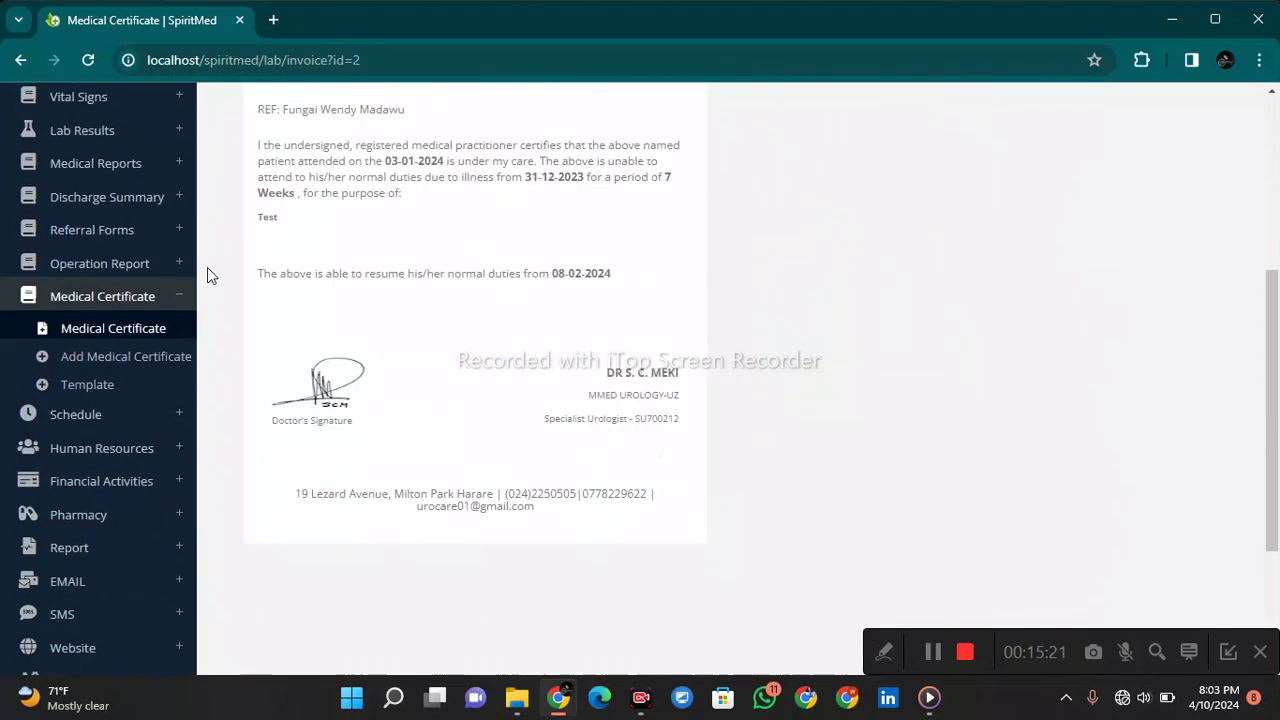
pyautogui.click(140, 296)
pyautogui.click(132, 363)
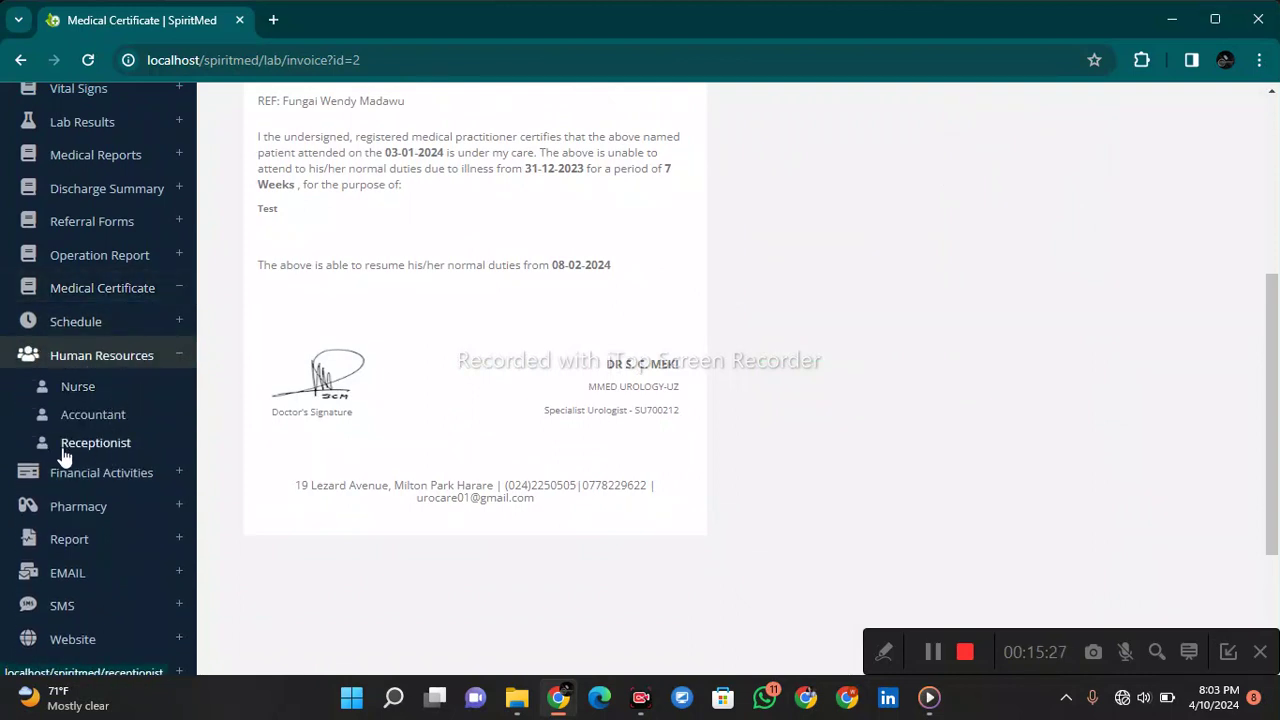
pyautogui.click(101, 450)
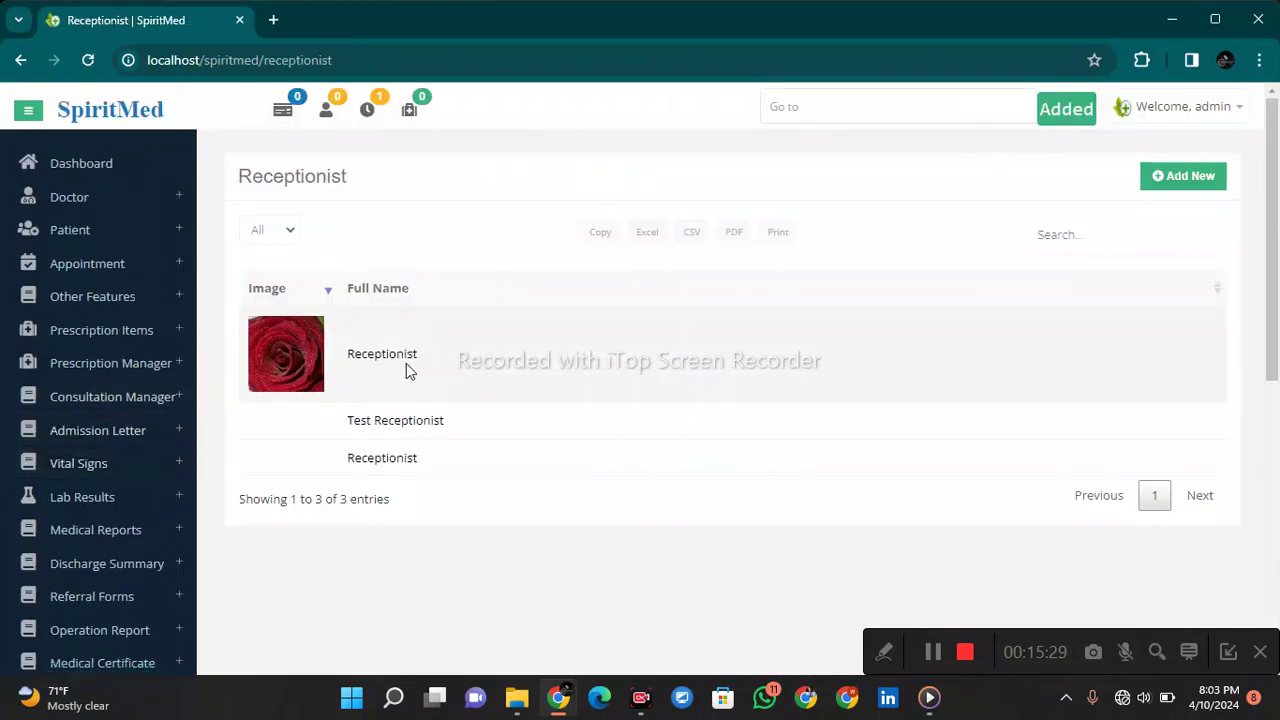
# - View the Accountant list and the Nurse list of the Human Resources module
pyautogui.scroll(-3, 44, 397)
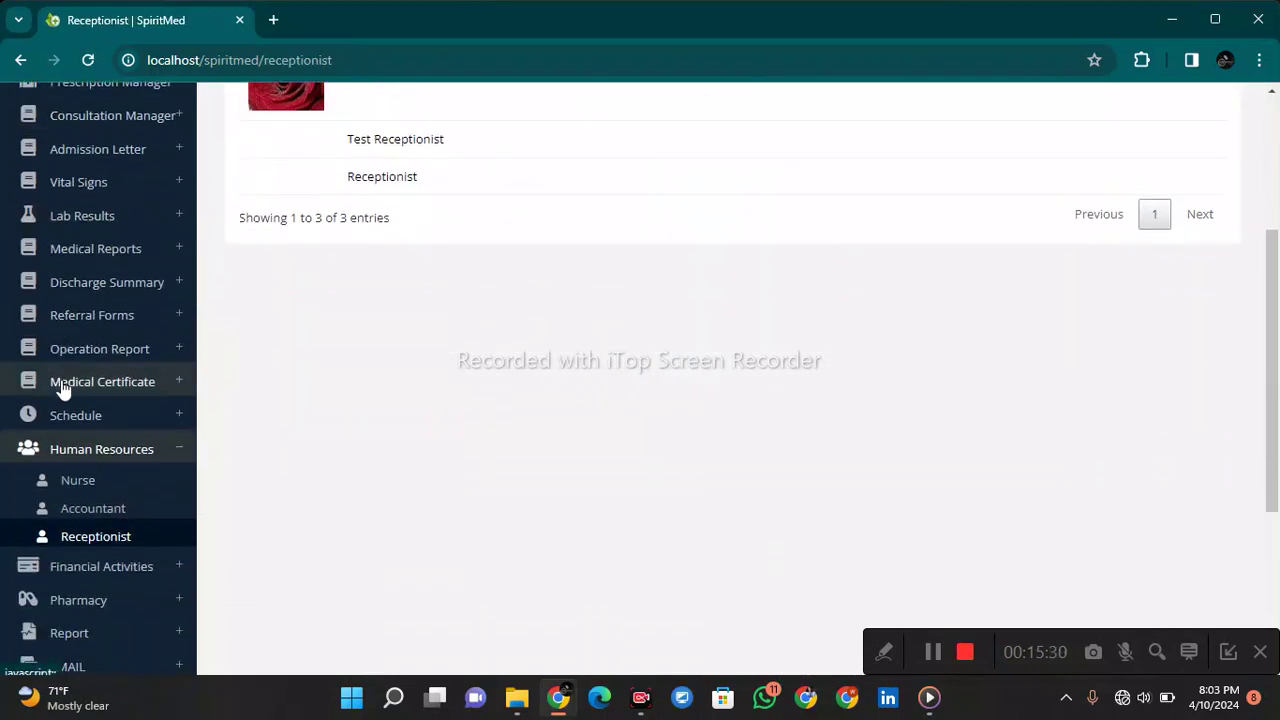
pyautogui.click(88, 510)
pyautogui.scroll(-3, 251, 400)
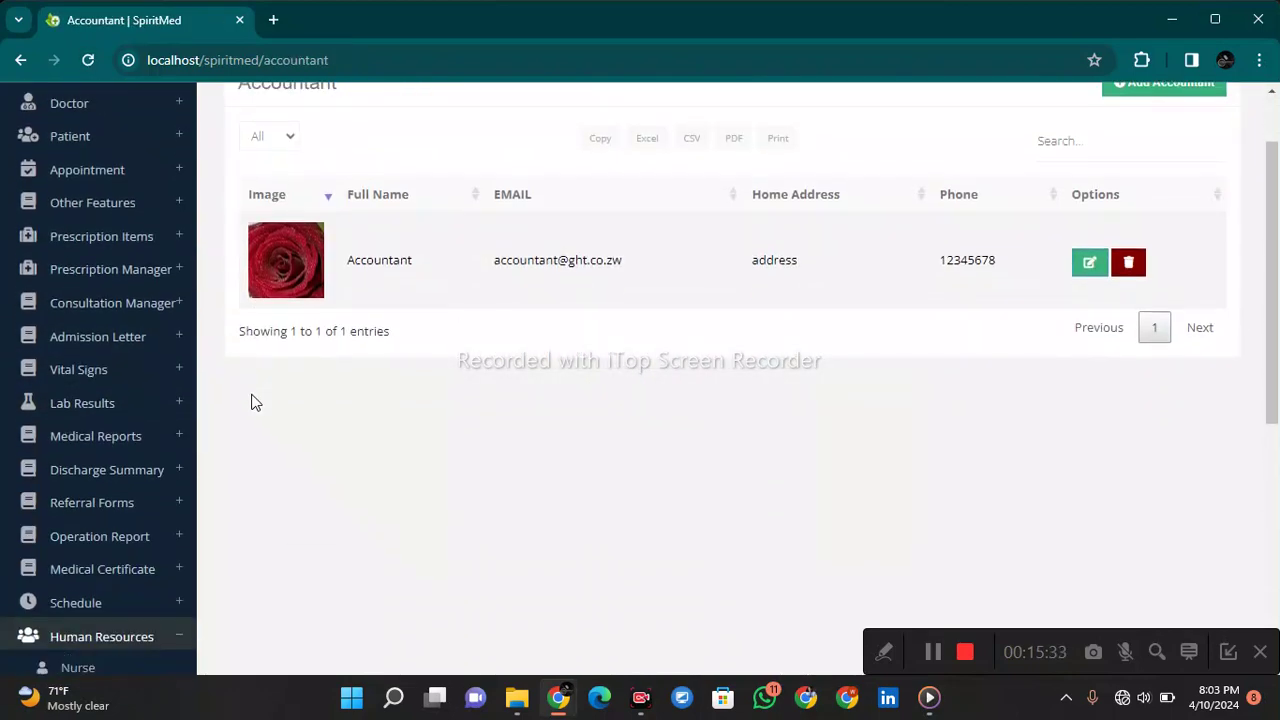
pyautogui.scroll(-3, 225, 410)
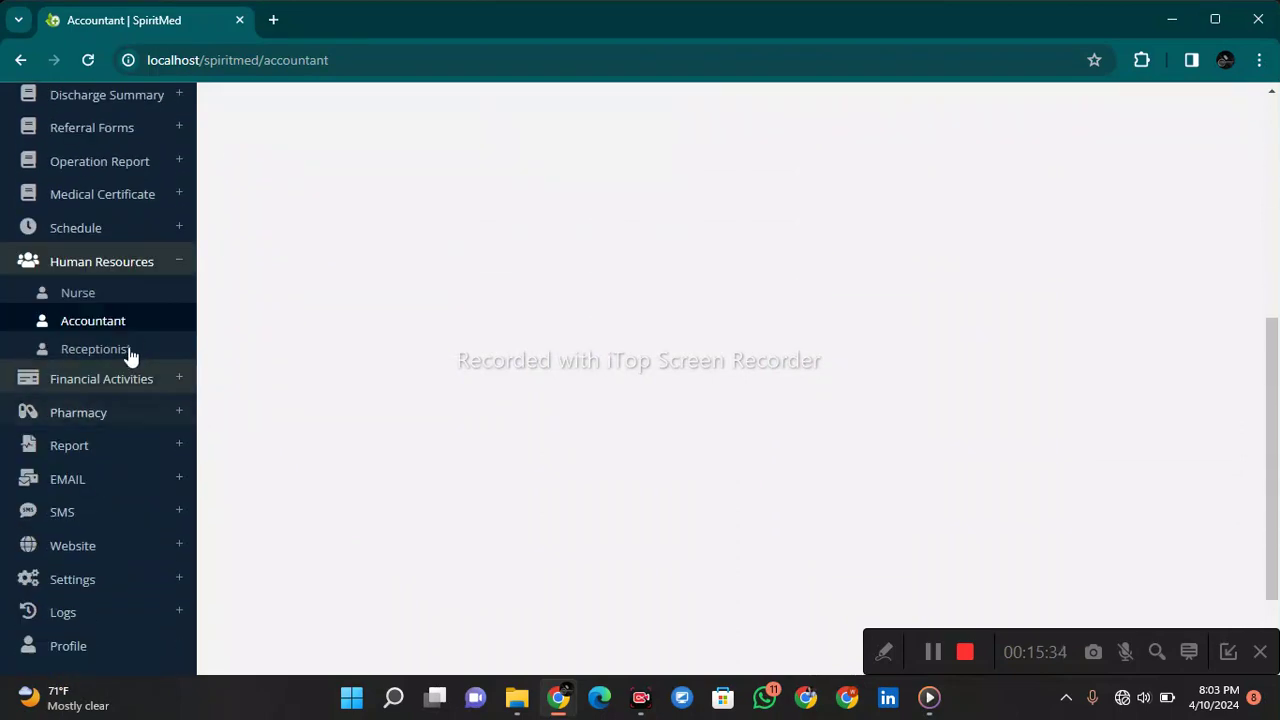
pyautogui.click(106, 291)
pyautogui.scroll(-3, 620, 345)
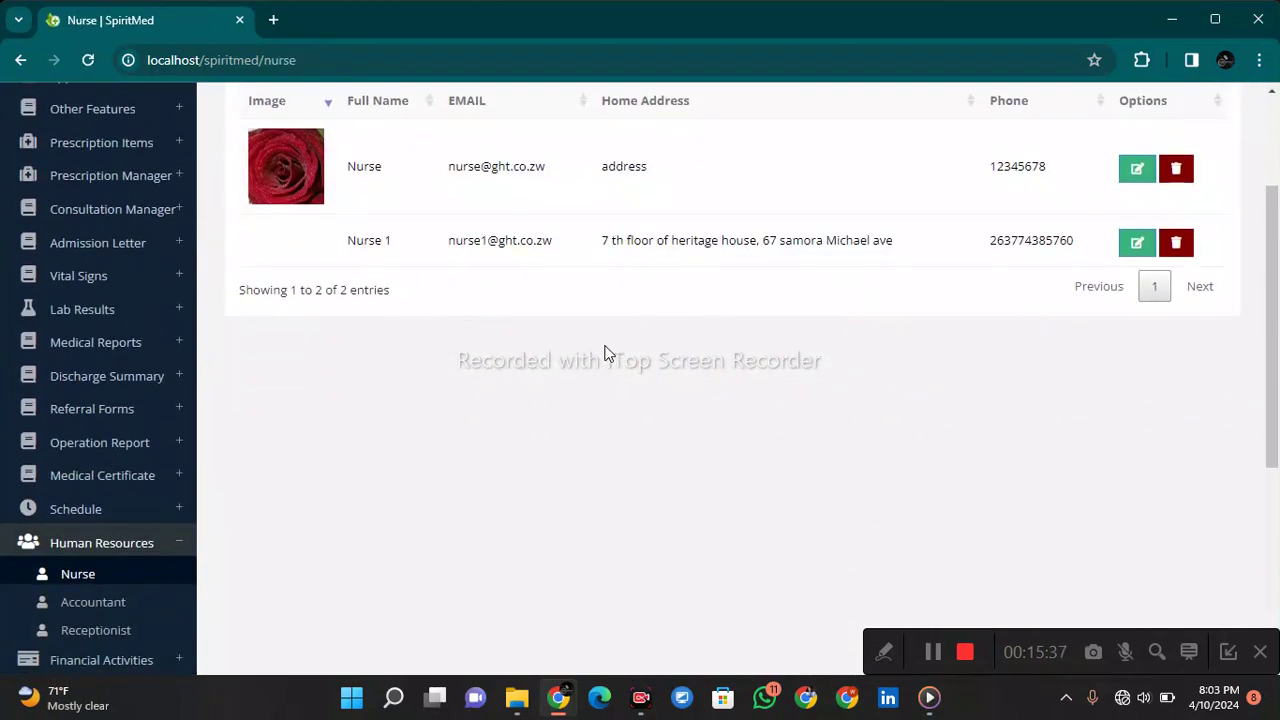
# - Open the Payments & Bills list in the Financial Activities module
pyautogui.scroll(-3, 533, 344)
pyautogui.click(110, 240)
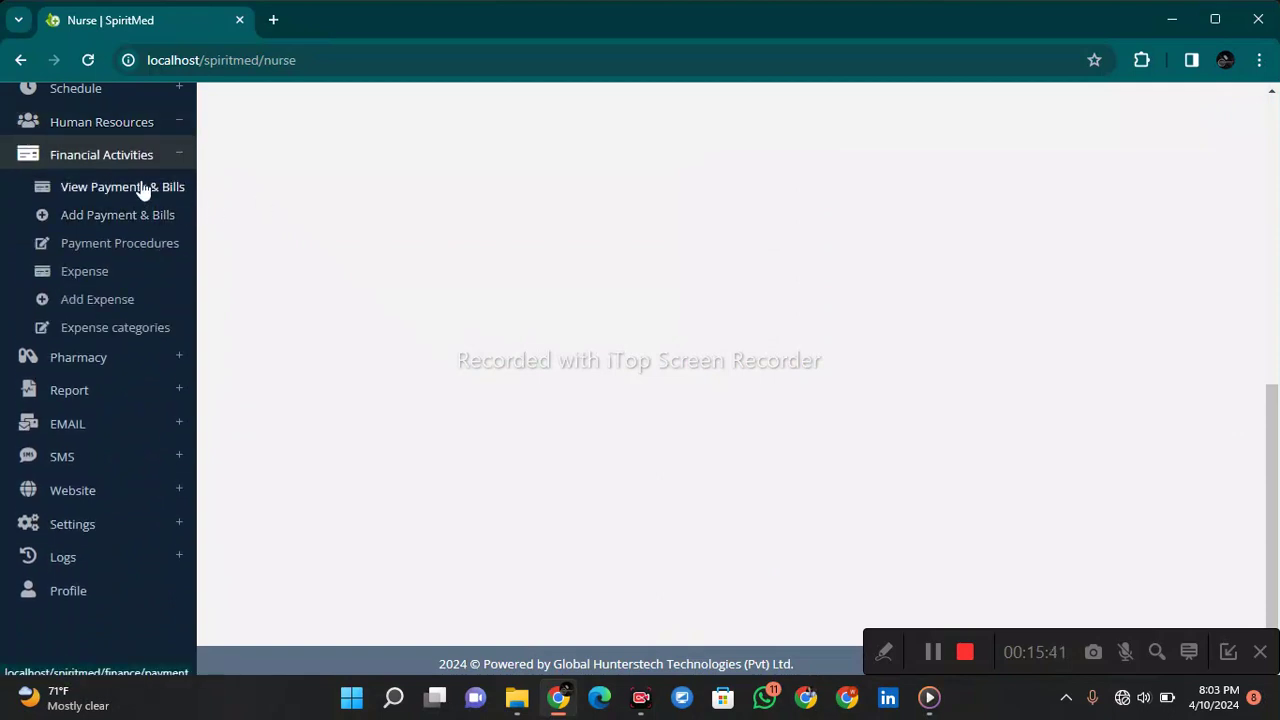
pyautogui.click(143, 190)
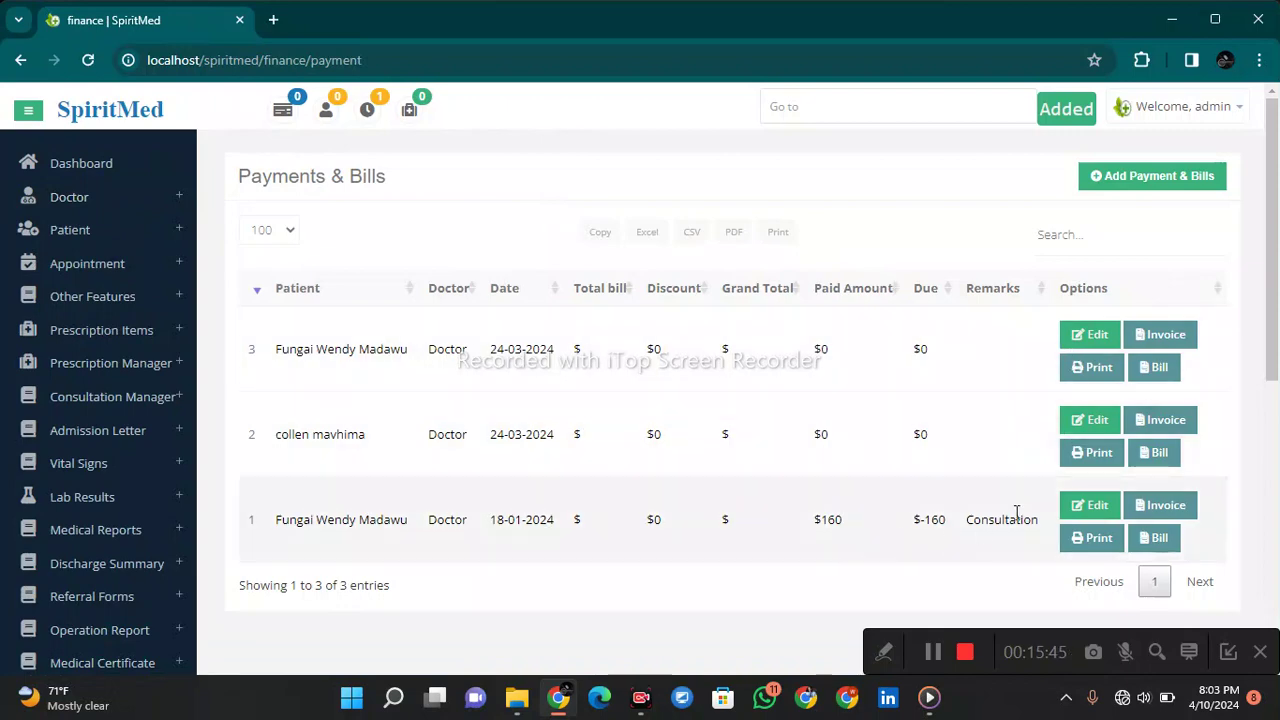
# - Open the Add New Bill / Payment form and review its patient, doctor, item and payment fields
pyautogui.click(1160, 176)
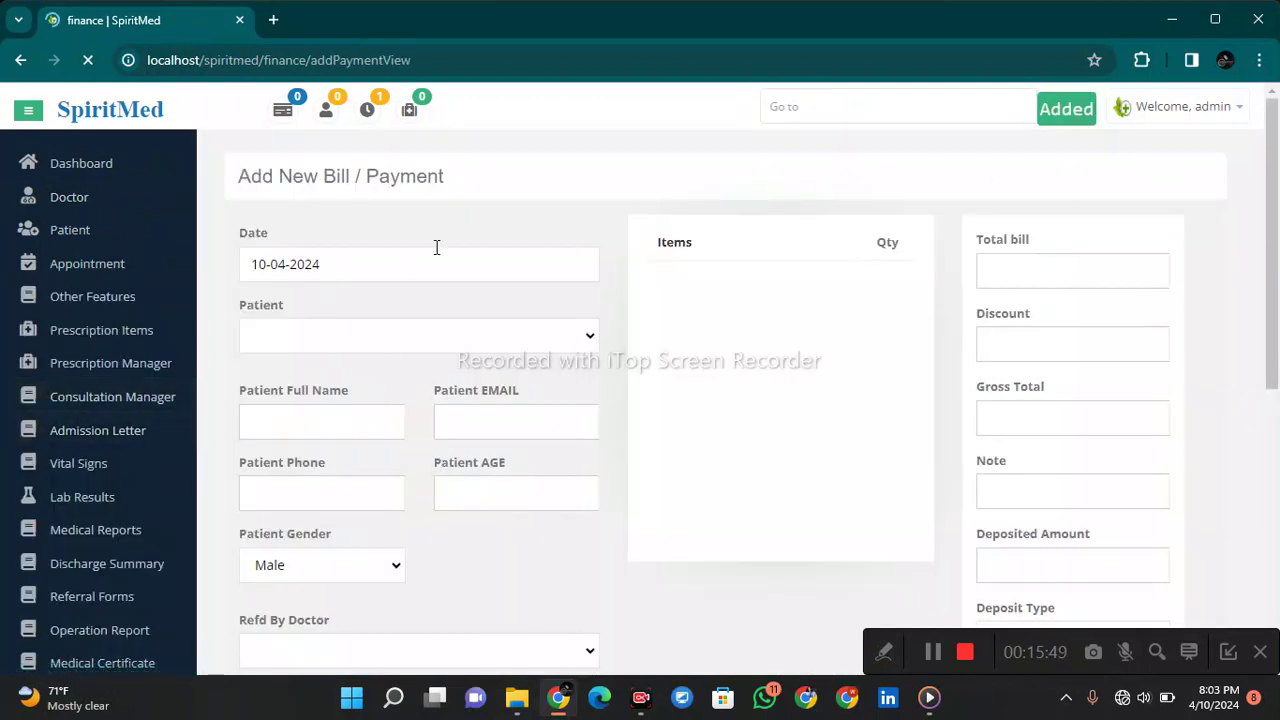
pyautogui.scroll(-3, 450, 268)
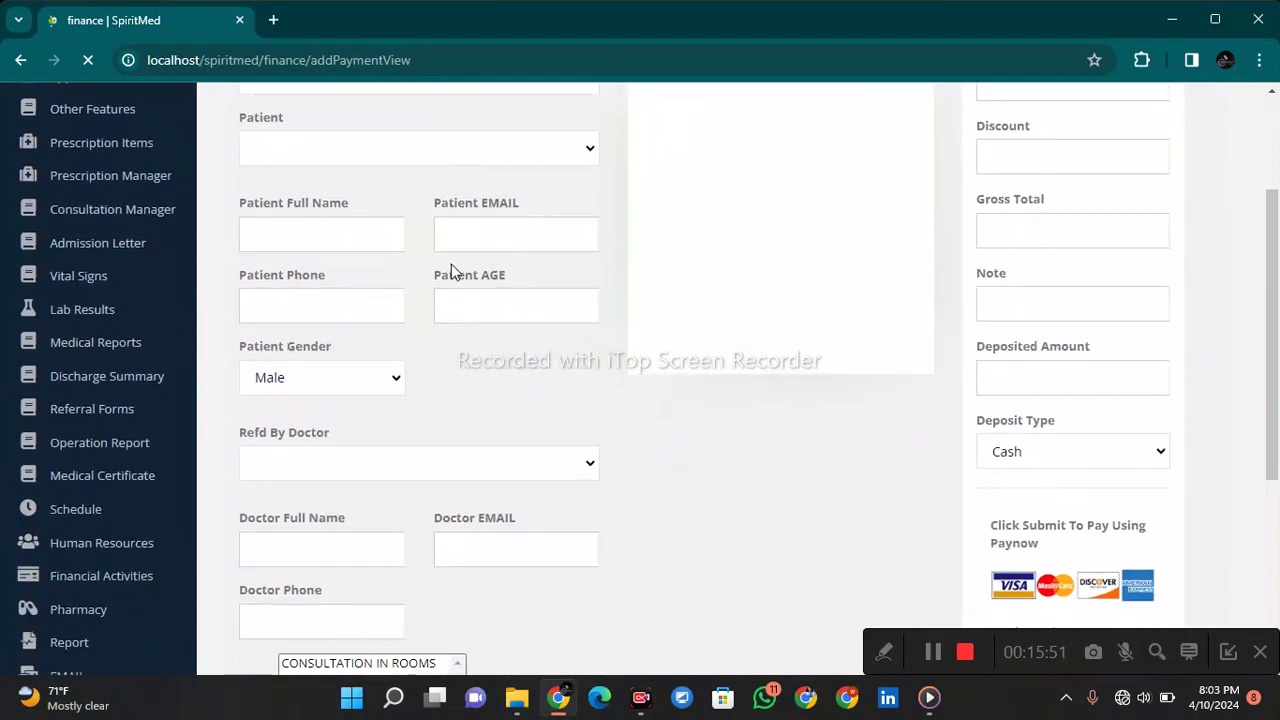
pyautogui.scroll(-3, 451, 268)
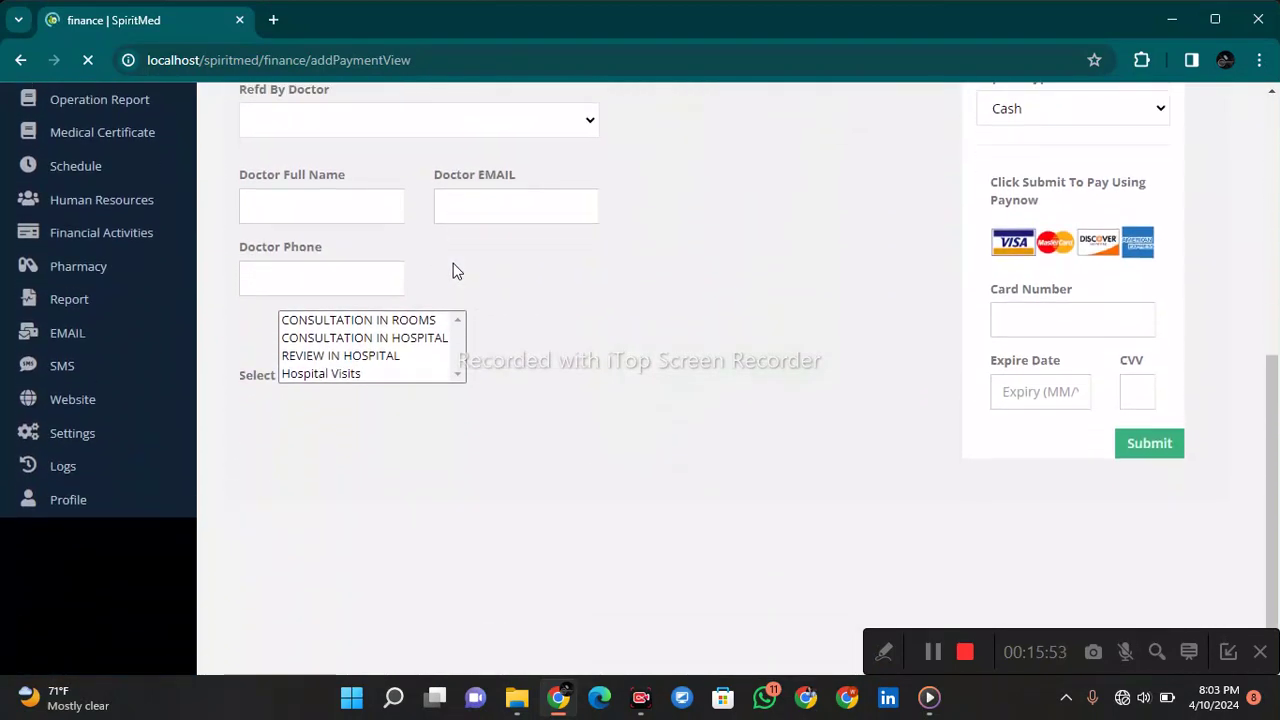
pyautogui.scroll(2, 457, 266)
pyautogui.scroll(-4, 423, 270)
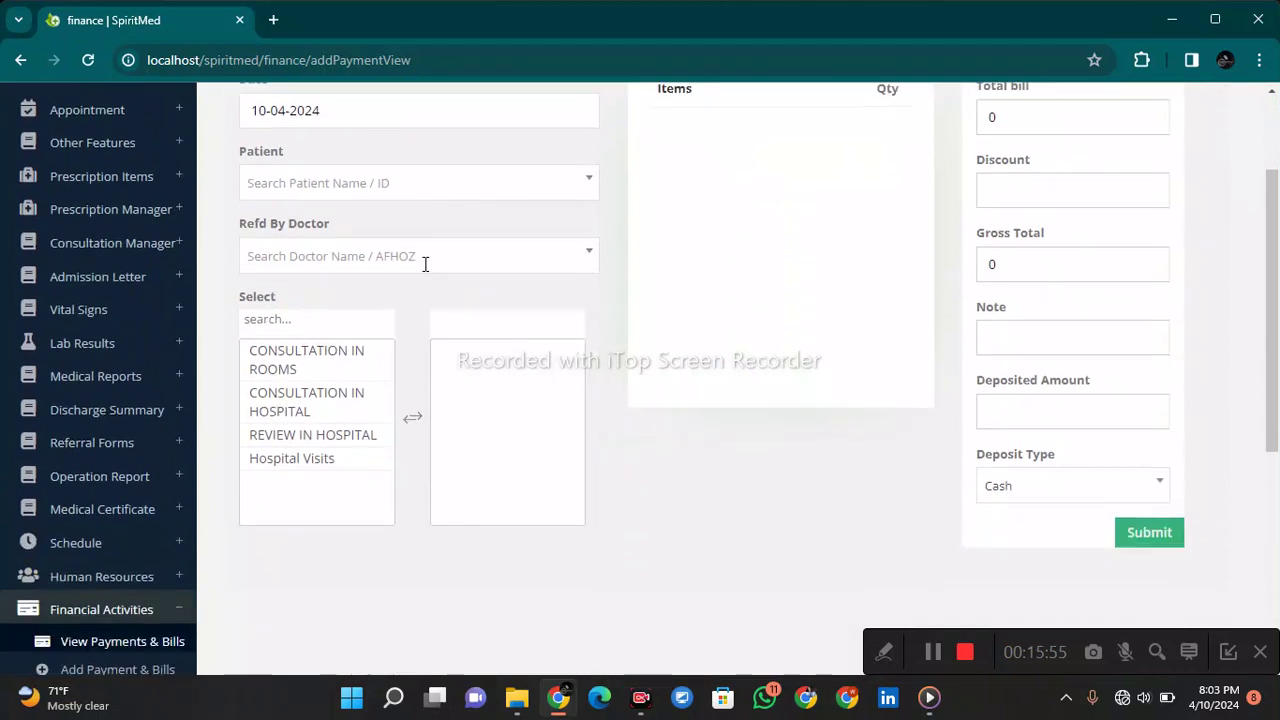
# - Try adding CONSULTATION IN ROOMS and Hospital Visits to the bill with the patient set to Add New
pyautogui.click(340, 251)
pyautogui.click(340, 297)
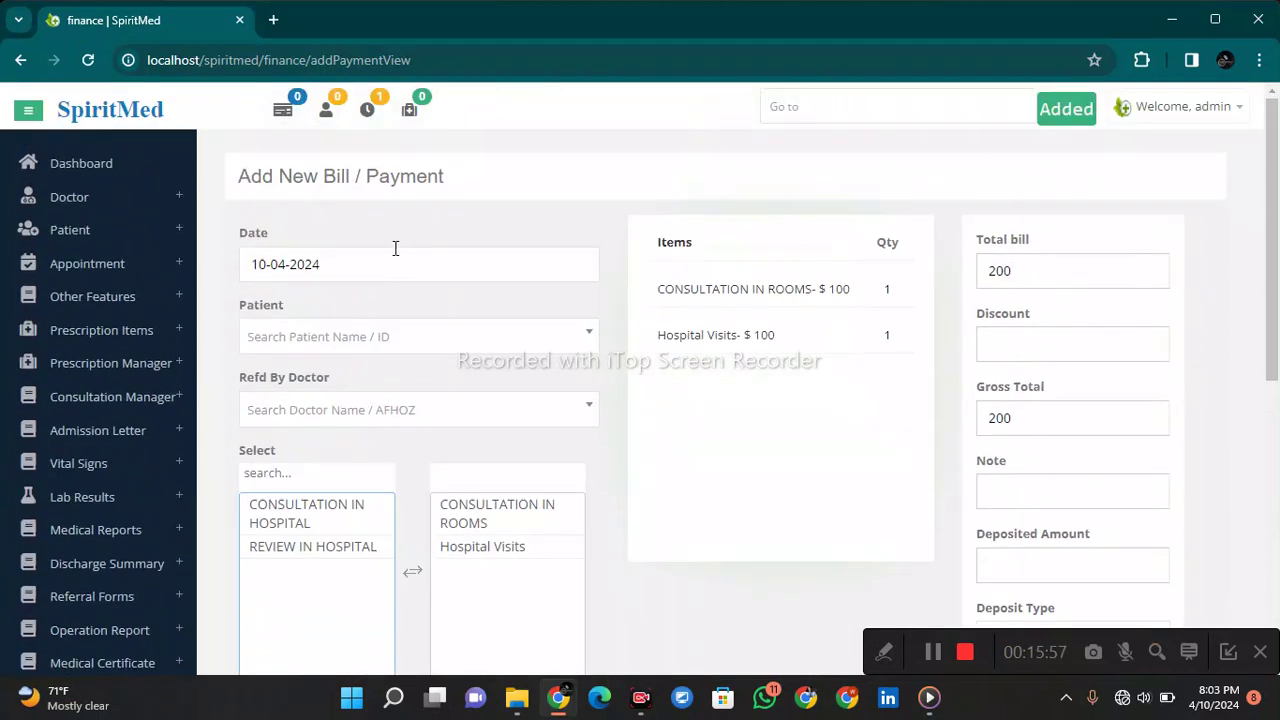
pyautogui.click(352, 345)
pyautogui.click(360, 405)
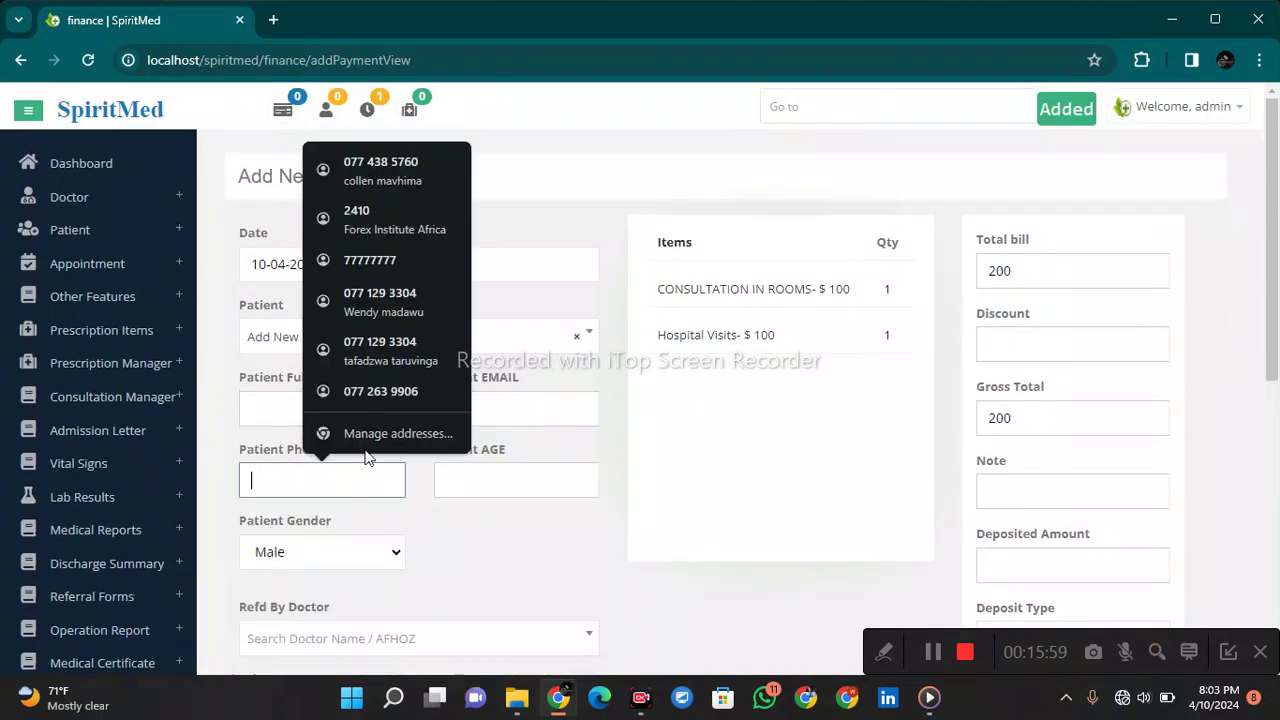
pyautogui.click(937, 451)
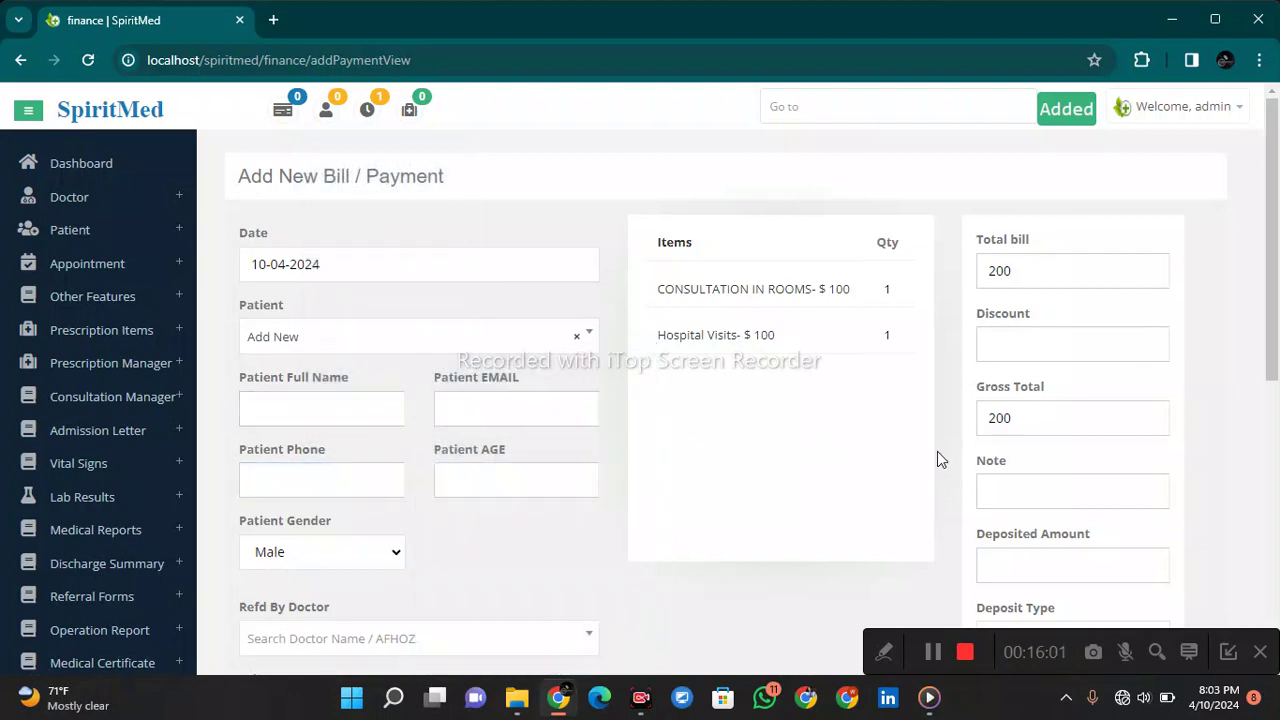
pyautogui.scroll(-4, 937, 451)
pyautogui.scroll(3, 449, 437)
pyautogui.scroll(-3, 148, 562)
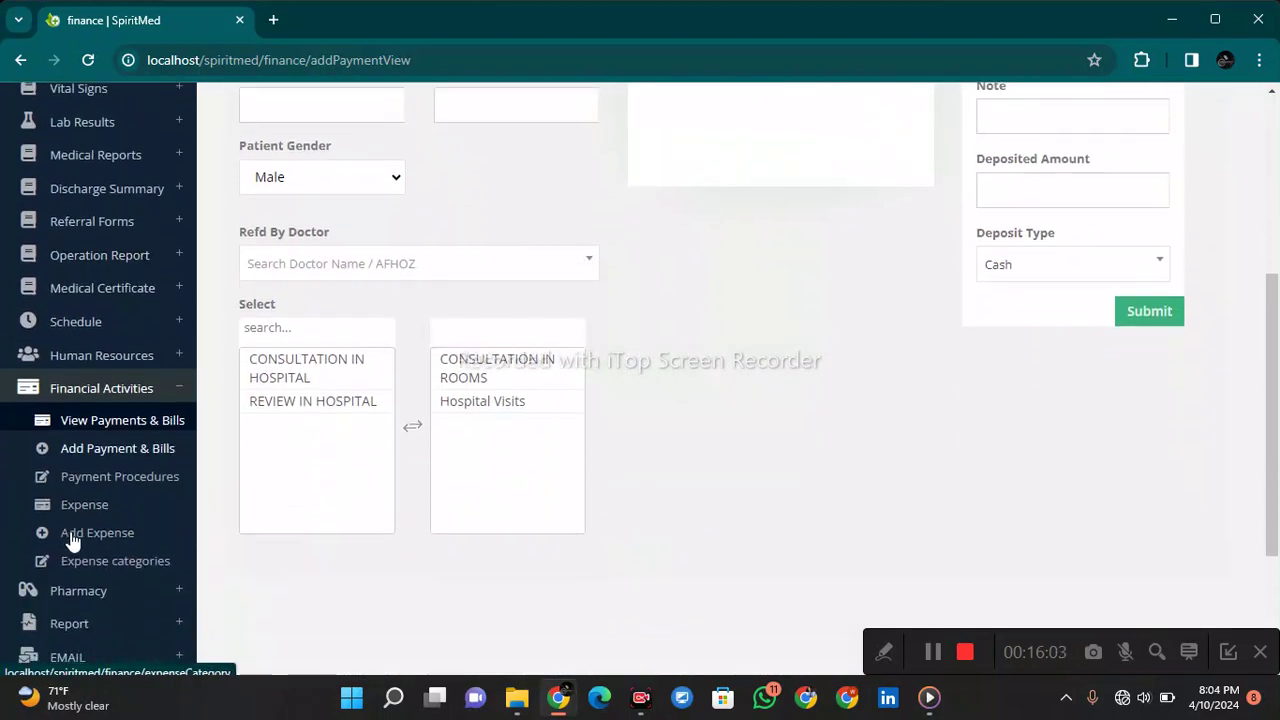
# - Reopen a blank Add Payment & Bills form and review its deposit type, card payment and procedure selection fields
pyautogui.click(126, 449)
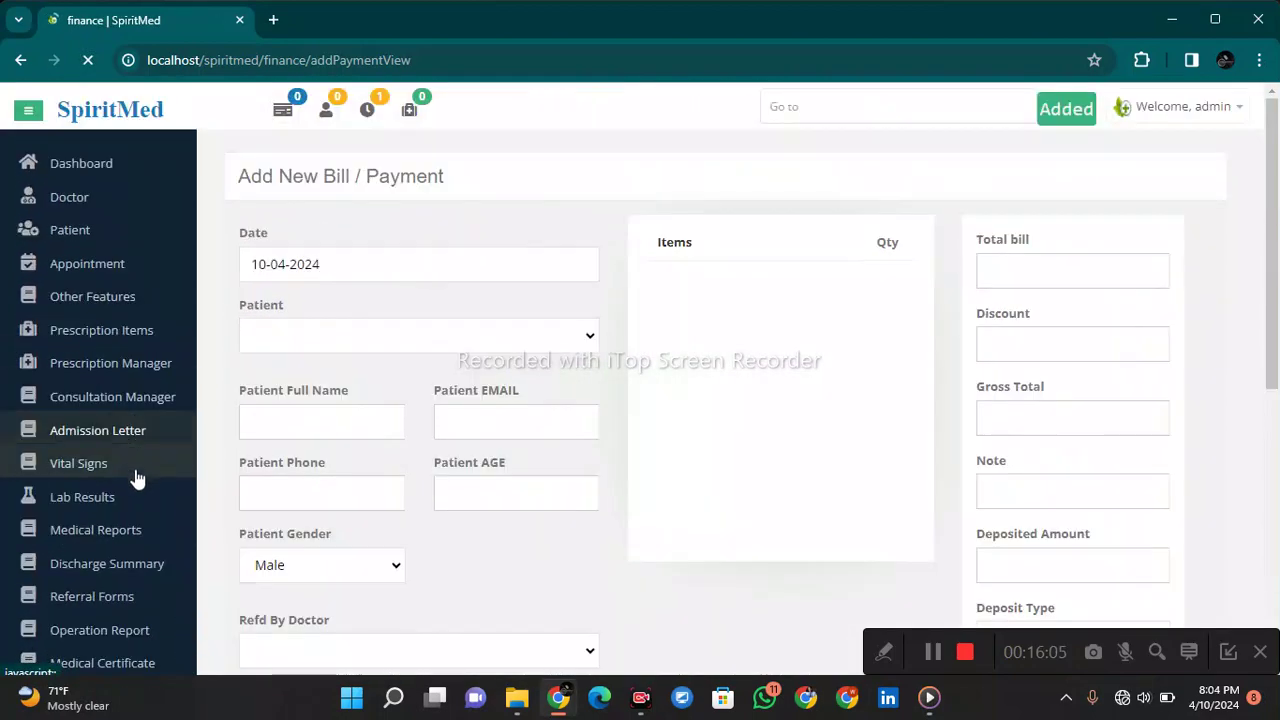
pyautogui.scroll(-3, 134, 477)
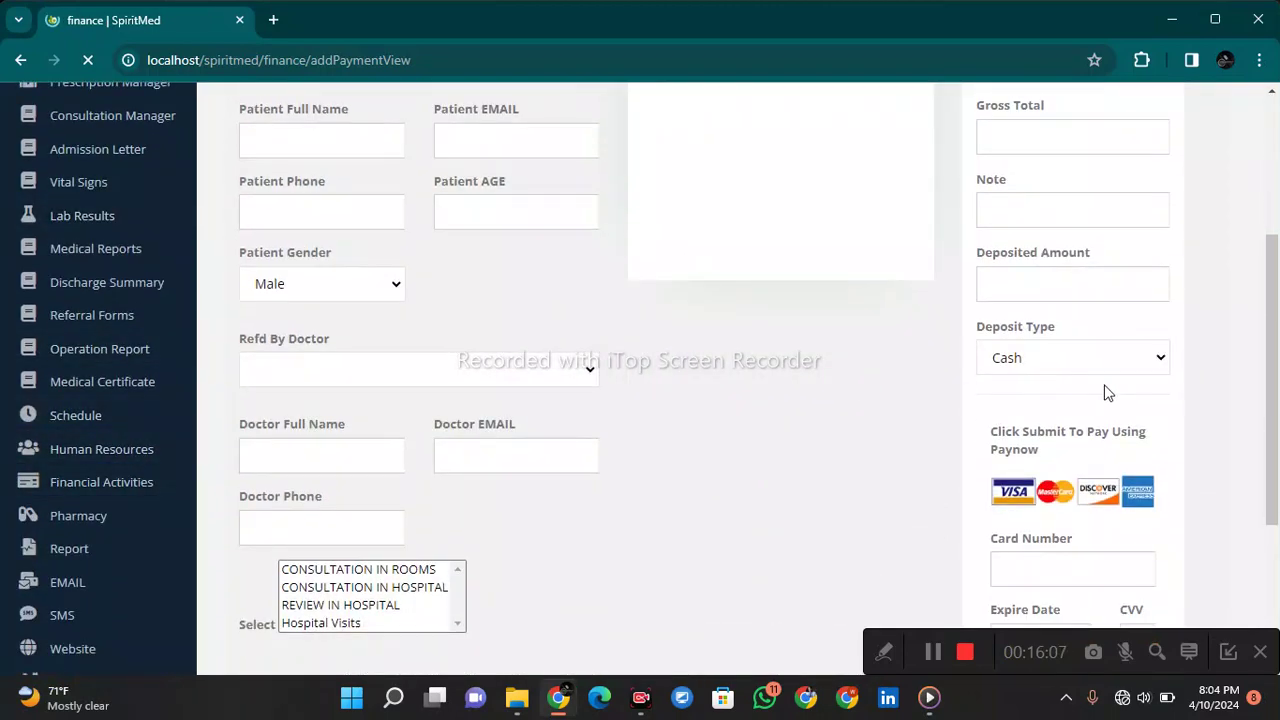
pyautogui.moveTo(1272, 215); pyautogui.dragTo(1276, 498)
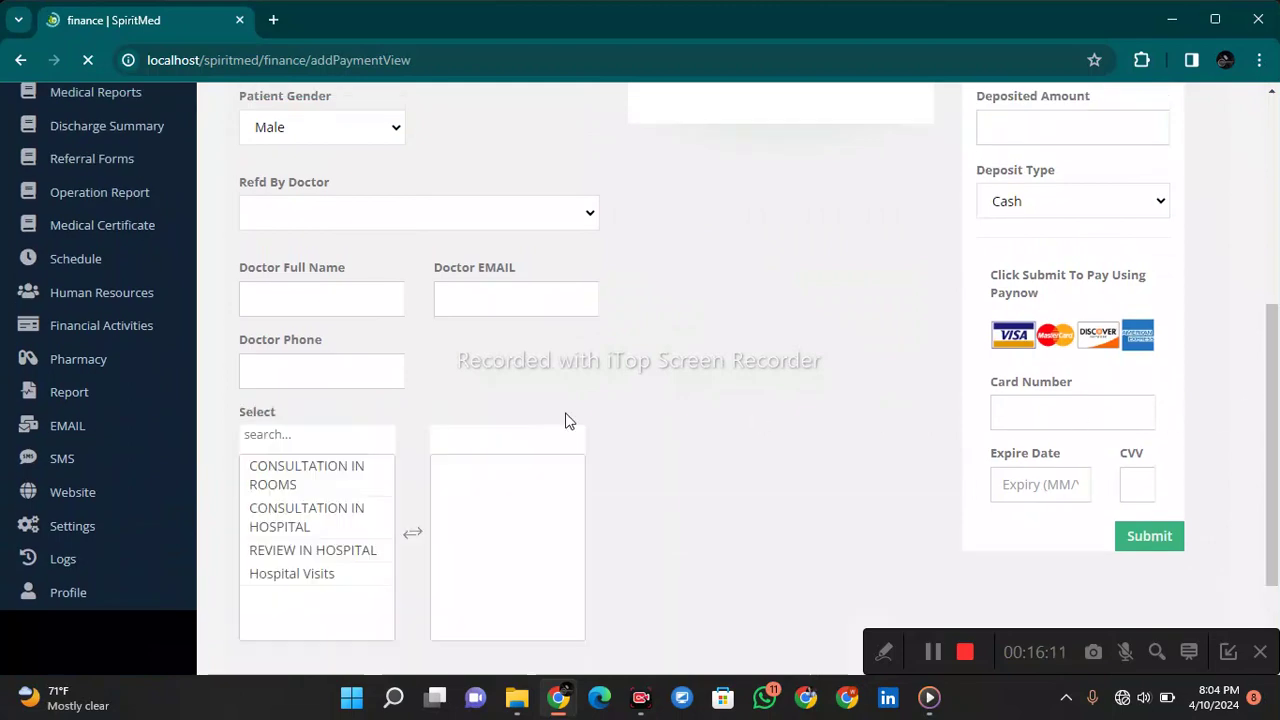
pyautogui.scroll(-2, 78, 549)
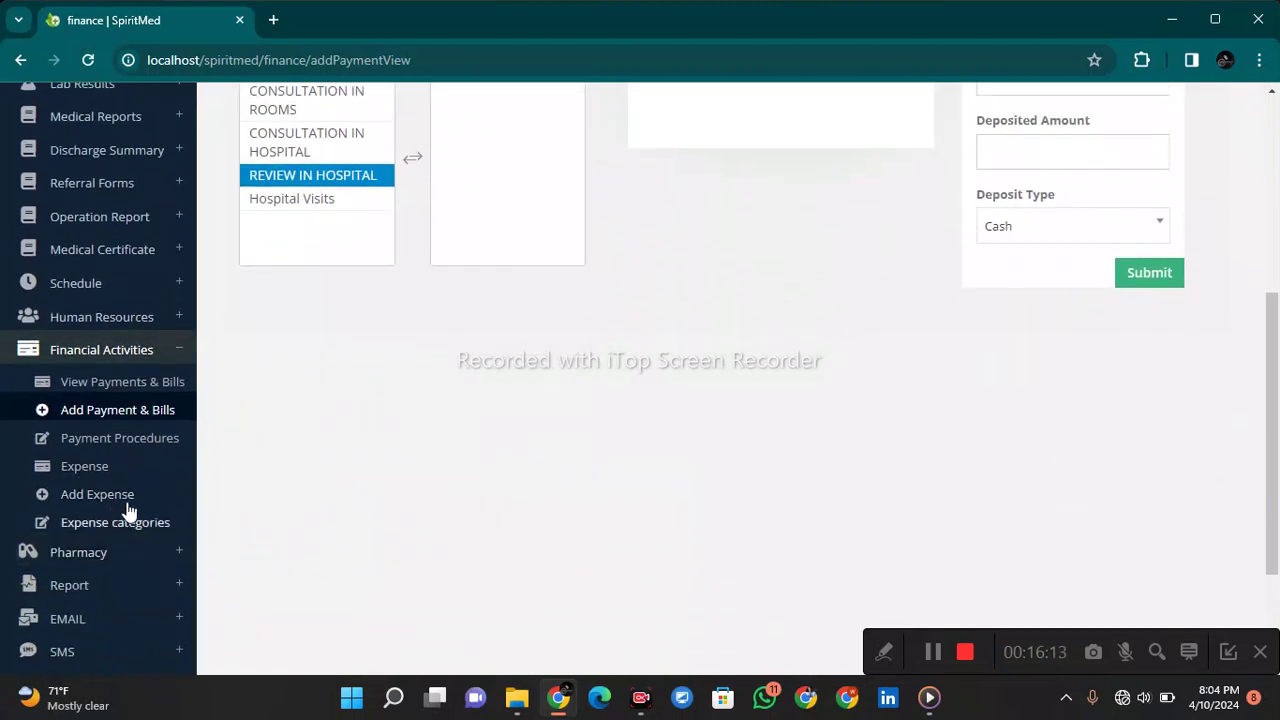
# - View the Payment Procedures list, then open the Create Payment Procedure form and check its Code, Payment Item Name and Price fields
pyautogui.click(135, 446)
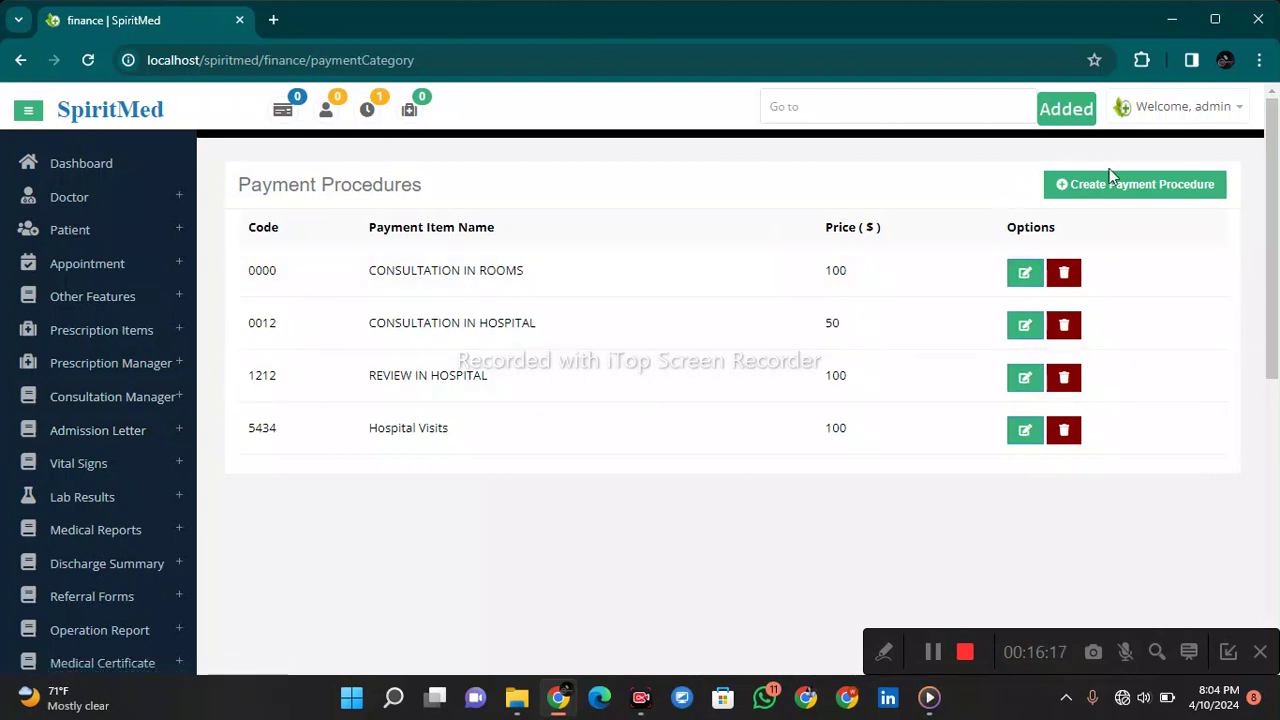
pyautogui.click(298, 257)
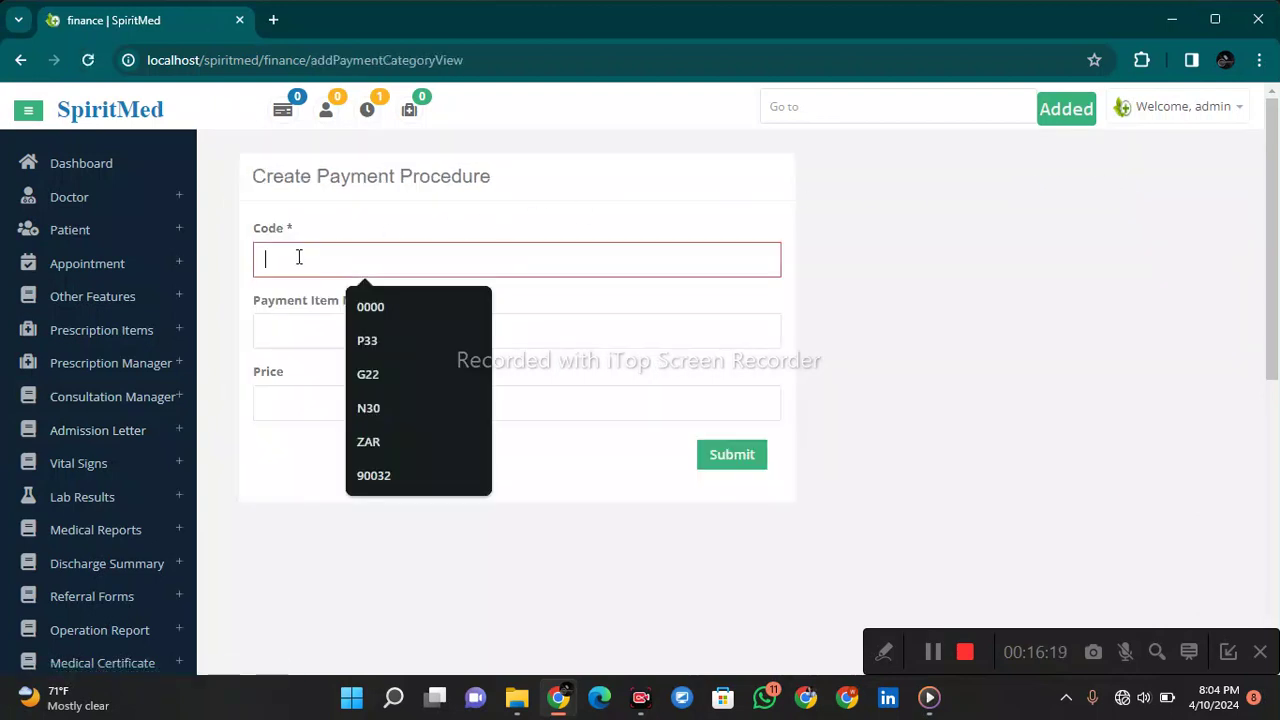
pyautogui.click(280, 328)
pyautogui.click(307, 414)
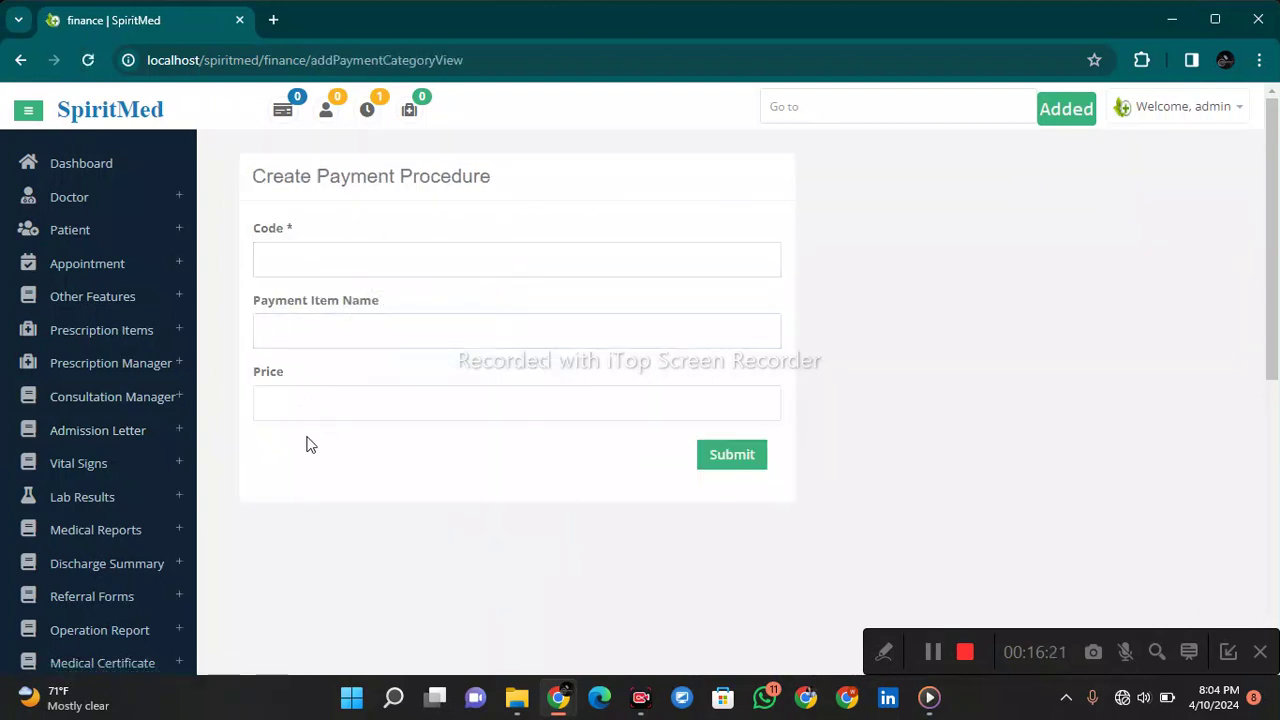
# - Return to the Payment Procedures list and look over its payment items and prices
pyautogui.scroll(-5, 186, 377)
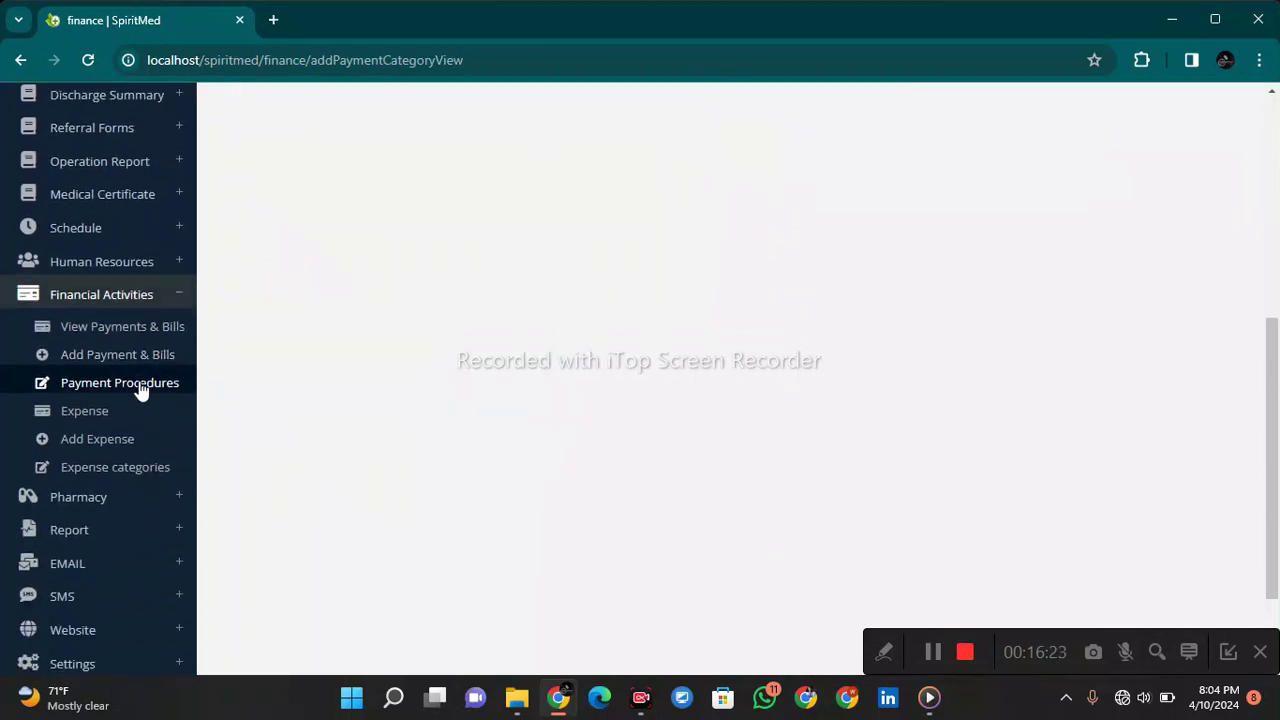
pyautogui.click(140, 383)
pyautogui.scroll(-5, 20, 494)
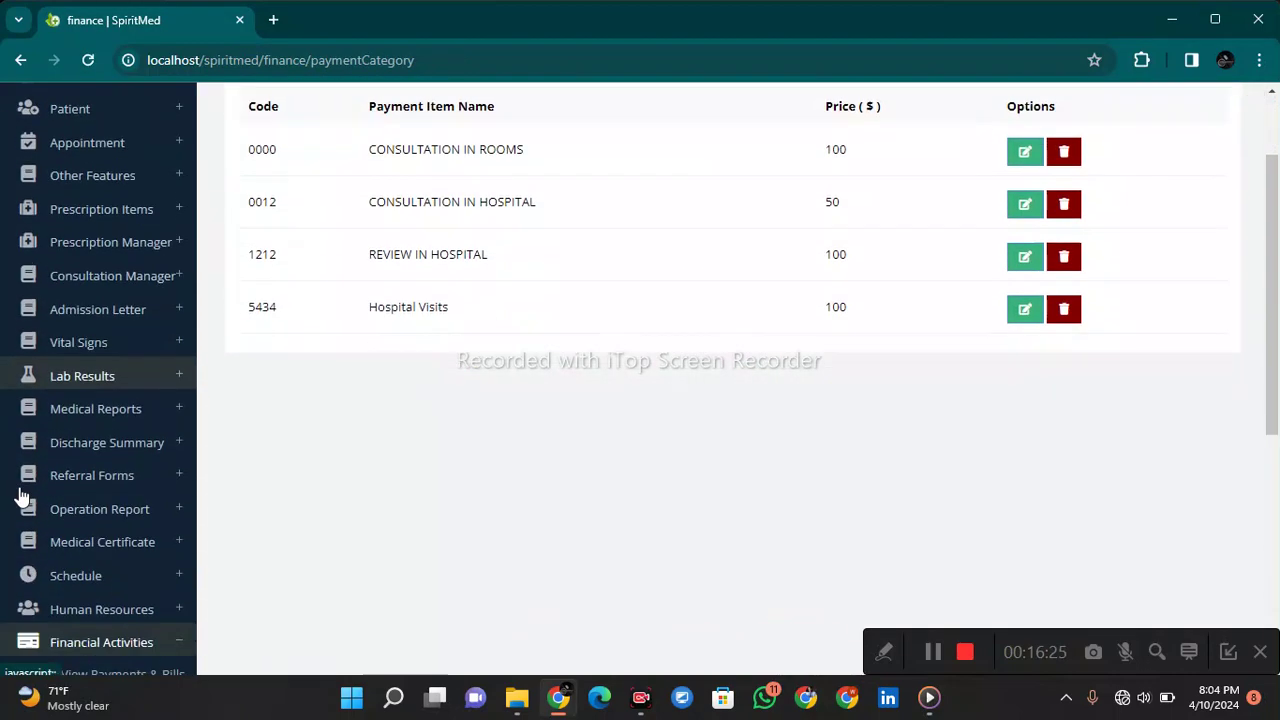
# - Review the options available in the Pharmacy module, its Report submenu, and the main Report module
pyautogui.scroll(-3, 22, 482)
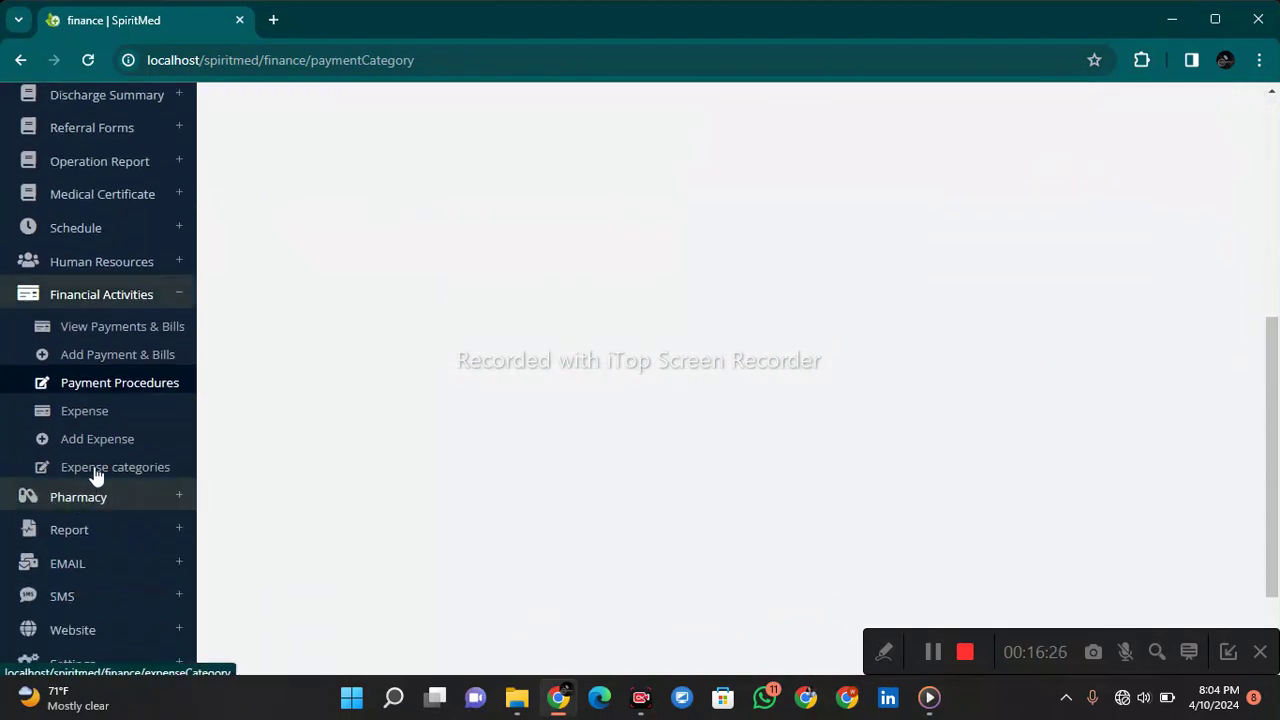
pyautogui.click(153, 500)
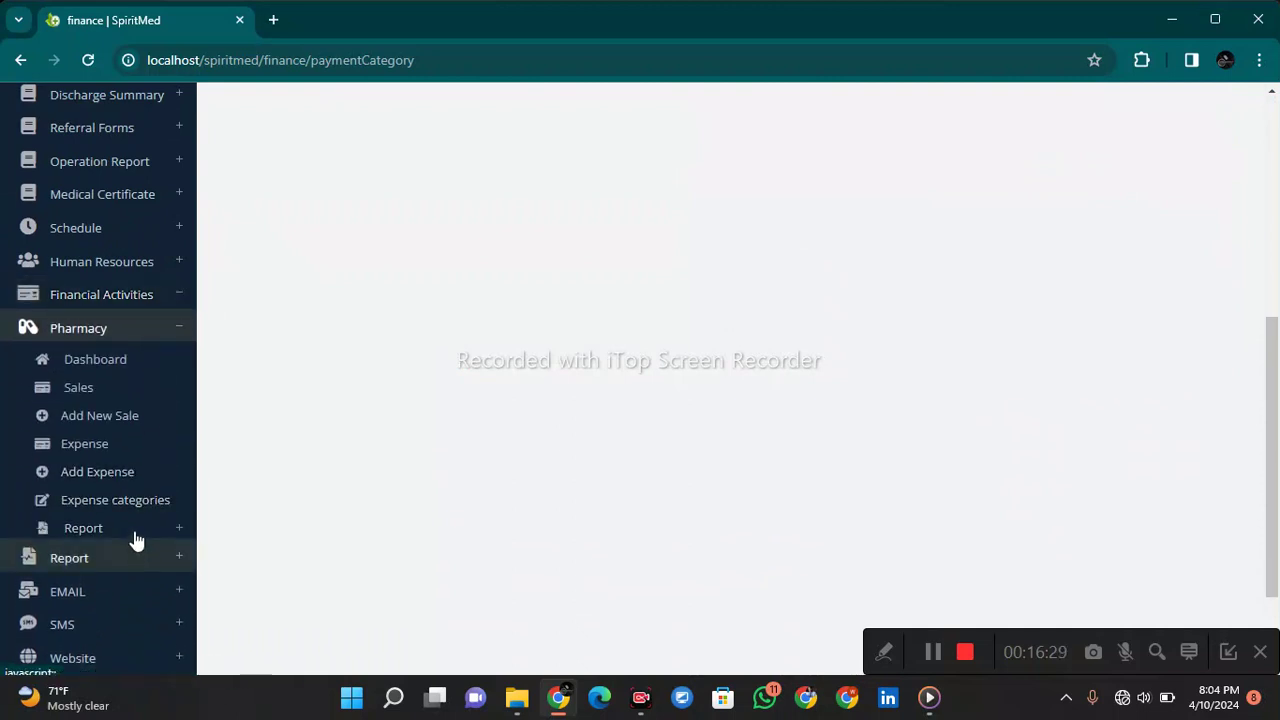
pyautogui.click(138, 530)
pyautogui.scroll(-2, 140, 518)
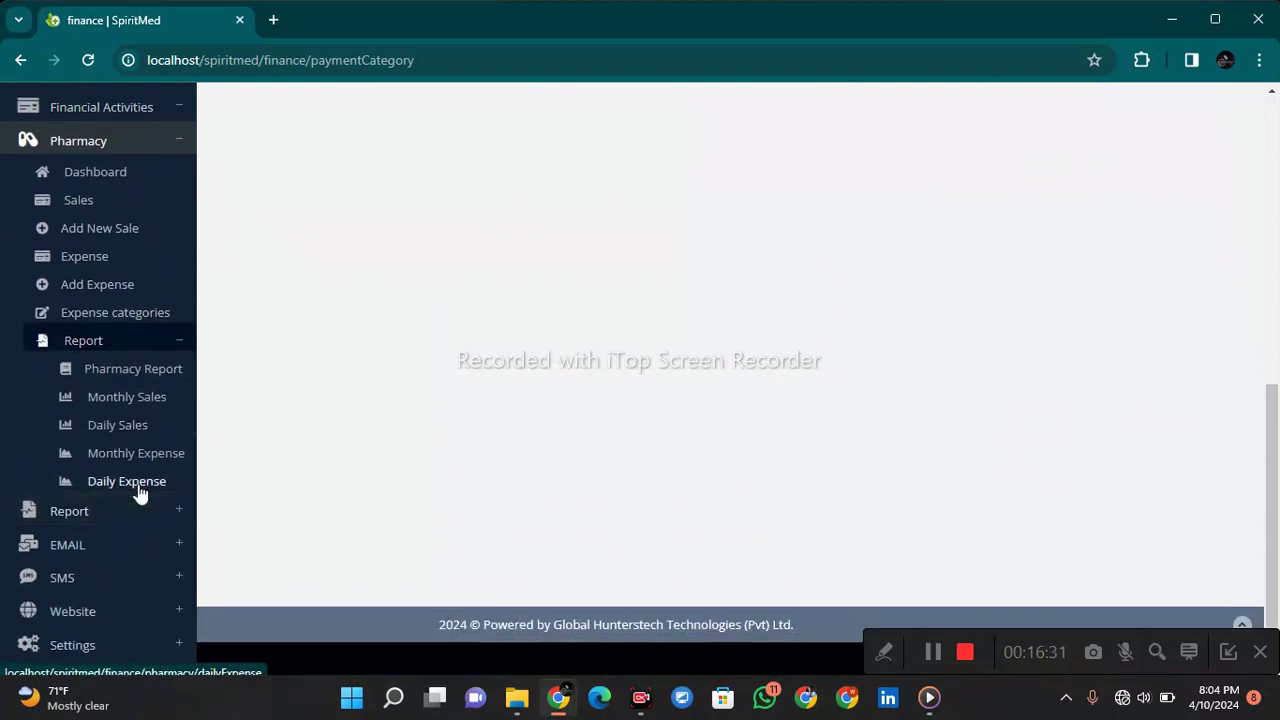
pyautogui.click(143, 514)
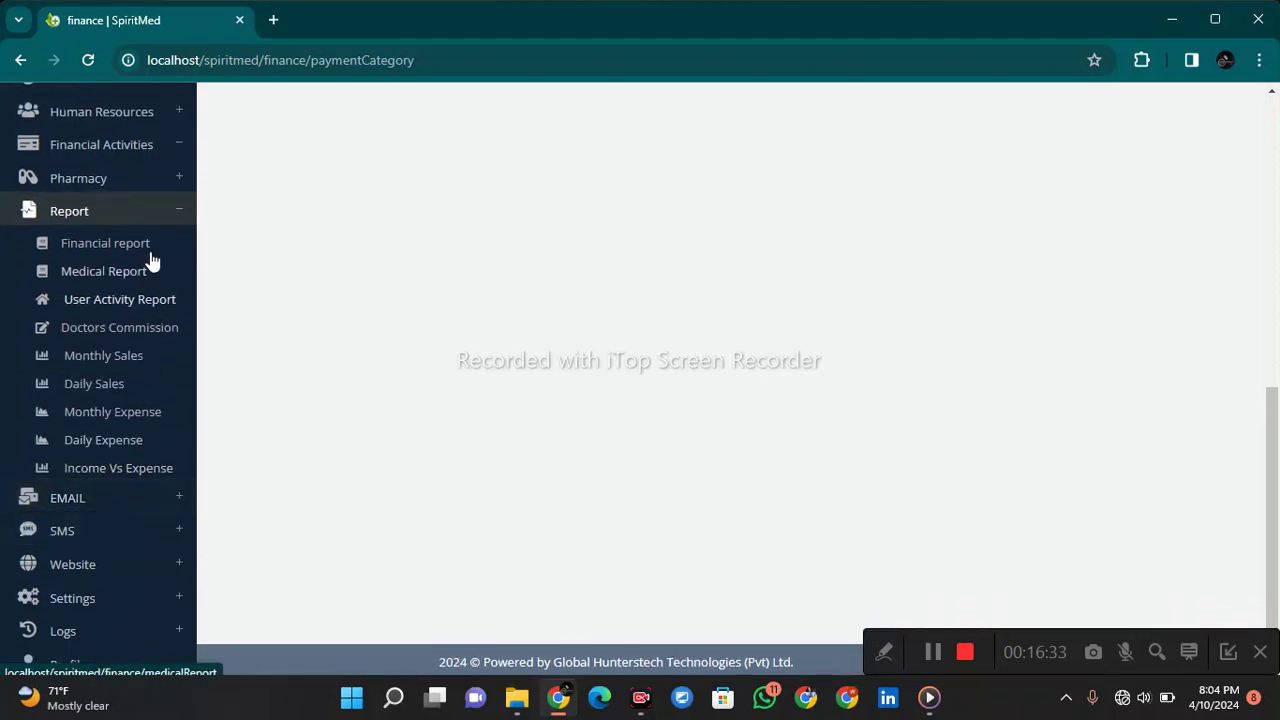
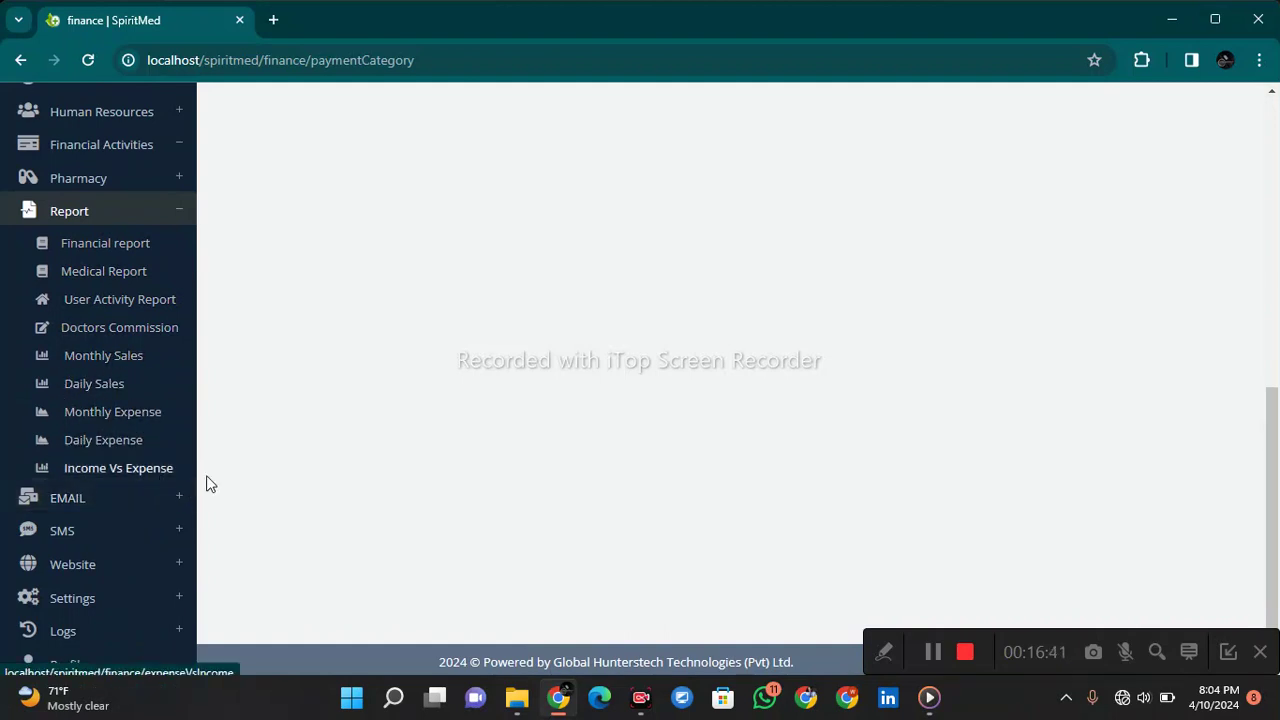
# - Open the Auto Email Template list and look through its categories, messages and patient statuses
pyautogui.click(168, 493)
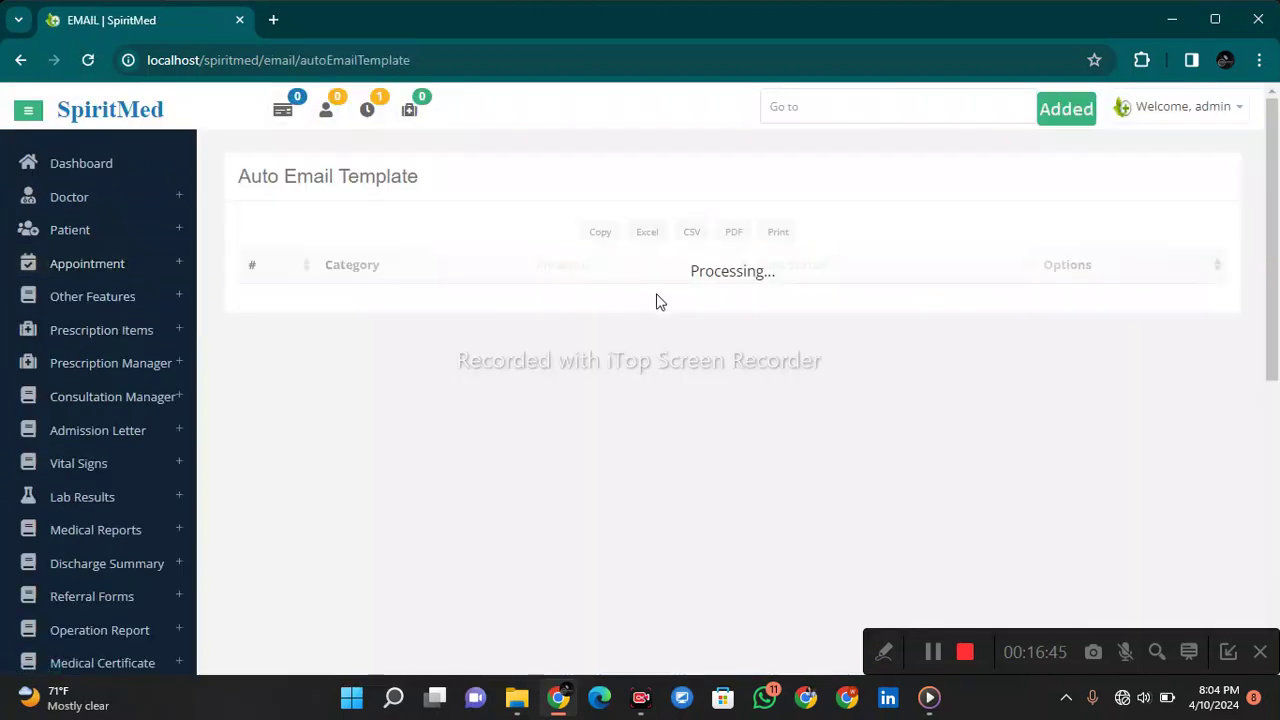
pyautogui.scroll(-4, 714, 257)
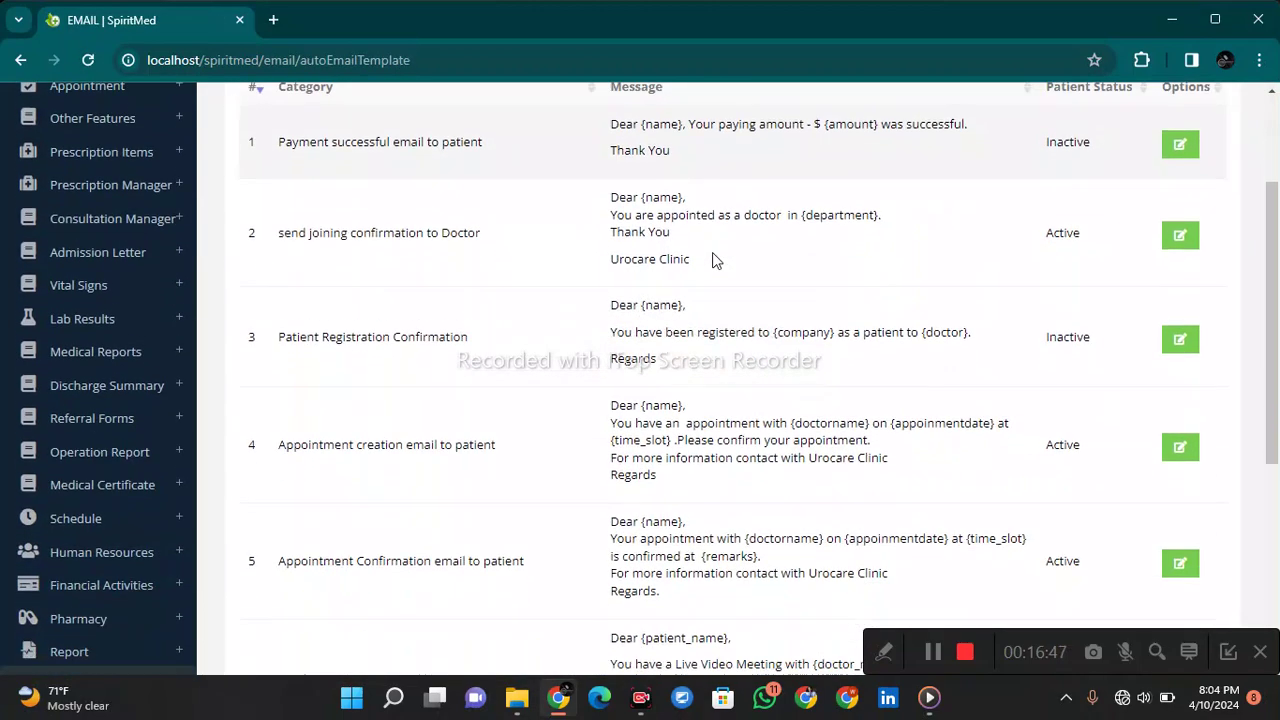
pyautogui.scroll(2, 724, 284)
pyautogui.scroll(2, 714, 251)
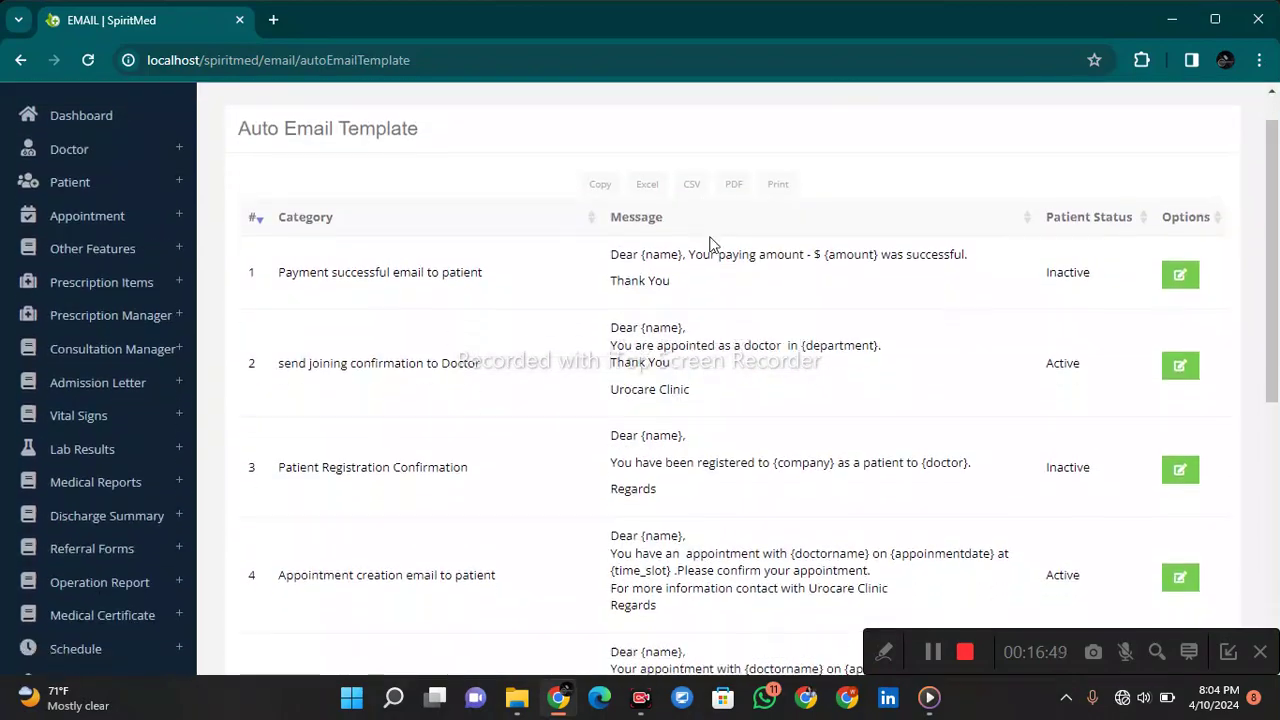
pyautogui.scroll(-6, 714, 251)
pyautogui.scroll(2, 815, 270)
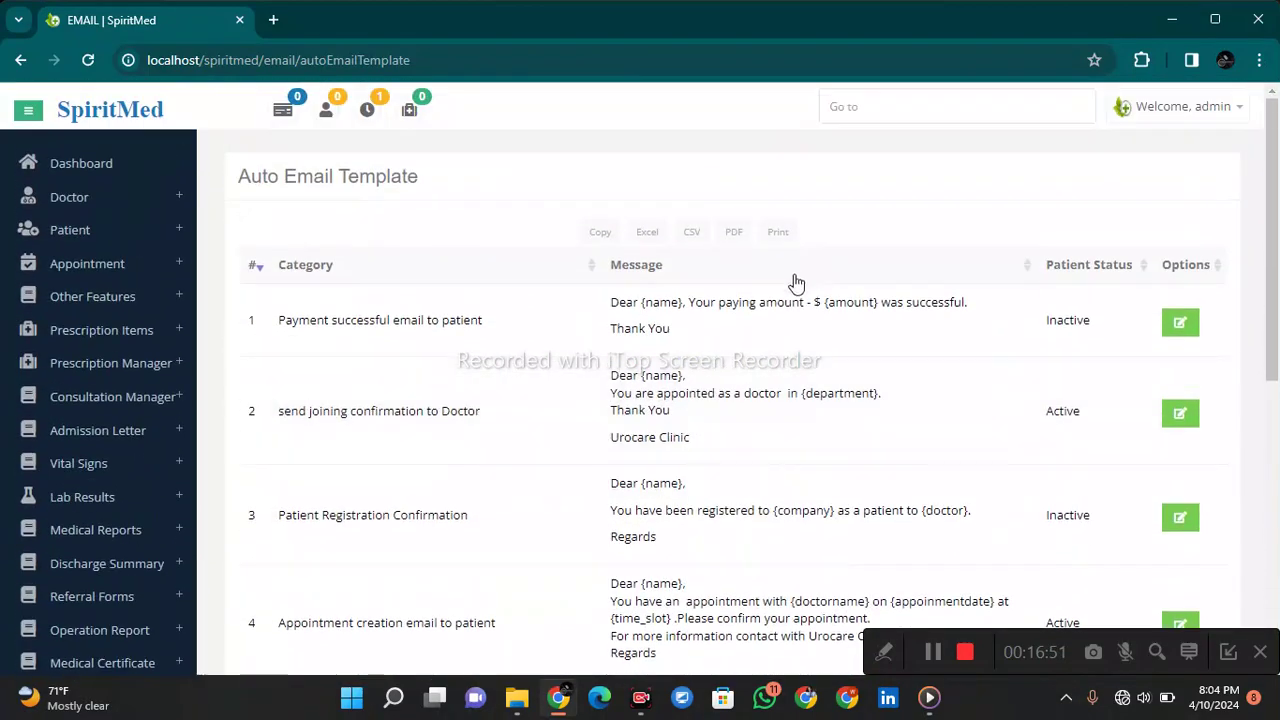
# - Examine the email templates for successful payment, patient registration, appointment creation and appointment confirmation, highlighting each entry
pyautogui.moveTo(256, 325); pyautogui.dragTo(500, 331)
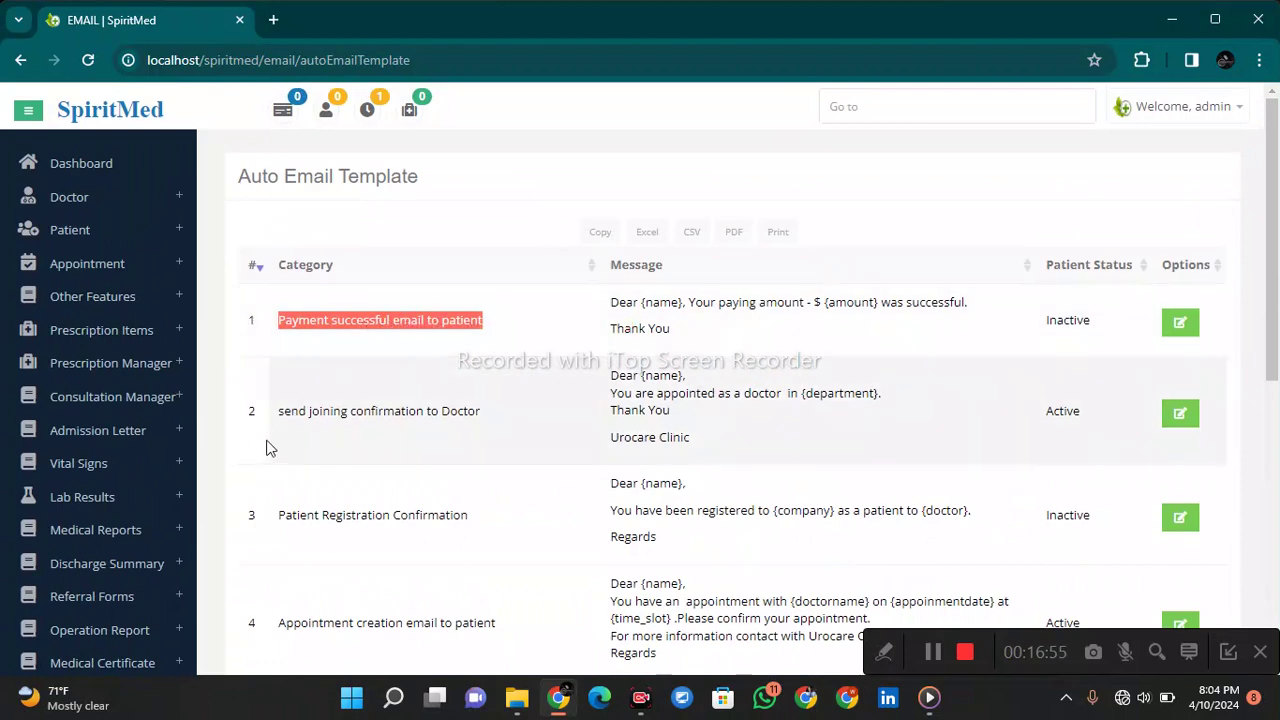
pyautogui.scroll(-2, 266, 440)
pyautogui.moveTo(279, 330); pyautogui.dragTo(685, 358)
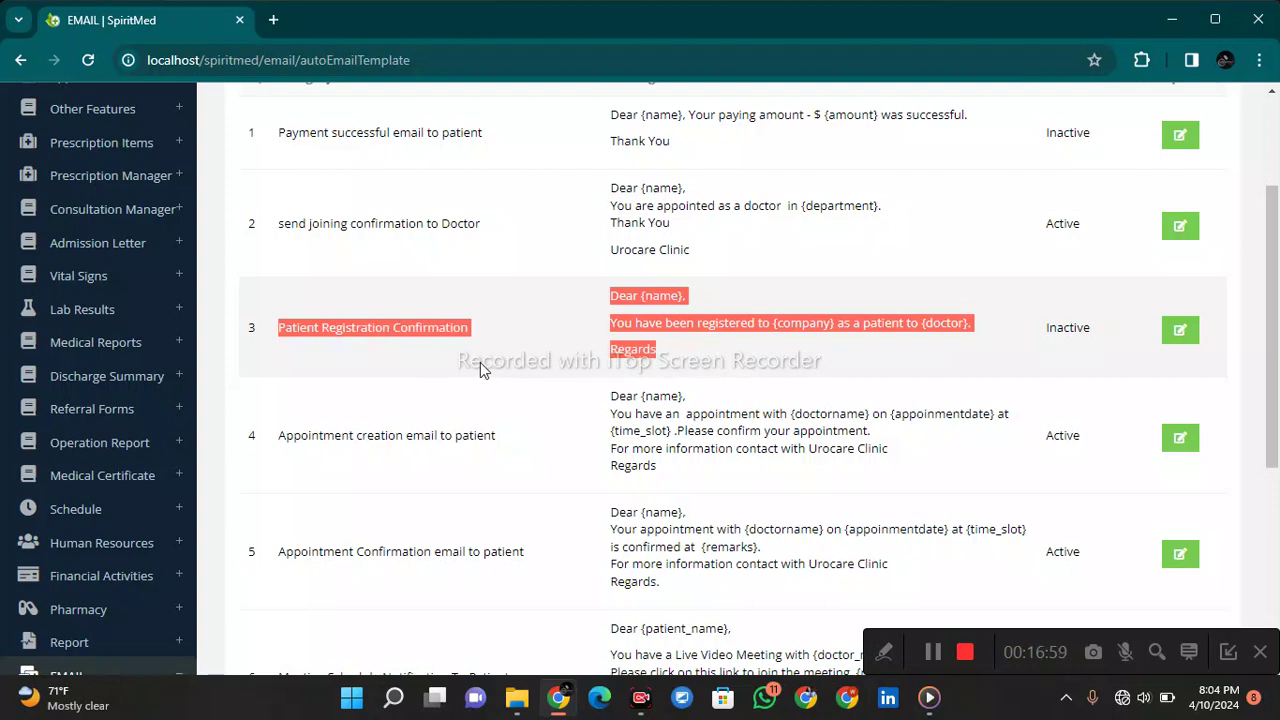
pyautogui.scroll(-2, 430, 350)
pyautogui.moveTo(276, 250); pyautogui.dragTo(670, 280)
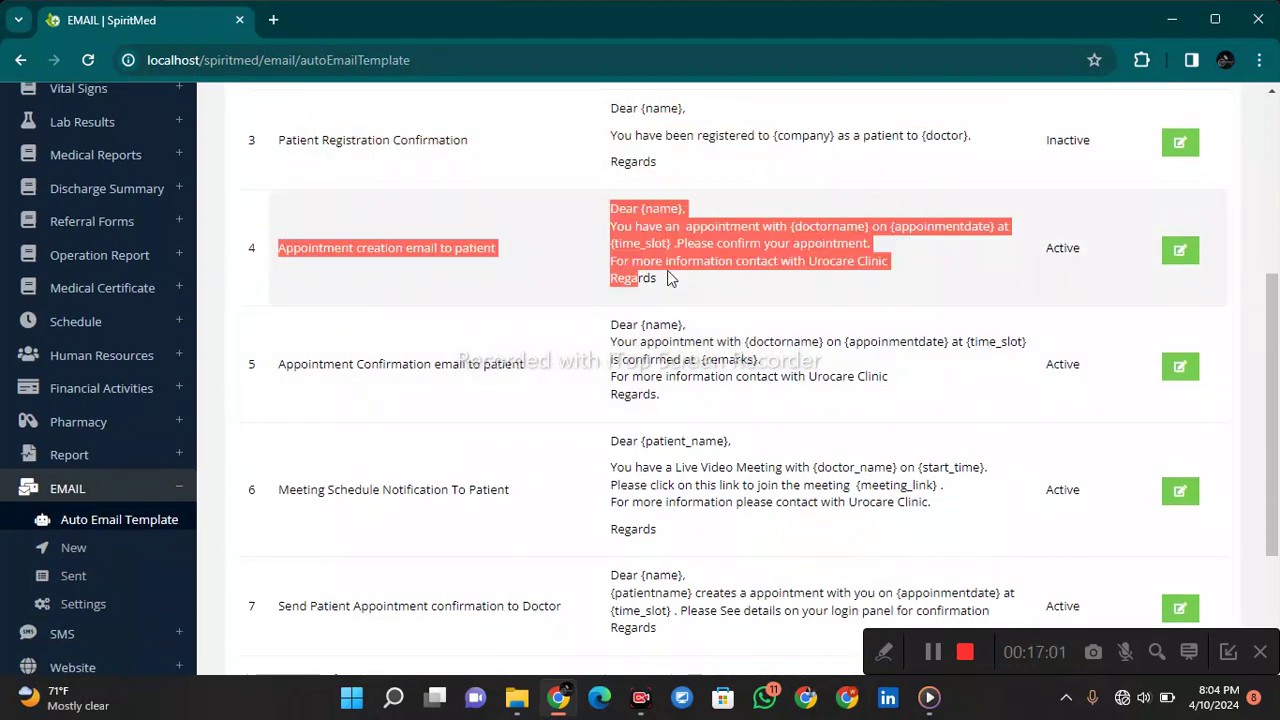
pyautogui.scroll(-1, 374, 313)
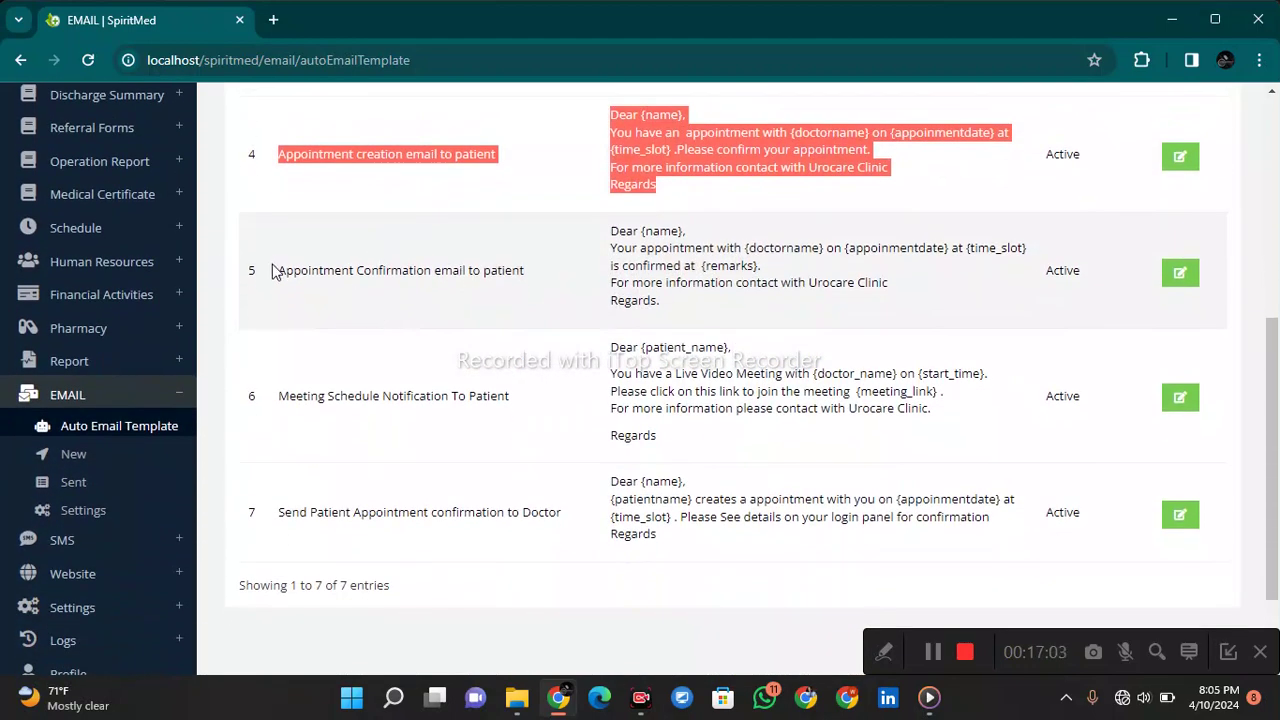
pyautogui.moveTo(272, 270); pyautogui.dragTo(826, 322)
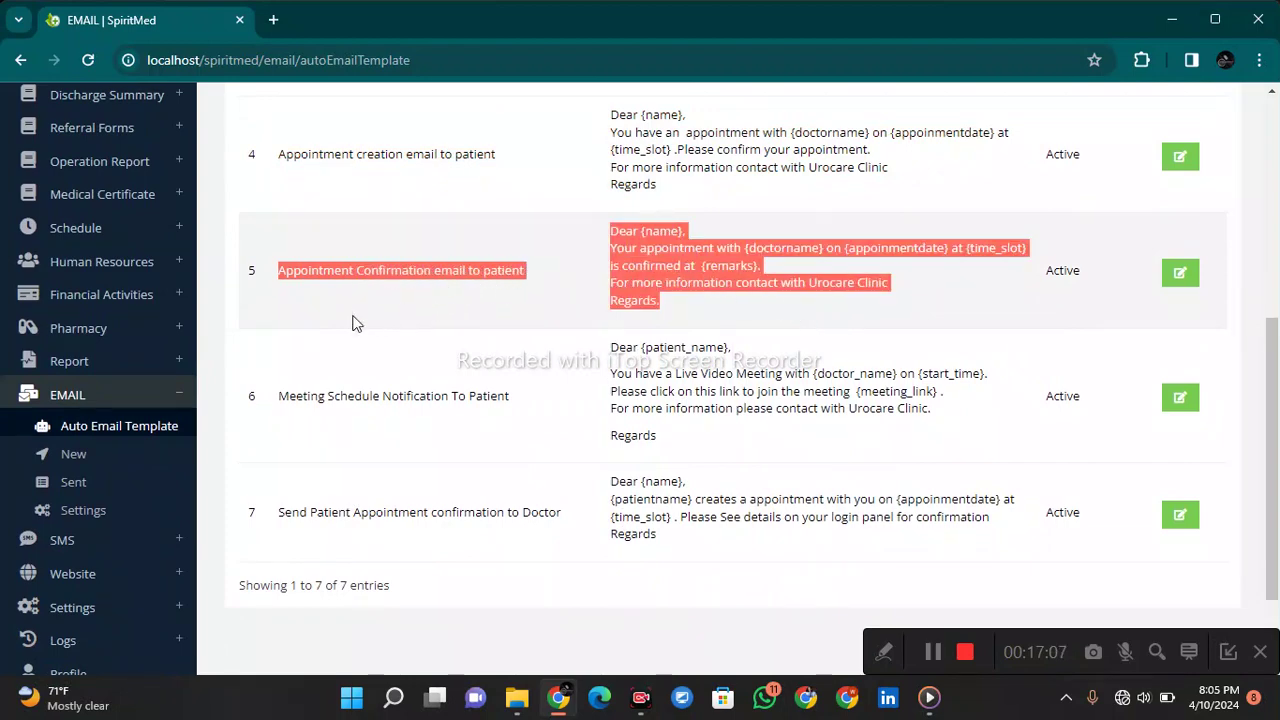
pyautogui.scroll(-1, 83, 408)
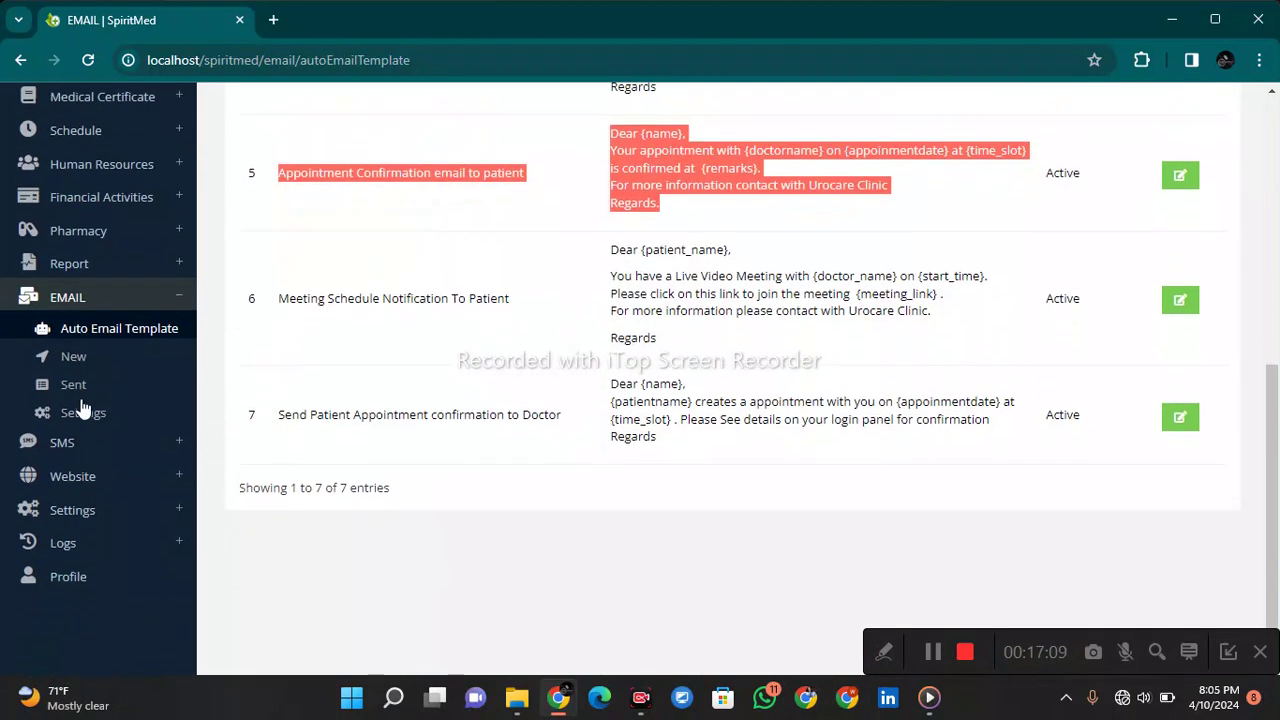
# - Start a new email in Send Email & Files and address it to a single patient chosen from the list
pyautogui.scroll(-1, 83, 408)
pyautogui.click(90, 318)
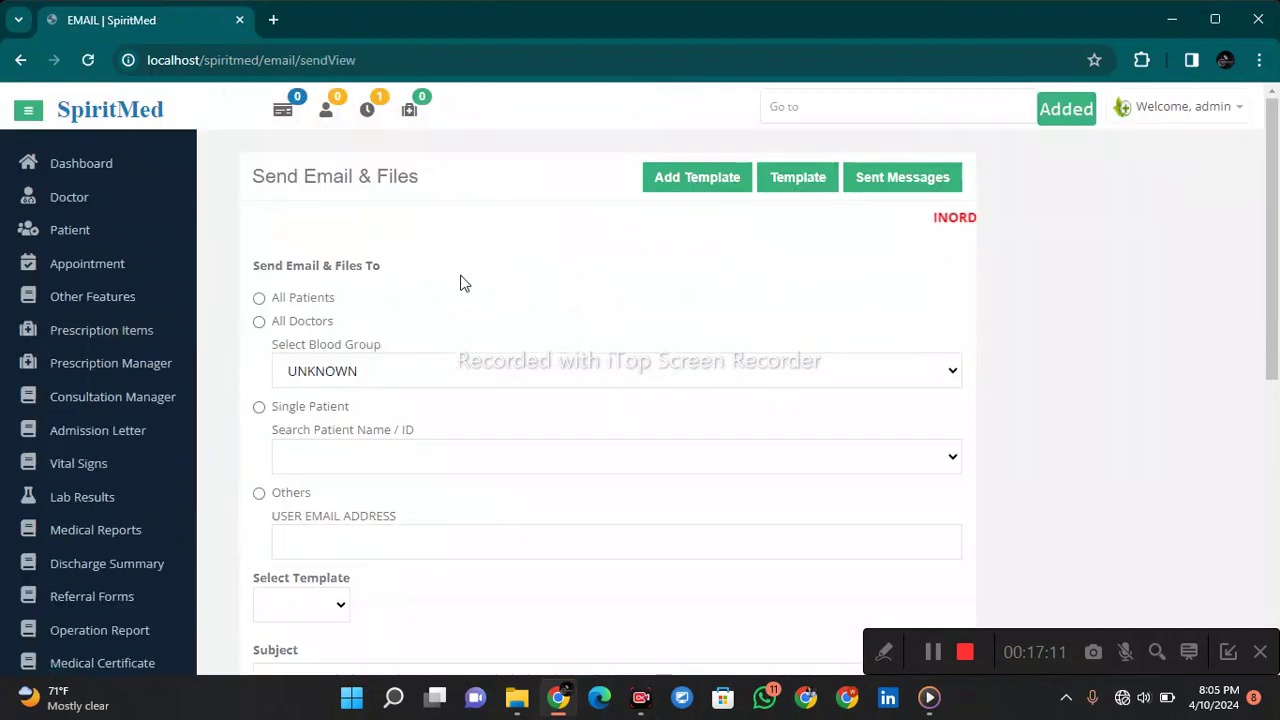
pyautogui.scroll(-2, 279, 125)
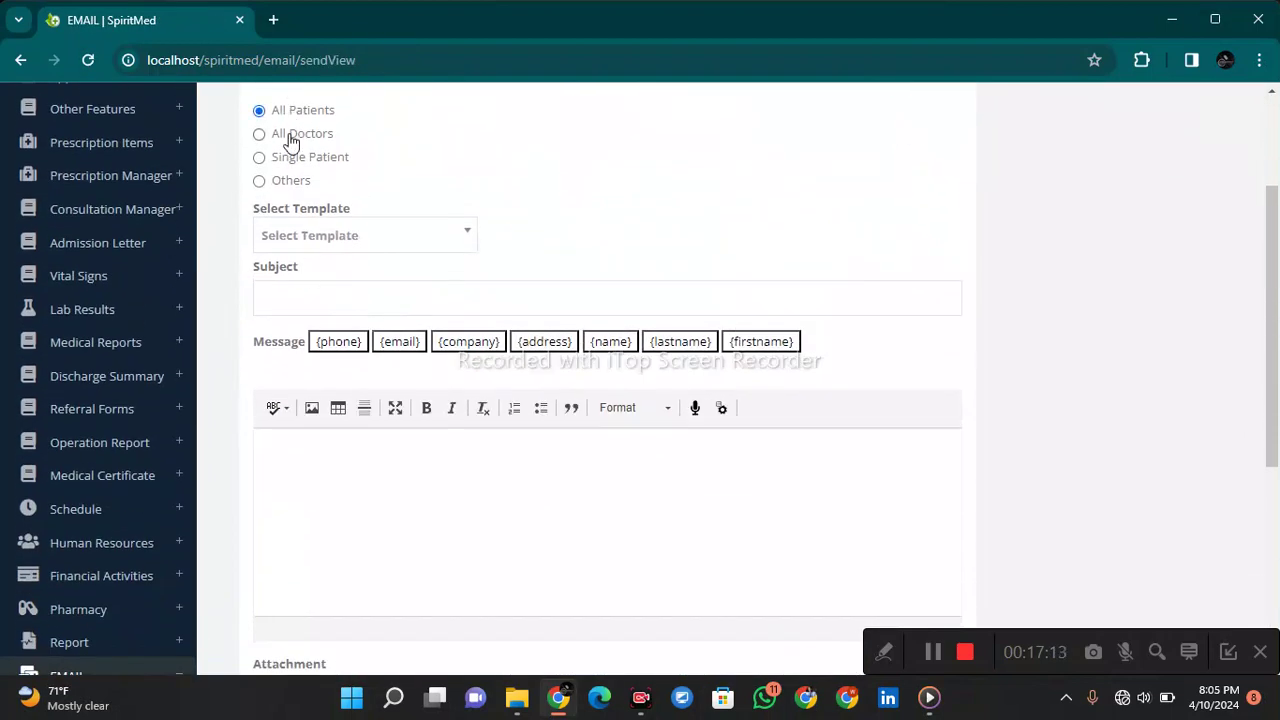
pyautogui.click(291, 160)
pyautogui.click(338, 205)
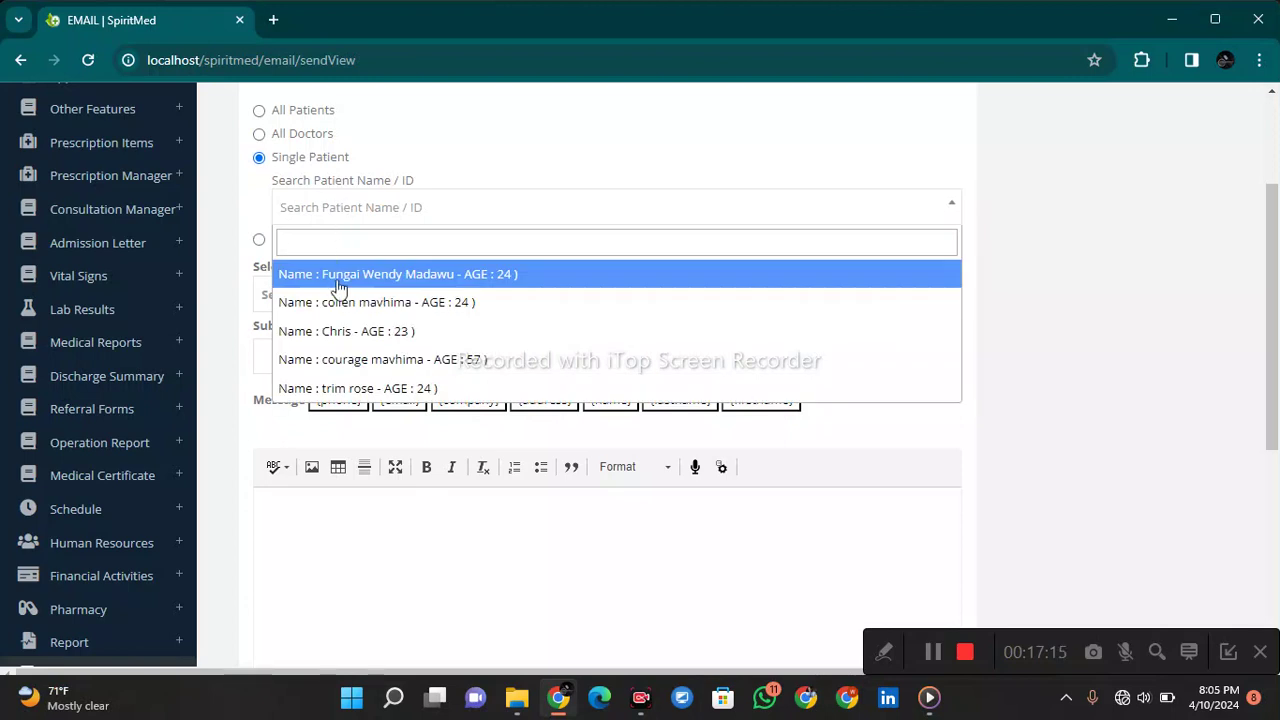
pyautogui.click(338, 300)
# - Review the template, subject, message and attachment fields of the email form
pyautogui.scroll(-1, 338, 343)
pyautogui.scroll(-1, 354, 394)
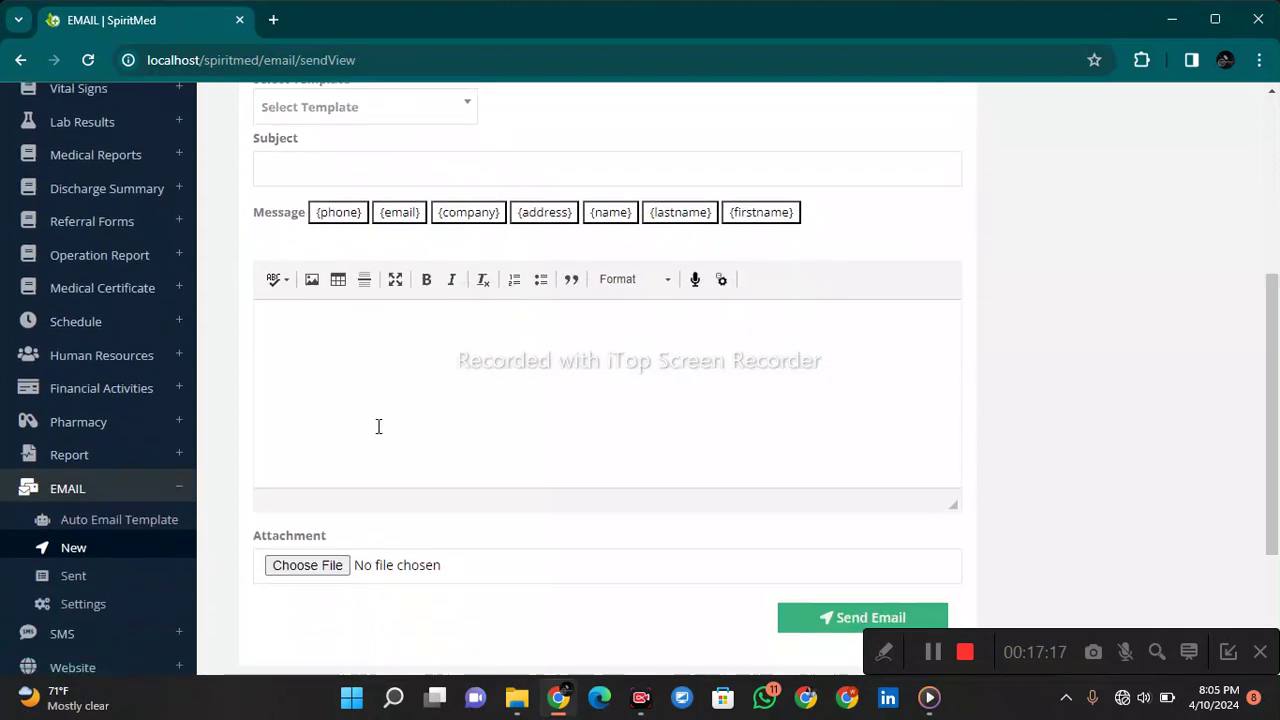
pyautogui.click(380, 426)
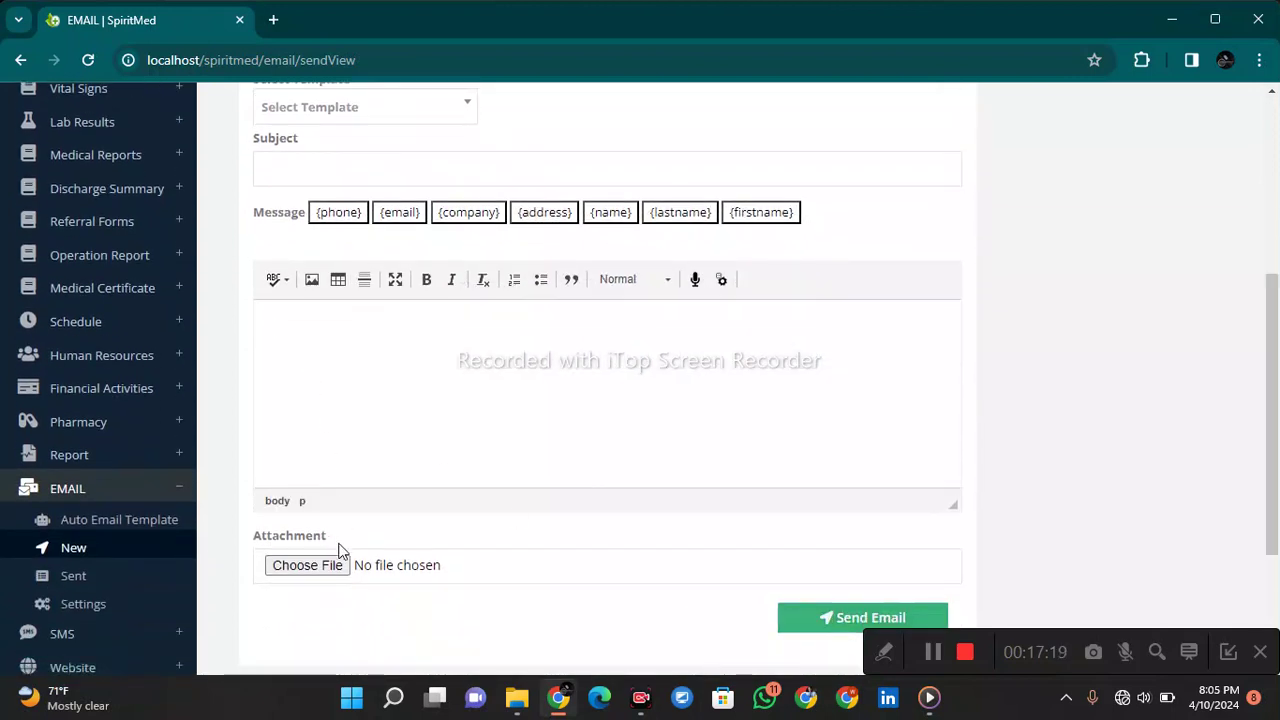
pyautogui.scroll(-2, 170, 404)
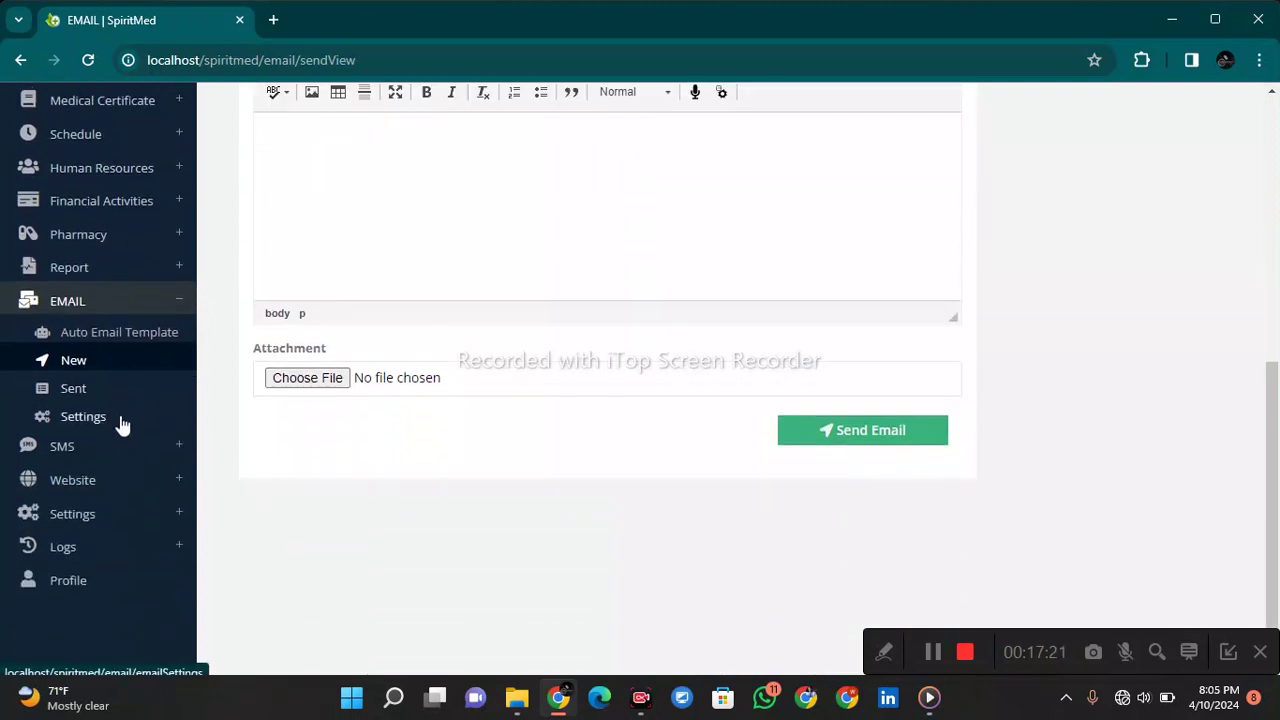
# - Open the Auto SMS Template list and examine its payment, appointment and meeting templates, plus the other SMS options
pyautogui.click(121, 444)
pyautogui.click(123, 366)
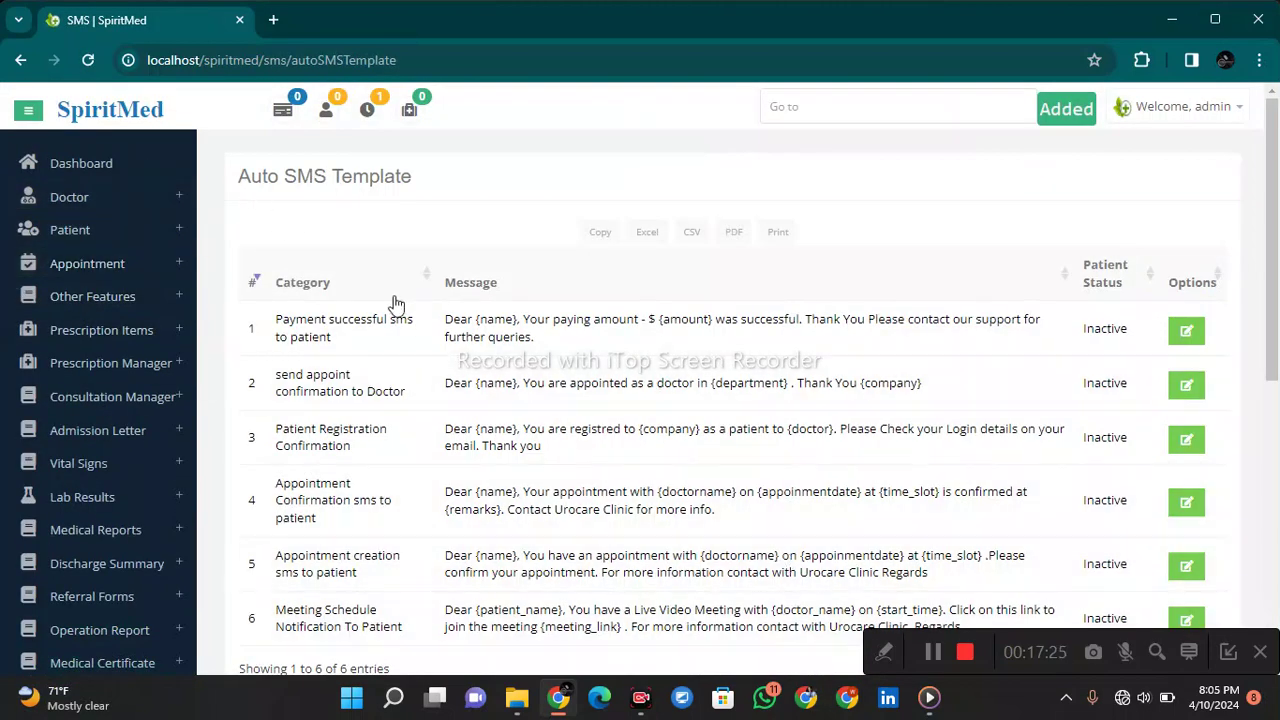
pyautogui.moveTo(275, 325); pyautogui.dragTo(365, 358)
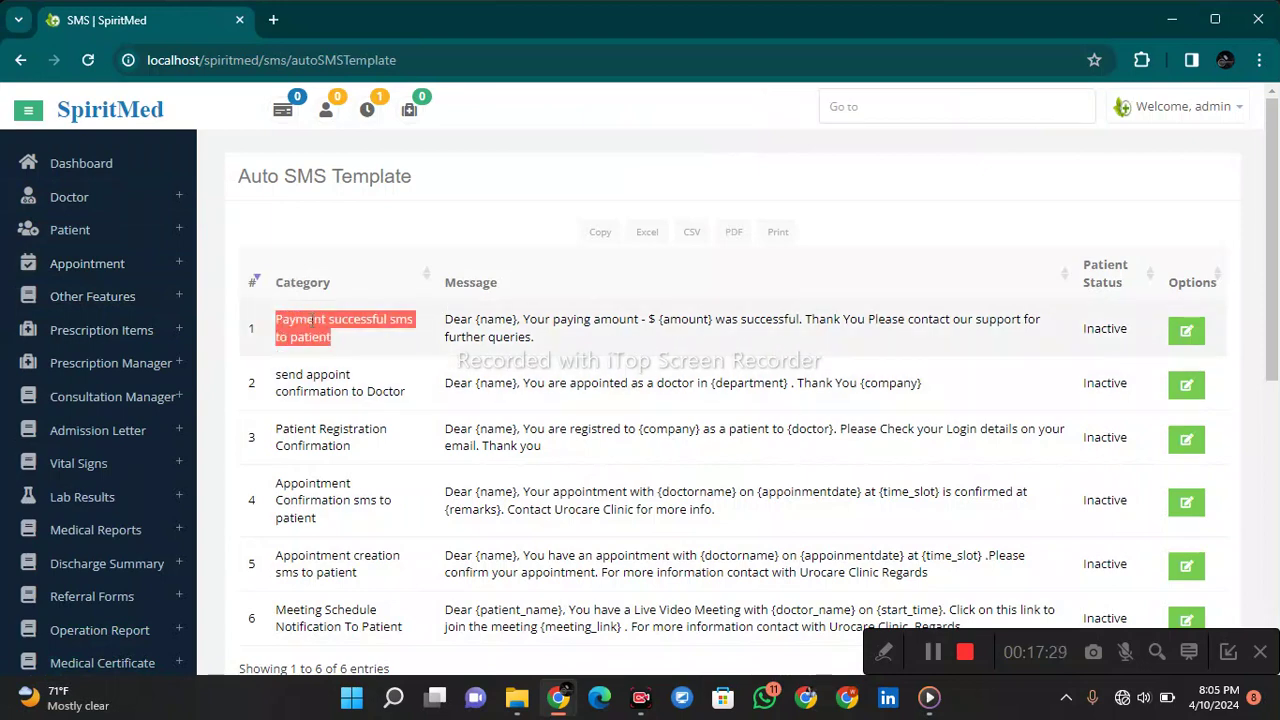
pyautogui.scroll(-2, 316, 361)
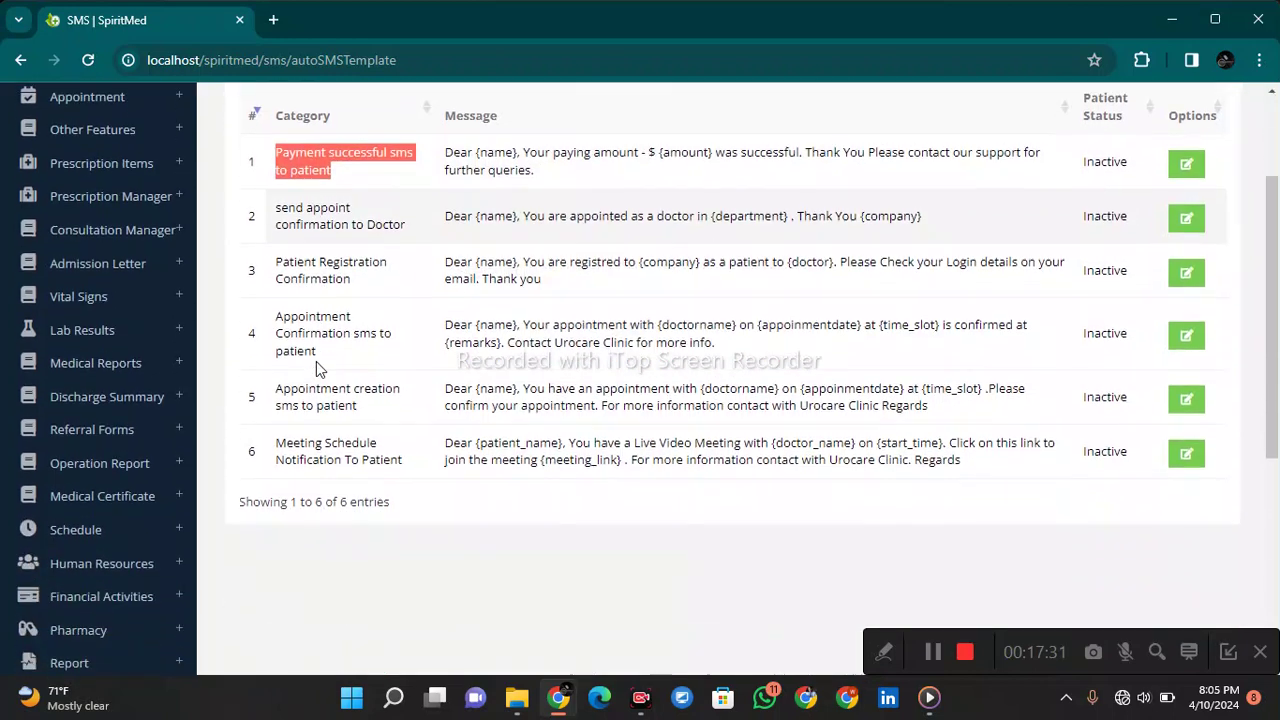
pyautogui.moveTo(276, 203); pyautogui.dragTo(402, 210)
pyautogui.moveTo(284, 291); pyautogui.dragTo(350, 340)
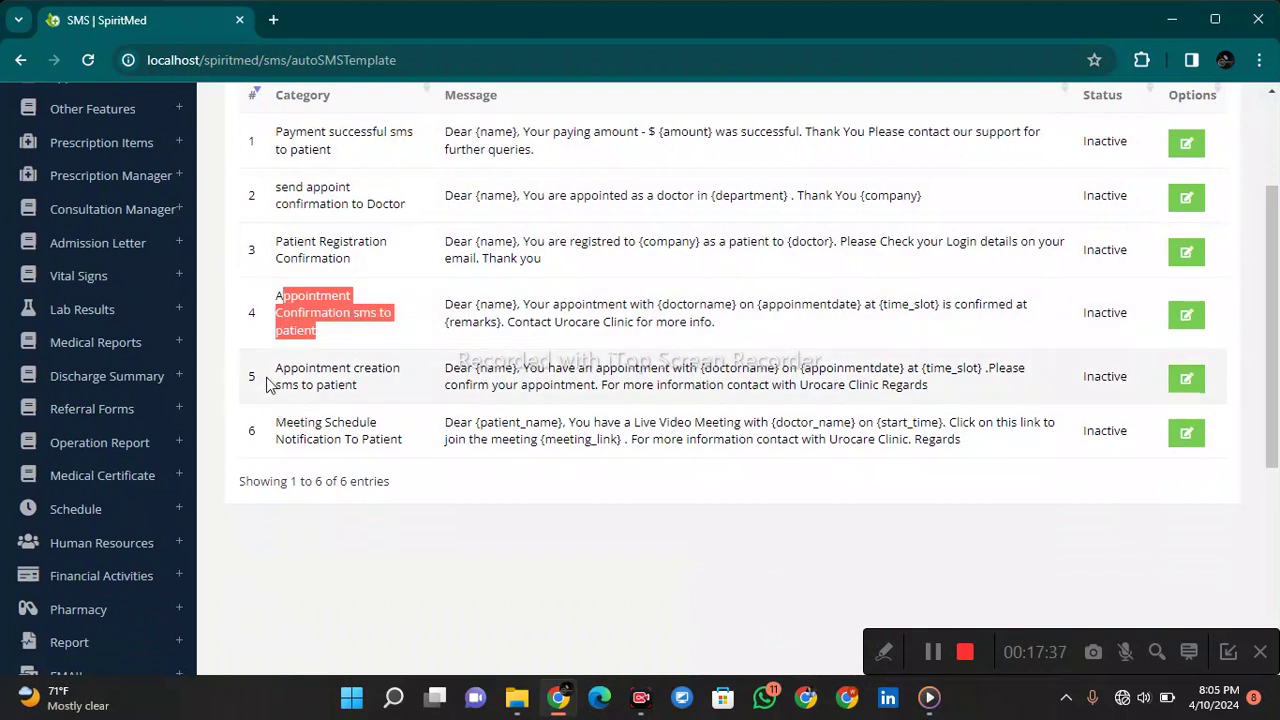
pyautogui.moveTo(272, 369); pyautogui.dragTo(334, 477)
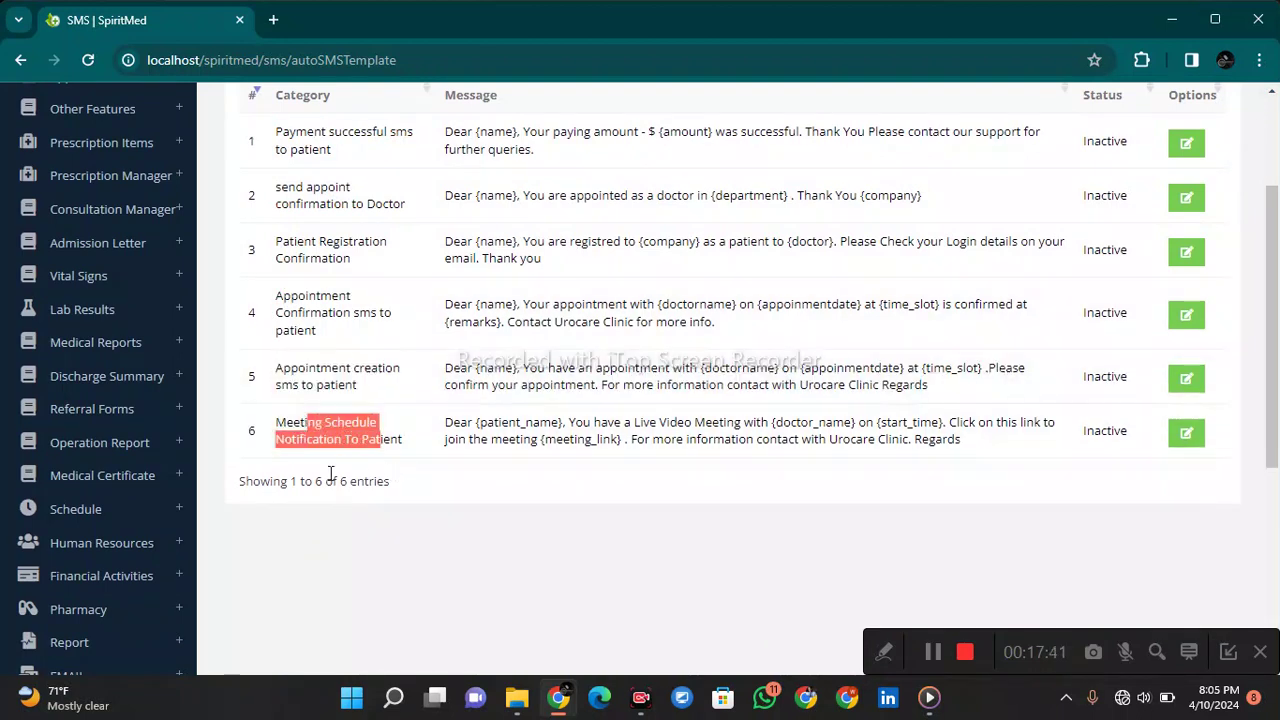
pyautogui.scroll(-3, 334, 477)
pyautogui.scroll(-2, 113, 508)
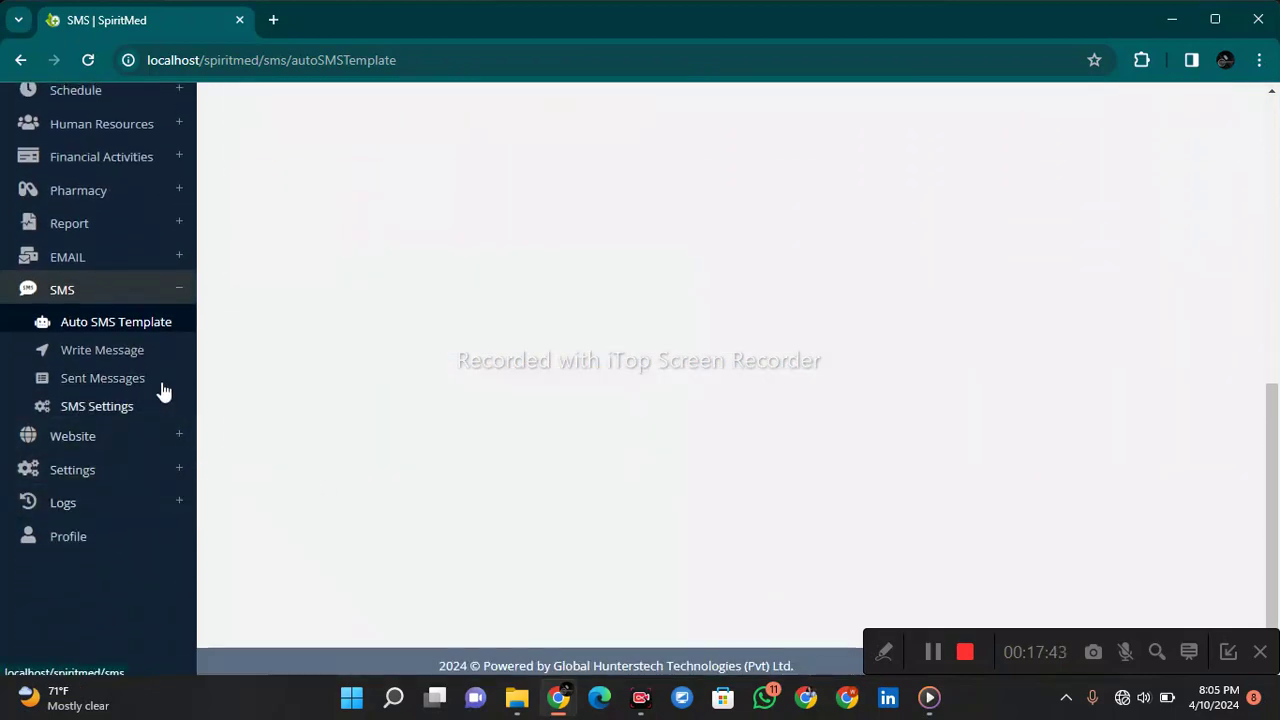
# - View the patients' Follow Ups list, then open the list of all appointments
pyautogui.scroll(10, 163, 392)
pyautogui.click(150, 265)
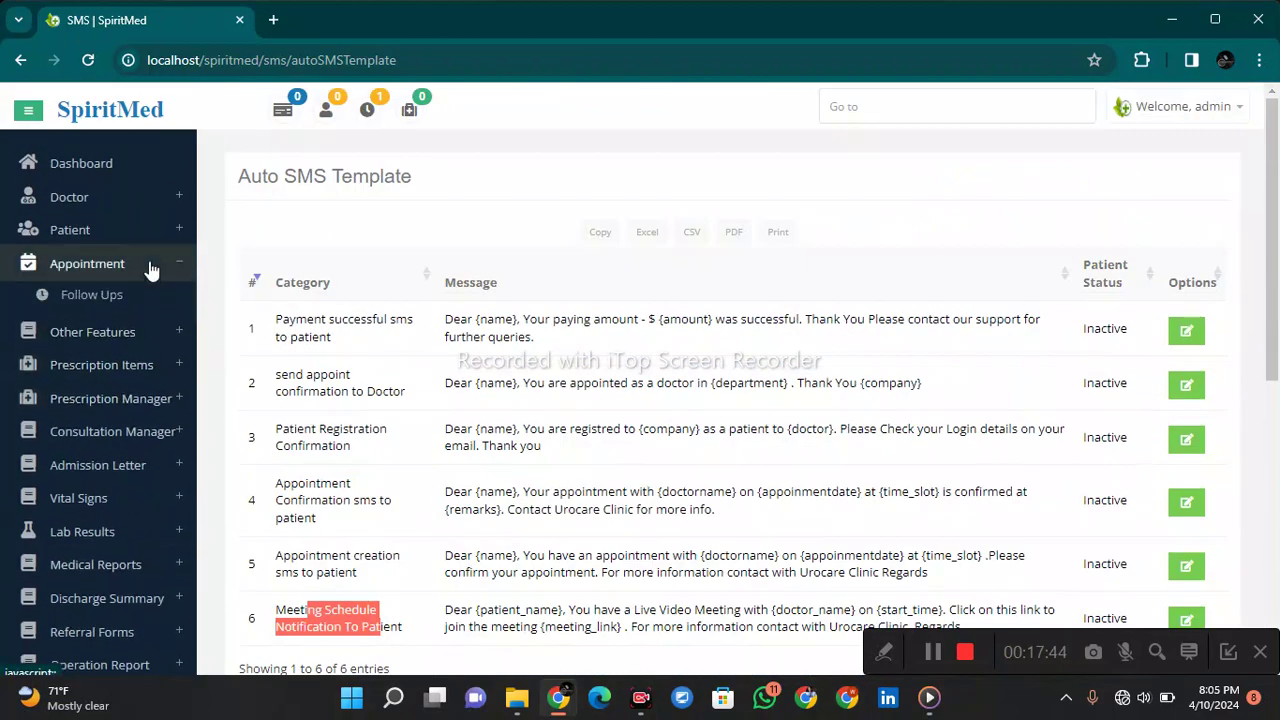
pyautogui.click(95, 296)
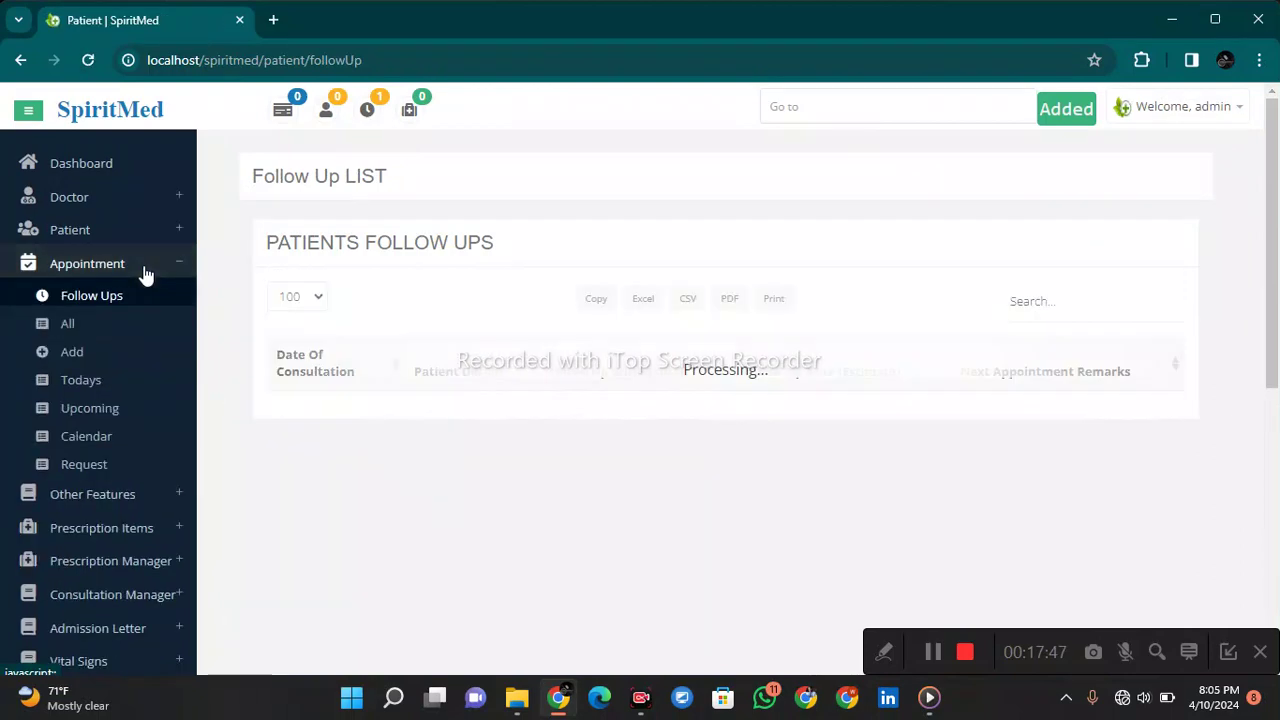
pyautogui.click(1180, 106)
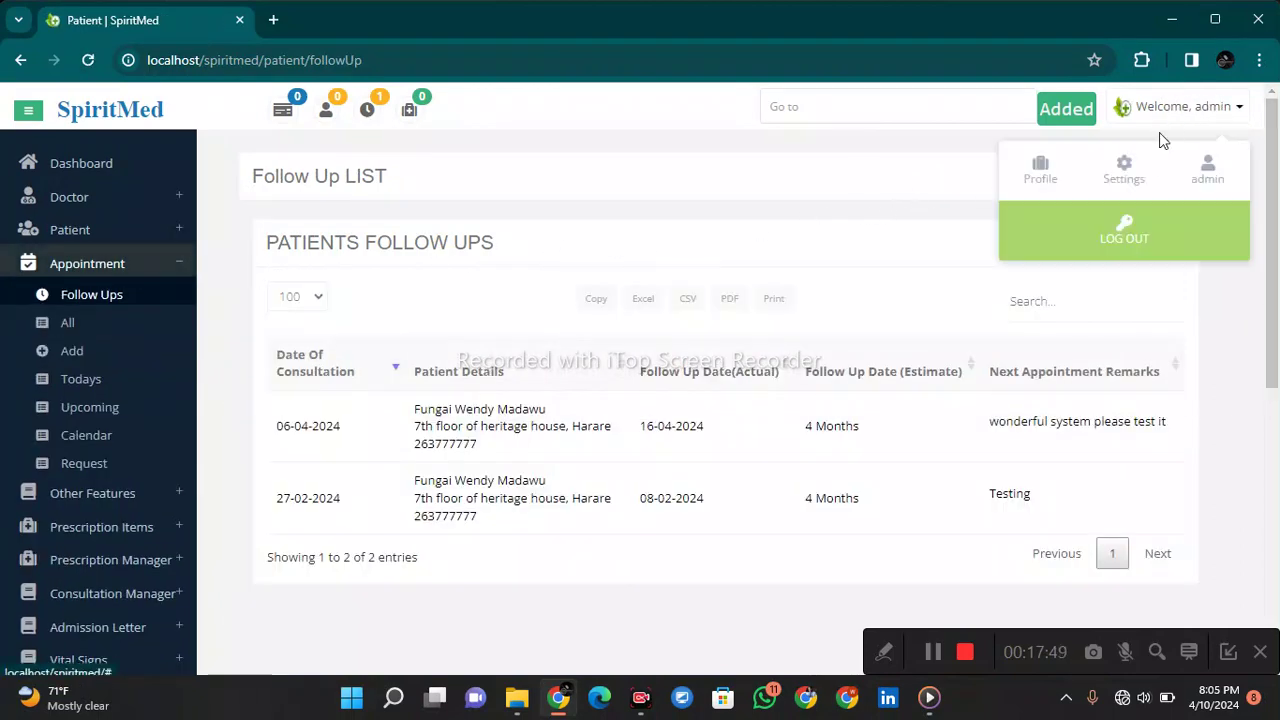
pyautogui.click(45, 322)
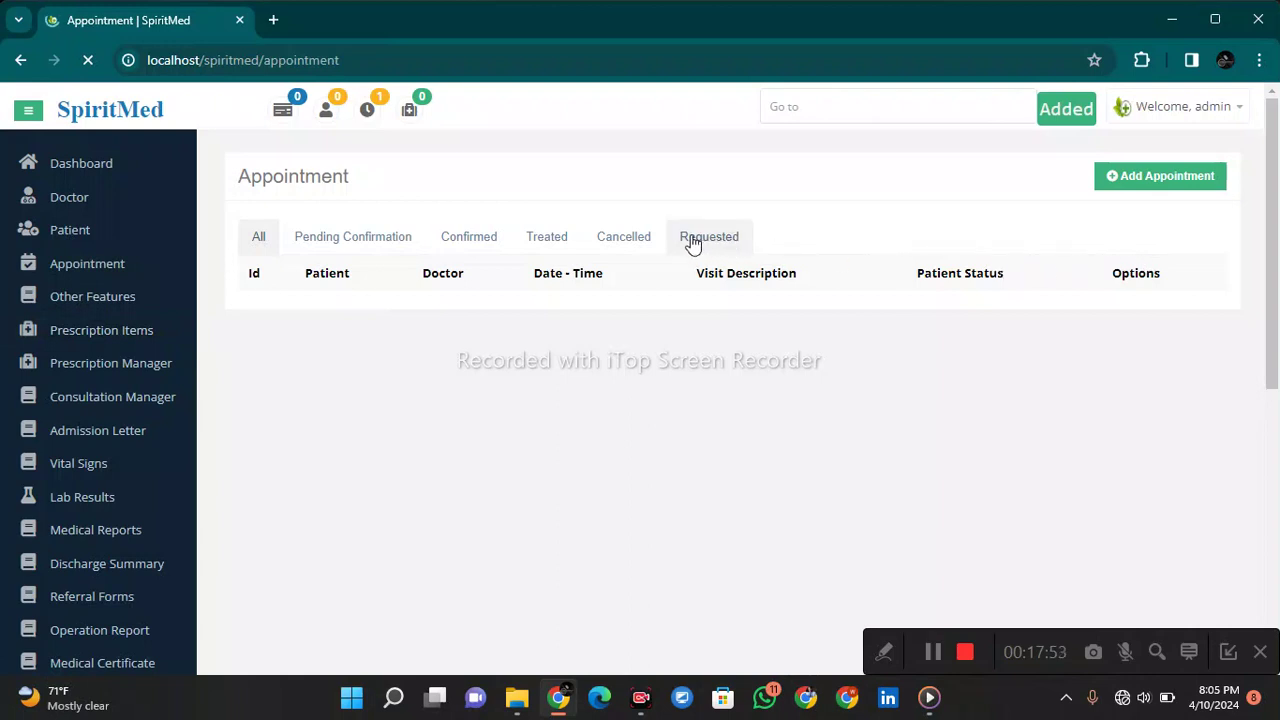
# - Try to show the requested appointments, then open the Book An Appointment form on the clinic's online booking page
pyautogui.click(690, 243)
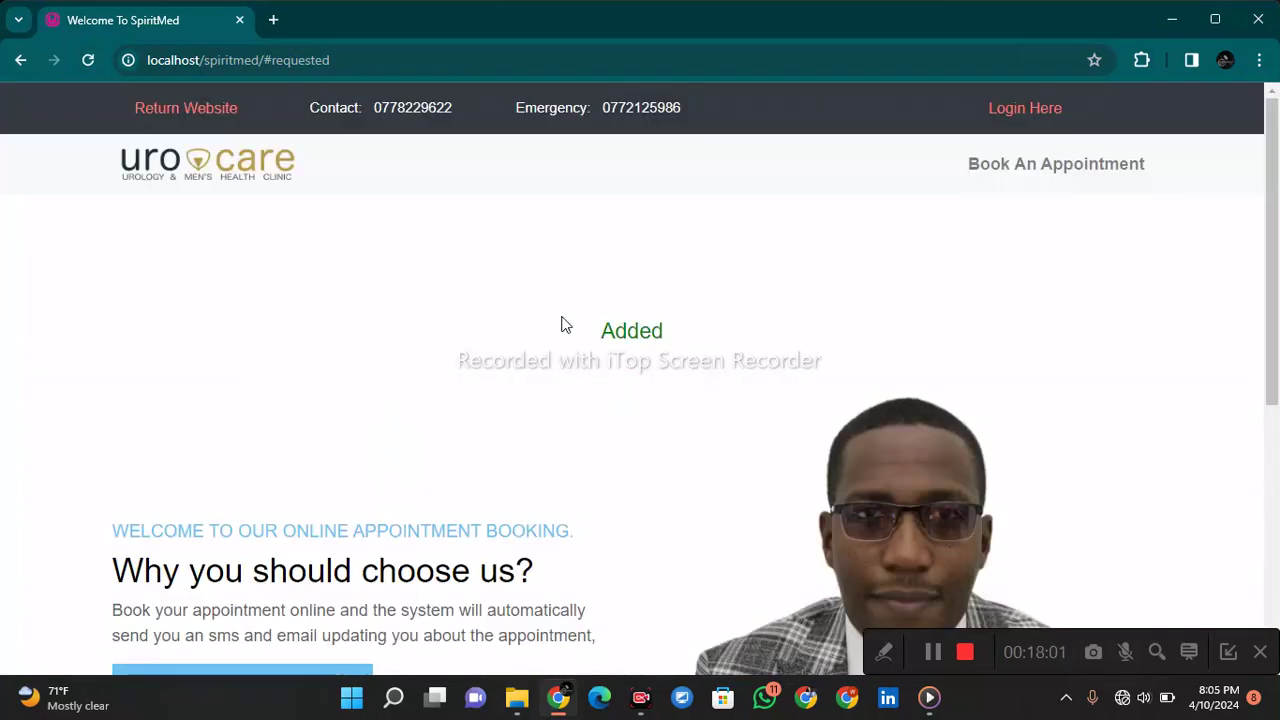
pyautogui.scroll(-3, 395, 410)
pyautogui.click(315, 412)
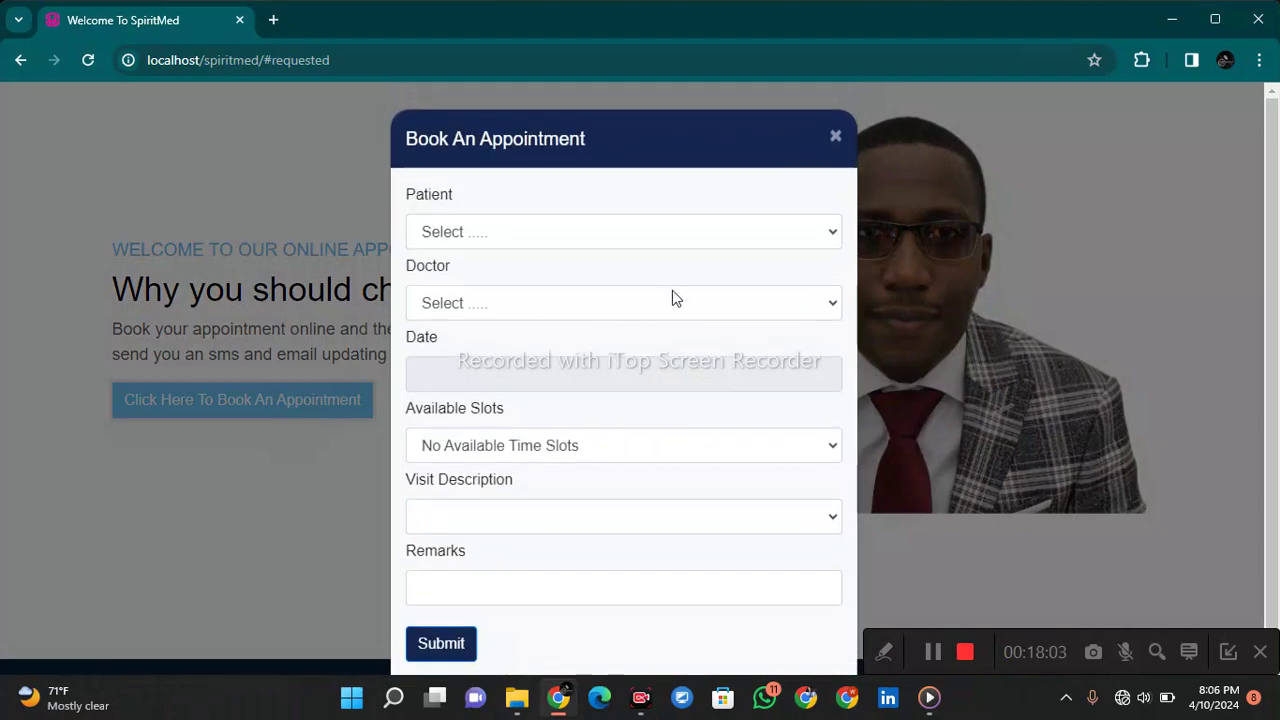
# - Check the patient options in the booking form, then go back to the admin area and open the dashboard
pyautogui.click(631, 232)
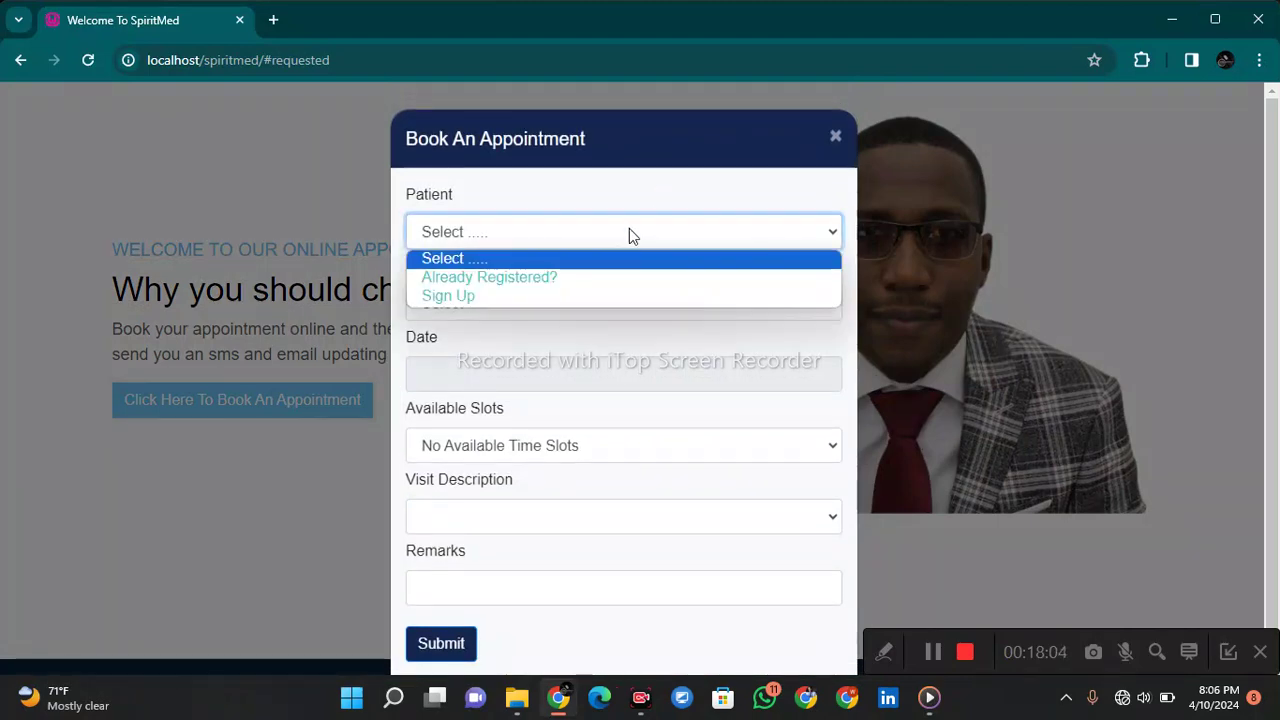
pyautogui.click(20, 62)
pyautogui.click(20, 62)
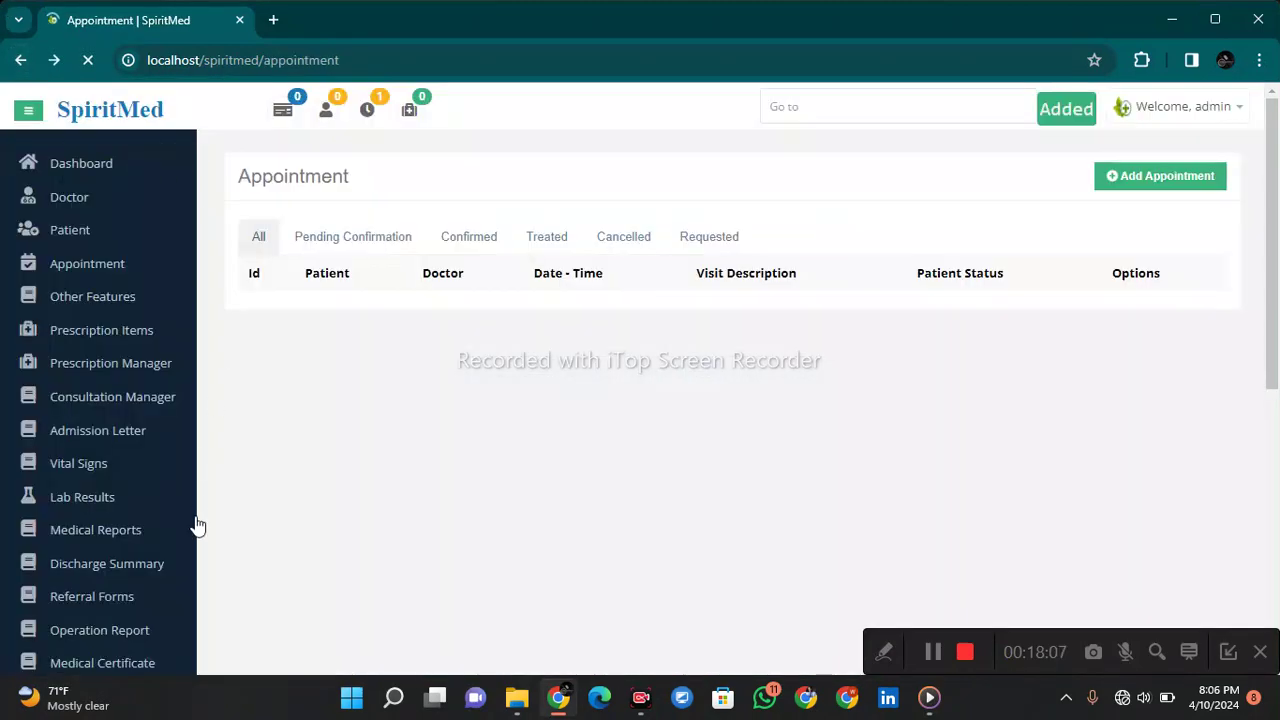
pyautogui.scroll(-5, 120, 515)
pyautogui.scroll(6, 80, 460)
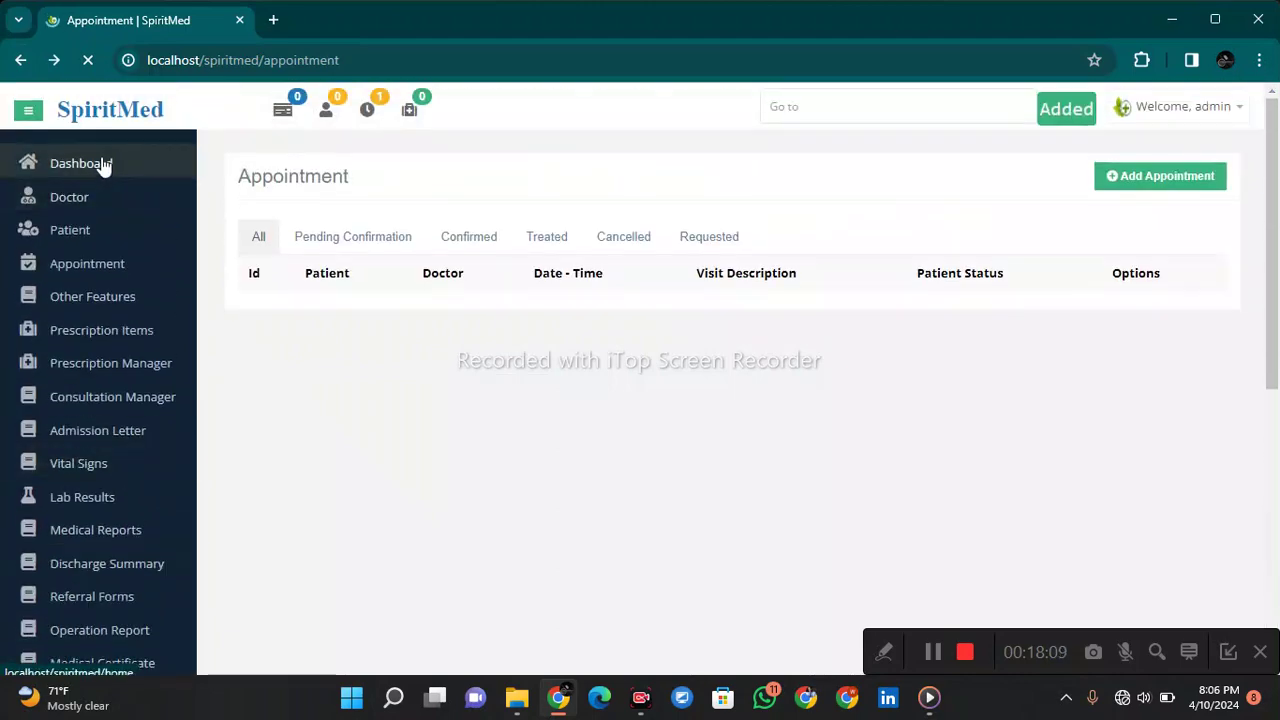
pyautogui.click(103, 166)
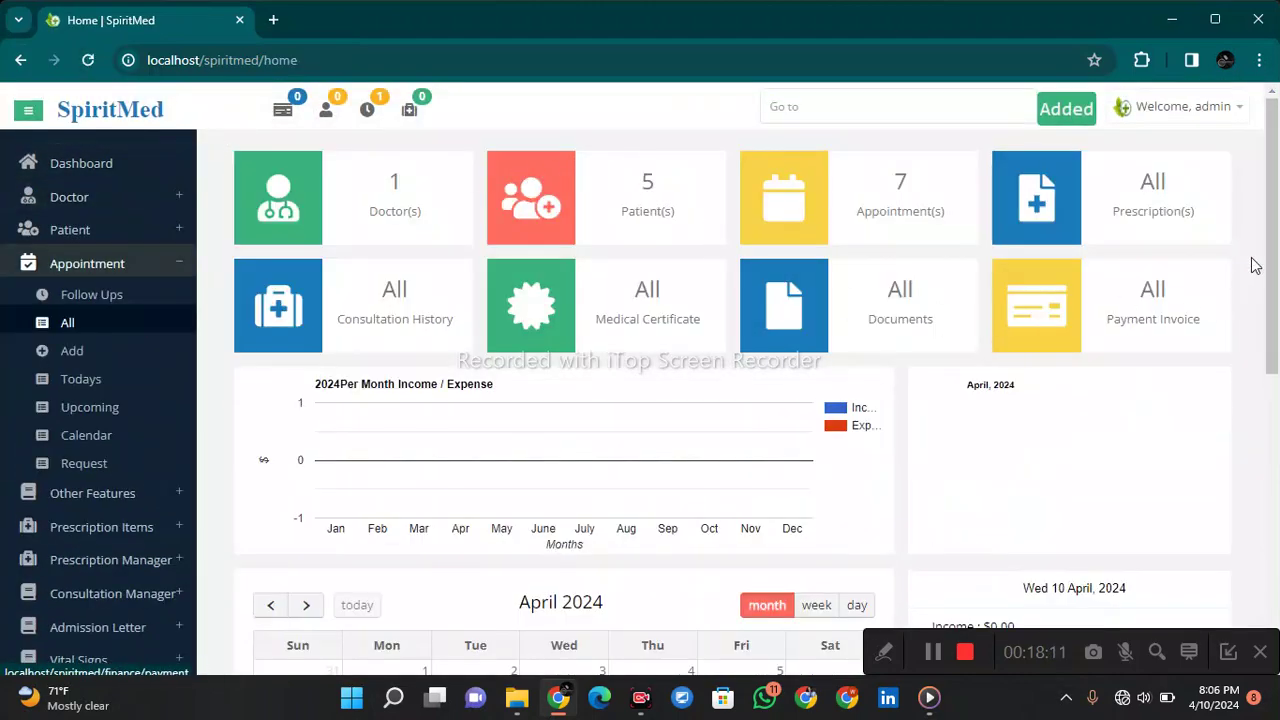
# - Browse the dashboard's calendar back to January 2024, then forward to February 2024
pyautogui.scroll(-3, 1200, 270)
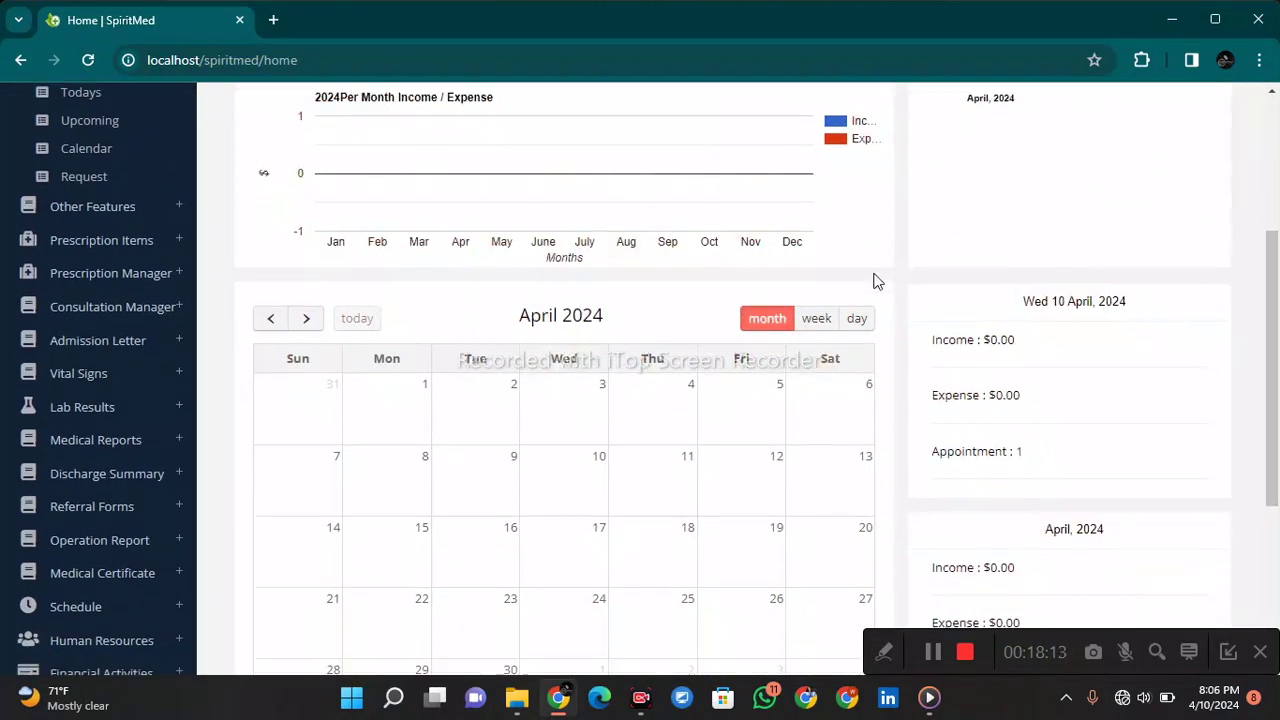
pyautogui.scroll(-2, 750, 272)
pyautogui.click(275, 152)
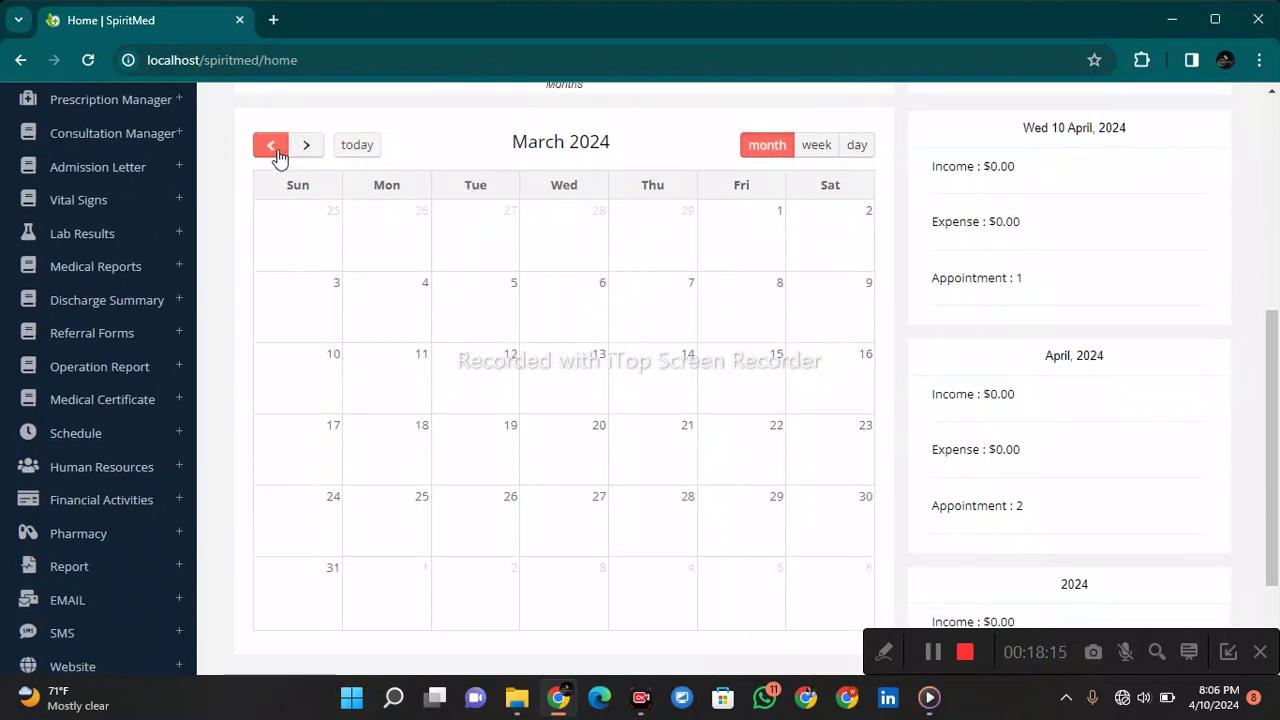
pyautogui.click(274, 150)
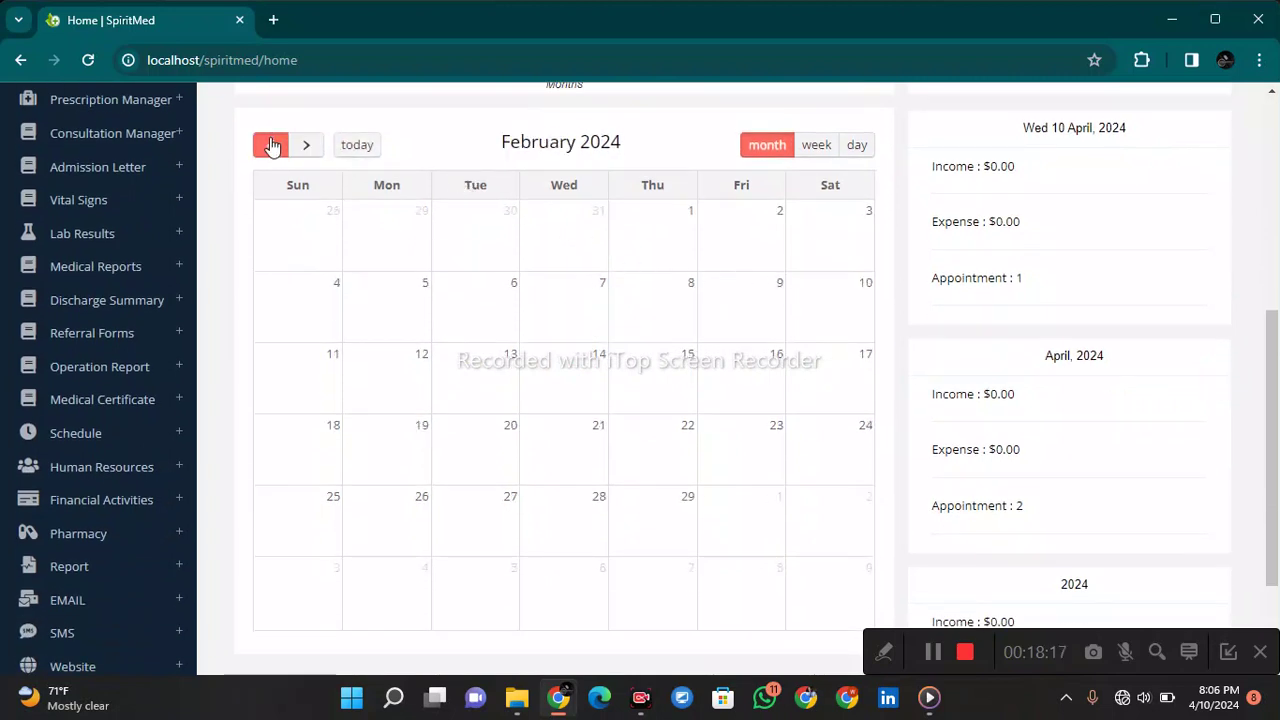
pyautogui.click(268, 145)
pyautogui.click(308, 147)
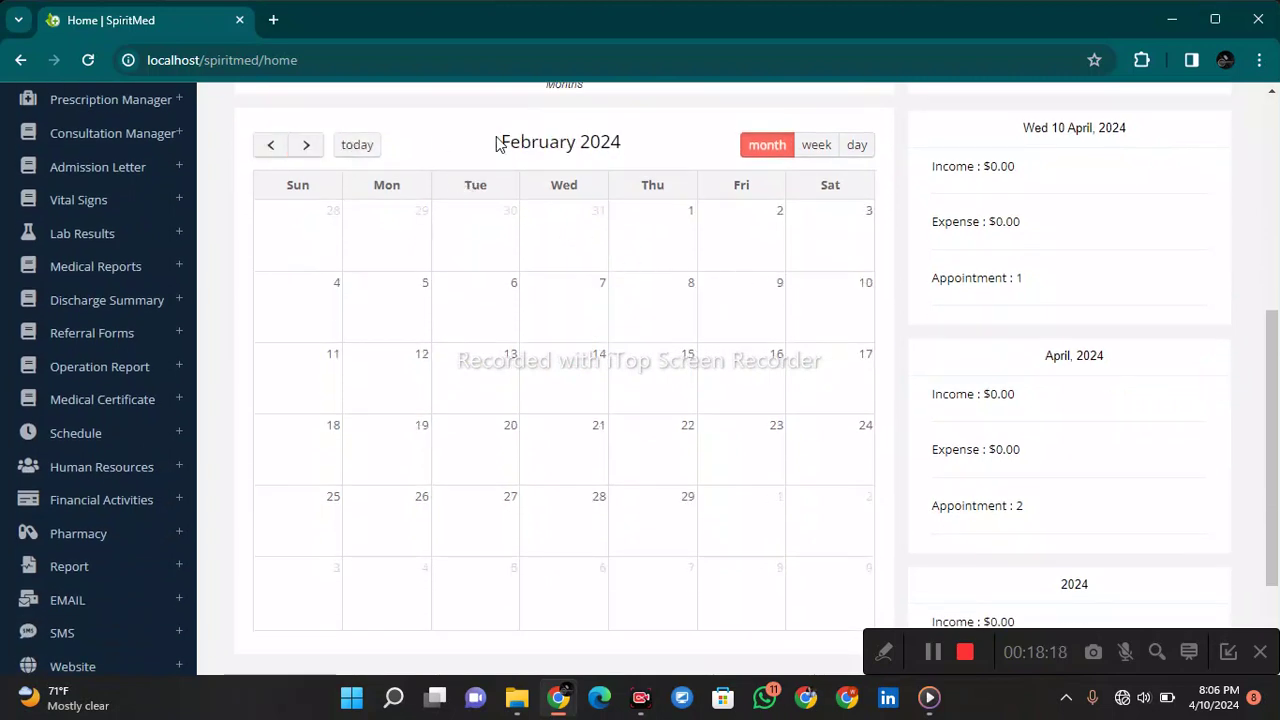
# - Show the dashboard calendar by week, go back one week, and return it to the month view
pyautogui.click(820, 145)
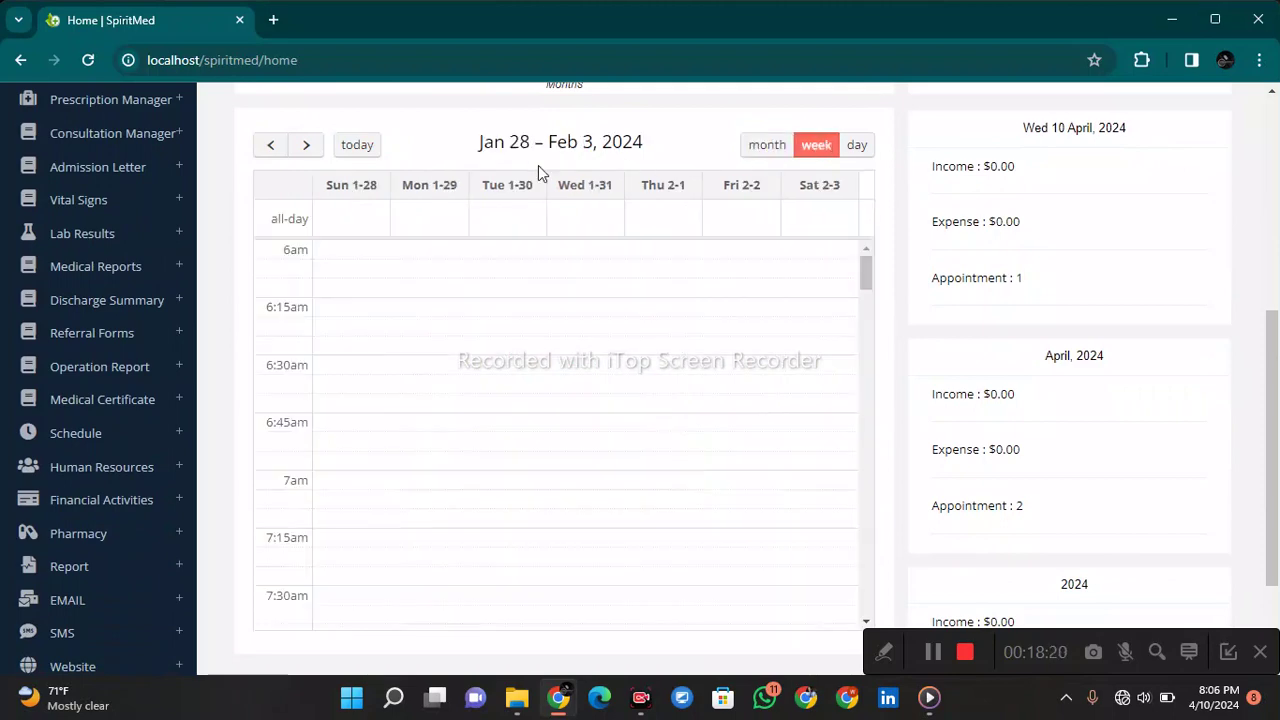
pyautogui.click(271, 150)
pyautogui.click(767, 145)
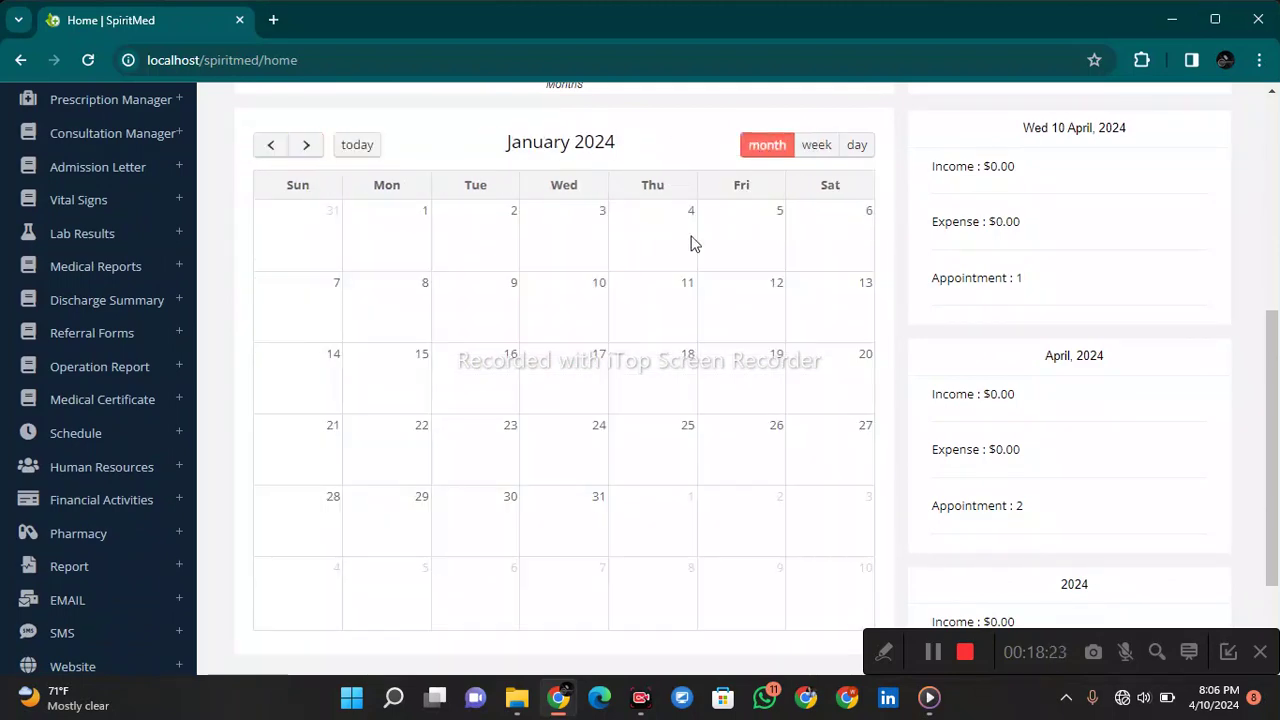
pyautogui.scroll(-3, 592, 268)
pyautogui.scroll(6, 592, 268)
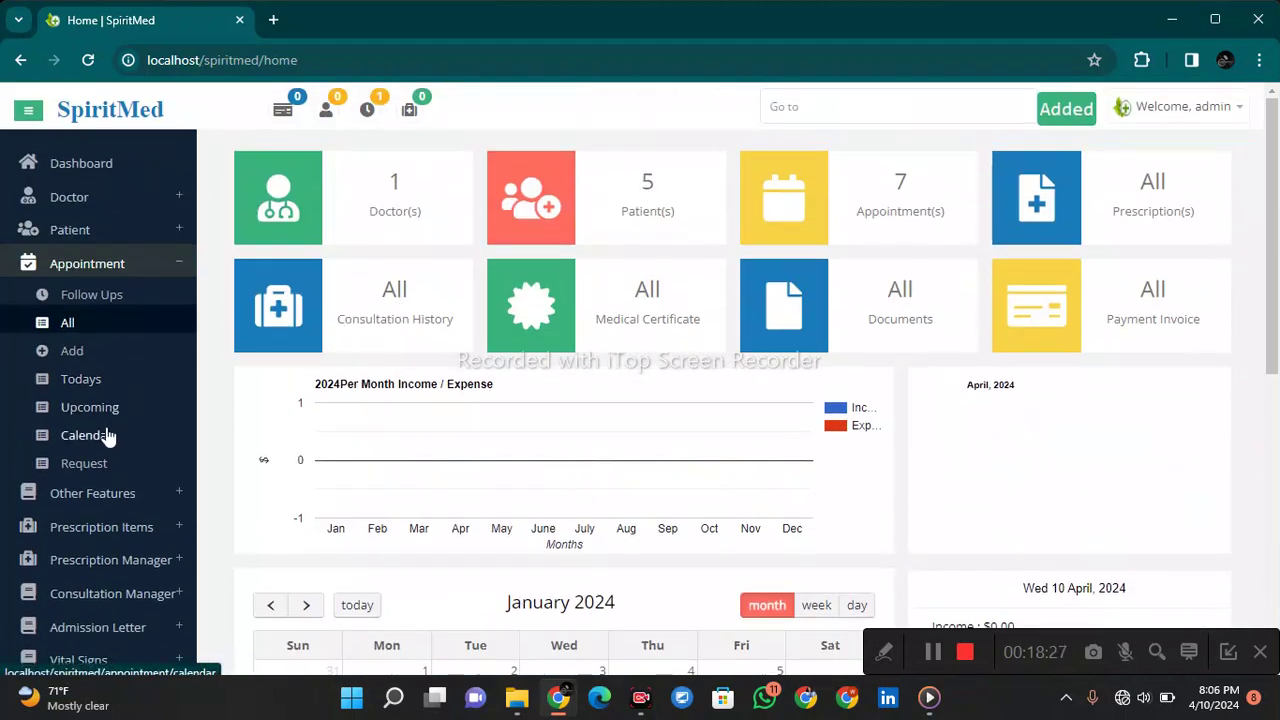
# - View the Appointment Calendar for March 2024 by month and by day, then return to the dashboard
pyautogui.click(170, 432)
pyautogui.scroll(-4, 684, 340)
pyautogui.scroll(4, 676, 326)
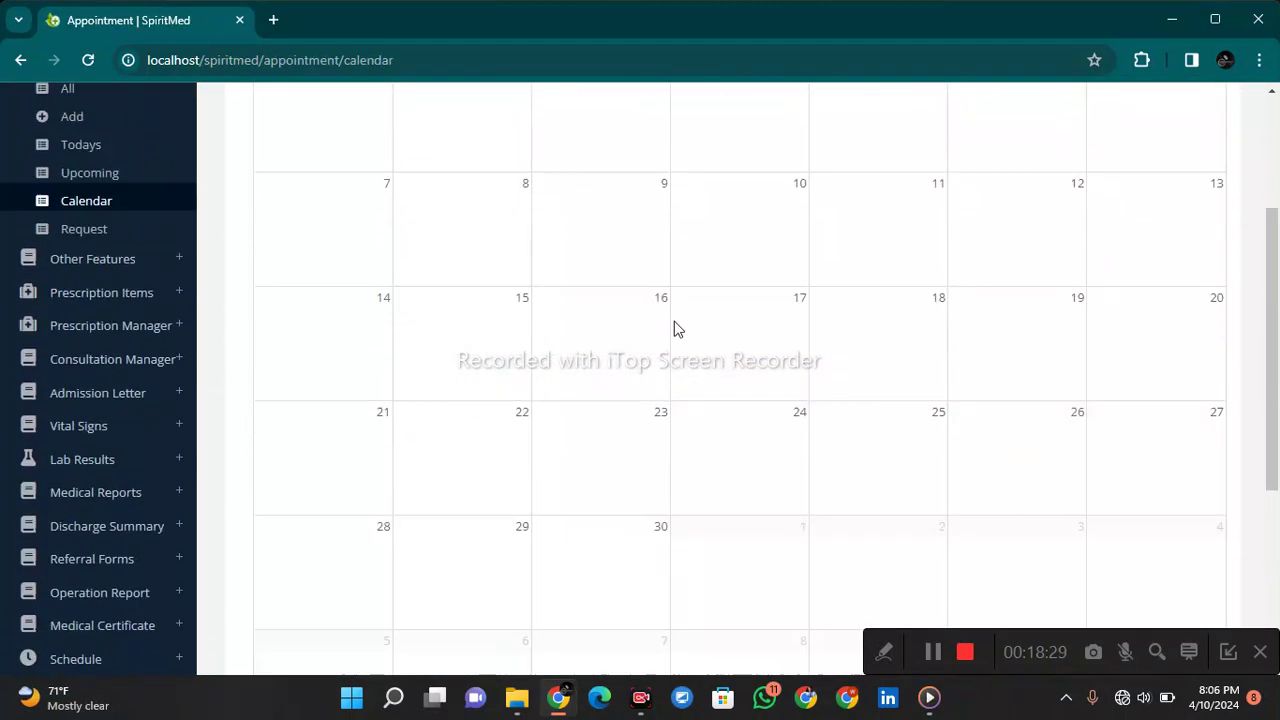
pyautogui.click(270, 237)
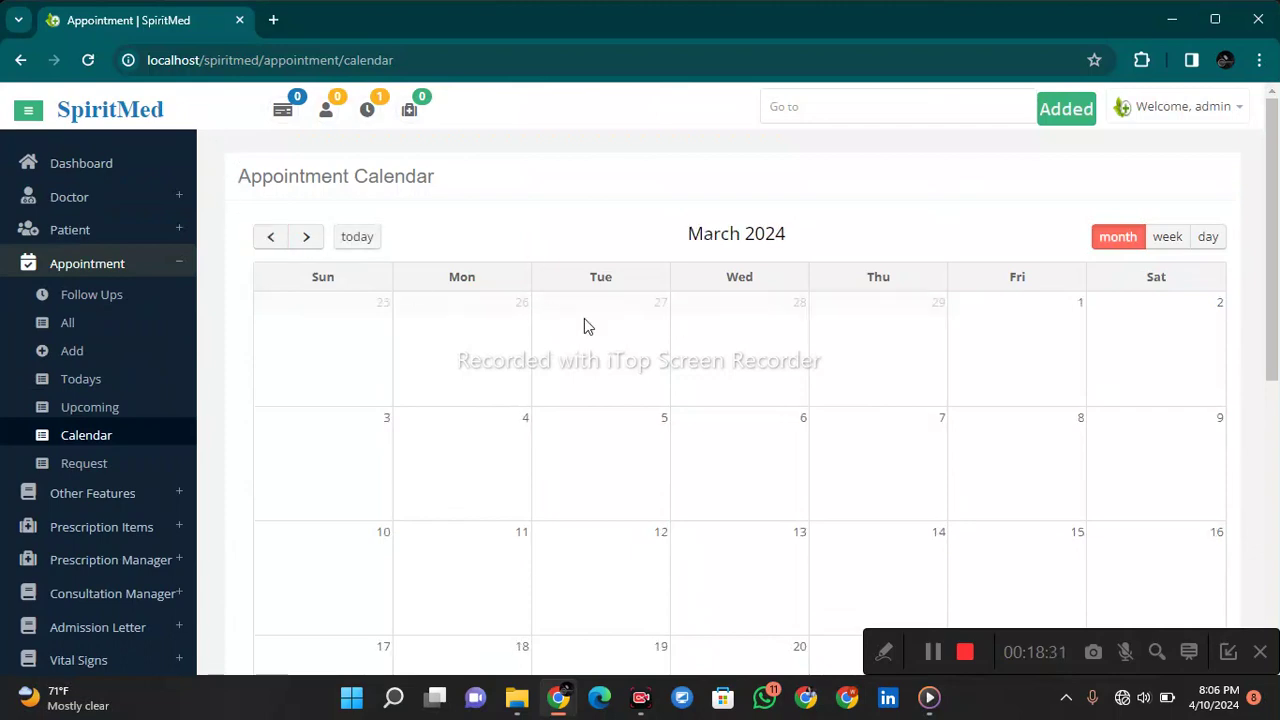
pyautogui.moveTo(1266, 252)
pyautogui.mouseDown()
pyautogui.moveTo(1266, 457)
pyautogui.moveTo(1266, 250)
pyautogui.mouseUp()
pyautogui.click(1208, 236)
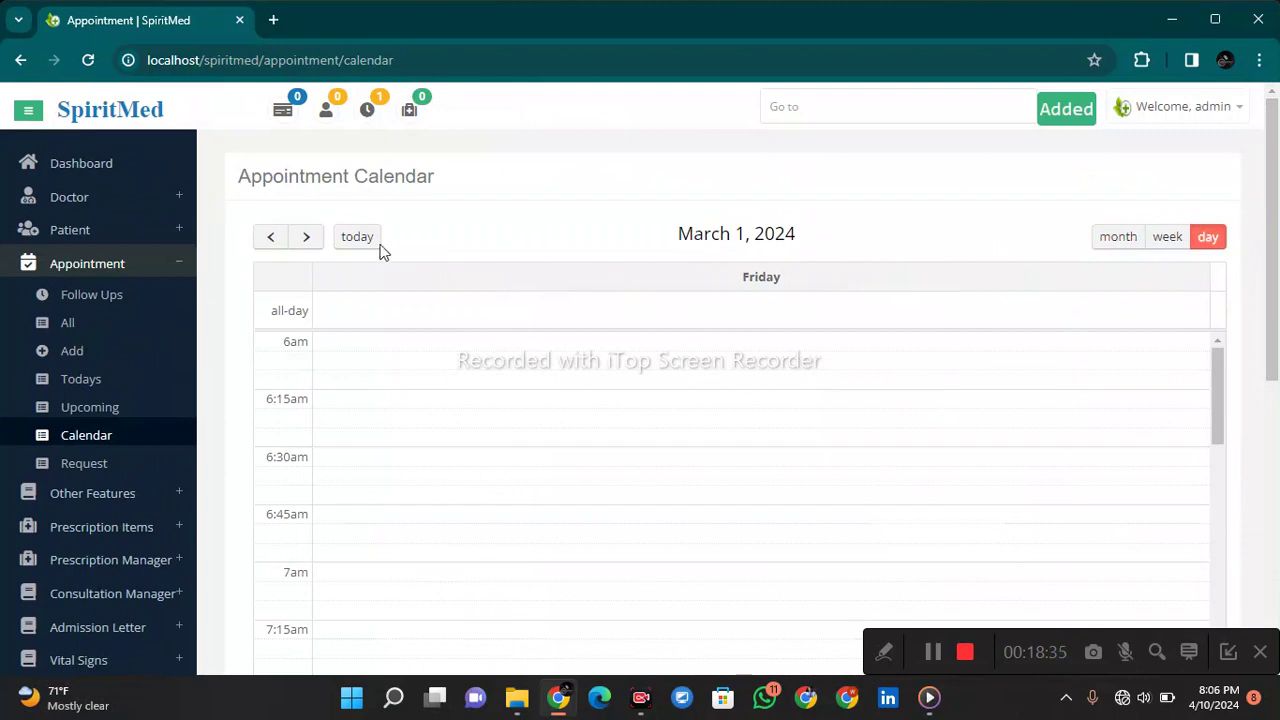
pyautogui.click(163, 175)
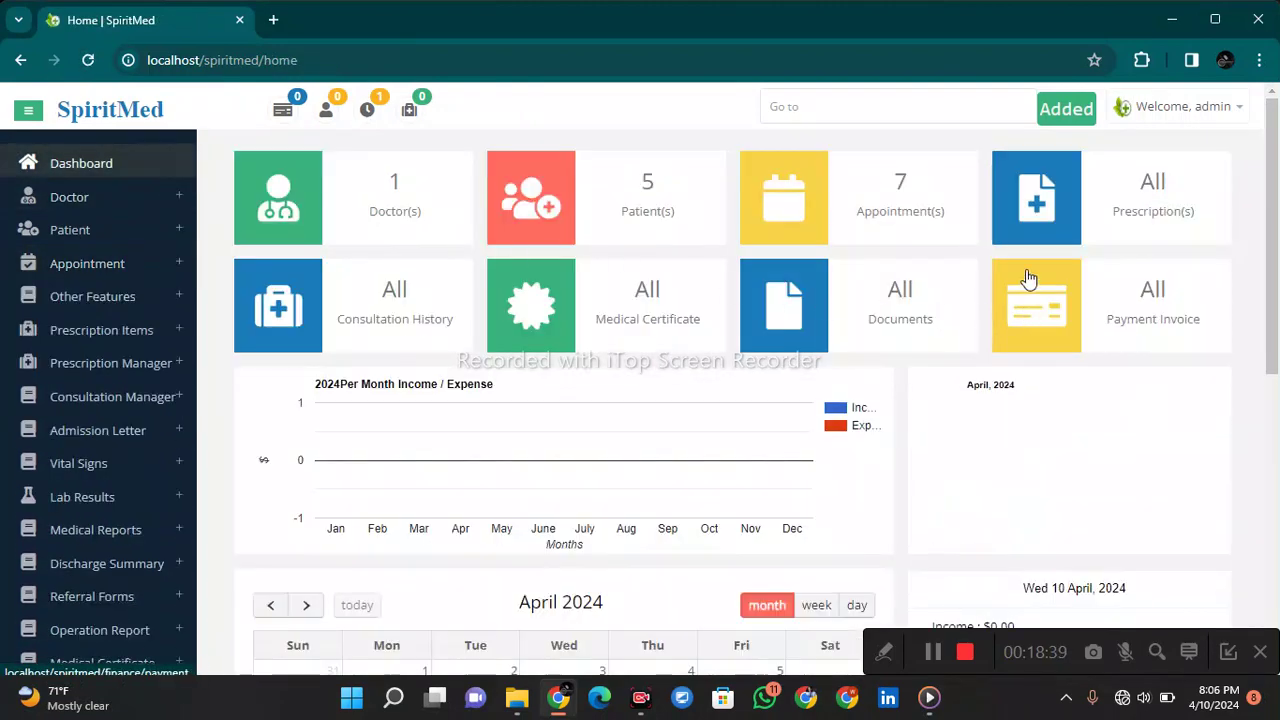
pyautogui.scroll(-1, 1270, 204)
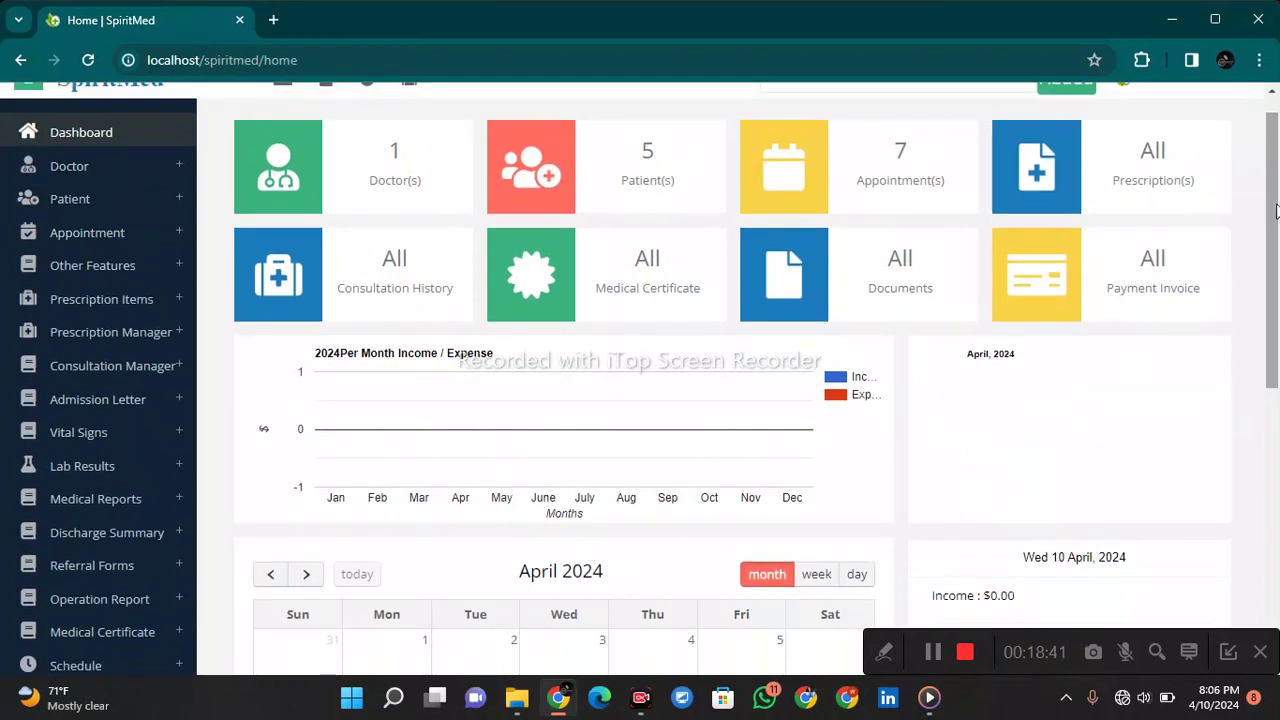
pyautogui.click(273, 20)
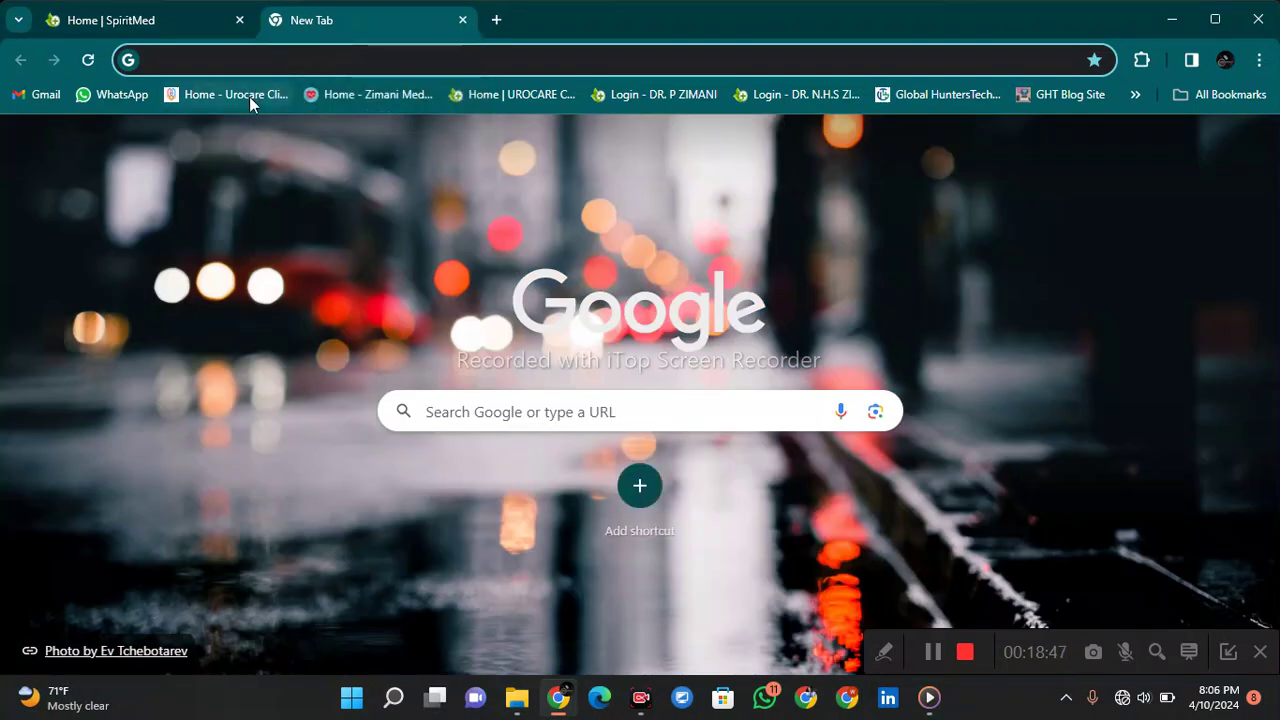
pyautogui.click(249, 96)
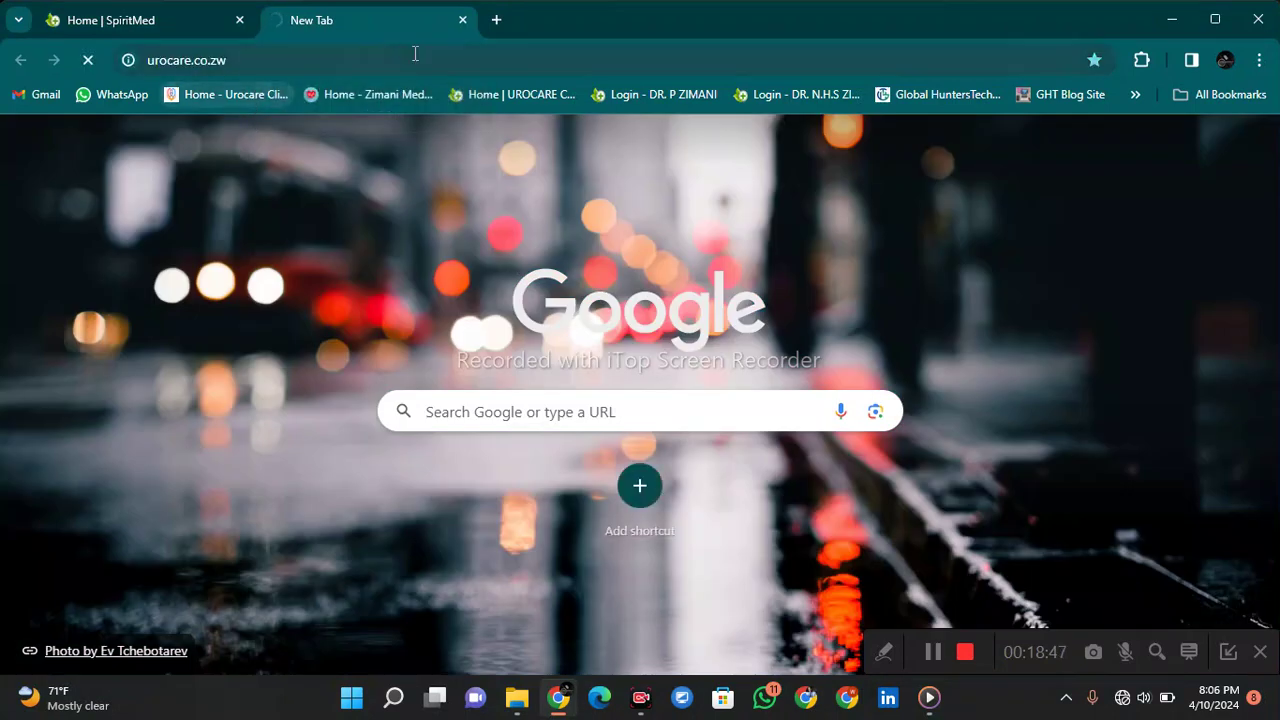
pyautogui.click(494, 20)
pyautogui.click(197, 20)
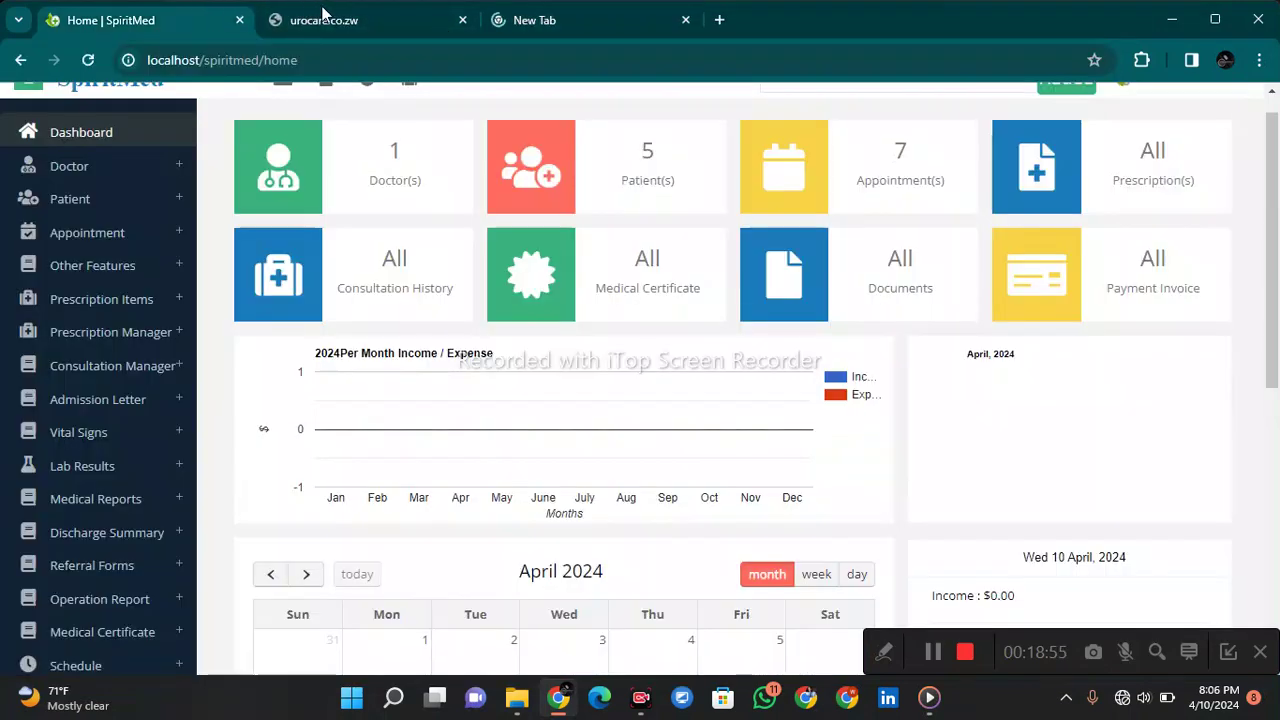
pyautogui.click(462, 20)
pyautogui.click(462, 20)
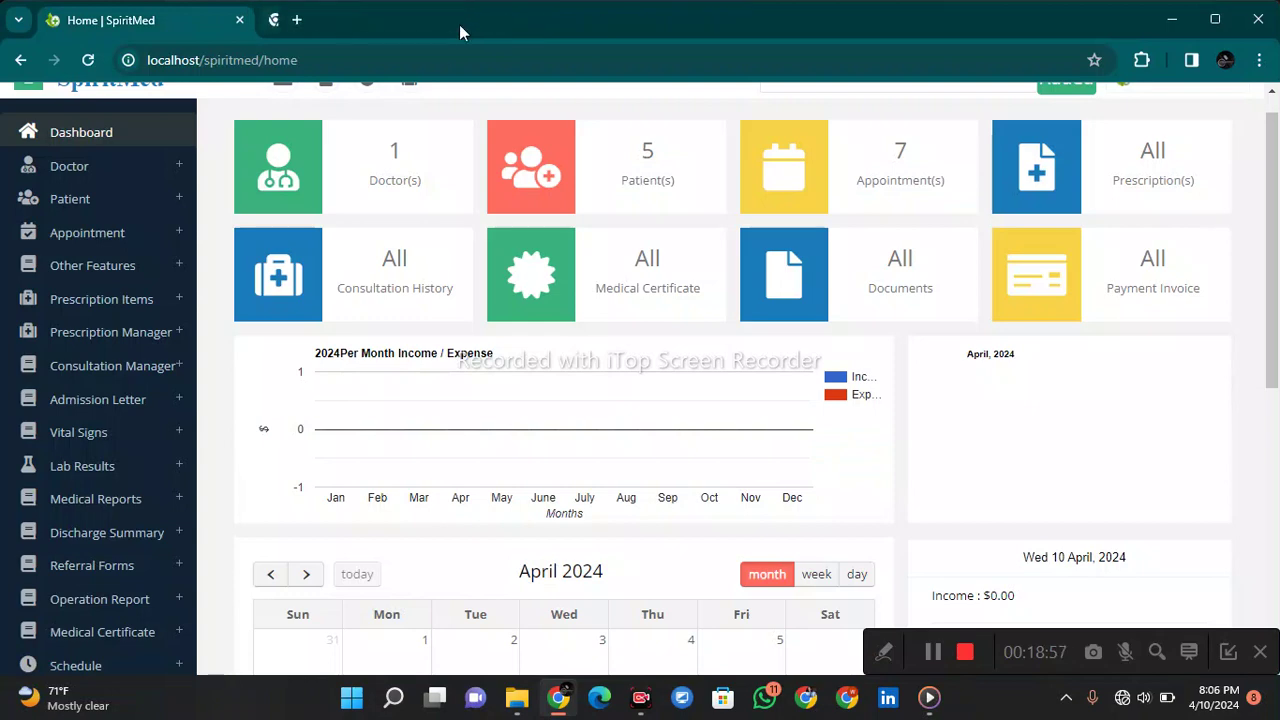
# - Reload the dashboard and look over its overview, then collapse and re-expand the navigation sidebar
pyautogui.scroll(1, 250, 133)
pyautogui.click(155, 113)
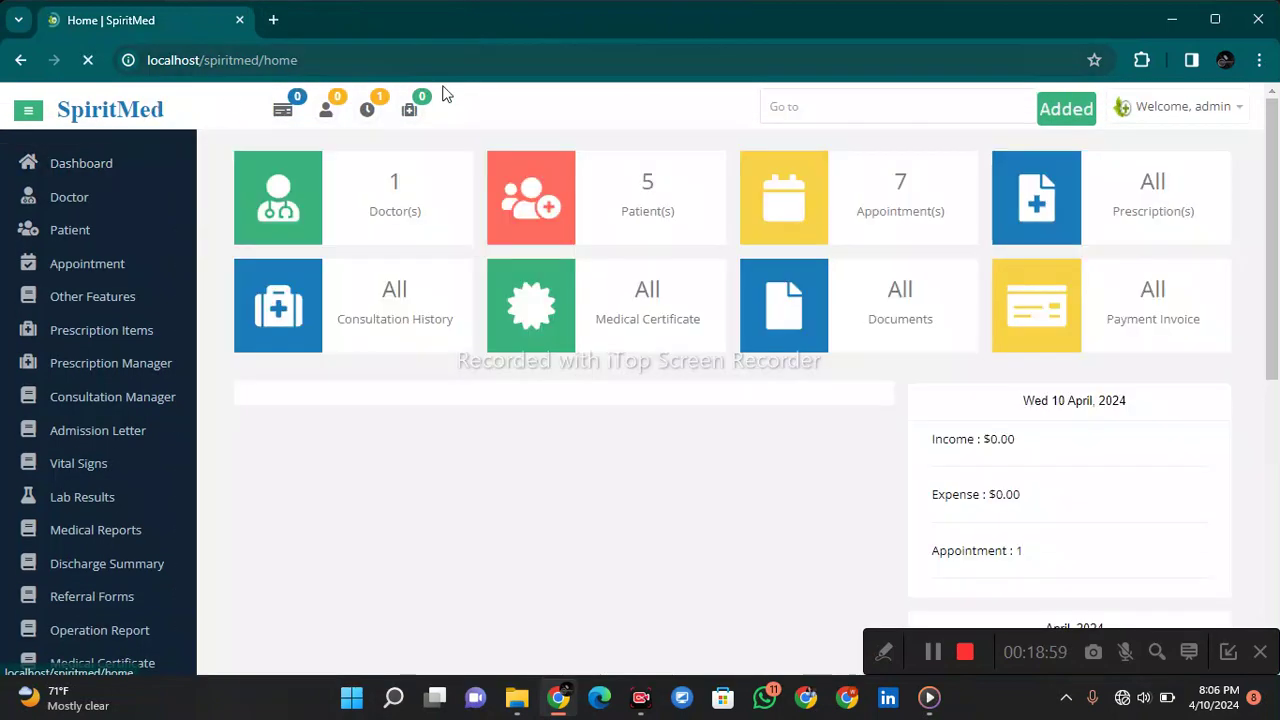
pyautogui.scroll(-2, 1277, 268)
pyautogui.moveTo(1278, 268); pyautogui.dragTo(1277, 165)
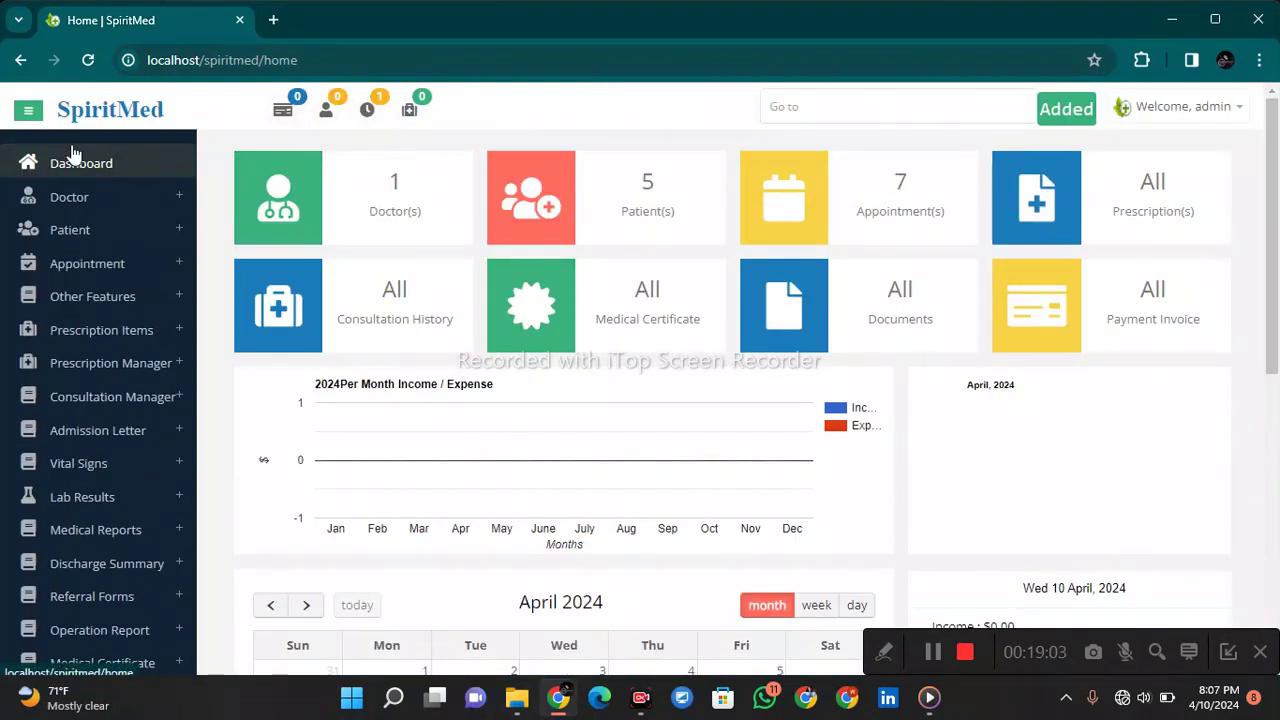
pyautogui.click(30, 112)
pyautogui.click(30, 112)
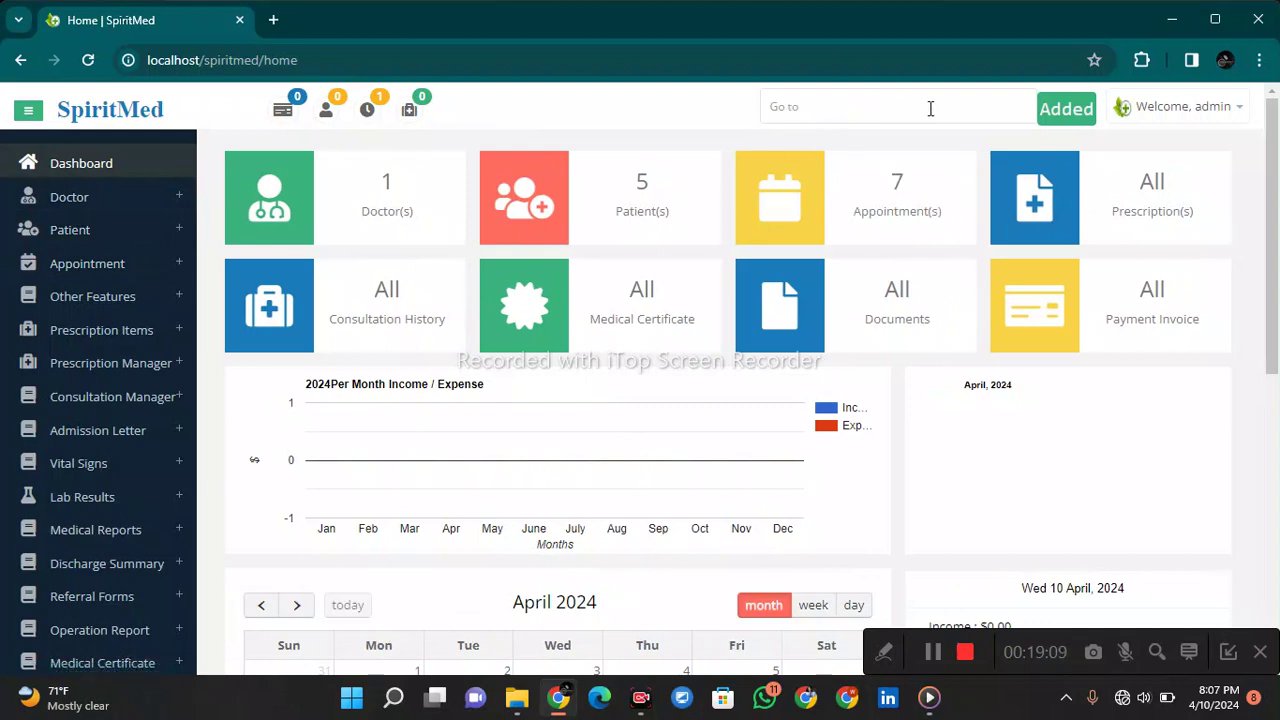
# - Activate the Go to search field without entering a query, then log out of the administrator account
pyautogui.click(973, 106)
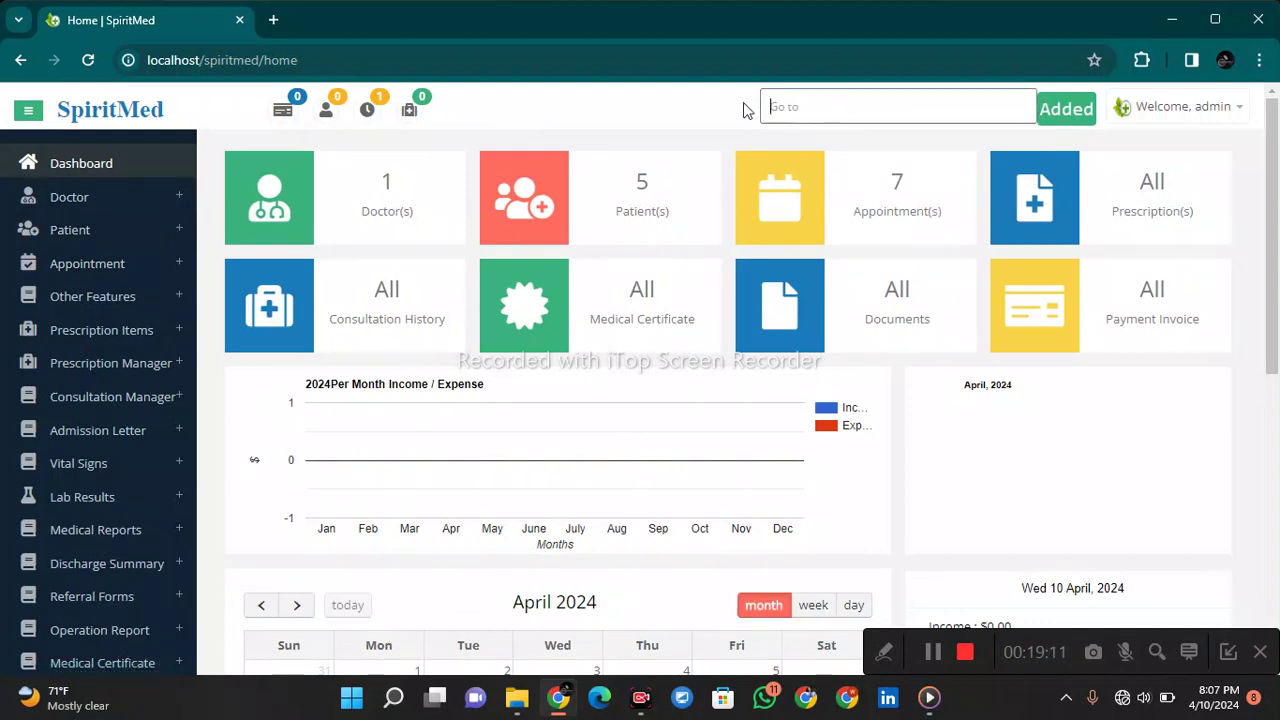
pyautogui.click(732, 109)
pyautogui.click(824, 105)
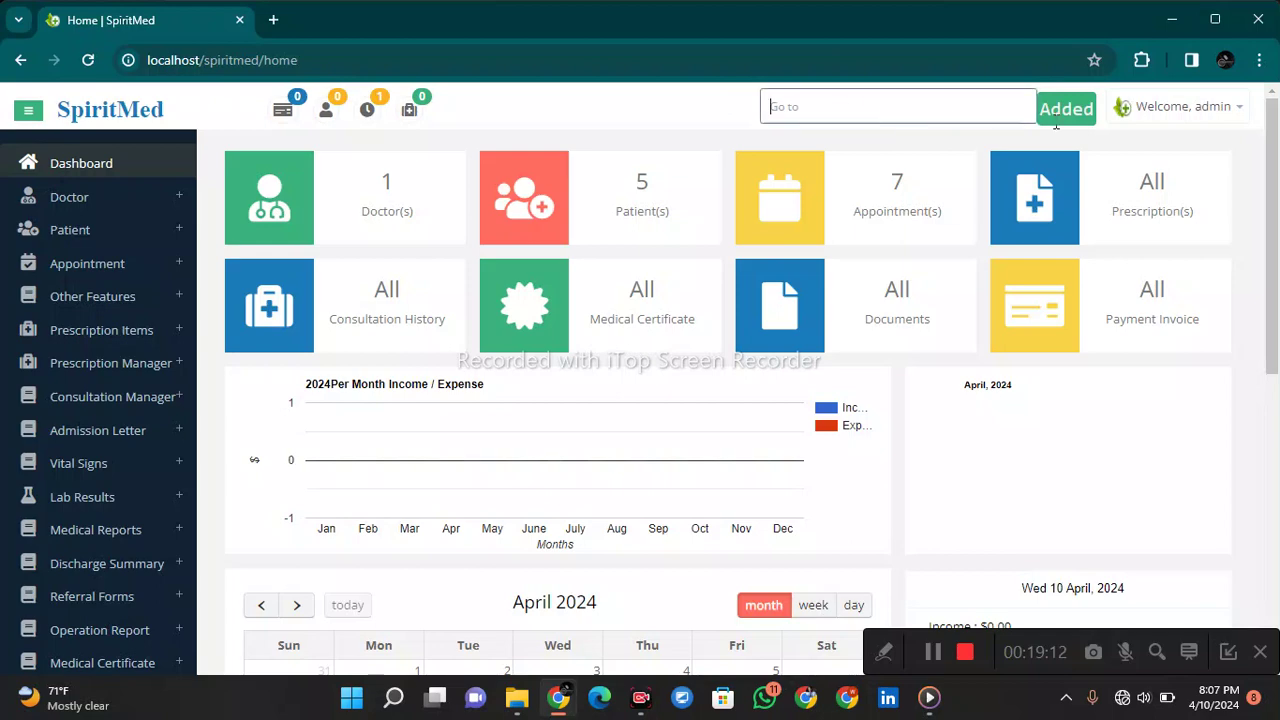
pyautogui.click(1222, 106)
pyautogui.click(1160, 236)
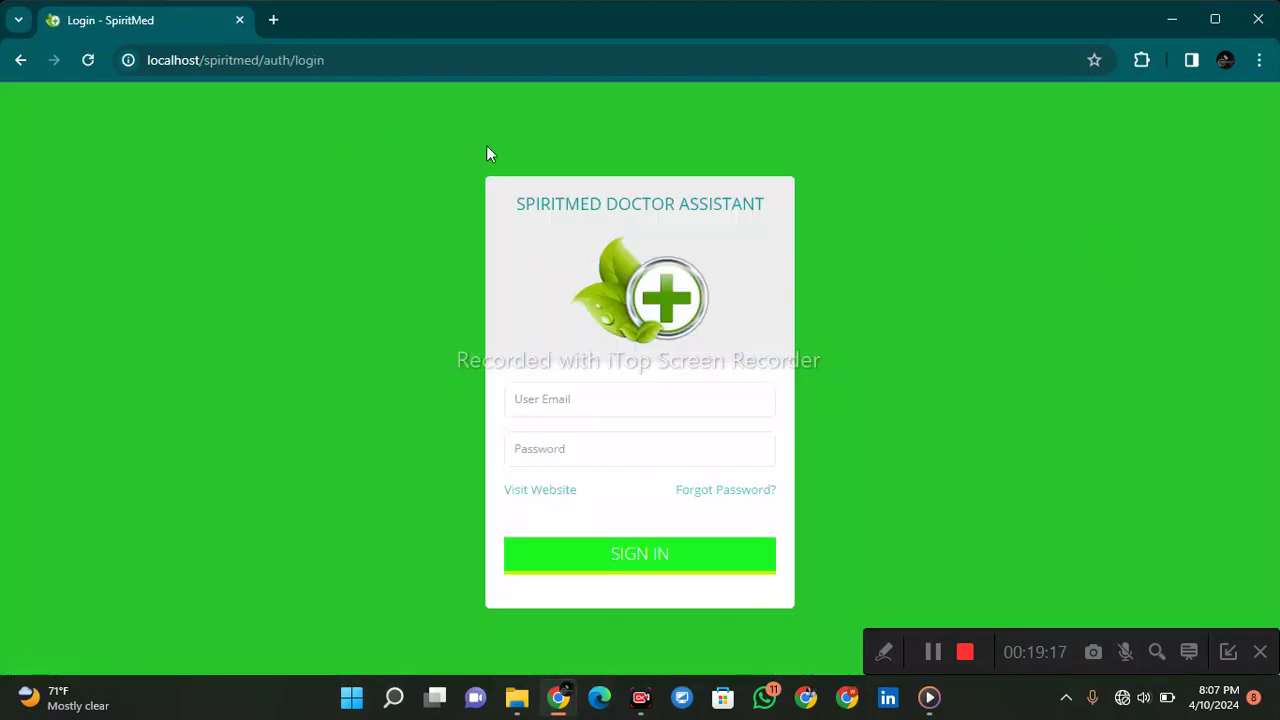
pyautogui.moveTo(486, 153); pyautogui.dragTo(769, 497)
pyautogui.moveTo(845, 535); pyautogui.dragTo(904, 400)
pyautogui.click(892, 369)
pyautogui.moveTo(427, 164); pyautogui.dragTo(491, 230)
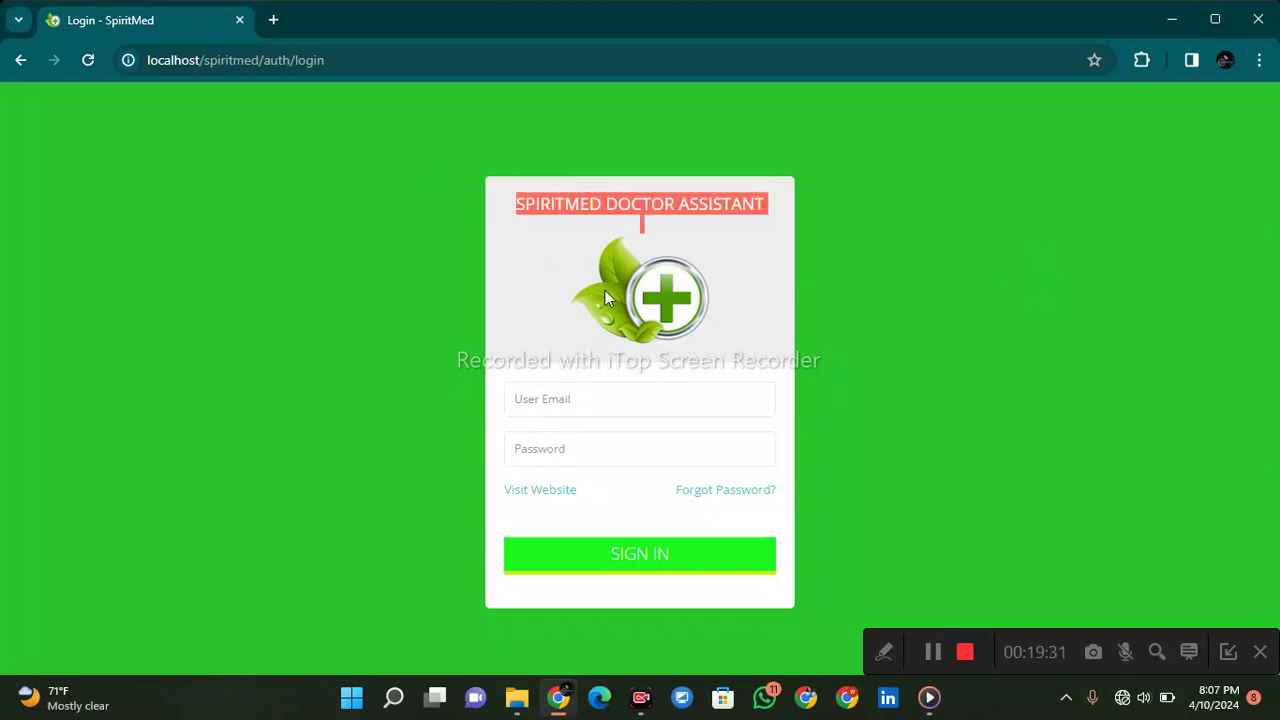
pyautogui.moveTo(605, 290); pyautogui.dragTo(856, 543)
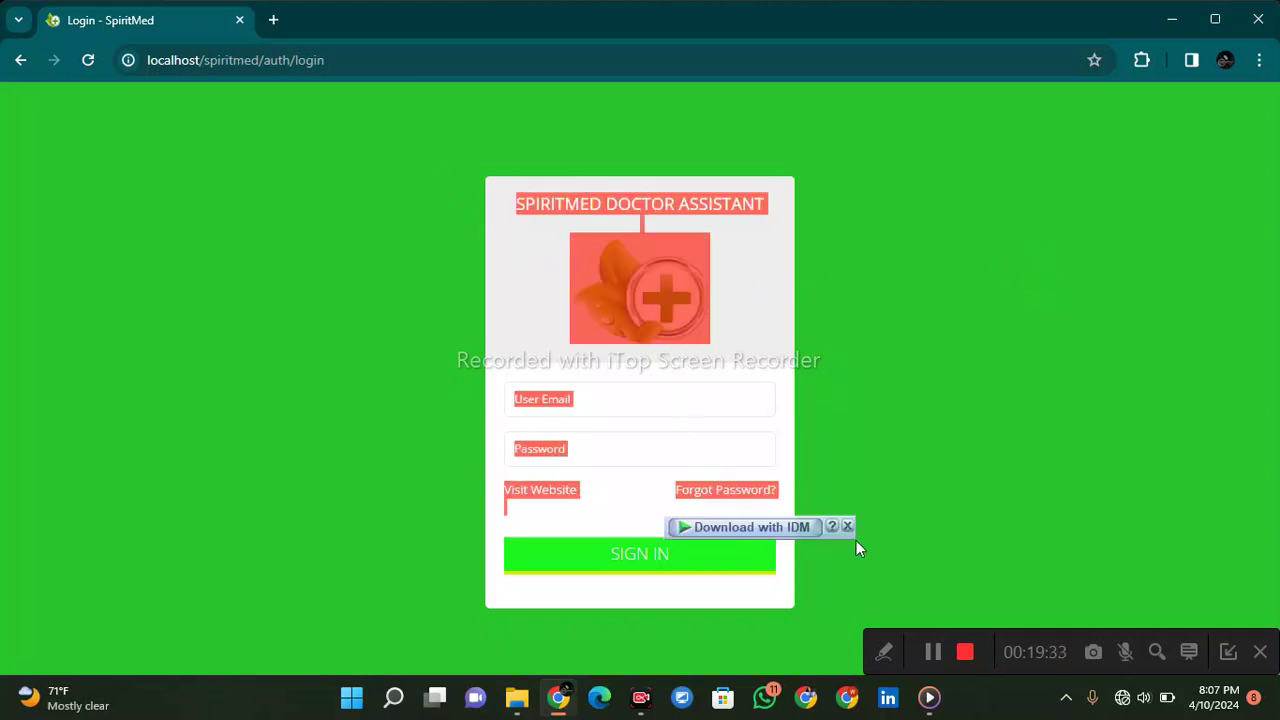
pyautogui.click(912, 206)
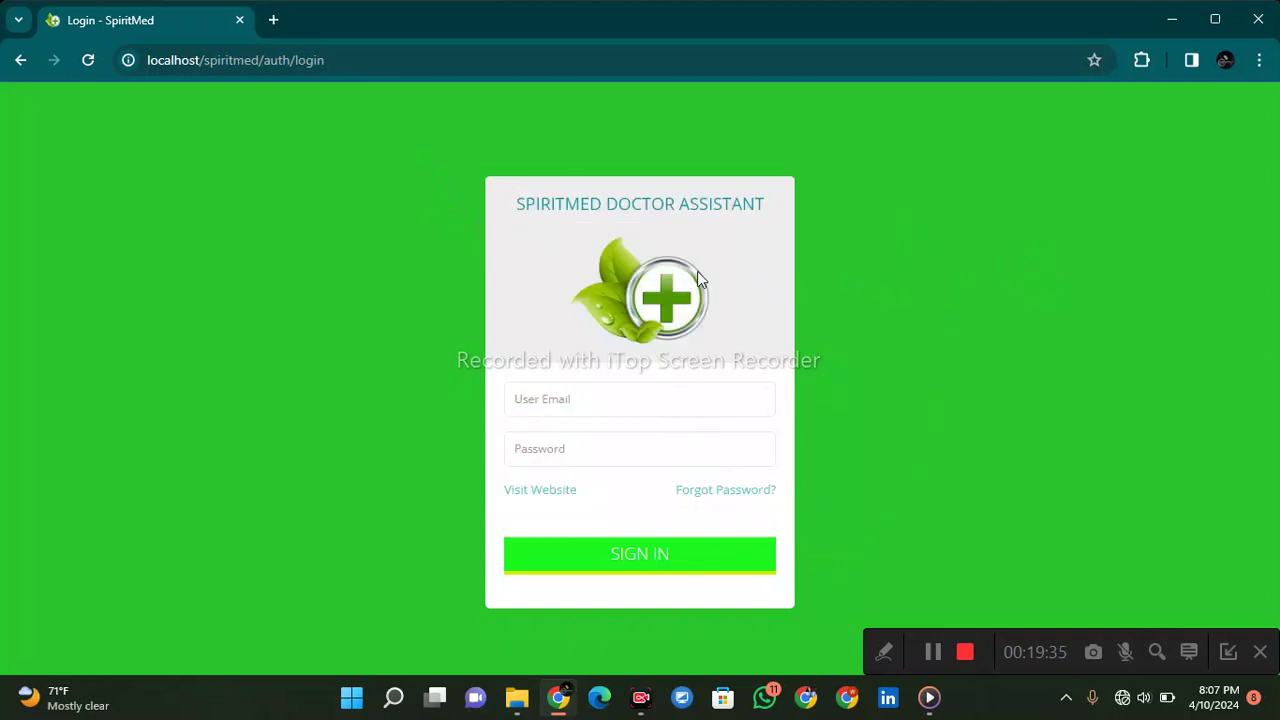